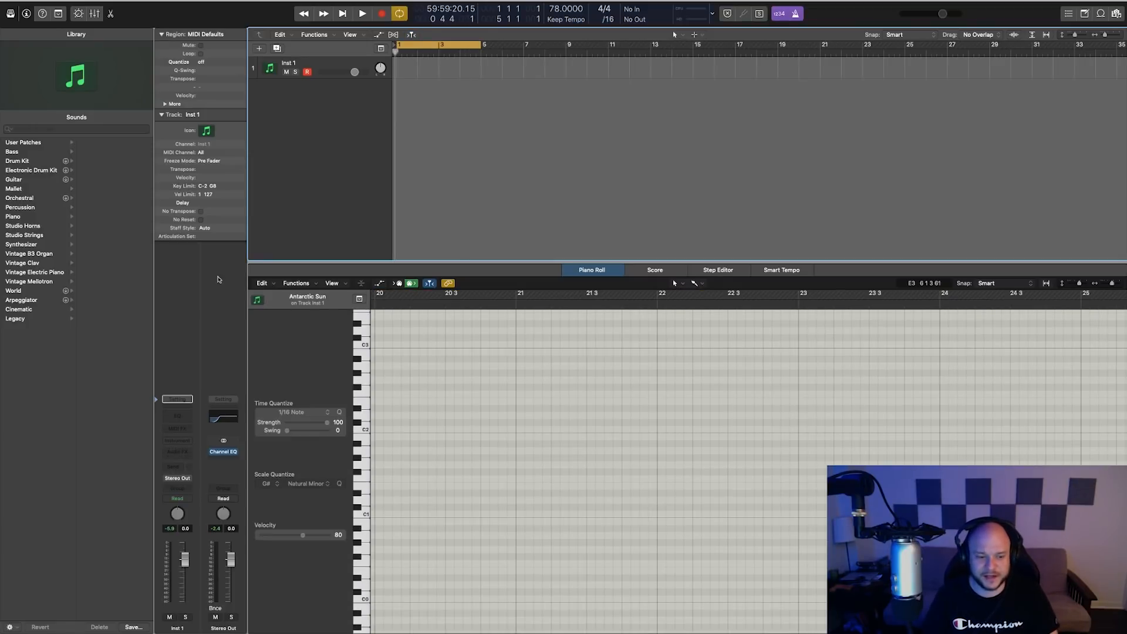
Step: Load a stereo Alchemy instrument on the Inst 1 track and filter its presets to the Mallets category
left_click(183, 444)
mouse_move(216, 499)
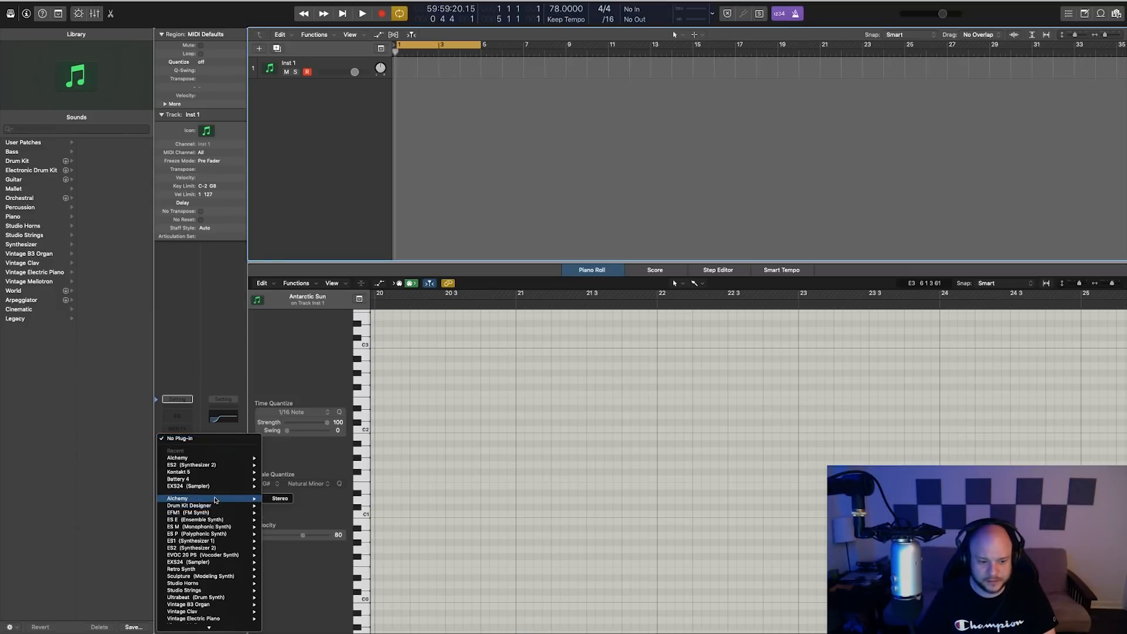
left_click(322, 506)
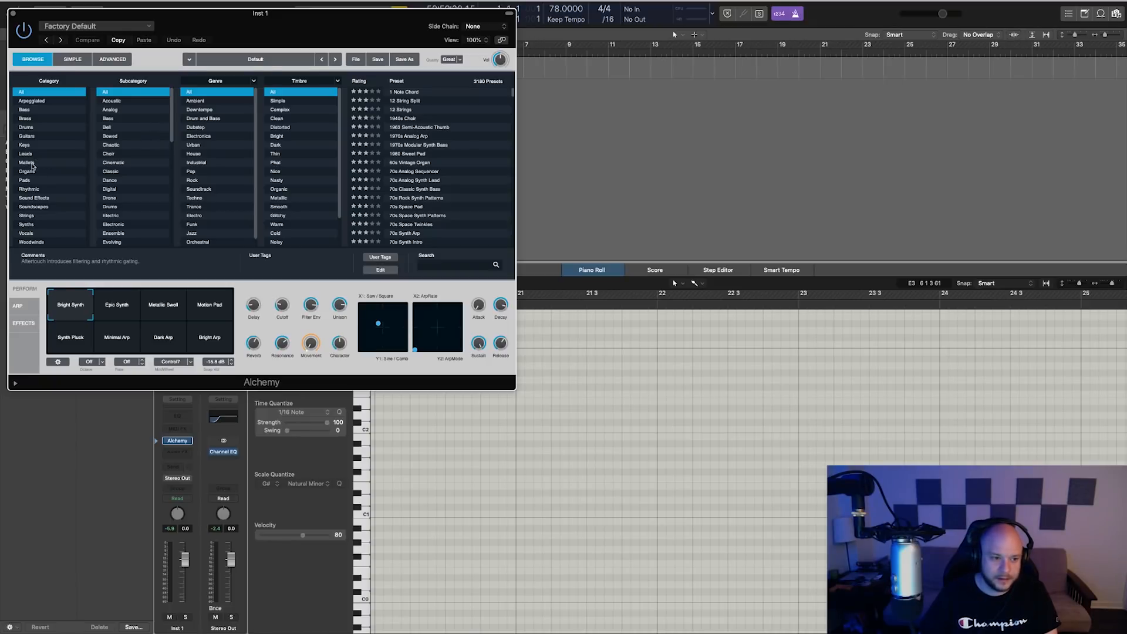
left_click(28, 163)
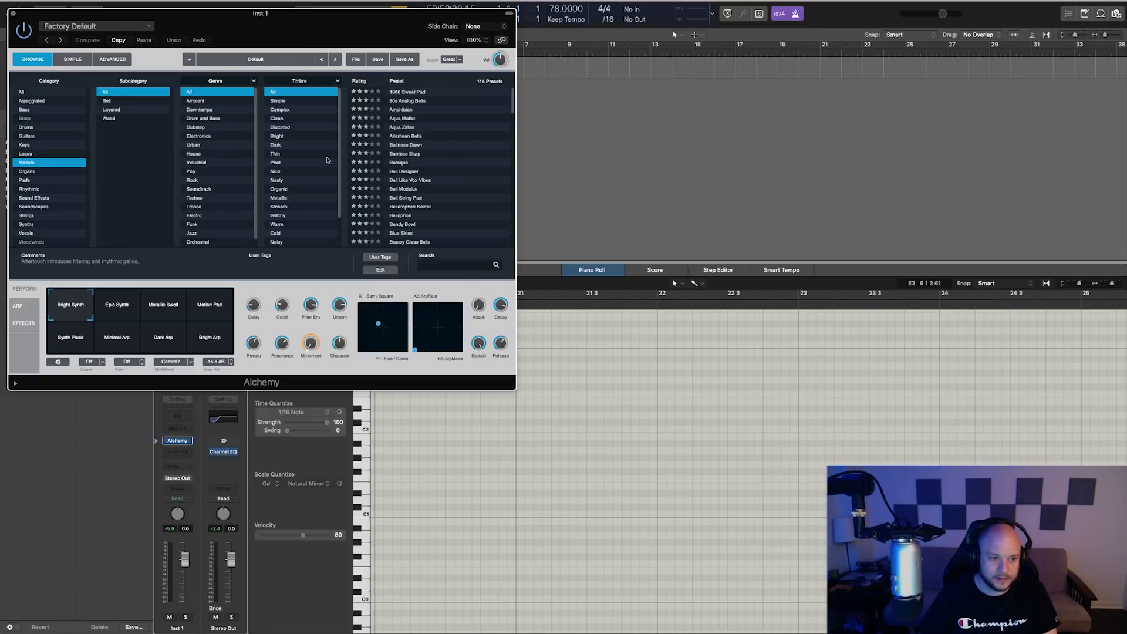
Step: Audition the Mallets presets one after another from Amphibian onward and load Clean Cool Vibes
left_click(404, 110)
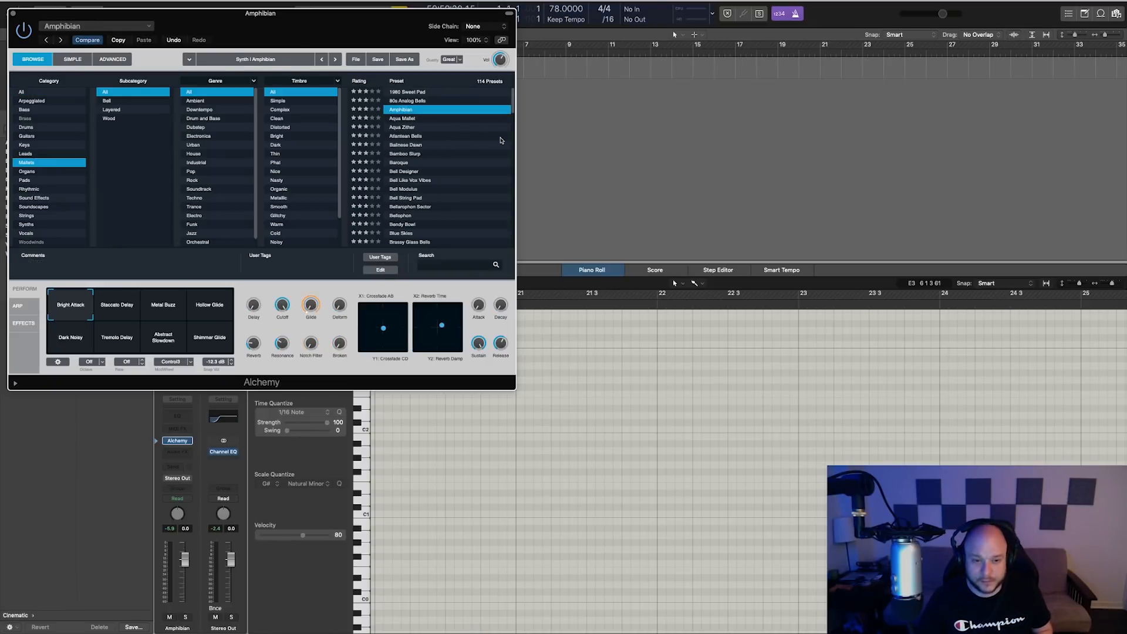
key("Down")
key("Down")
key("Down")
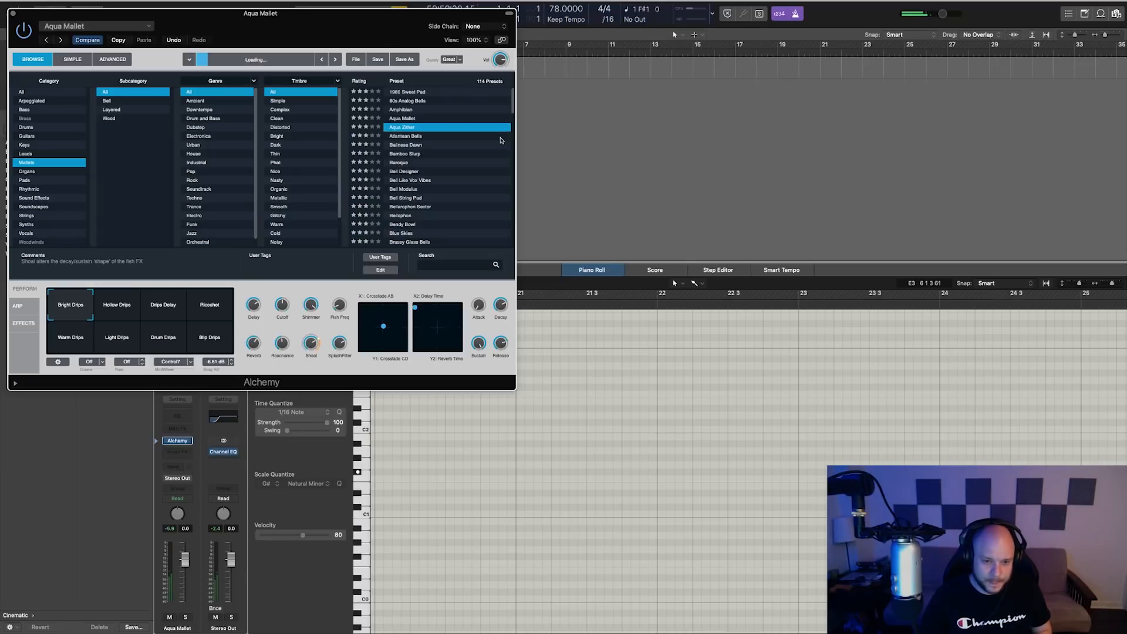
key("Down")
key("Down")
key("Down")
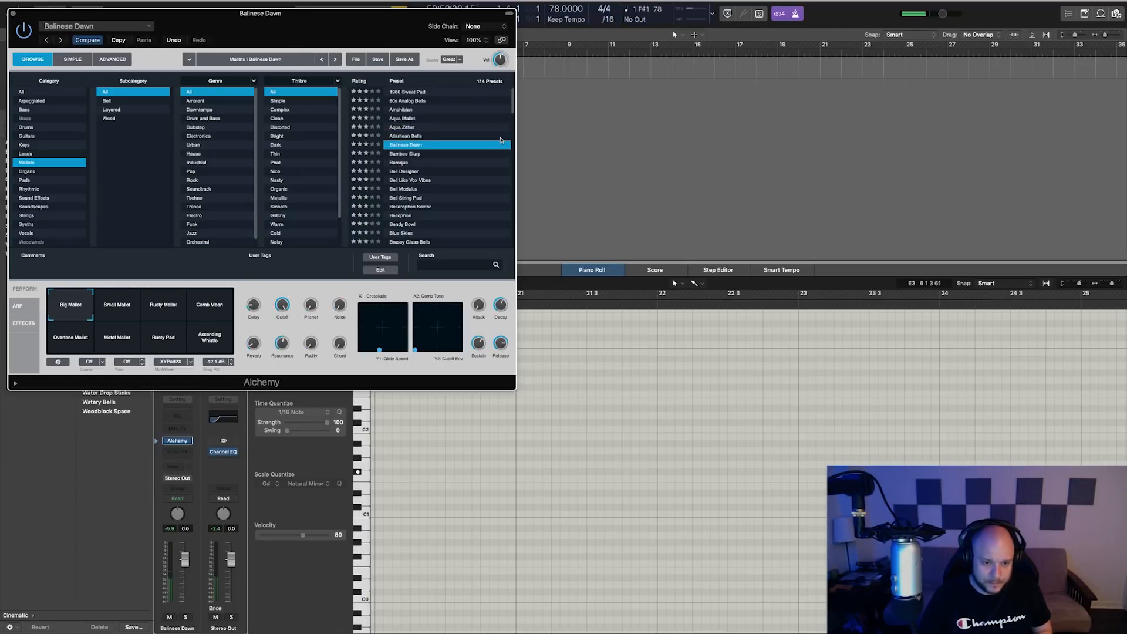
key("Down")
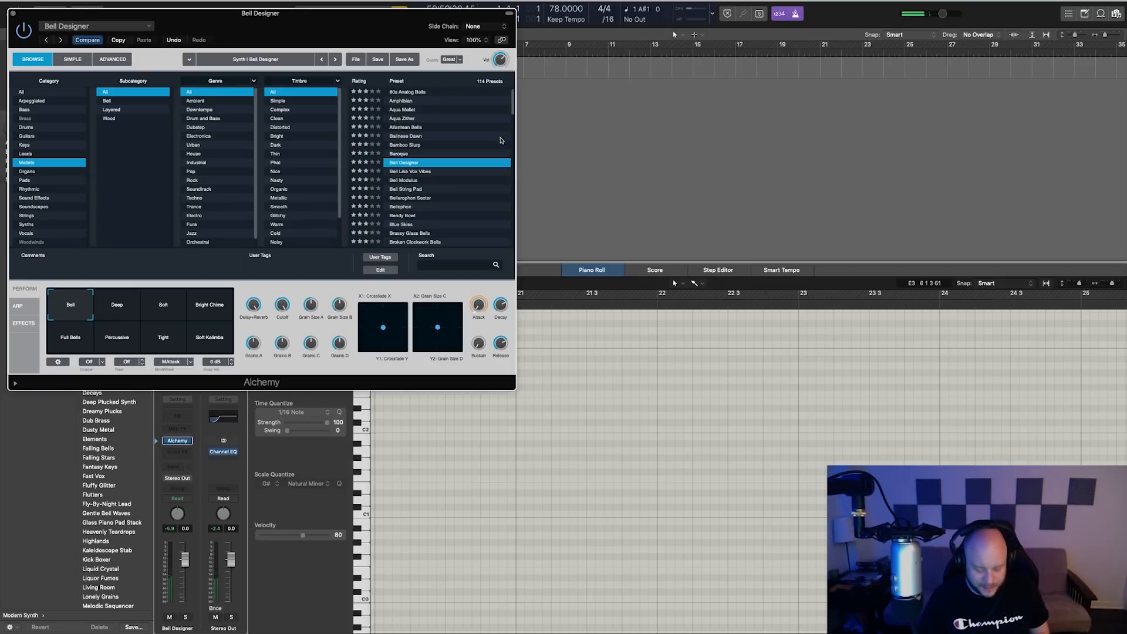
key("Down")
key("Down")
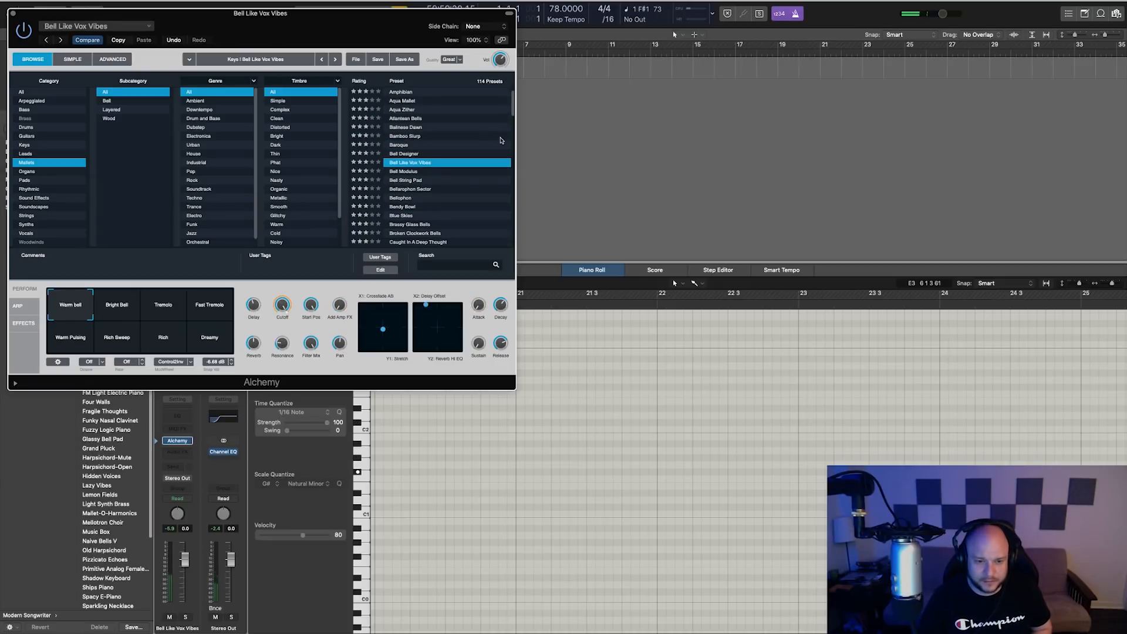
key("Down")
key("Down")
key("Down")
key("Down")
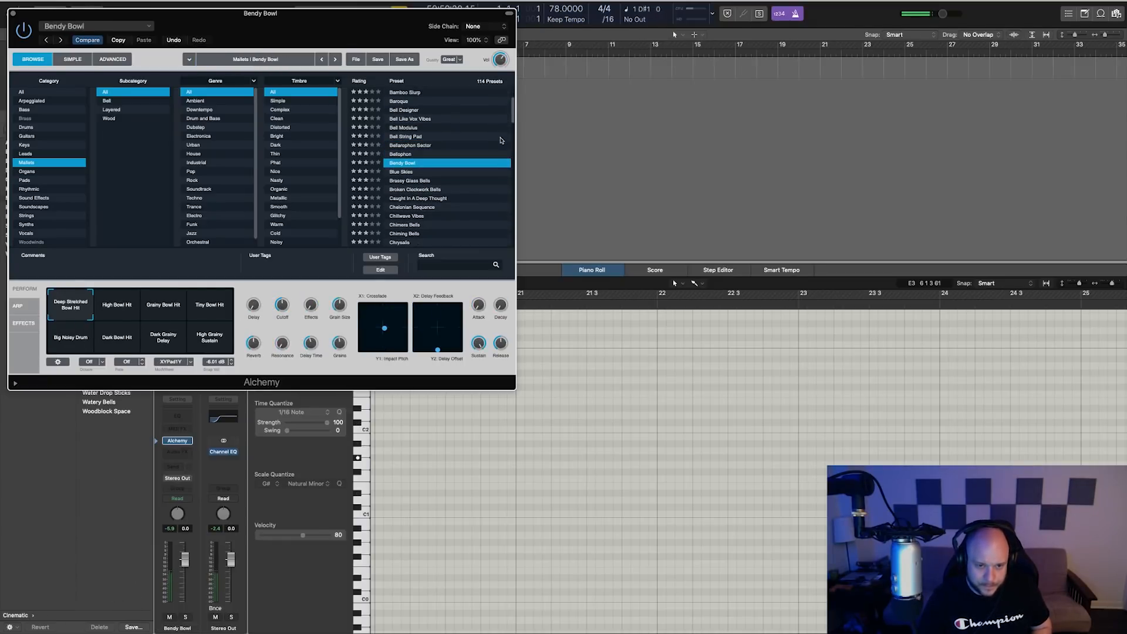
key("Down")
key("Down")
key("Down")
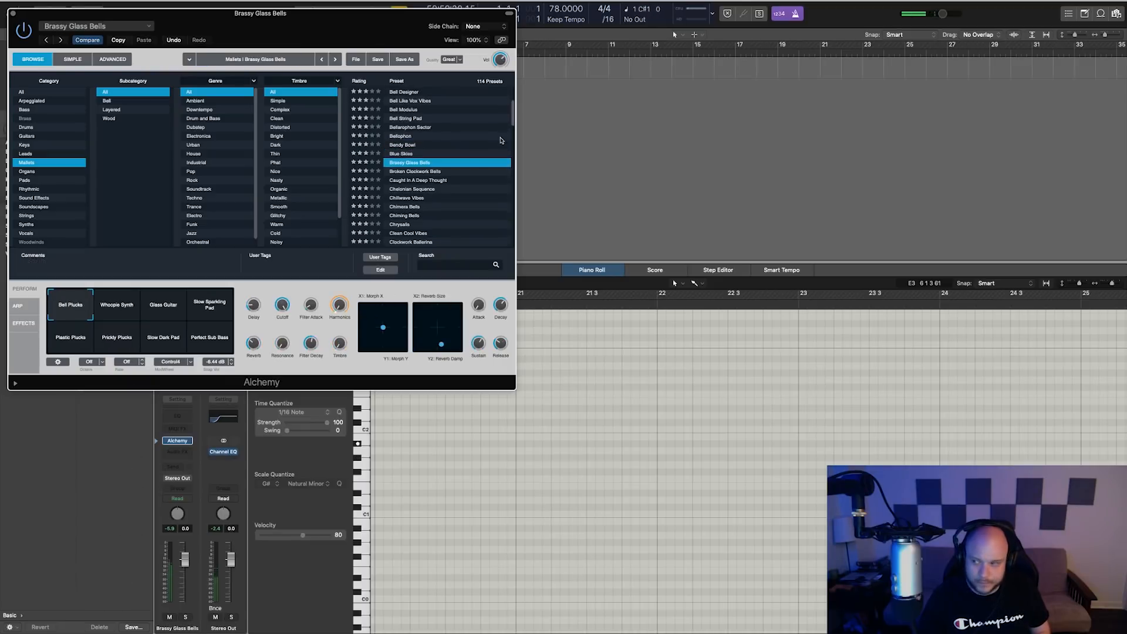
key("Down")
key("Down")
key("Down")
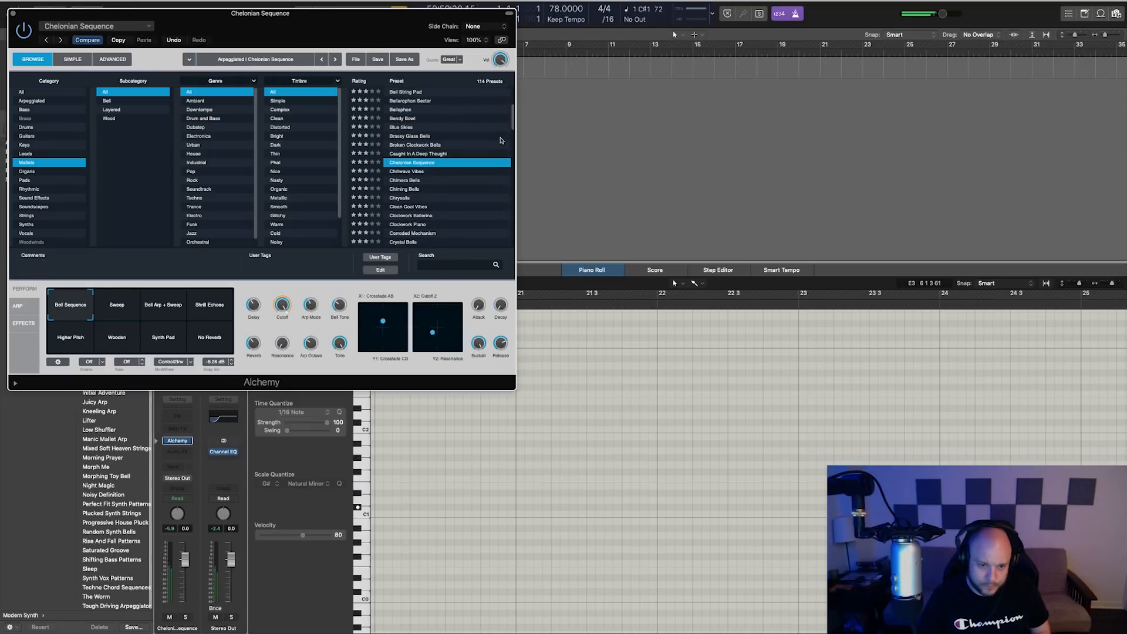
key("Up")
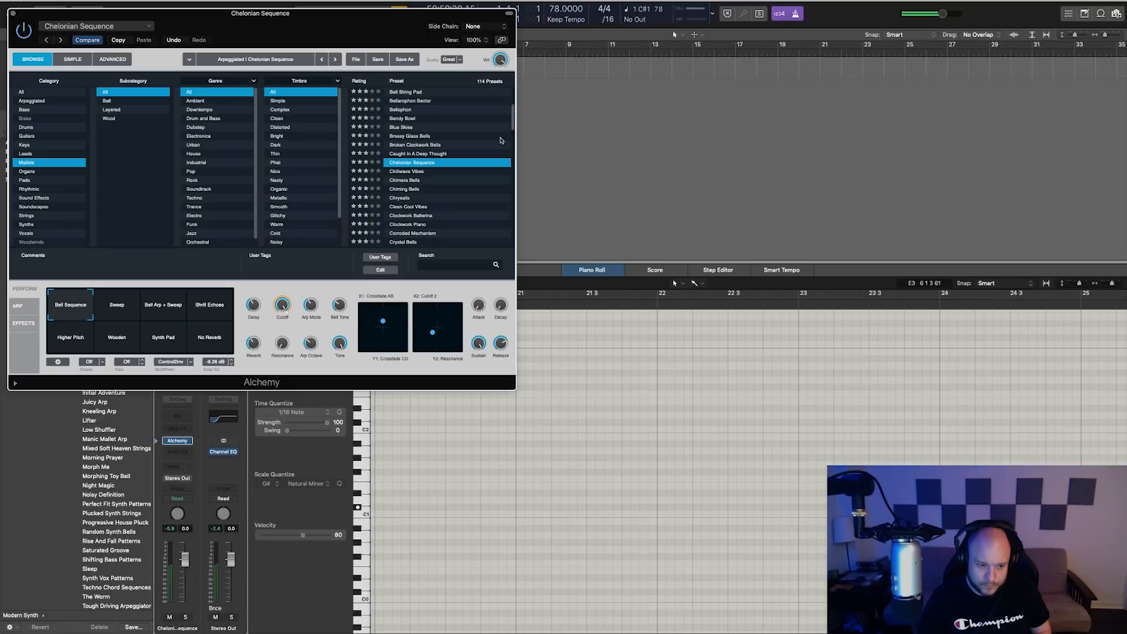
key("Down")
key("Down")
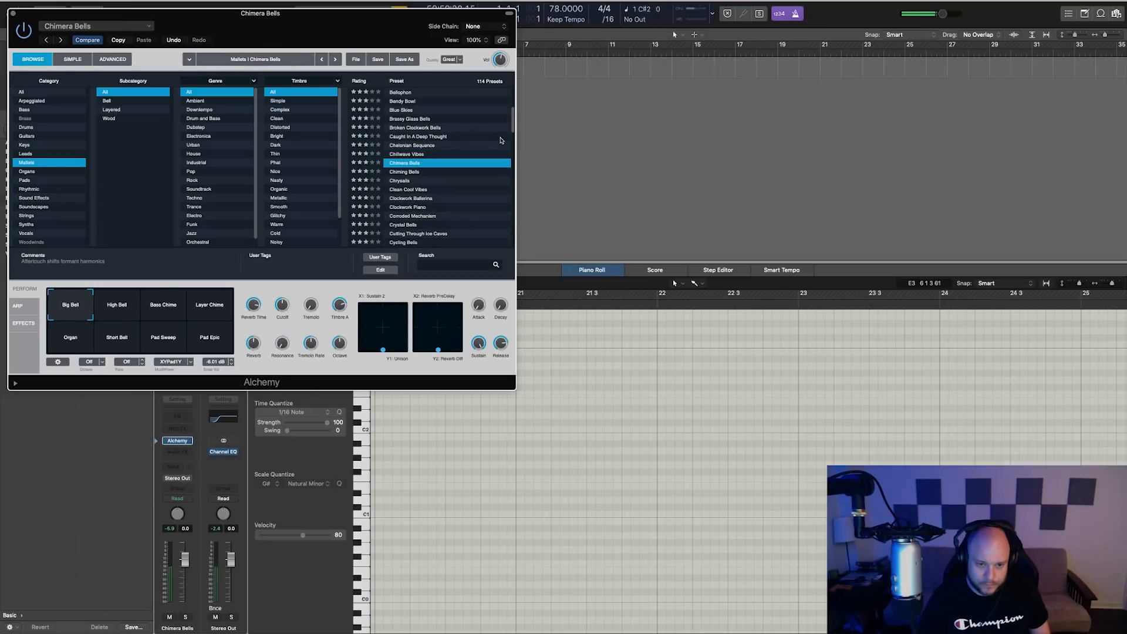
key("Down")
key("Down")
key("Down")
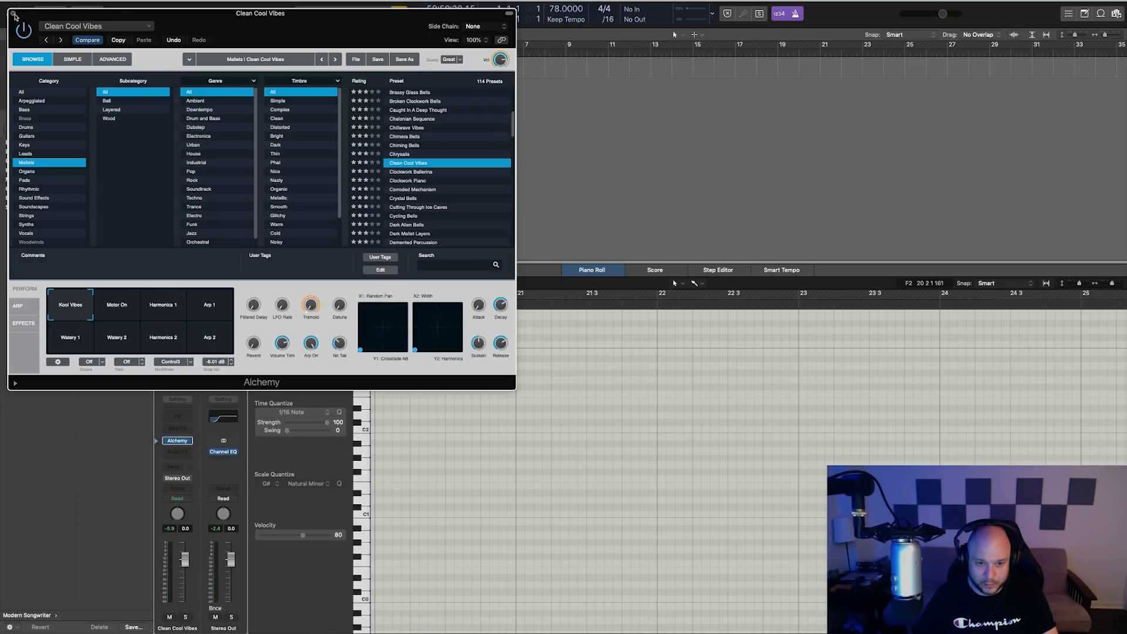
Step: Audition the preset's performance variations, choose Watery 1 and close the instrument window
left_click(118, 303)
left_click(166, 308)
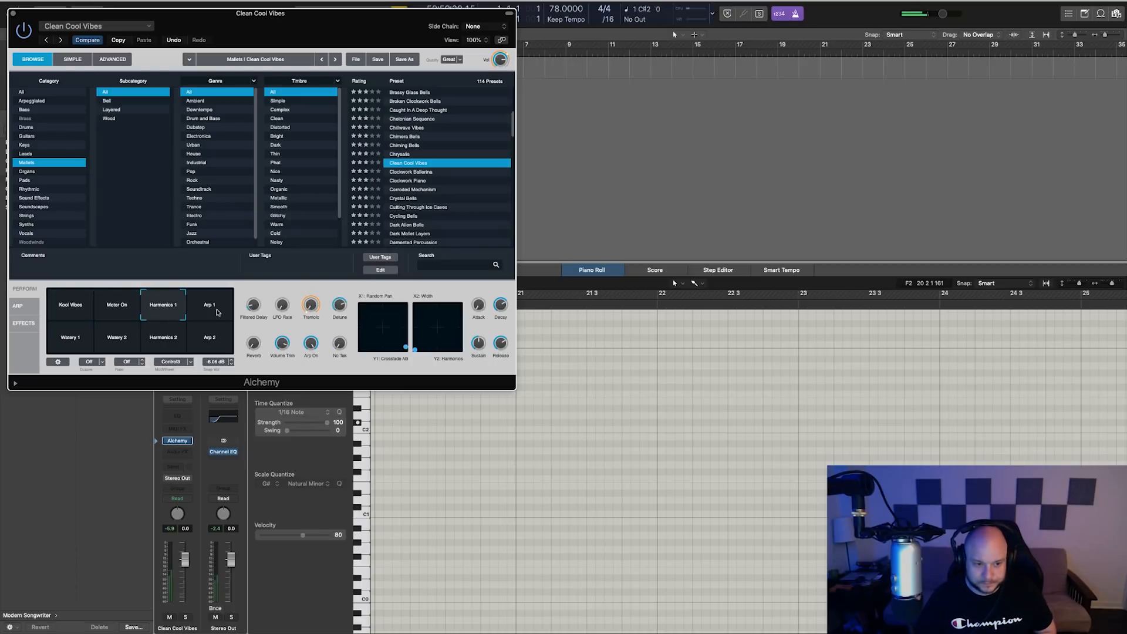
left_click(217, 312)
left_click(77, 340)
left_click(123, 342)
left_click(71, 341)
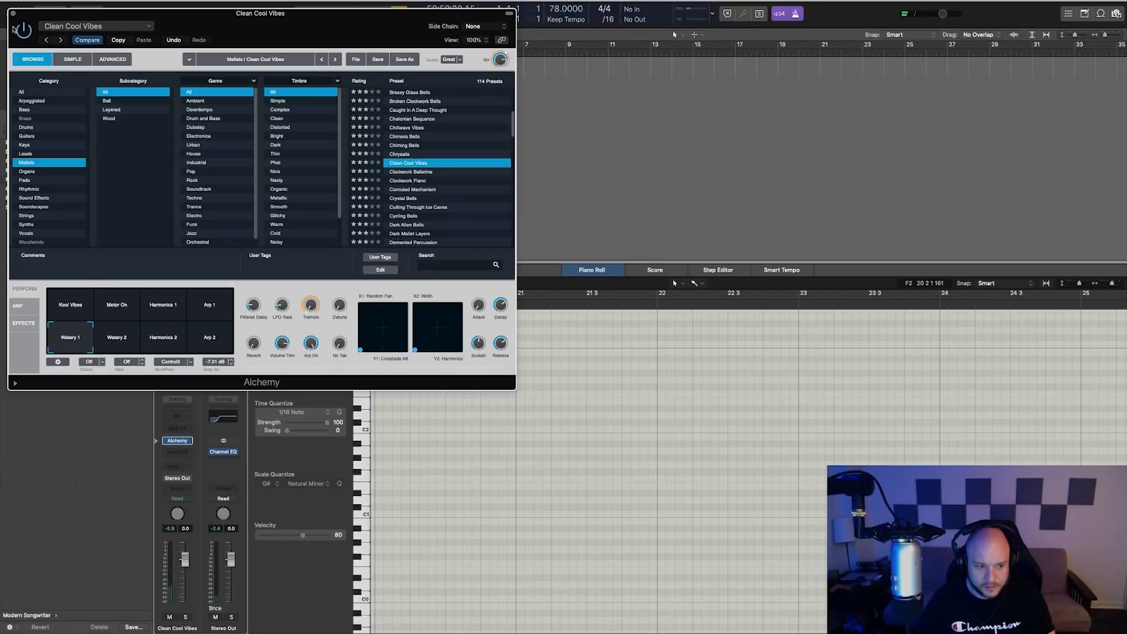
key("super+w")
Step: Create an empty MIDI region on the Clean Cool Vibes track, spanning bars 1 to 5
right_click(402, 65)
left_click(429, 70)
left_click_drag(414, 72, 480, 72)
Step: Choose G# as the Scale Quantize root for the new region
left_click(367, 424)
left_click(275, 483)
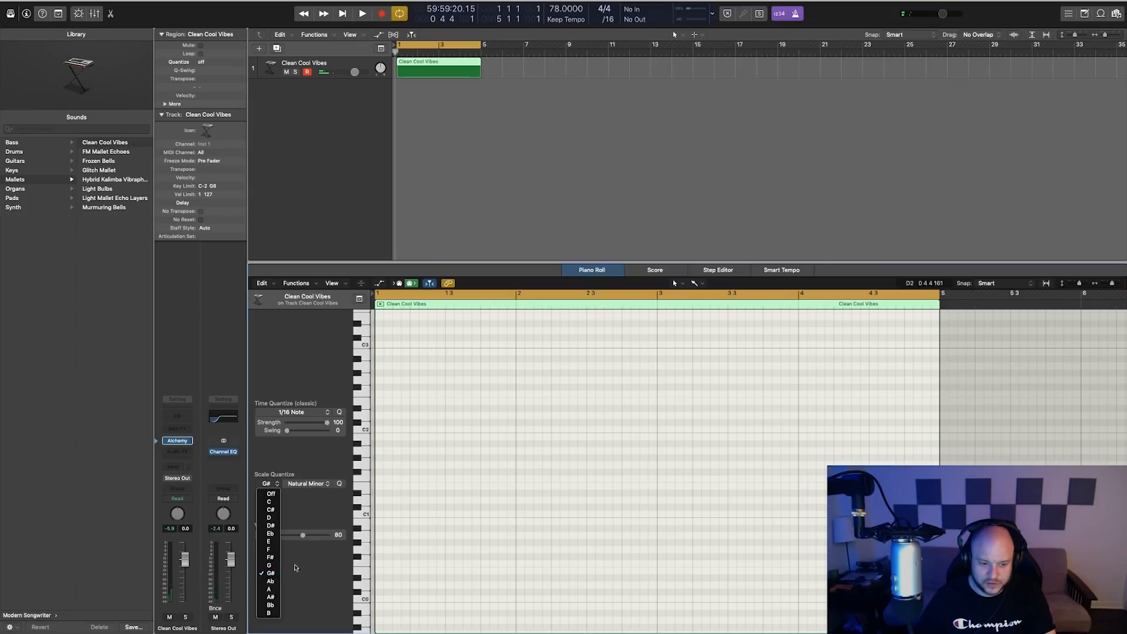
left_click(271, 573)
Step: Draw a first chord of G#1, B1 and D#2 from bar 1 to beat 3 and play it back
left_click(699, 284)
left_click(714, 433)
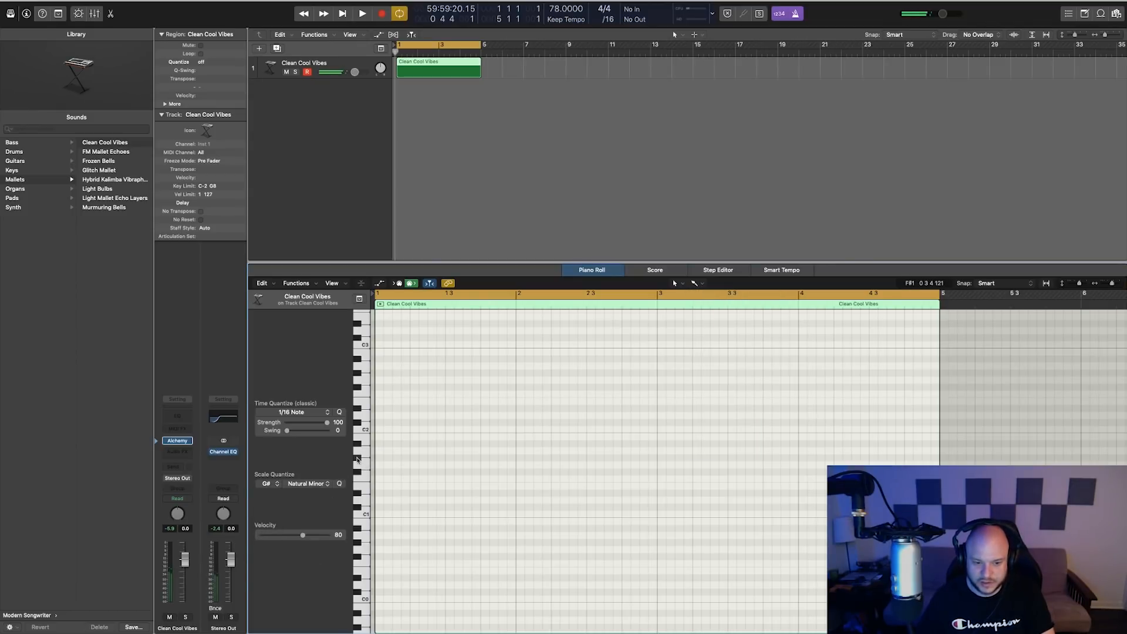
left_click(379, 459)
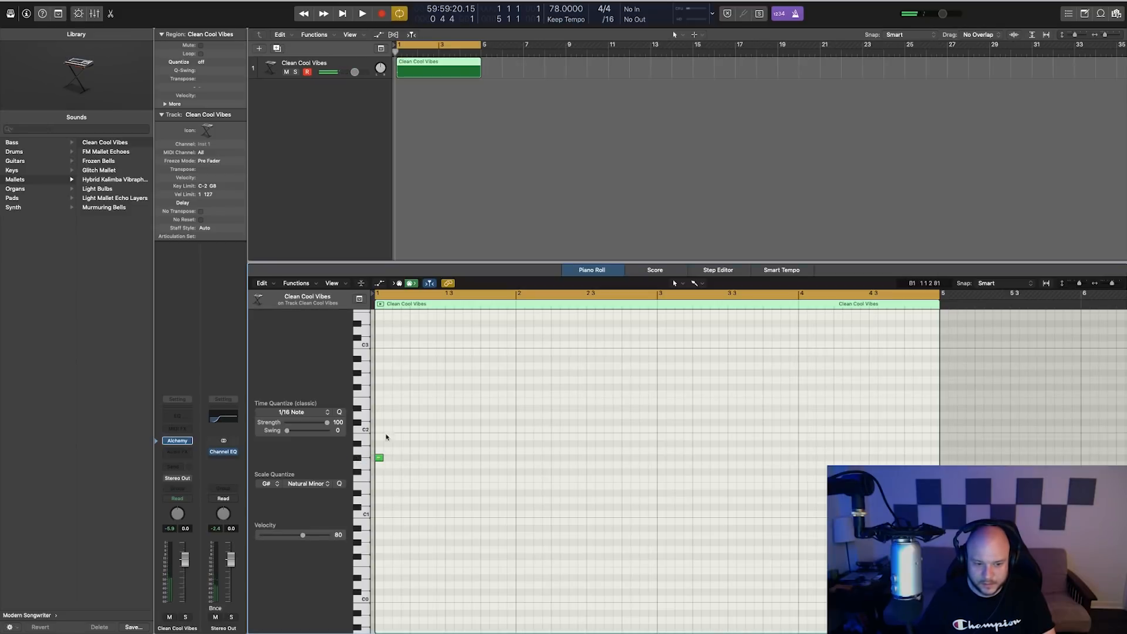
left_click(379, 407)
key("space")
key("space")
left_click_drag(392, 385, 444, 458)
key("space")
left_click(451, 371)
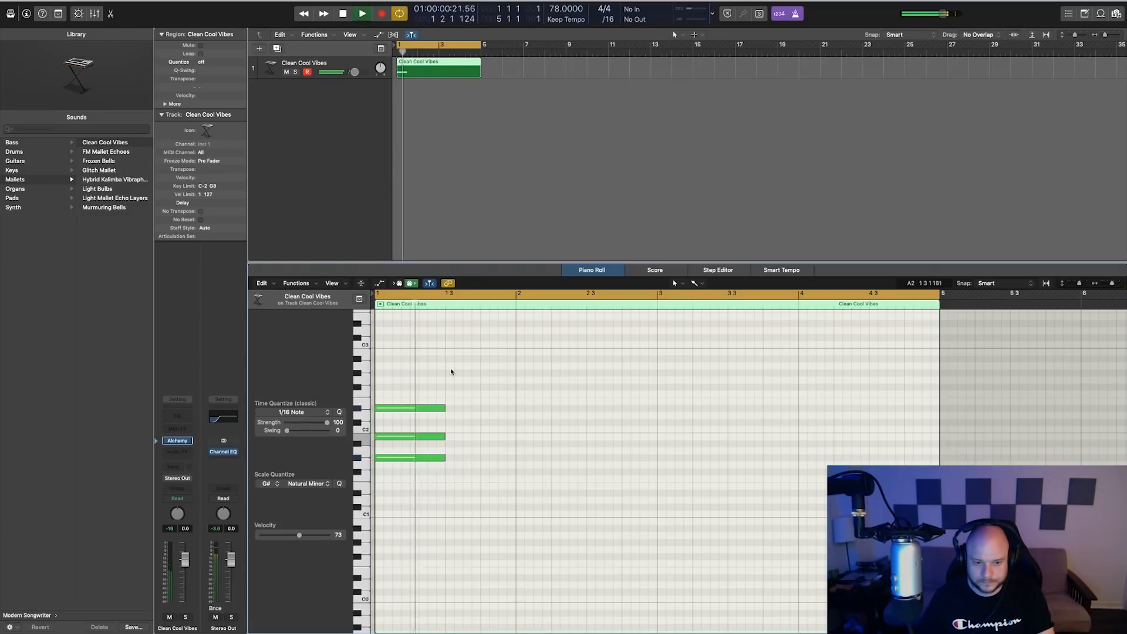
key("space")
Step: Draw a second chord of A#1, C#2 and F#2 from position 1 3 3 to bar 2 and play it back
left_click(468, 388)
left_click(468, 420)
key("super+z")
key("super+z")
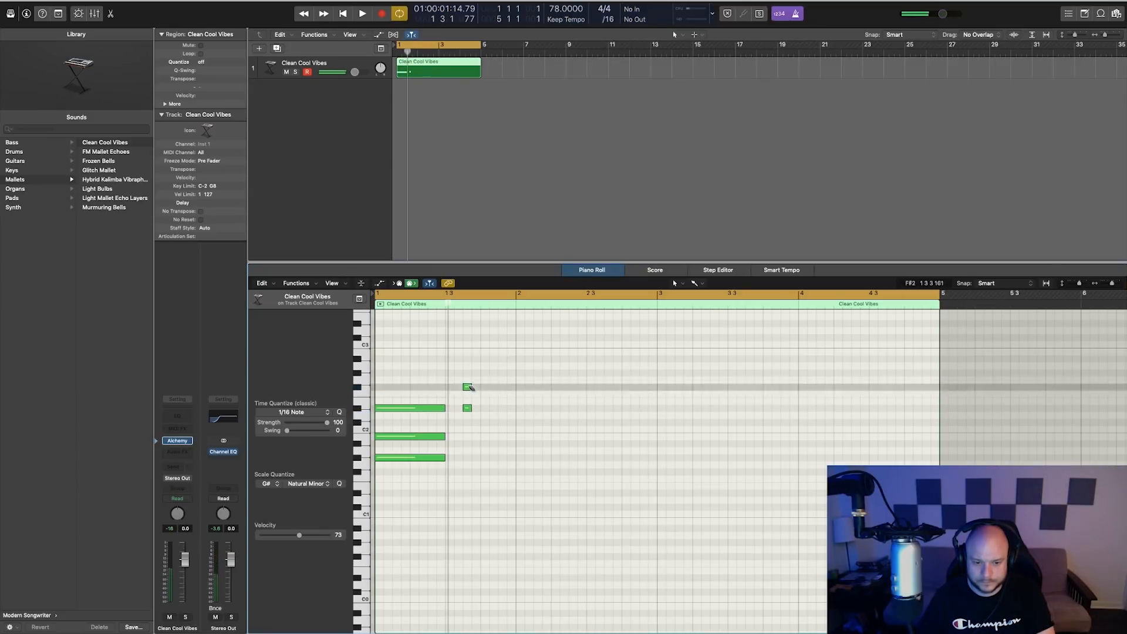
left_click(468, 443)
left_click(468, 422)
left_click(468, 401)
left_click_drag(470, 401, 515, 444)
key("space")
left_click(484, 401)
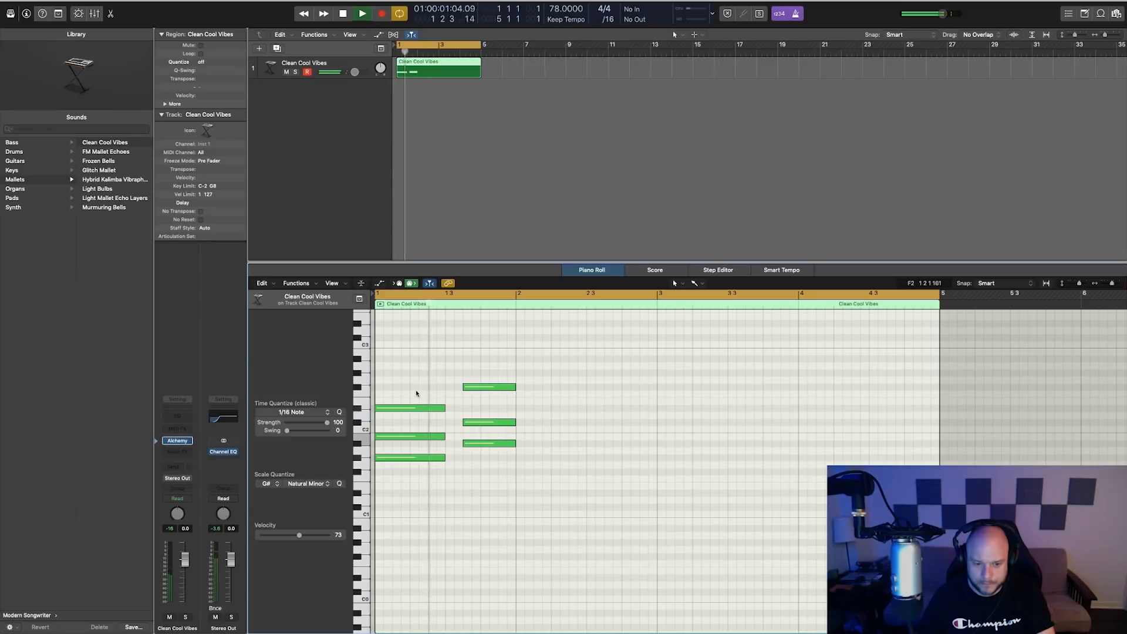
key("space")
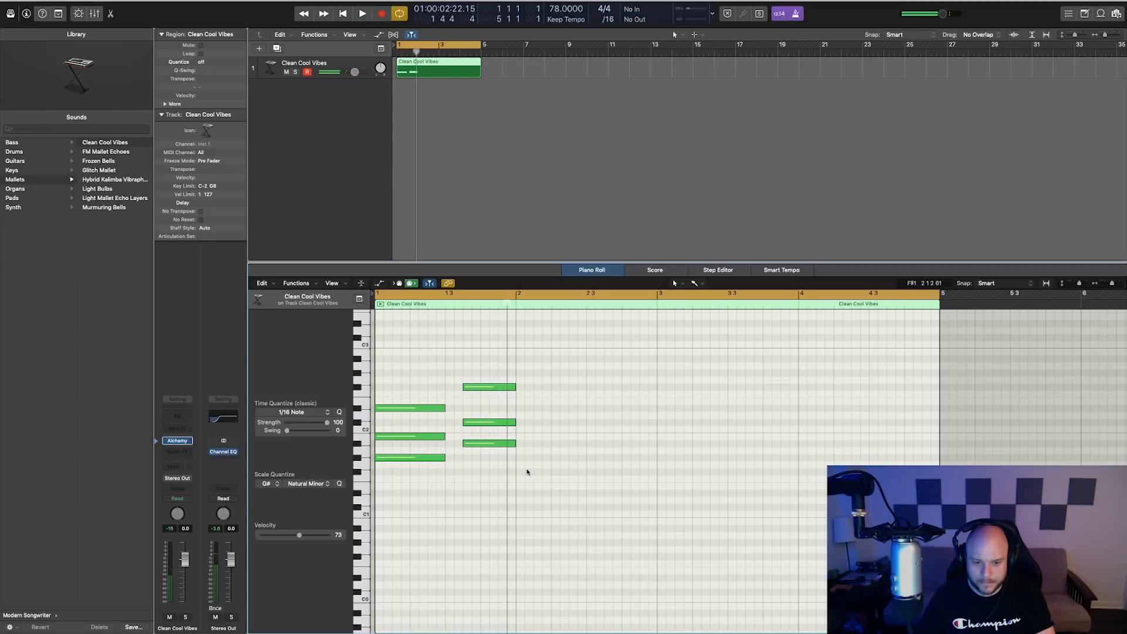
Step: Add short B1, C#2 and E2 notes at the start of bar 2 and play back the progression
mouse_move(520, 443)
left_mouse_down()
mouse_move(519, 455)
mouse_move(521, 407)
mouse_move(522, 418)
left_mouse_up()
left_click(521, 401)
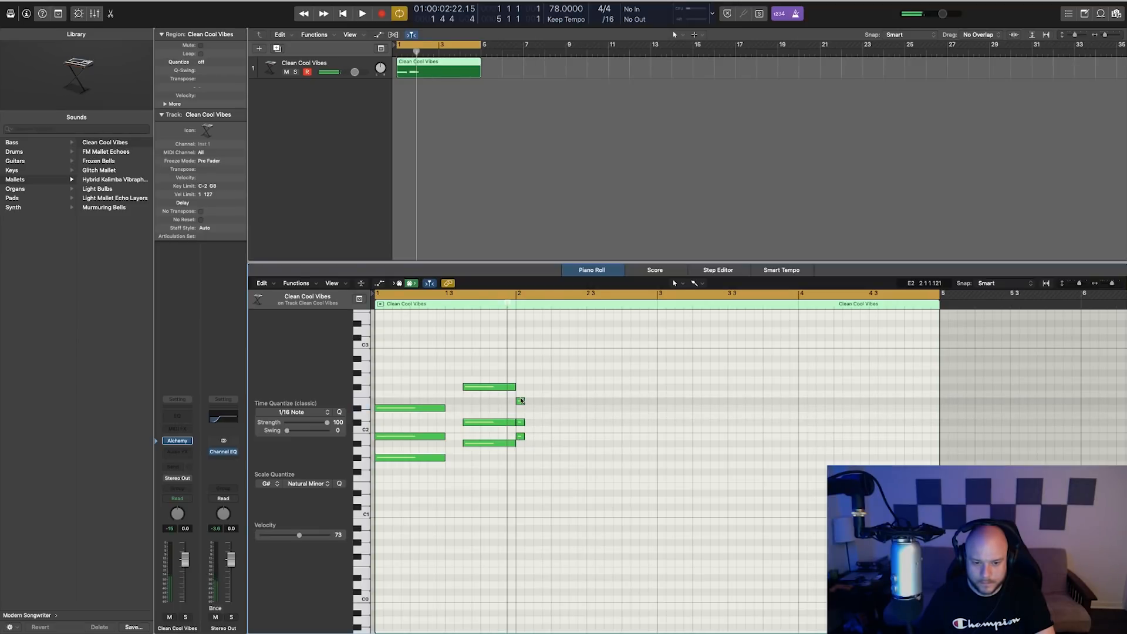
key("b")
key("space")
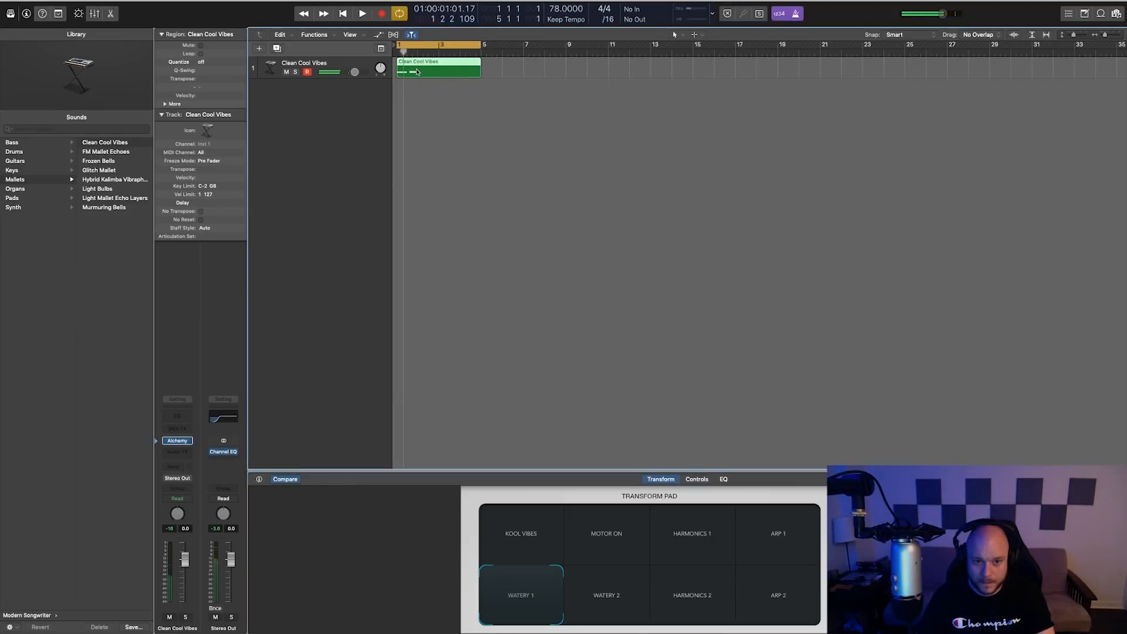
key("p")
scroll(534, 357, "down", 1)
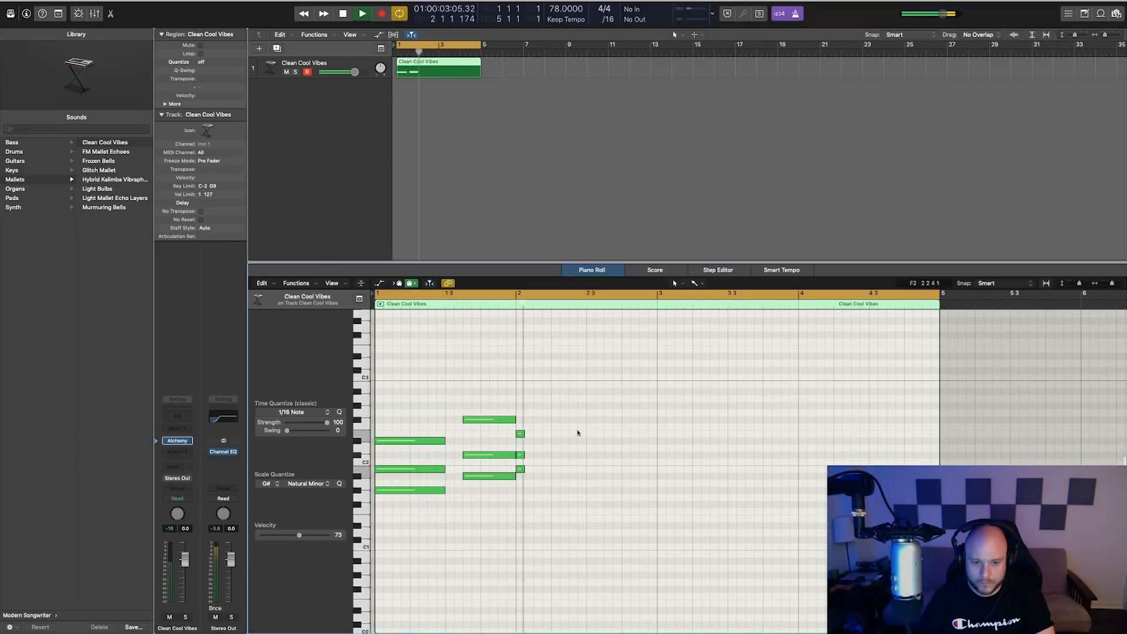
Step: Remove the B1 note at bar 2, lengthen C#2 and E2 to beat 3, and play the result
key("space")
key("space")
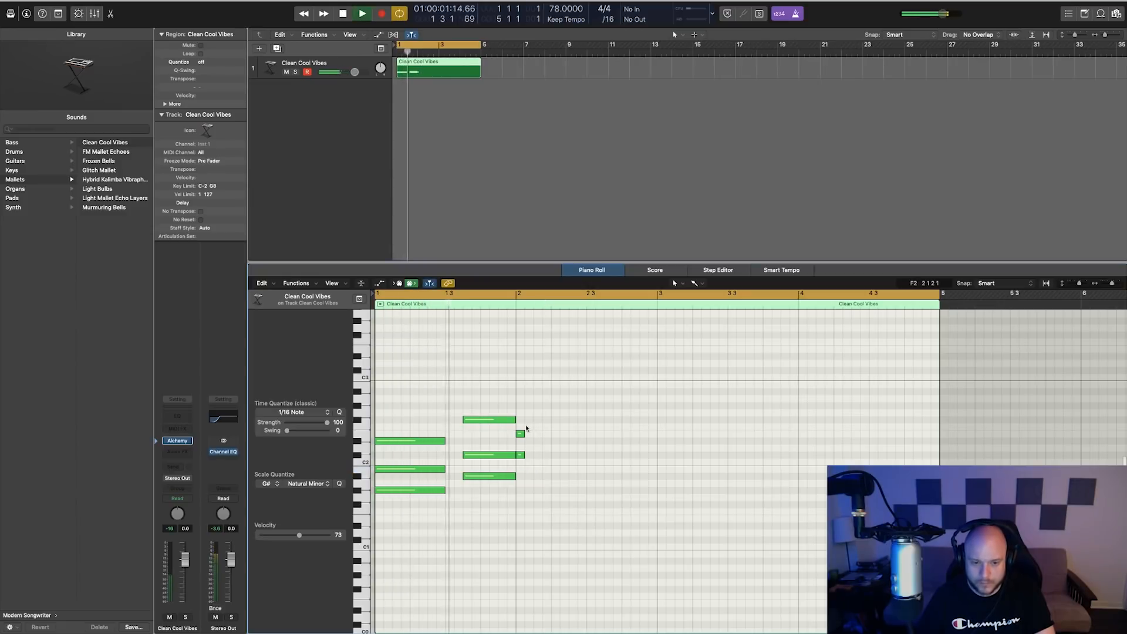
key("space")
left_click_drag(535, 423, 584, 454)
key("space")
left_click(536, 421)
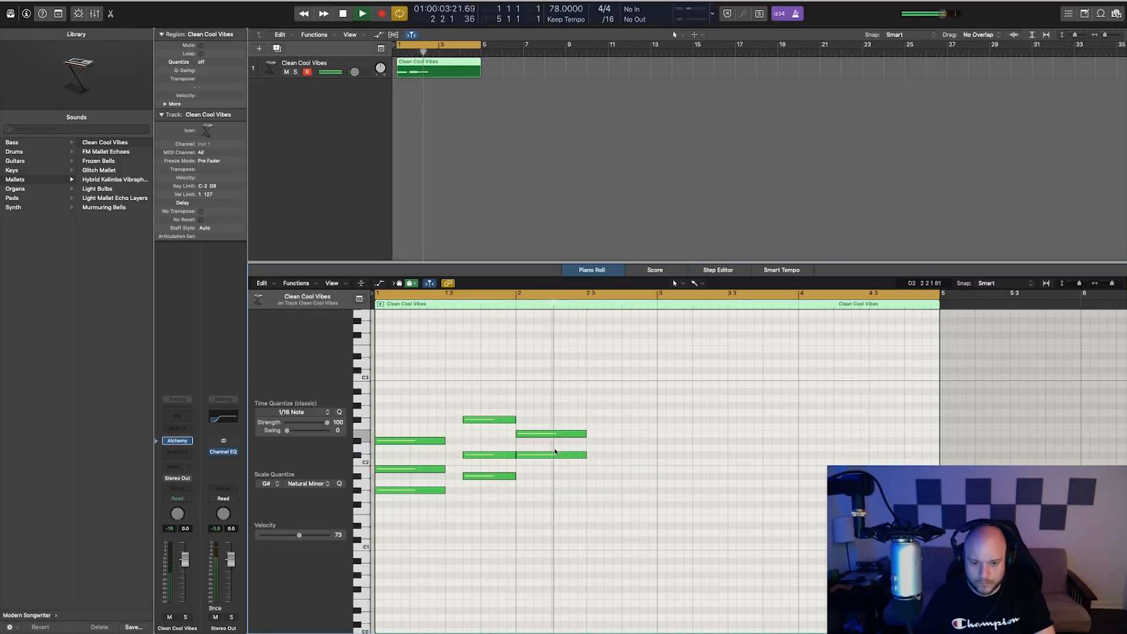
key("space")
Step: Draw a fourth chord of B1, D#2 and G#2 in the second half of bar 2, lengthened to bar 3
left_click(591, 470, "super")
left_click(591, 440, "super")
left_click(591, 405, "super")
mouse_move(611, 386)
left_mouse_down()
mouse_move(578, 503)
mouse_move(656, 469)
left_mouse_up()
left_click(576, 374)
Step: Make the fourth chord start at position 2 3 3 and play back the progression
left_click_drag(587, 440, 604, 406)
mouse_move(588, 469)
left_mouse_down()
mouse_move(603, 466)
mouse_move(609, 408)
mouse_move(657, 407)
left_mouse_up()
left_click(616, 410)
key("space")
key("super+z")
key("space")
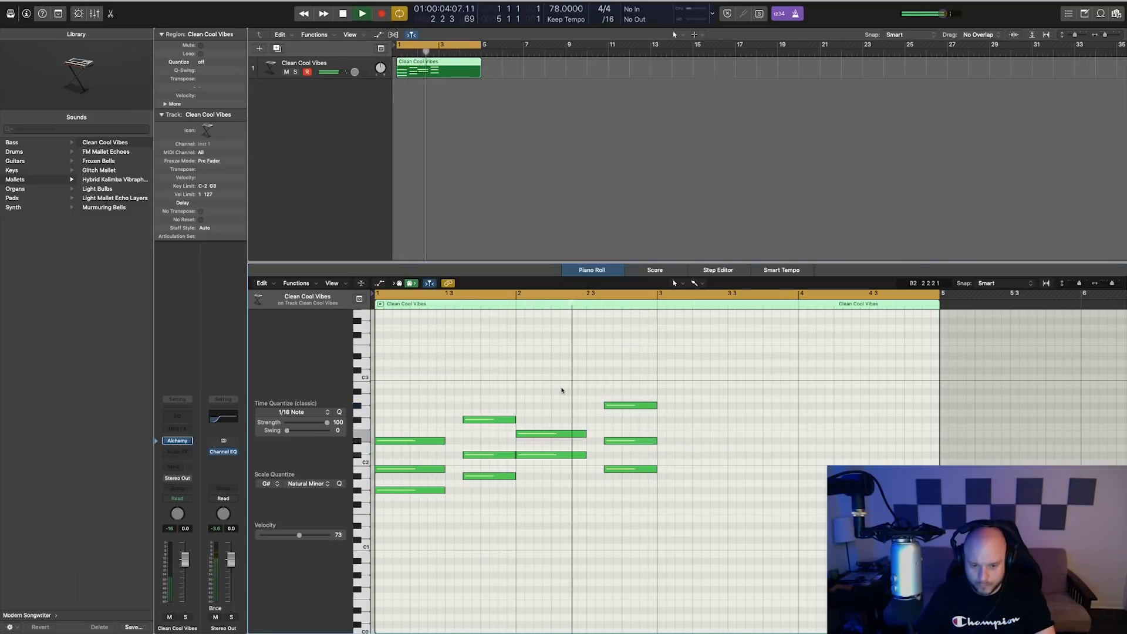
key("space")
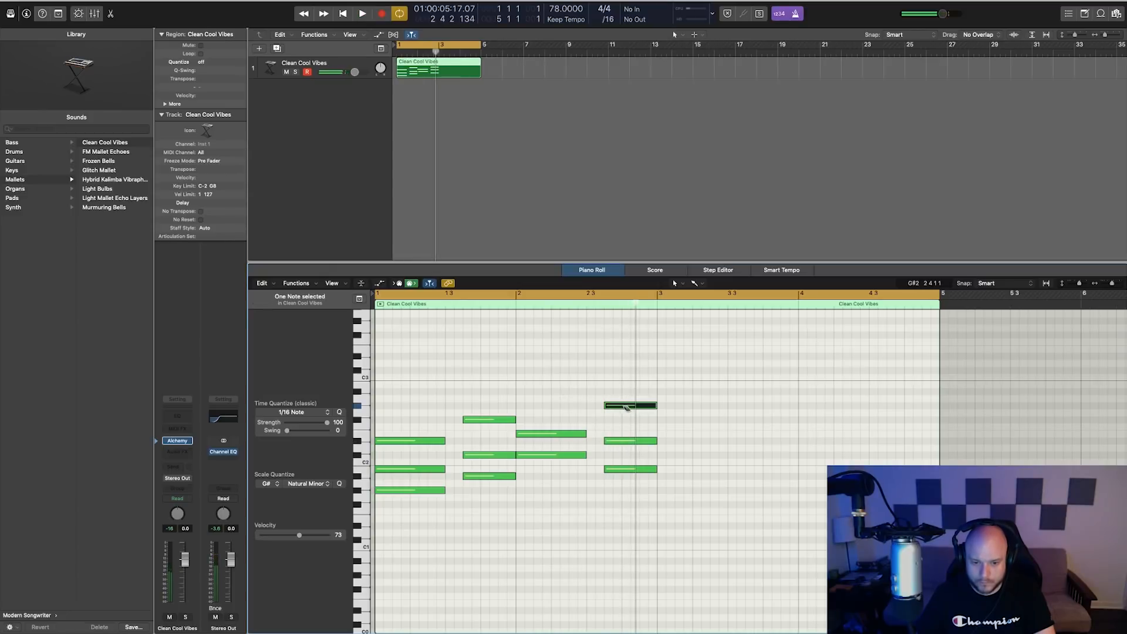
Step: Redraw the fourth chord's G#2 note up to bar 3, lower it an octave and play the result
left_click(615, 405)
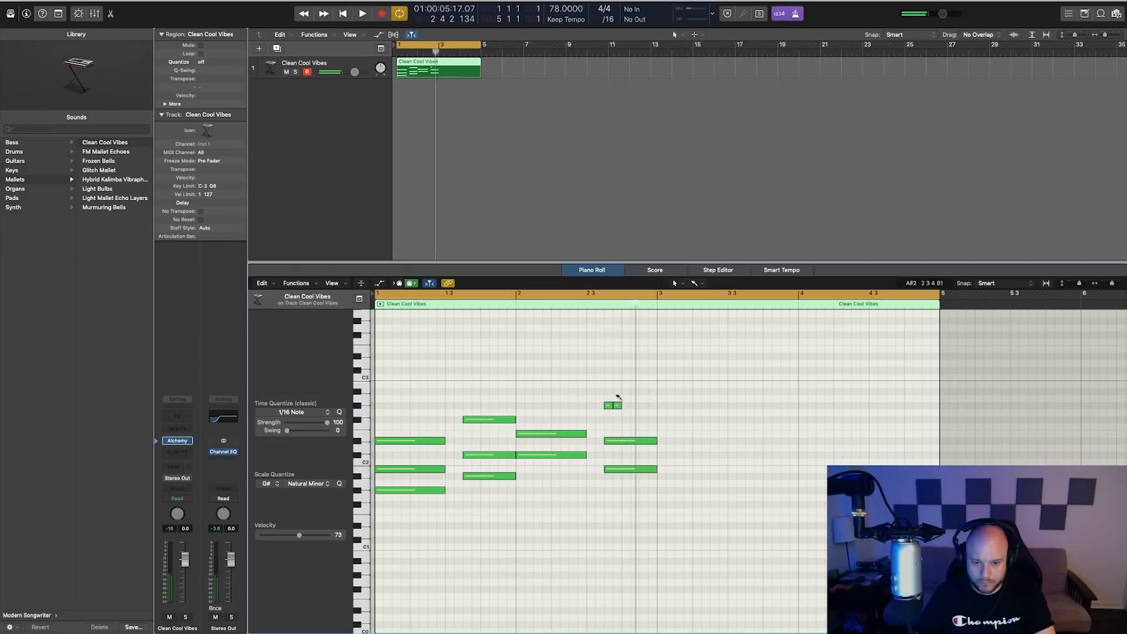
left_click_drag(611, 405, 656, 405)
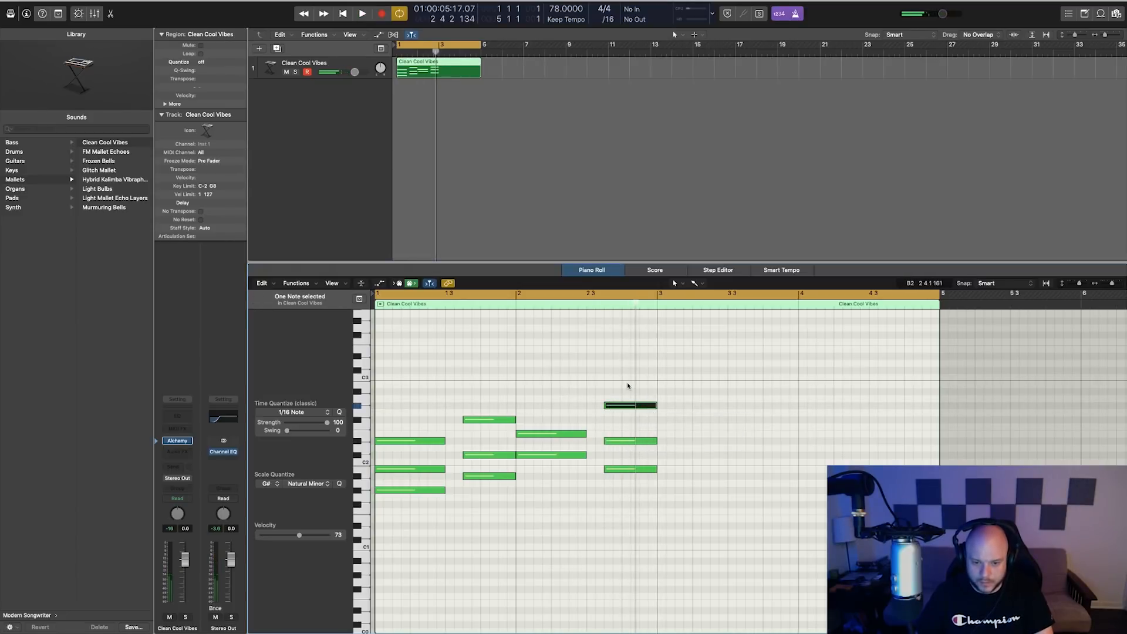
key("alt+shift+Down")
key("space")
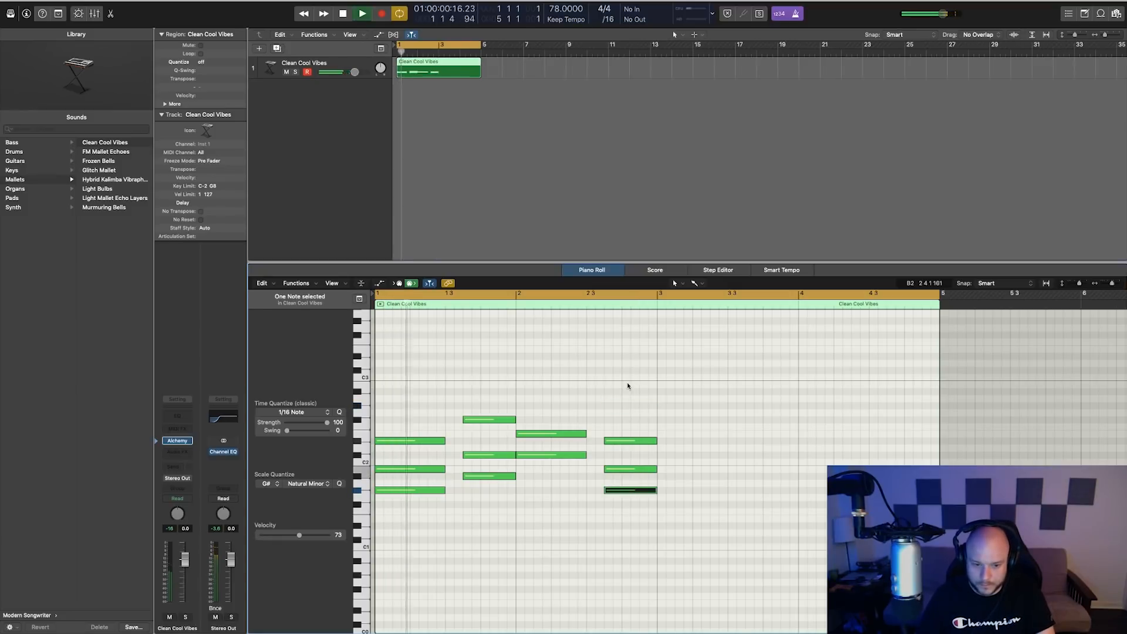
key("space")
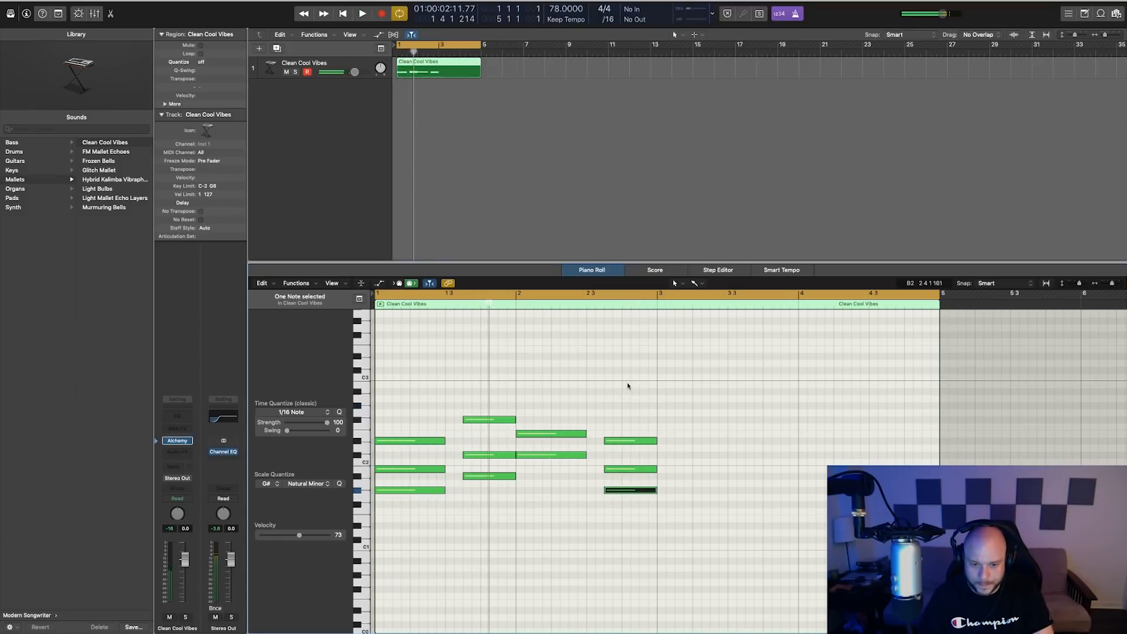
Step: Undo the octave shift and the fourth chord's lower notes, keeping only its G#2 note
key("super+z")
key("super+z")
key("super+z")
key("super+z")
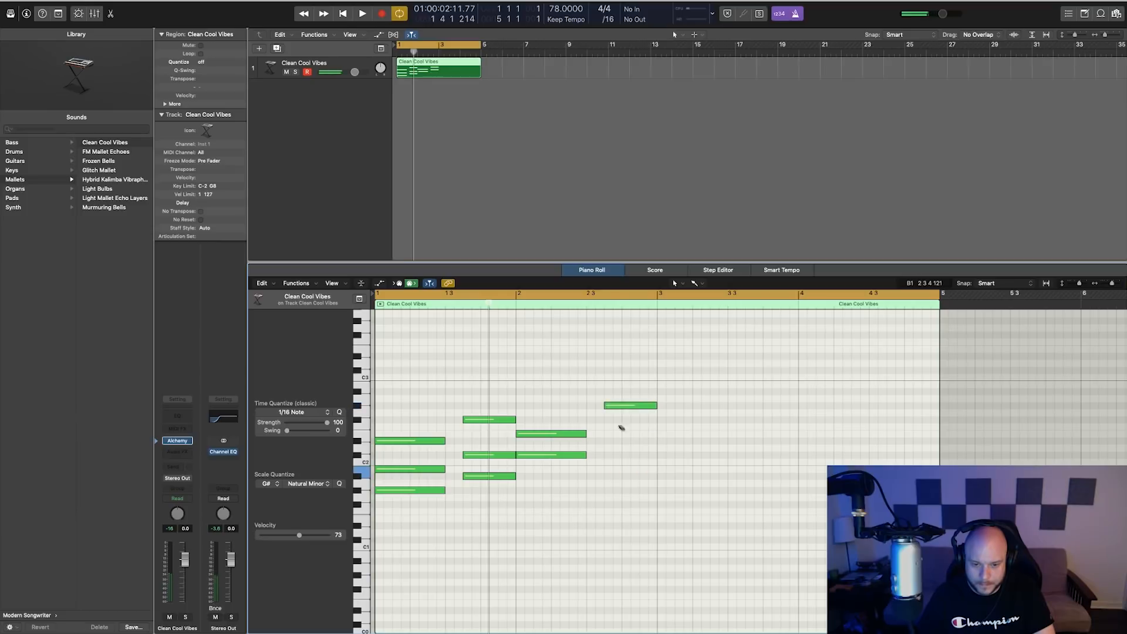
Step: Replace the fourth chord's G#2 with short F#1, A#1 and D#2 notes at position 2 3 3
key("space")
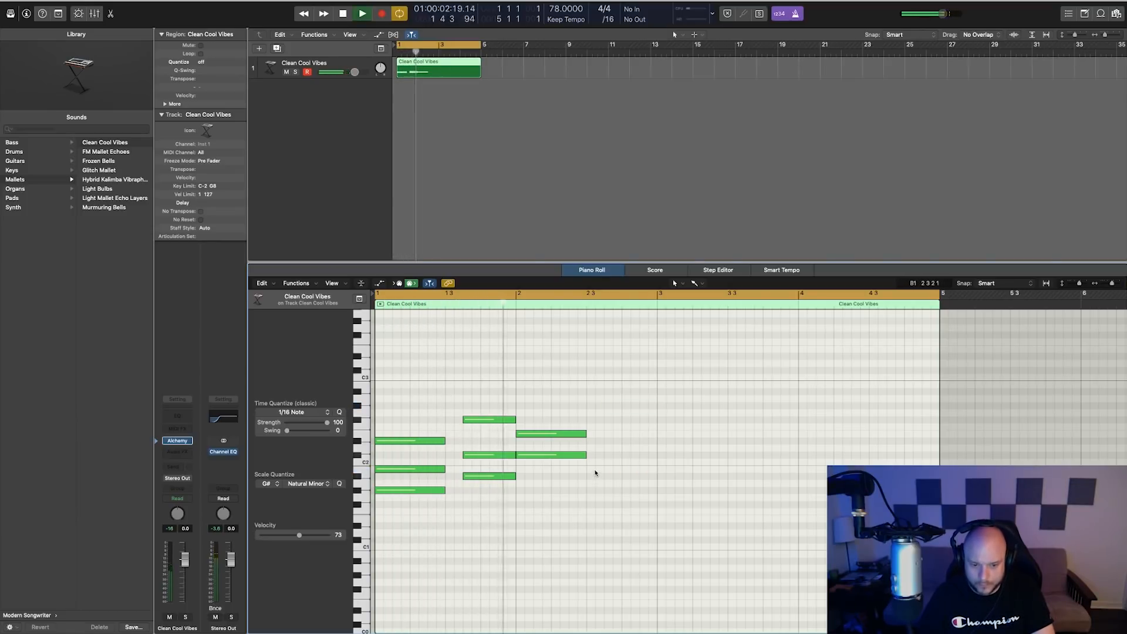
key("space")
left_click(609, 504, "super")
left_click(608, 476, "super")
left_click(608, 490, "super")
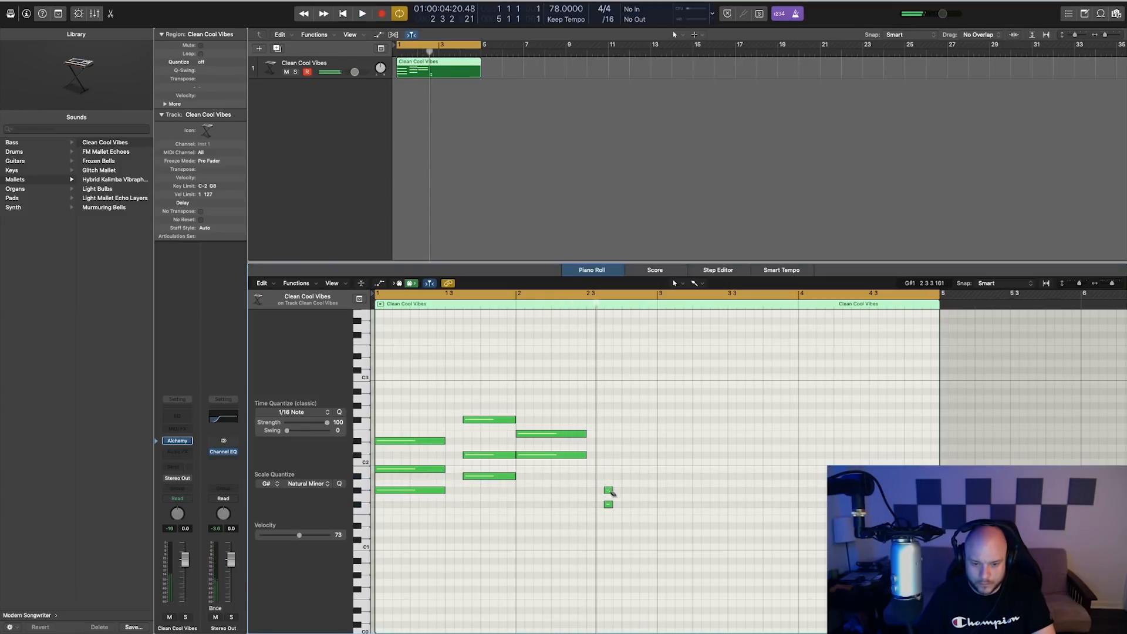
left_click(608, 476, "super")
left_click(608, 455, "super")
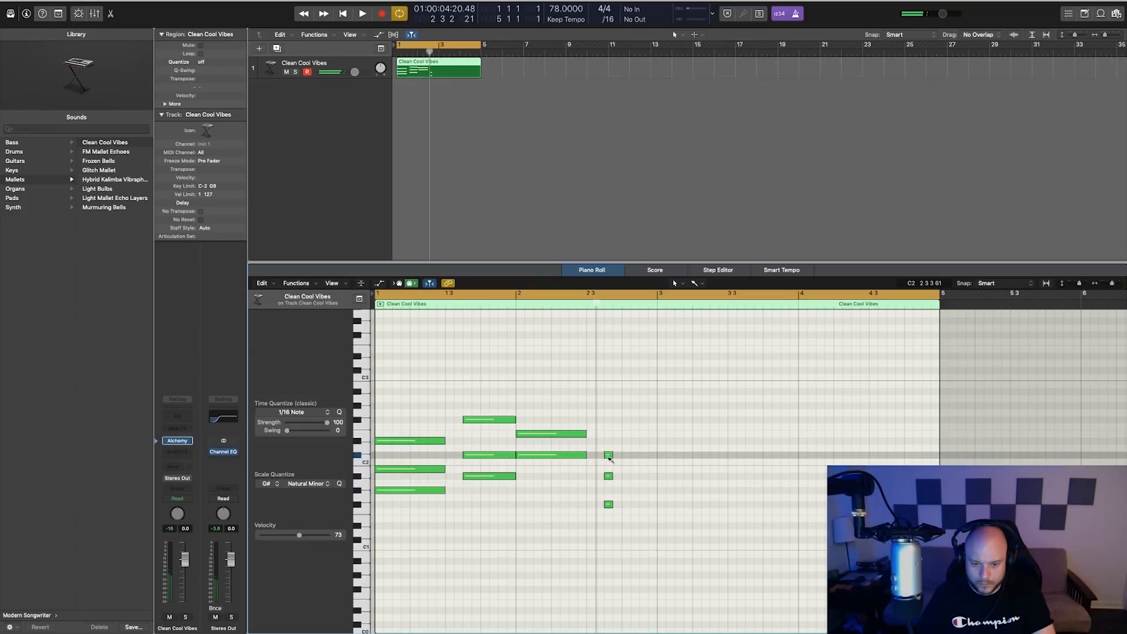
left_click(608, 441, "super")
Step: Lengthen the fourth chord's three notes up to bar 3 and play back the progression
left_click_drag(618, 417, 656, 504)
key("space")
left_click(572, 322)
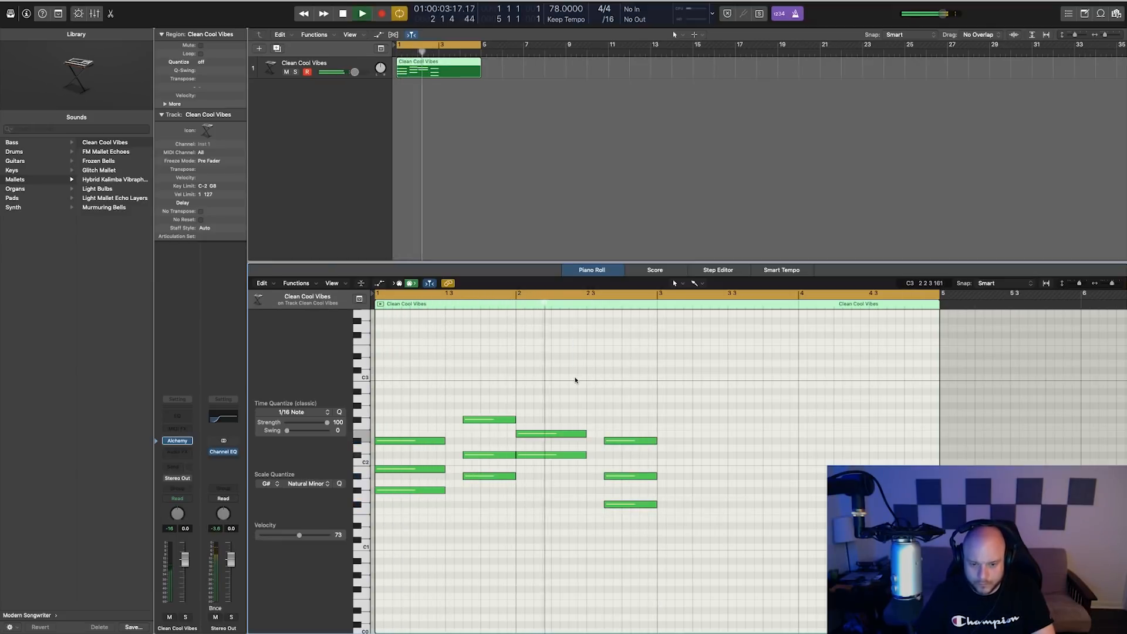
key("space")
Step: Copy all four chords into bars 3 and 4, starting at bar 3, and play the result
left_click_drag(678, 575, 416, 395)
left_click_drag(403, 445, 686, 442)
left_click(616, 365)
key("space")
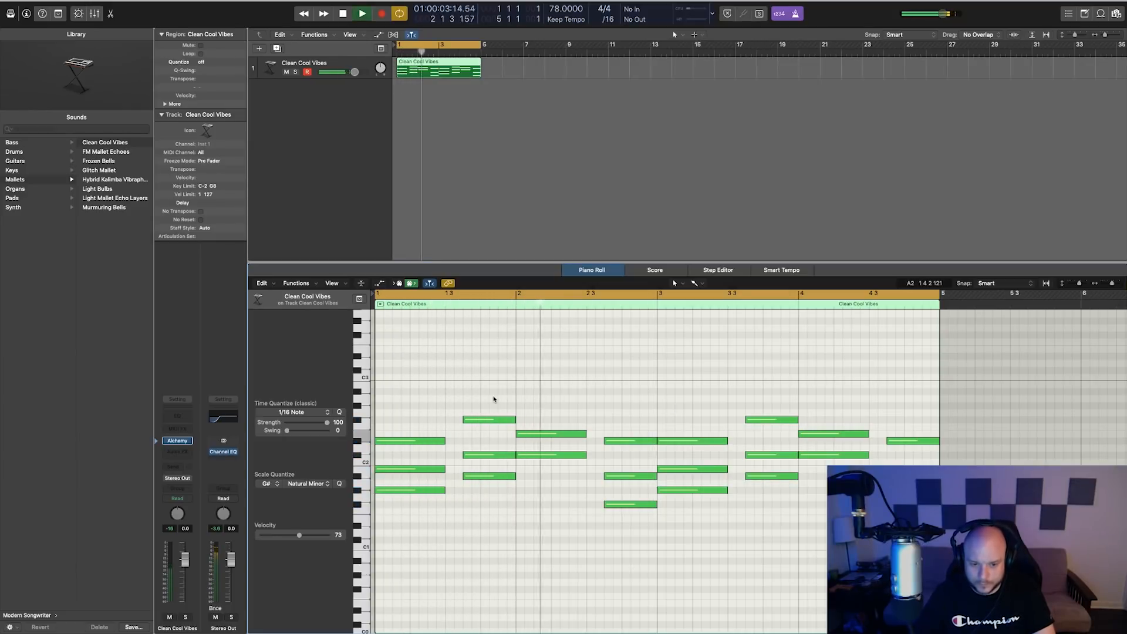
key("space")
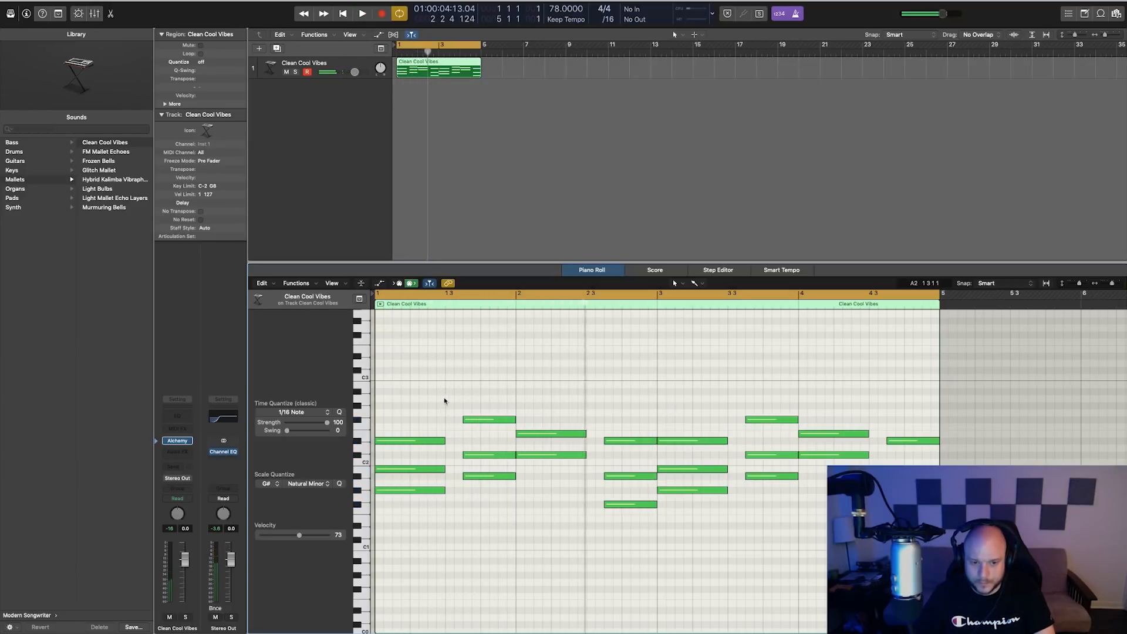
Step: Duplicate the four-bar region to bar 5 and set the cycle range from bar 5 to bar 9
left_click(431, 356)
key("Delete")
left_click_drag(471, 74, 518, 77)
left_click(510, 117)
left_click_drag(446, 46, 527, 49)
left_click(517, 72)
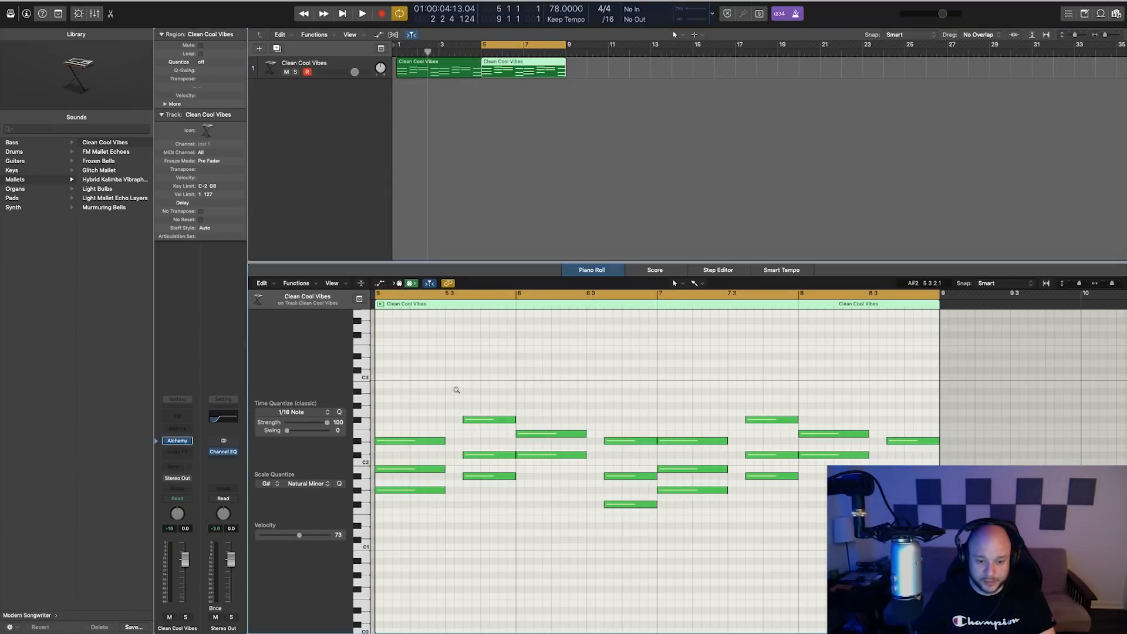
Step: Draw short melody notes D#3, B2, F#3 and A#2 an eighth apart from 5 2 1 to 5 3 3 and play them
left_click_drag(414, 359, 415, 350)
key("space")
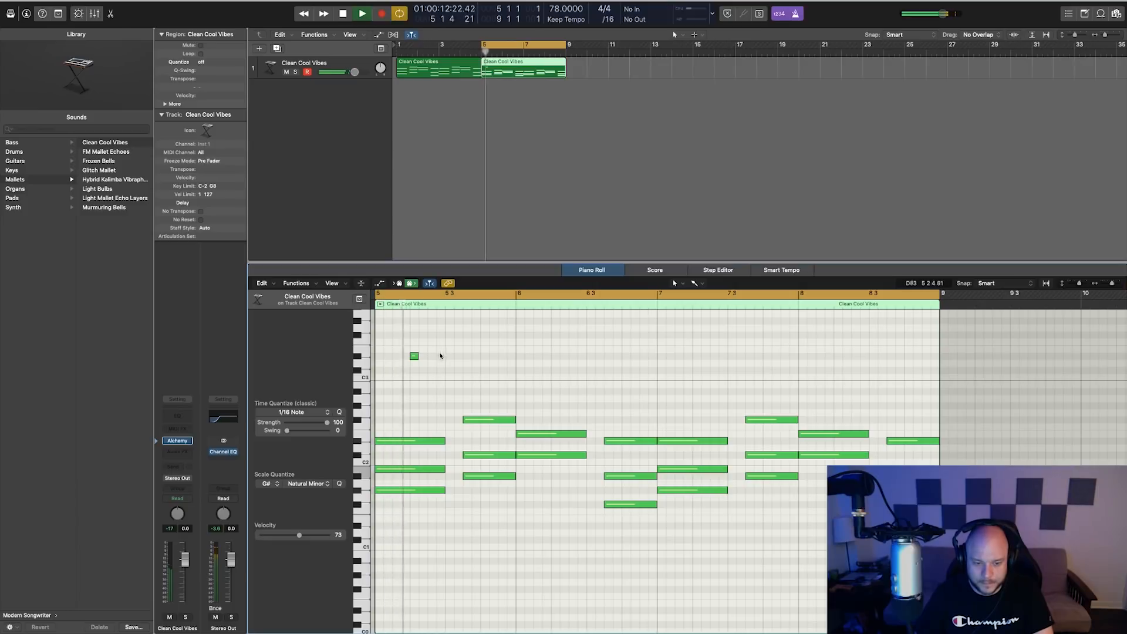
left_click(433, 383)
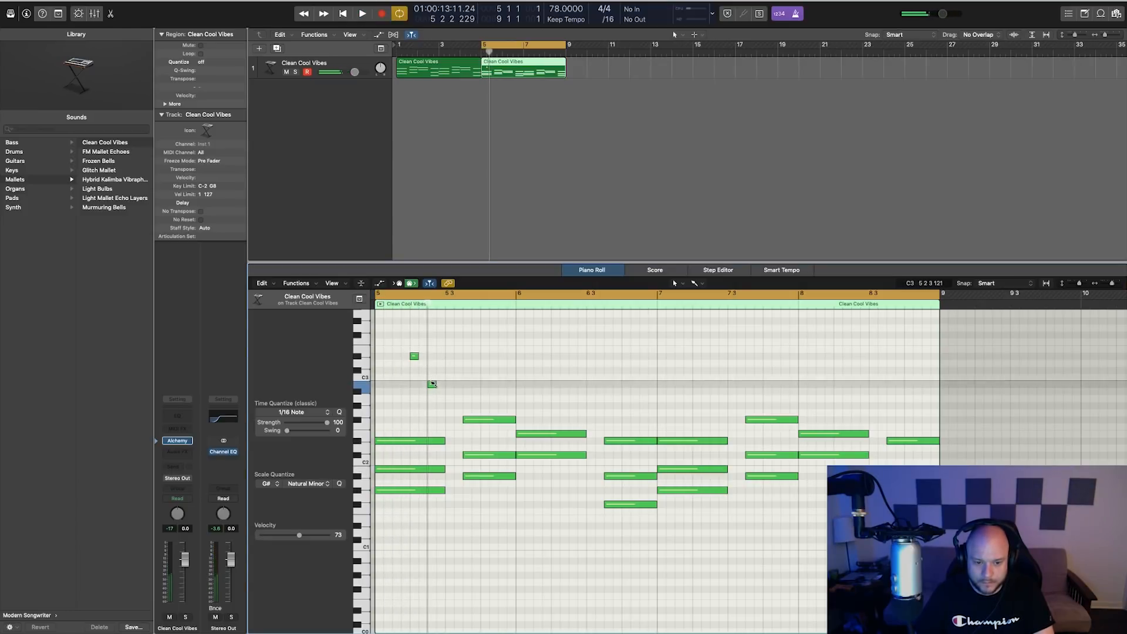
left_click(449, 334)
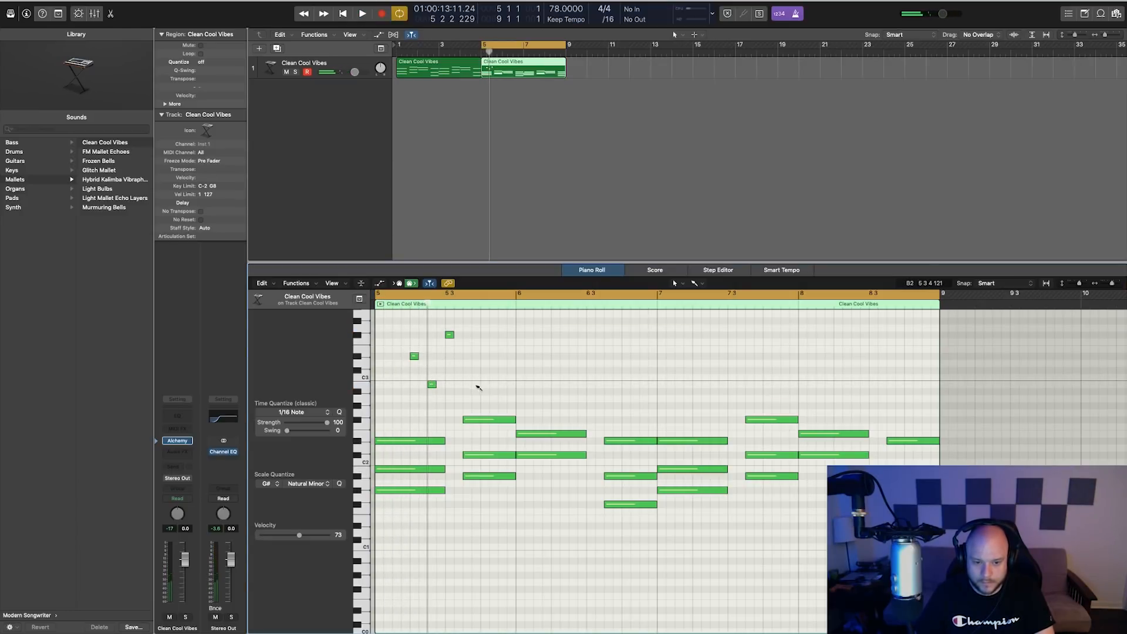
left_click_drag(472, 400, 473, 386)
key("space")
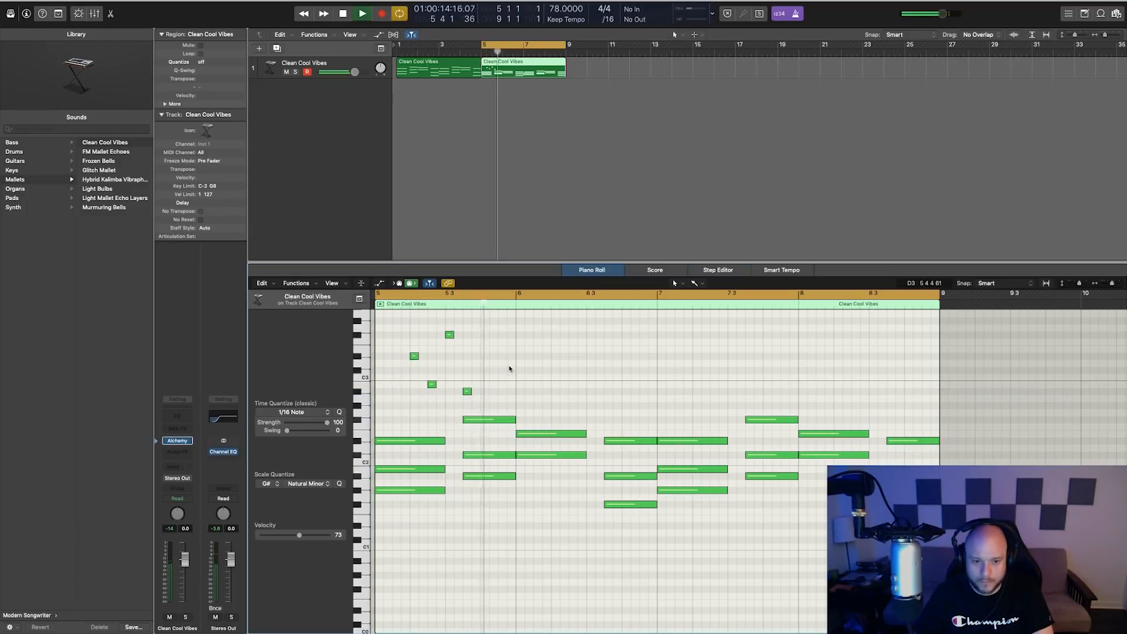
Step: Add short melody notes G#2 at the start of bar 6, C#3 at 6 3 1 and B2 at 6 3 3, and play them
left_click(520, 405)
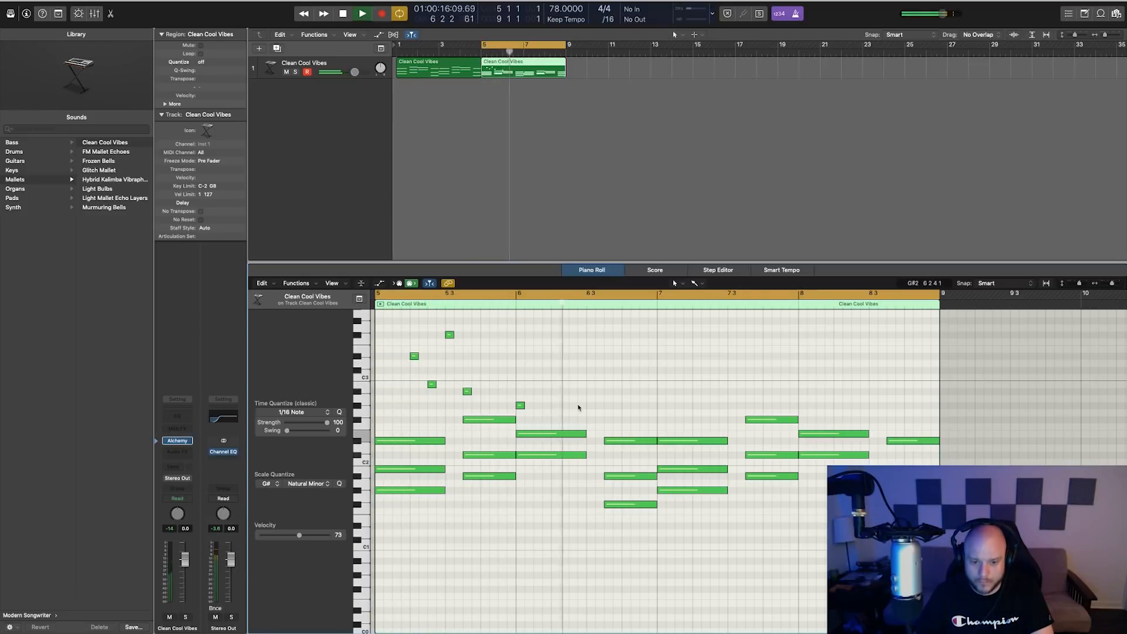
key("space")
mouse_move(589, 365)
left_mouse_down()
mouse_move(589, 354)
mouse_move(590, 369)
left_mouse_up()
left_click(607, 387)
key("space")
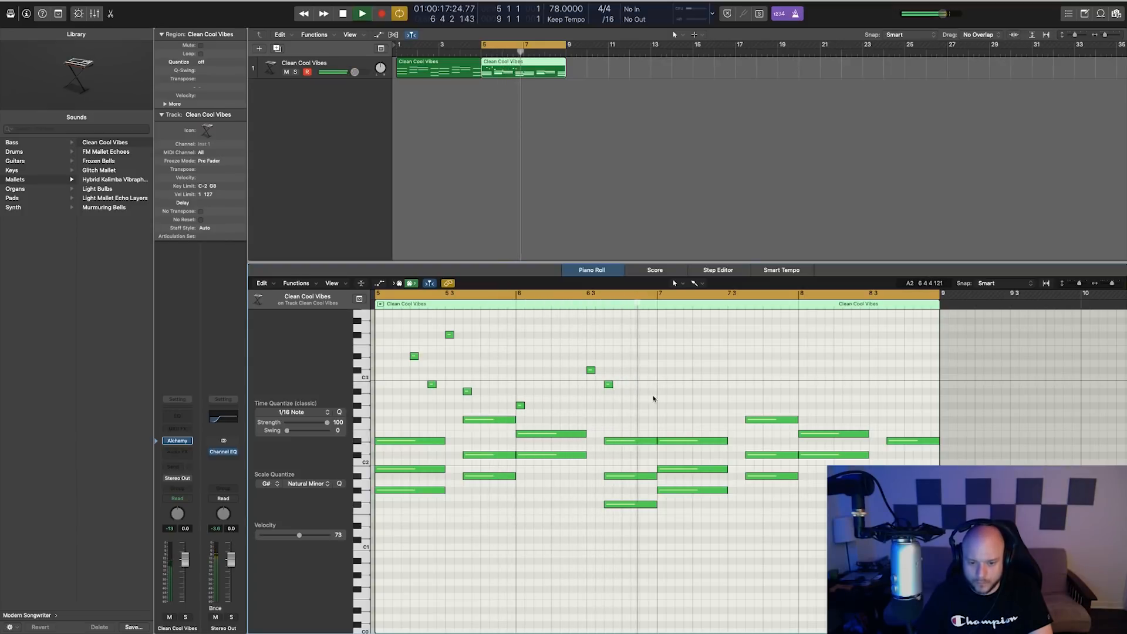
key("space")
Step: Draw short melody notes D#3, B2, G#3 and C#3 an eighth apart from 7 2 1 to 7 3 3 and play them
left_click(697, 370, "super")
left_click_drag(699, 370, 702, 355)
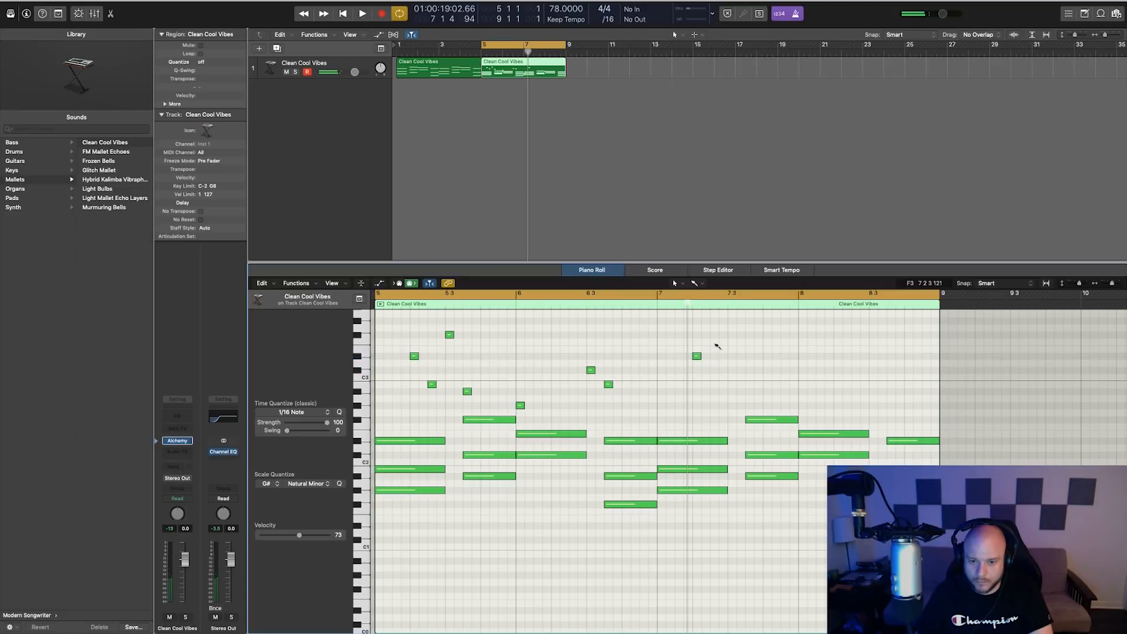
left_click_drag(714, 402, 715, 384)
mouse_move(732, 325)
left_mouse_down()
mouse_move(733, 337)
mouse_move(735, 321)
left_mouse_up()
left_click_drag(752, 382, 752, 370)
key("space")
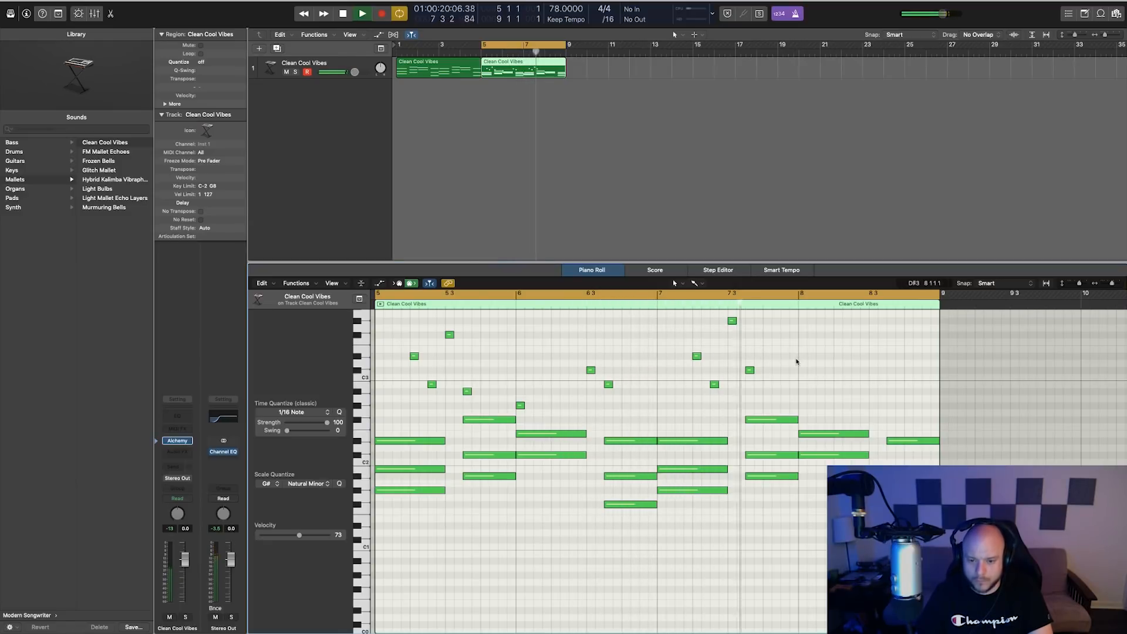
key("space")
Step: Fill bar 8 with G#2 at its start and C#3, A#2, B2, F#3, B2, A#2 in eighths from beat 2, and play it back
left_click(803, 405, "super")
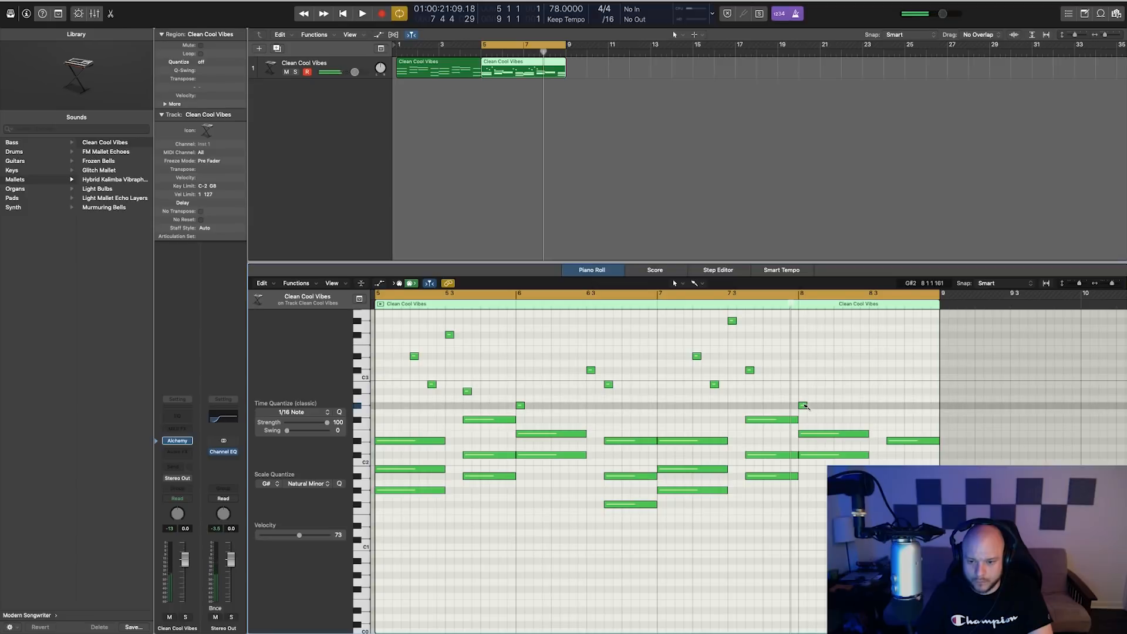
left_click(838, 370, "super")
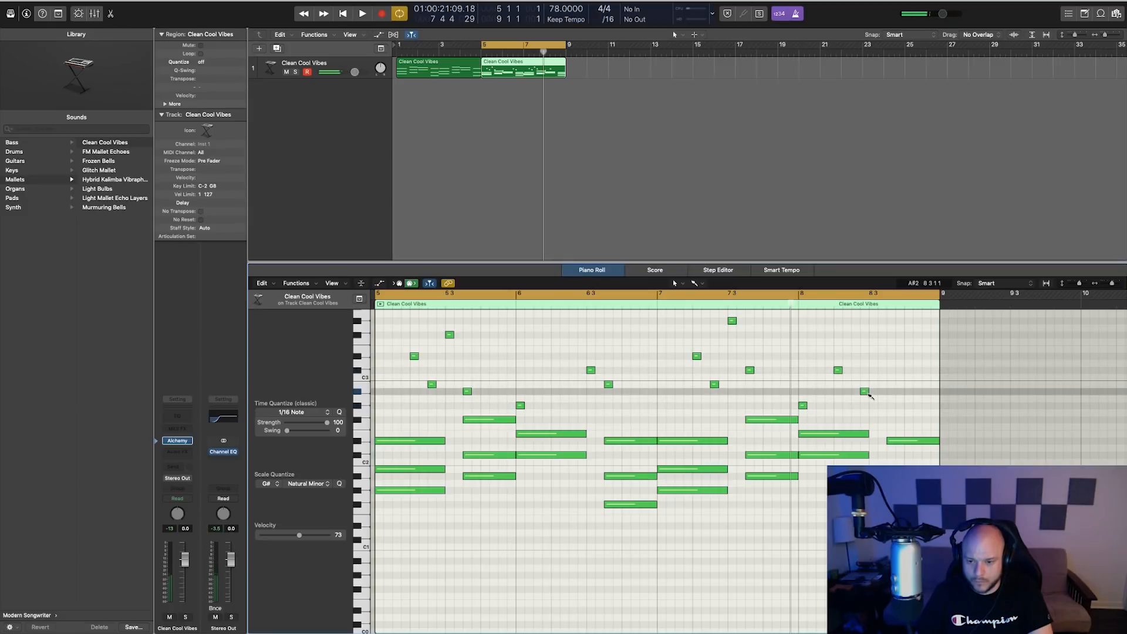
left_click(856, 391, "super")
left_click(874, 384, "super")
left_click(890, 334, "super")
left_click(908, 384, "super")
left_click(925, 391, "super")
key("space")
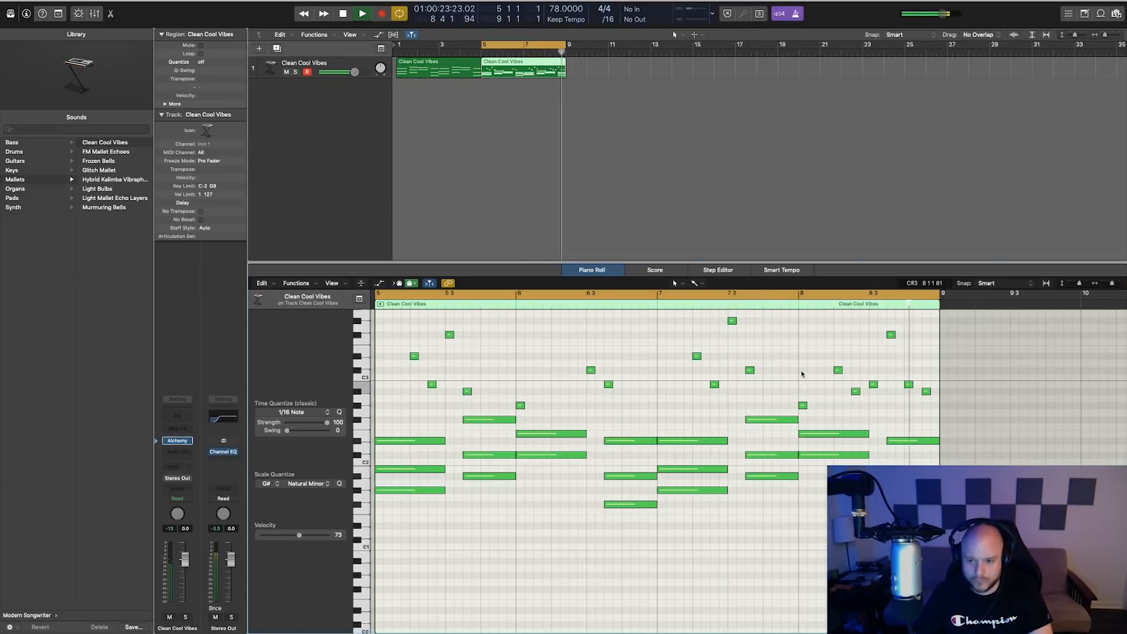
key("space")
Step: Insert the Stereo Spread effect on the Clean Cool Vibes track
left_click(410, 94)
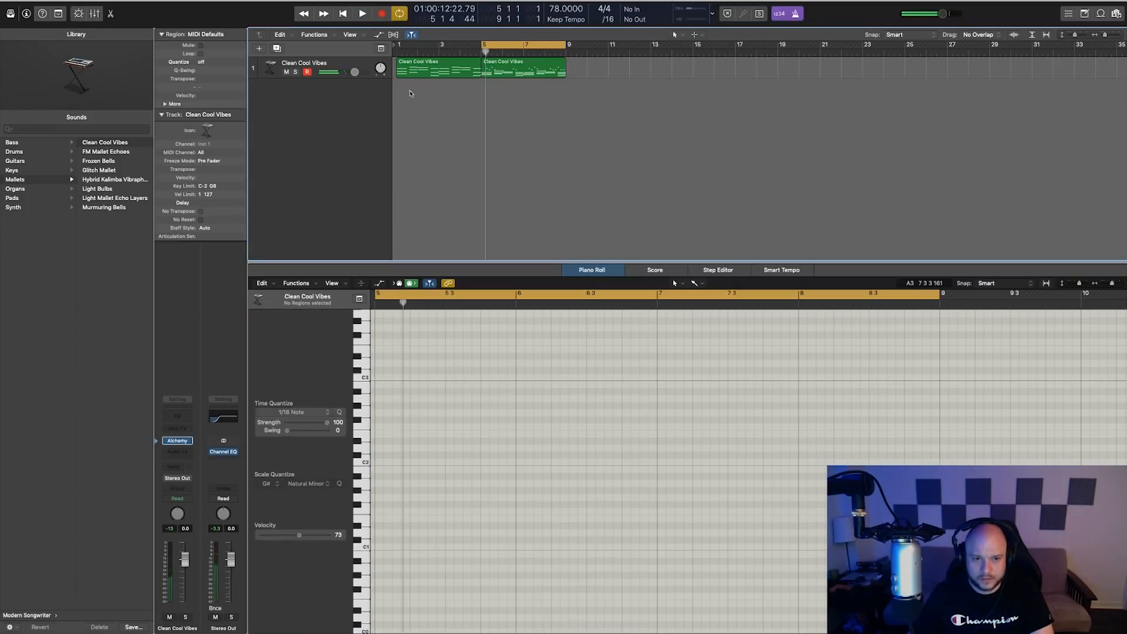
left_click(342, 65)
left_click(184, 441)
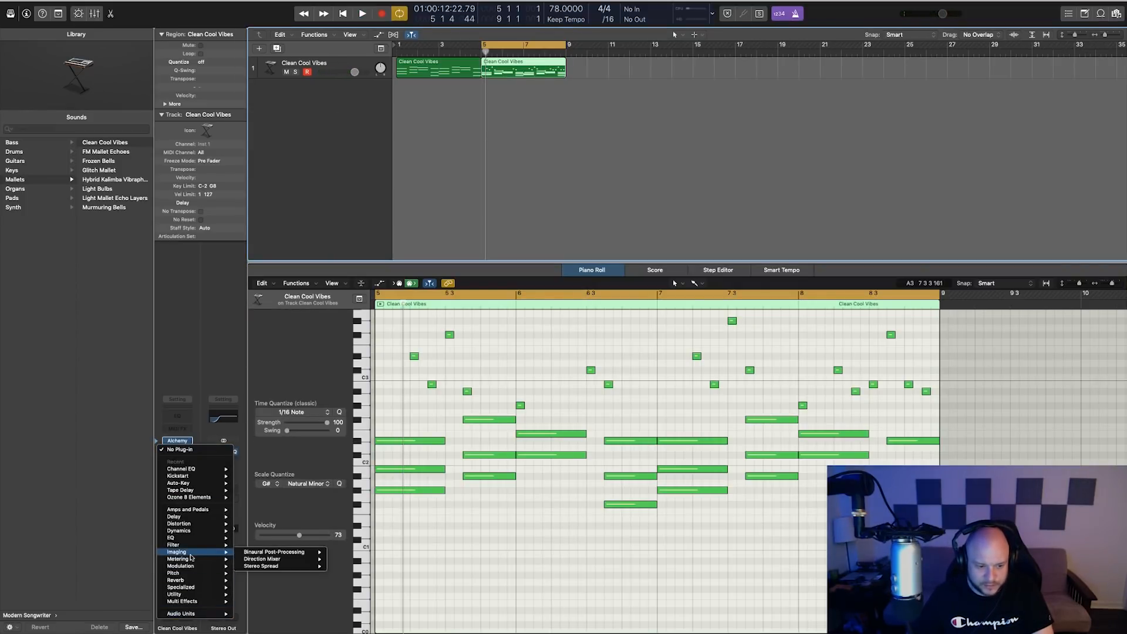
mouse_move(193, 535)
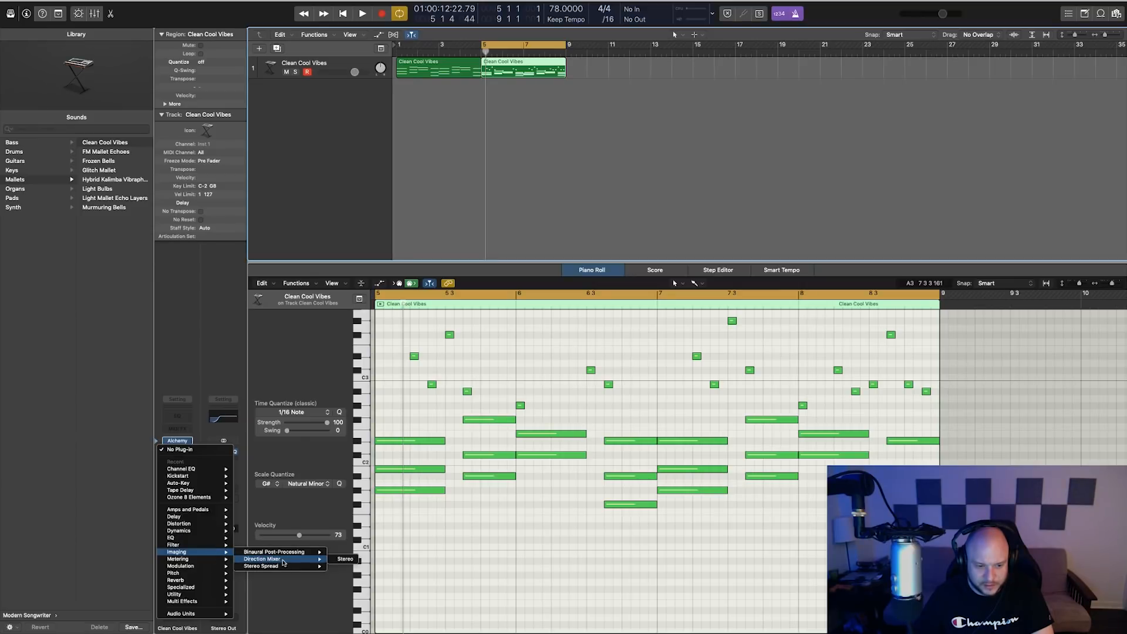
left_click(345, 567)
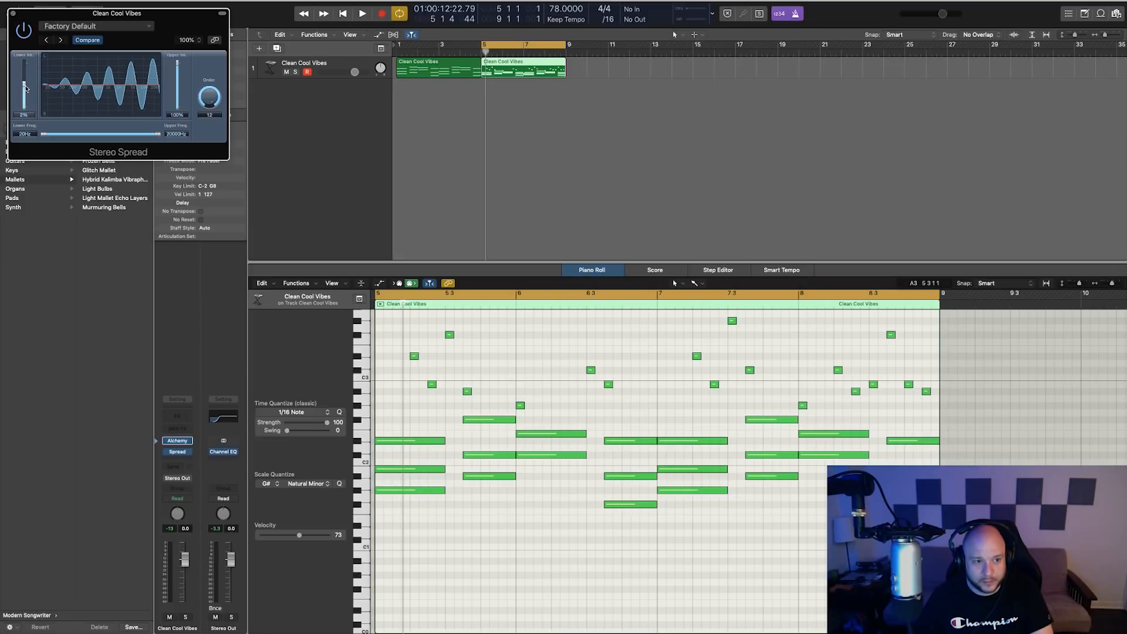
Step: Set Stereo Spread's lower intensity to 6%, lower frequency to 1700 Hz and upper intensity to 58%, and start playback
left_click_drag(51, 138, 79, 136)
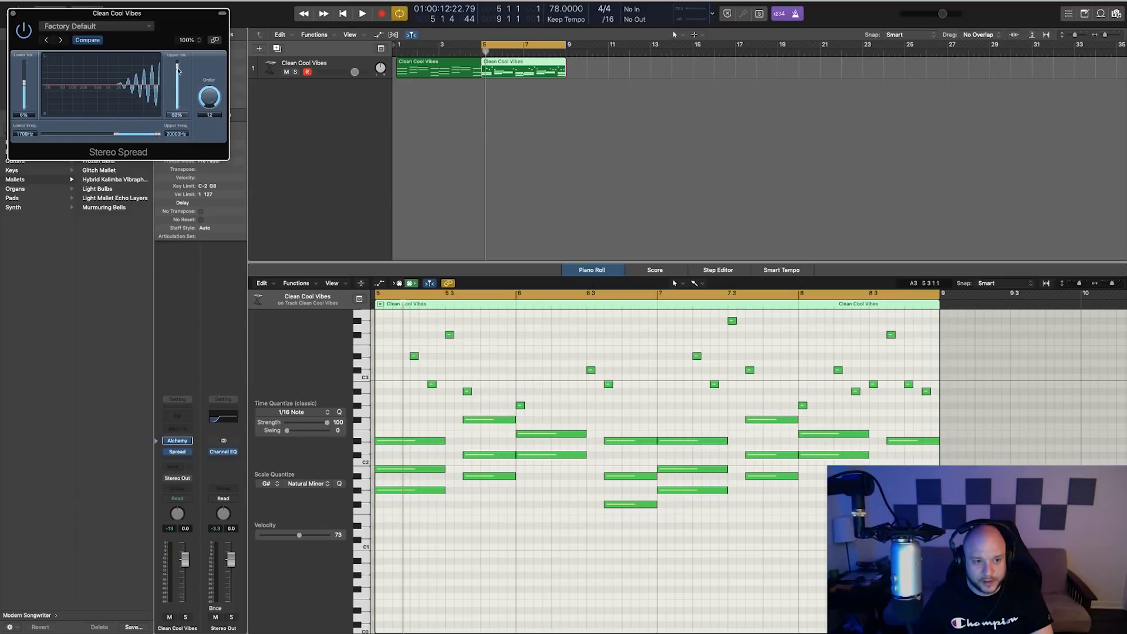
key("space")
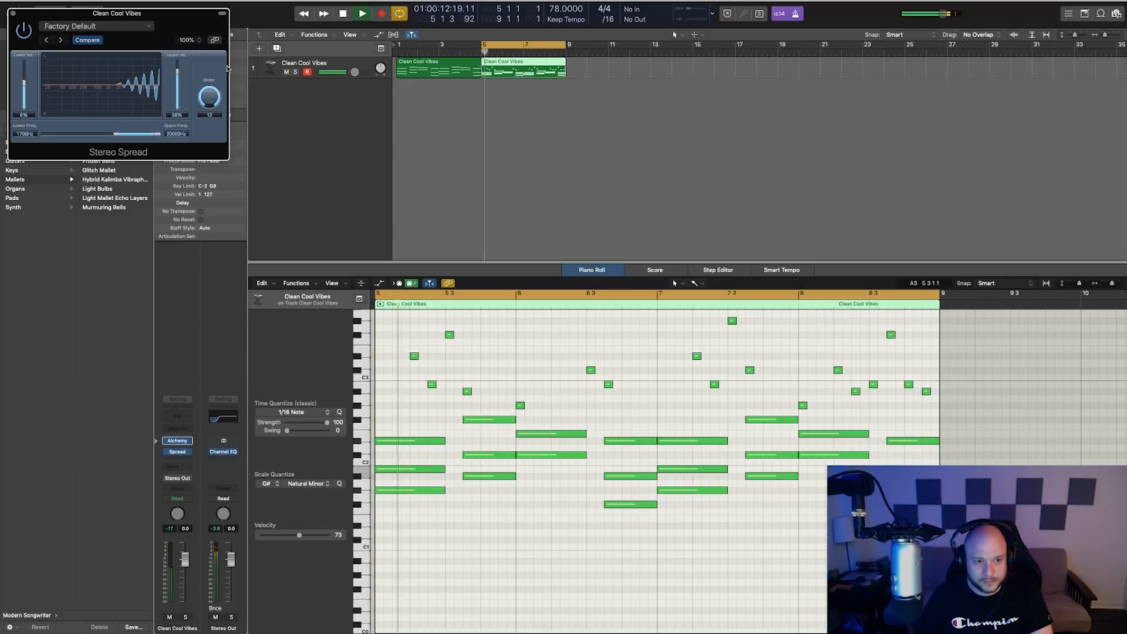
left_click(12, 15)
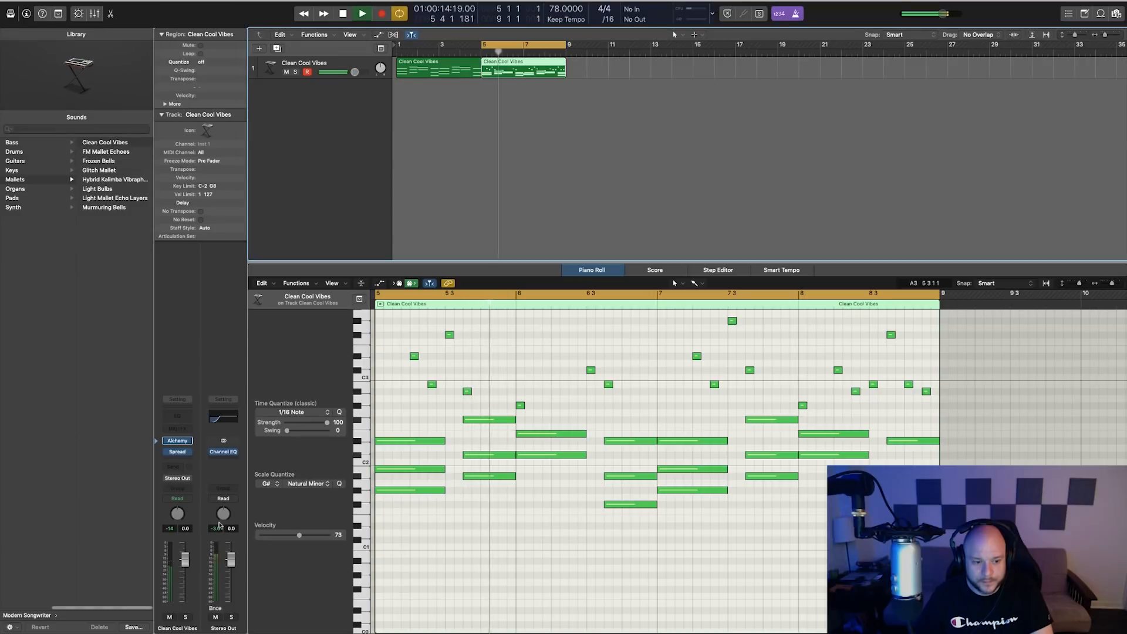
Step: Insert the SilverVerb reverb in stereo after Stereo Spread on the Clean Cool Vibes track
left_click(177, 459)
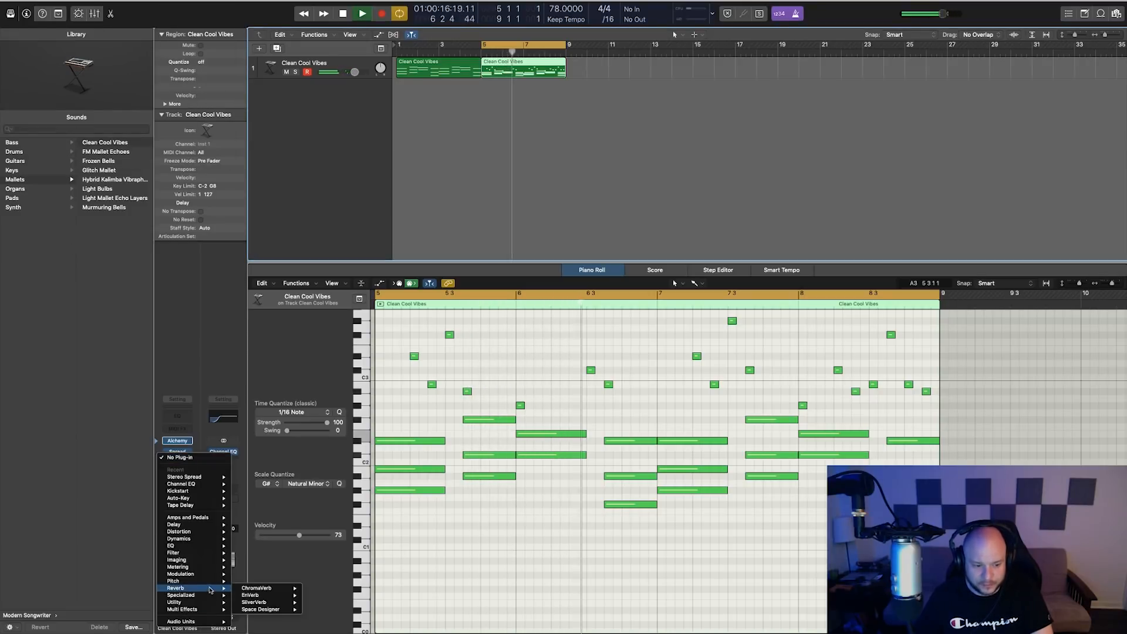
mouse_move(200, 561)
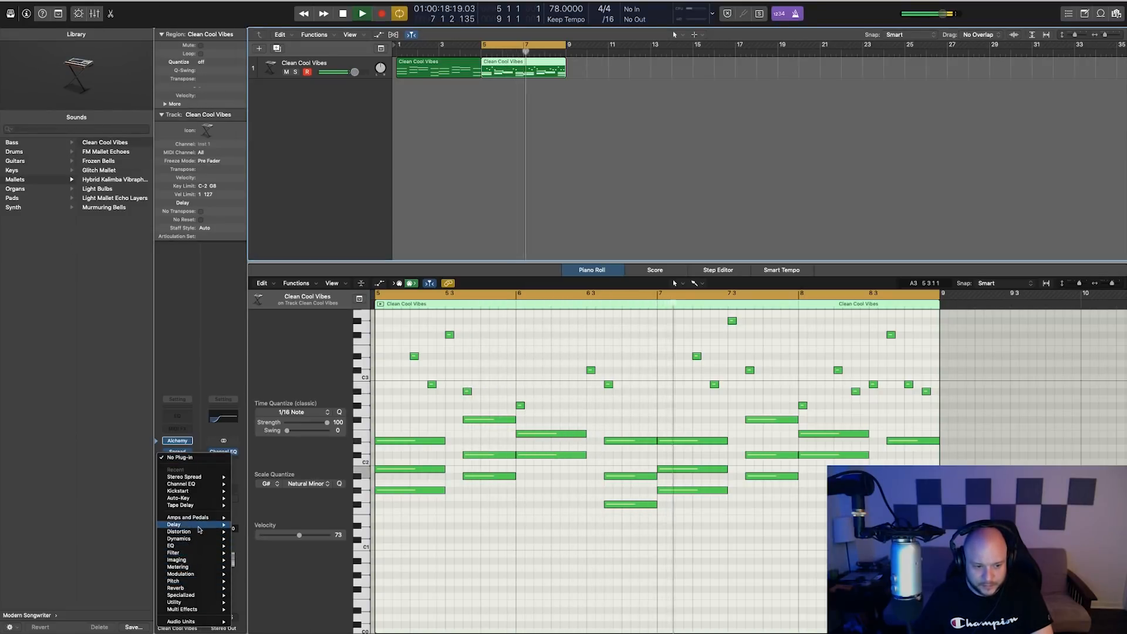
mouse_move(230, 589)
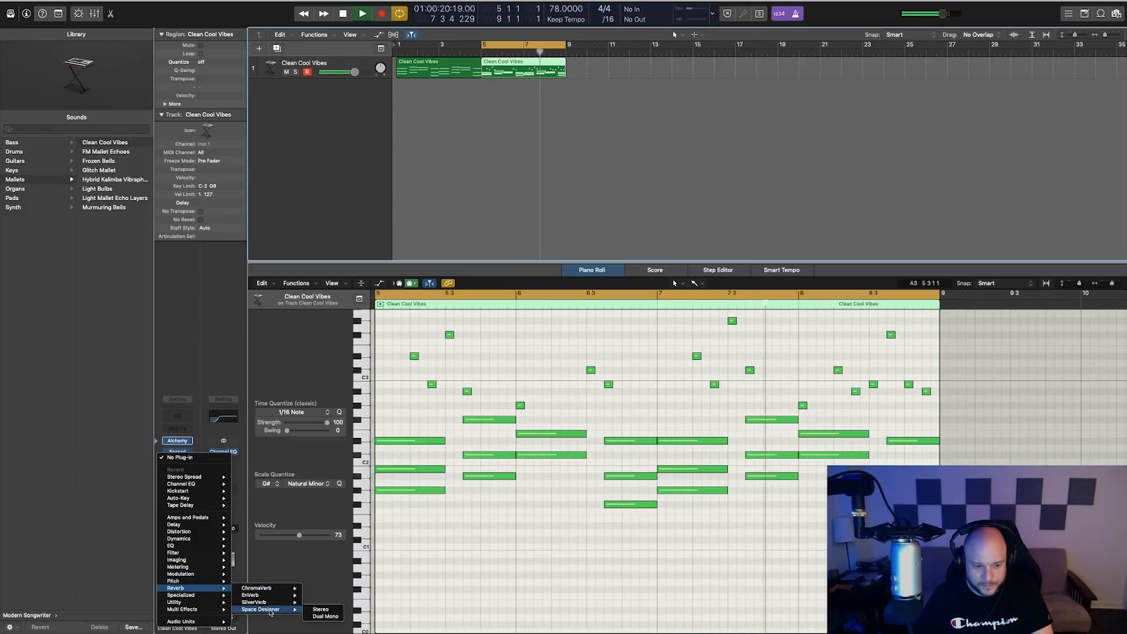
mouse_move(270, 602)
left_click(317, 604)
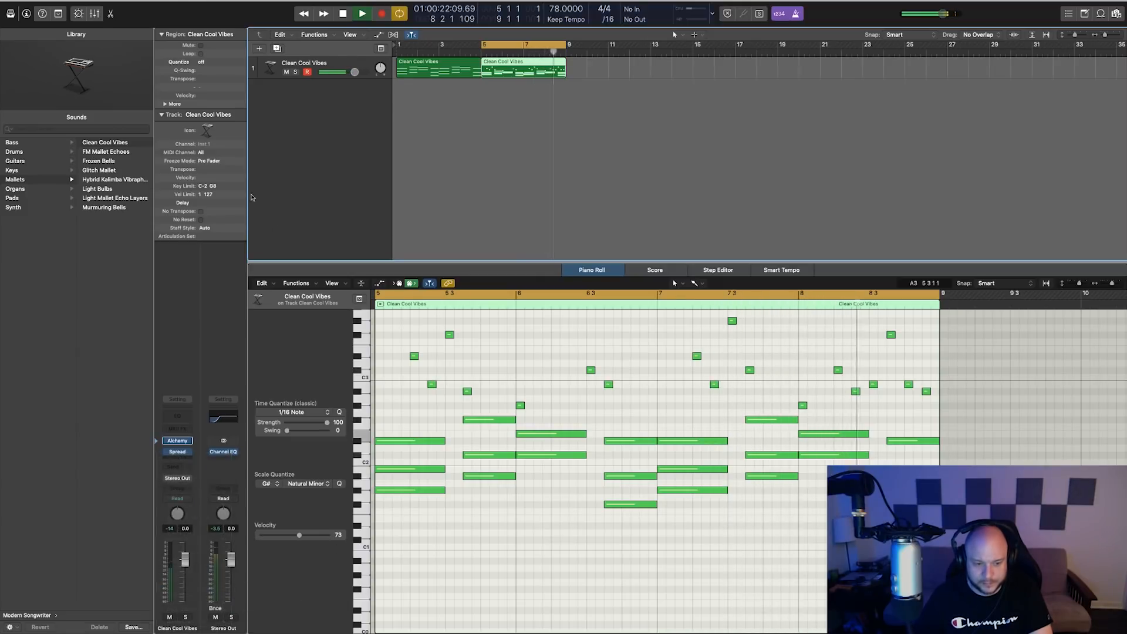
Step: Set SilverVerb's dry level to 100% and wet level to 41%
left_click_drag(297, 107, 297, 88)
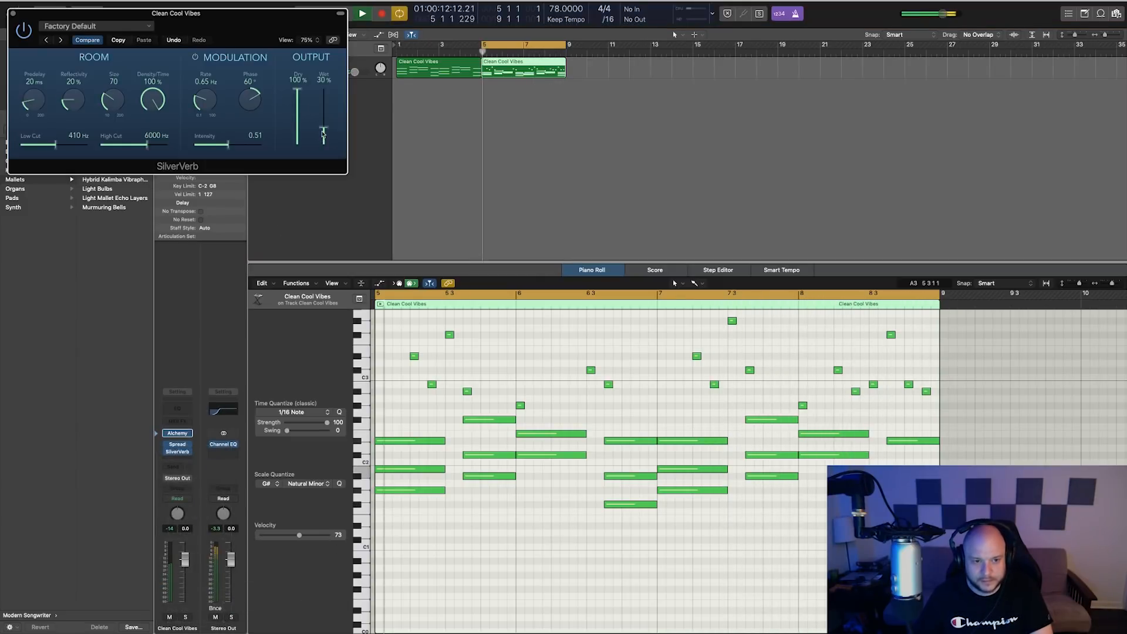
left_click_drag(323, 130, 324, 126)
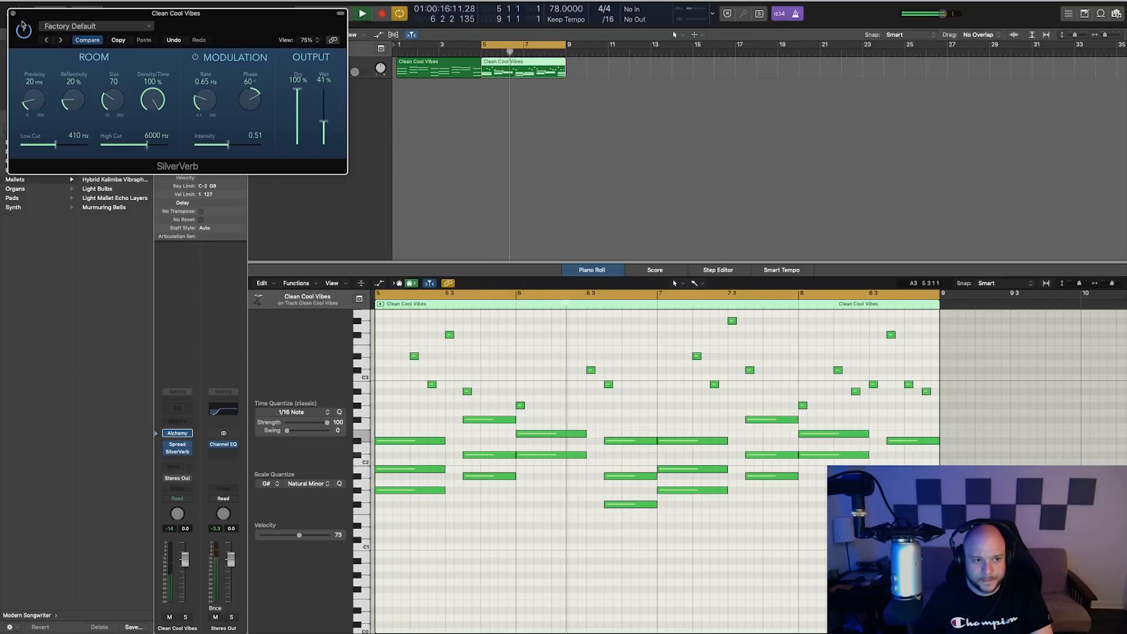
left_click(13, 13)
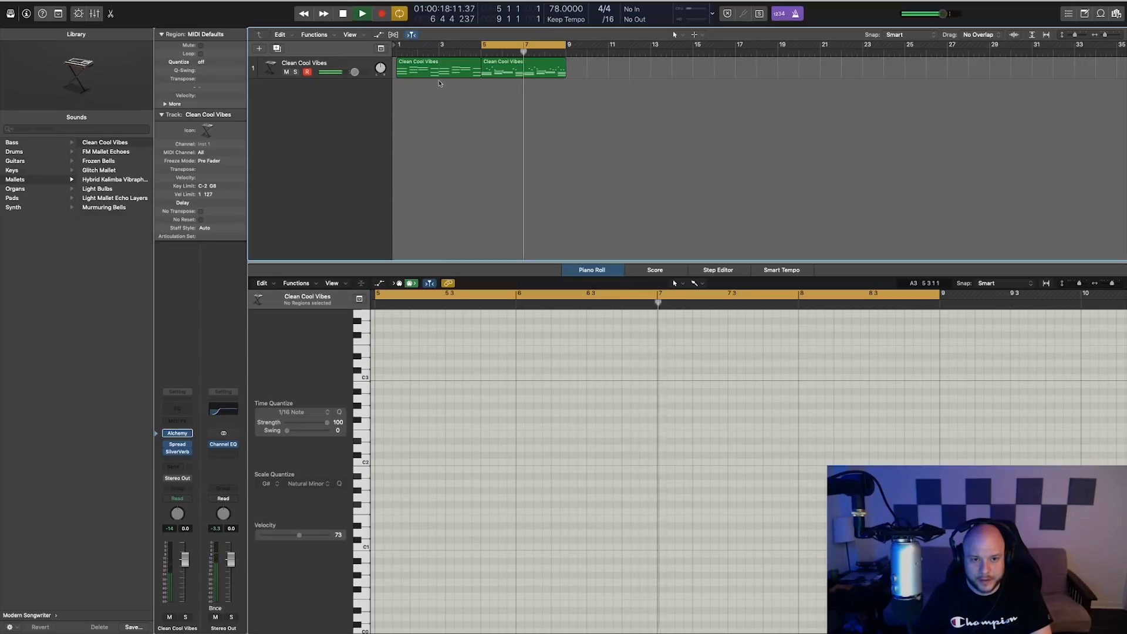
Step: Add a second software instrument track and load Alchemy in stereo as its instrument
left_click(258, 49)
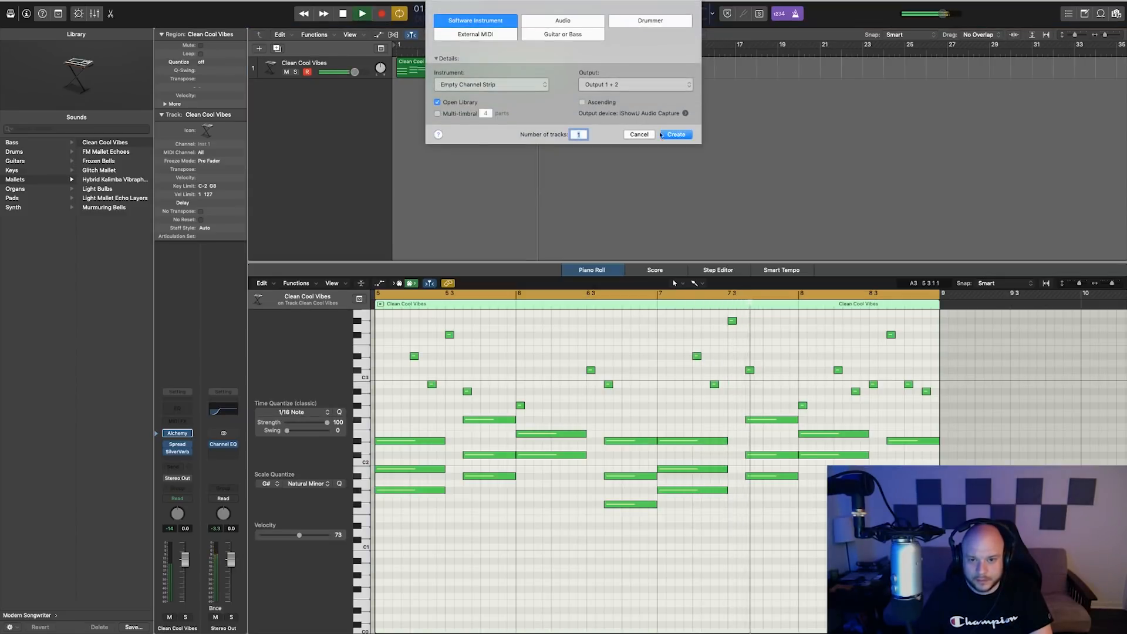
key("Return")
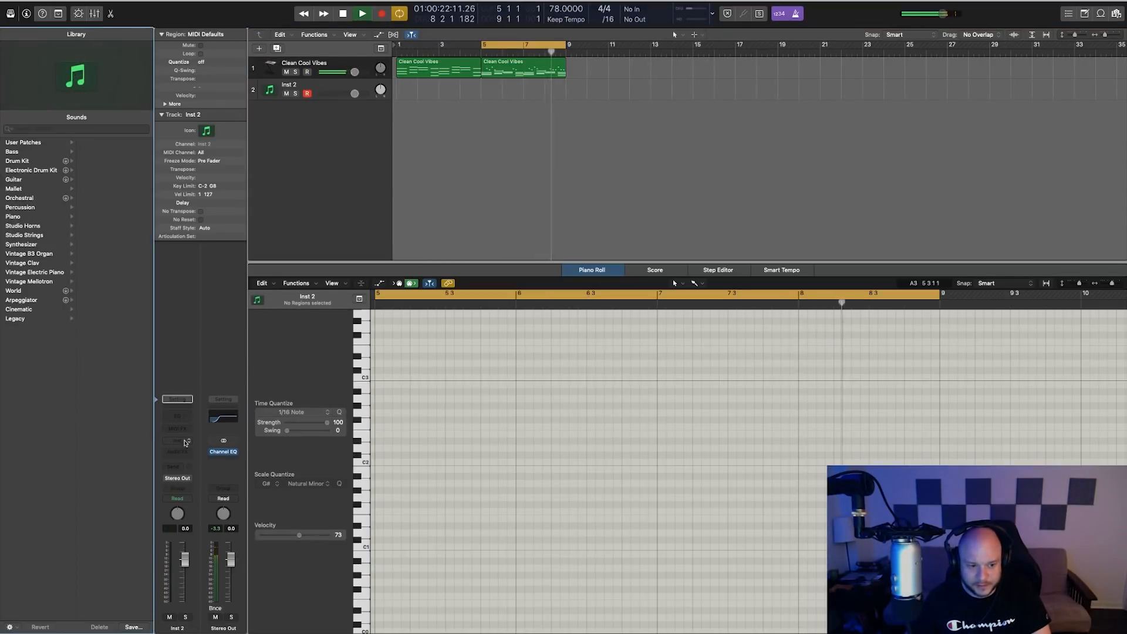
left_click(177, 439)
mouse_move(209, 460)
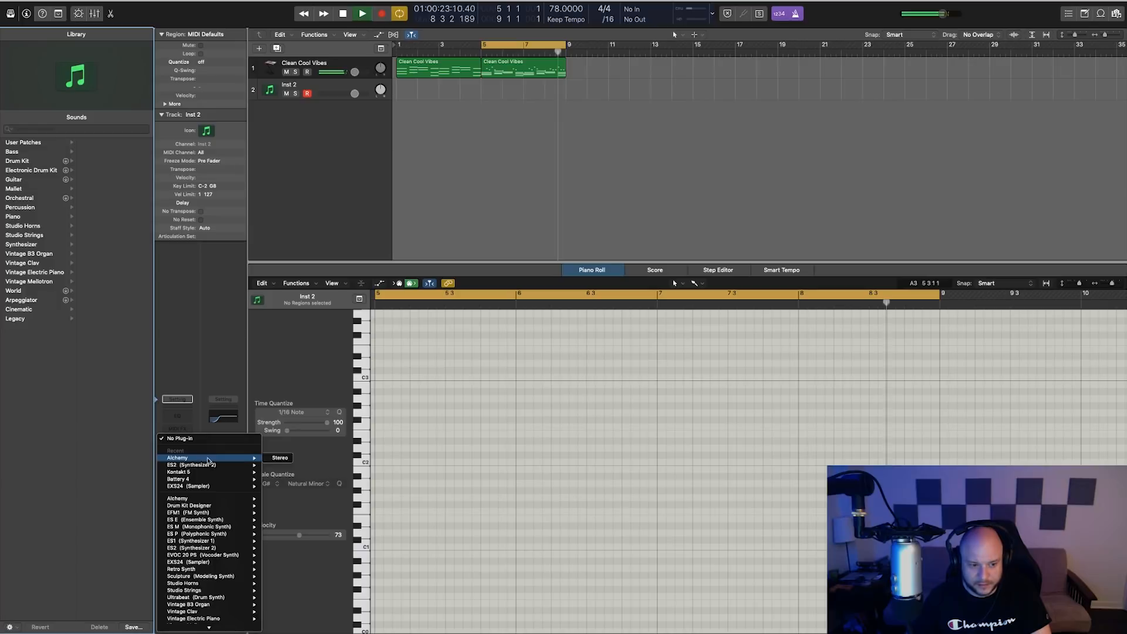
left_click(278, 458)
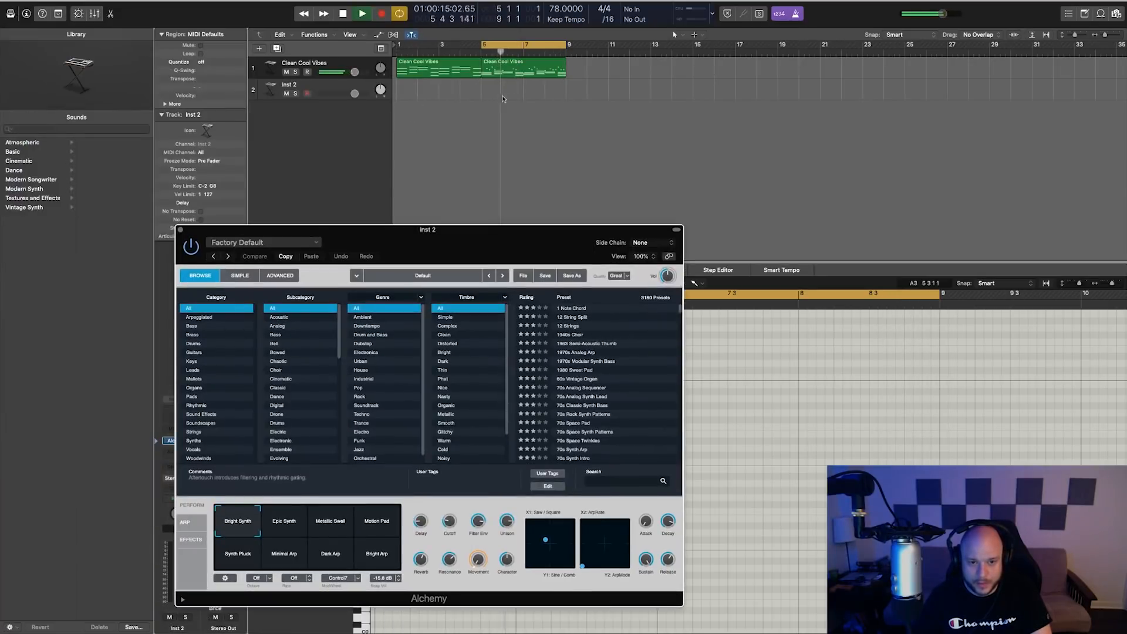
right_click(503, 98)
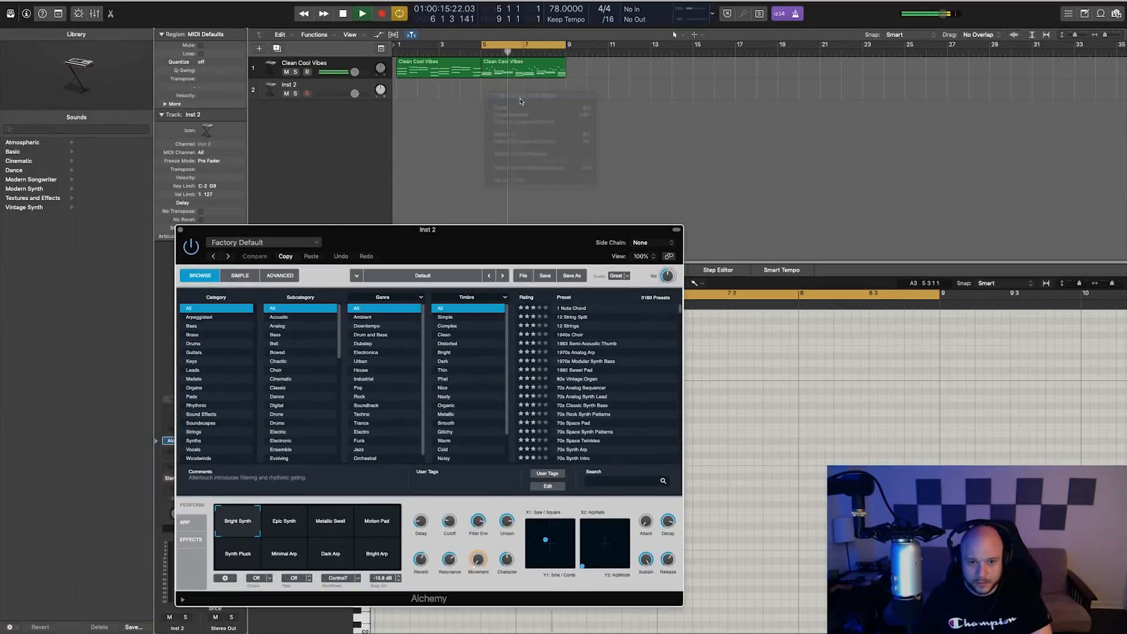
left_click(500, 104)
key("BackSpace")
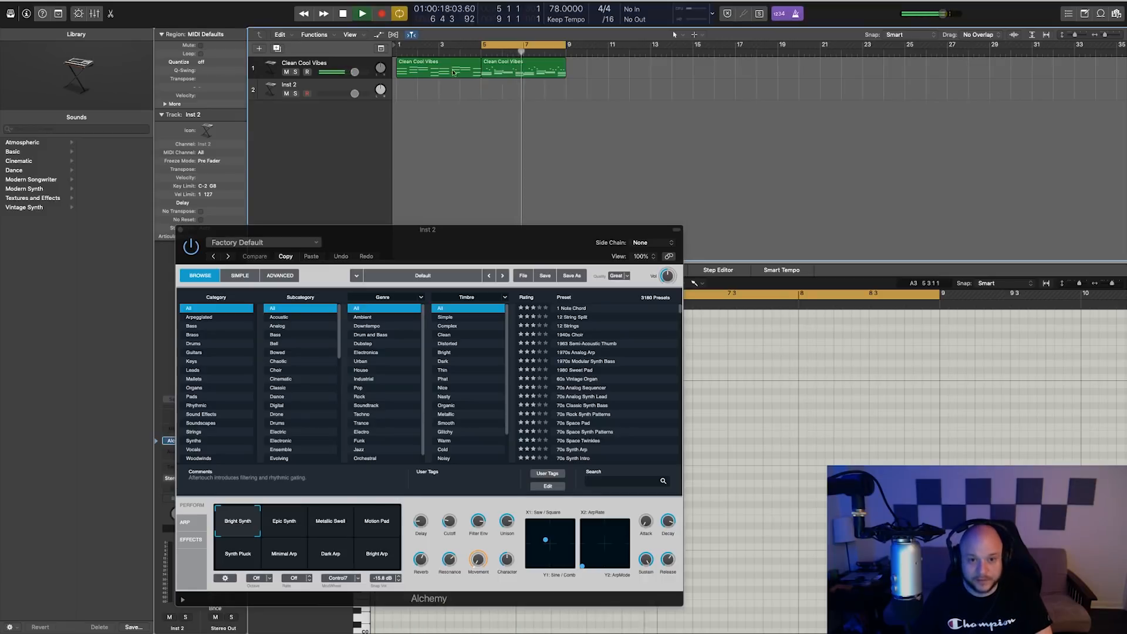
Step: Copy the chord-only Clean Cool Vibes region onto the second track so it spans bars 5 to 9
left_click_drag(492, 64, 497, 87)
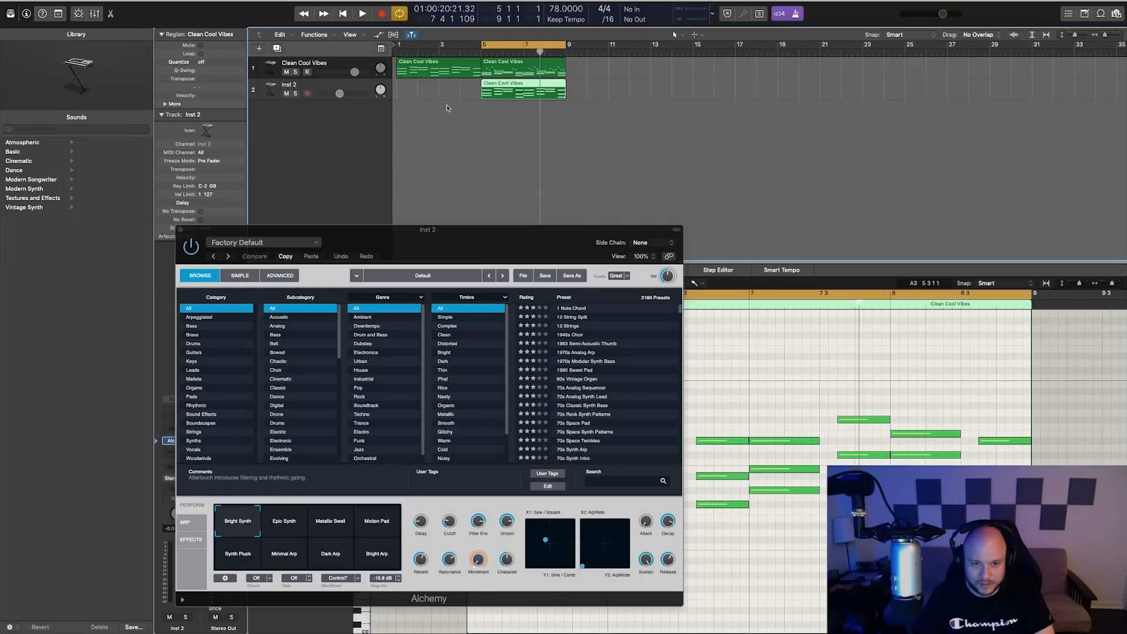
Step: Filter Alchemy's presets to the Pads category and lower the second track's volume to -10.2 dB
left_click(192, 361)
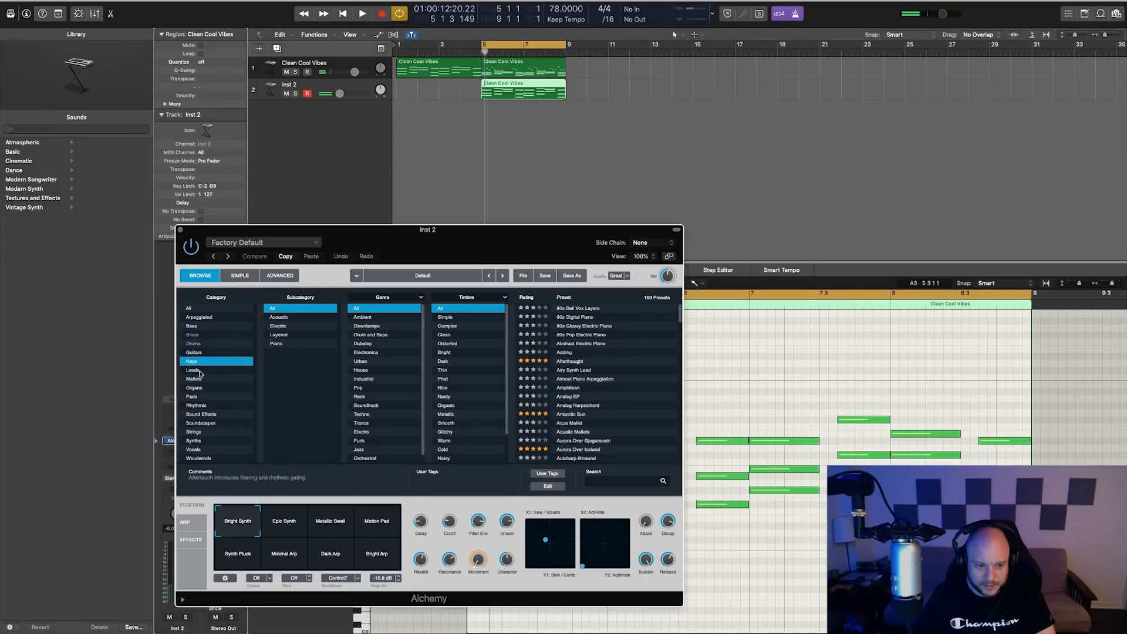
left_click(194, 397)
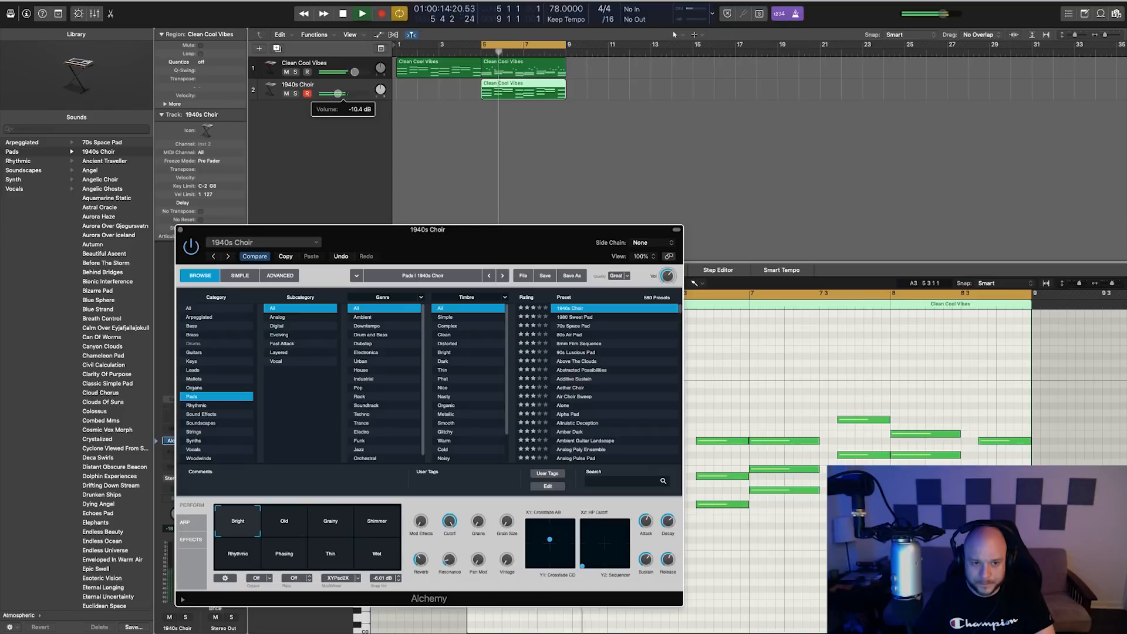
left_click_drag(337, 94, 334, 96)
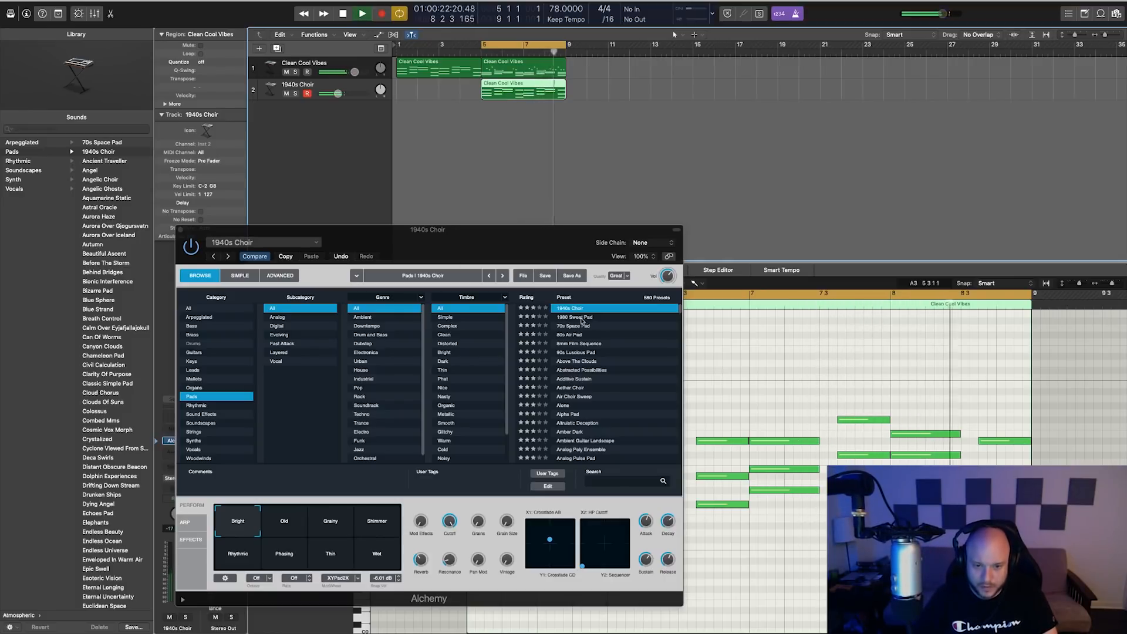
Step: Audition Alchemy's pad presets against the looped chords, load Analog Silk on the second track and close Alchemy
key("Down")
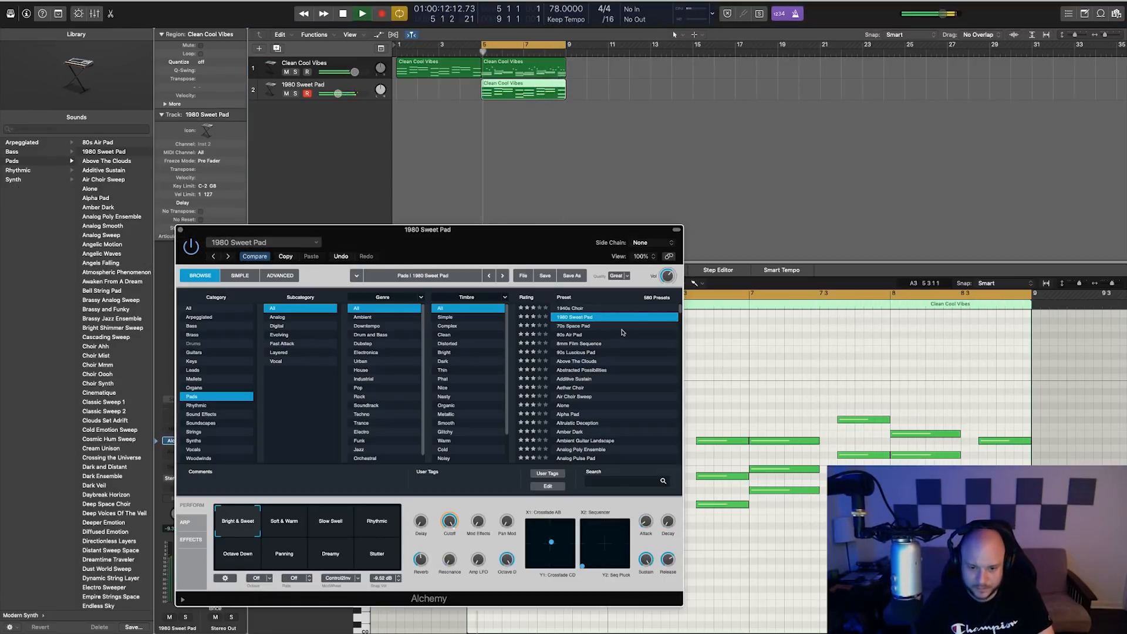
key("Down")
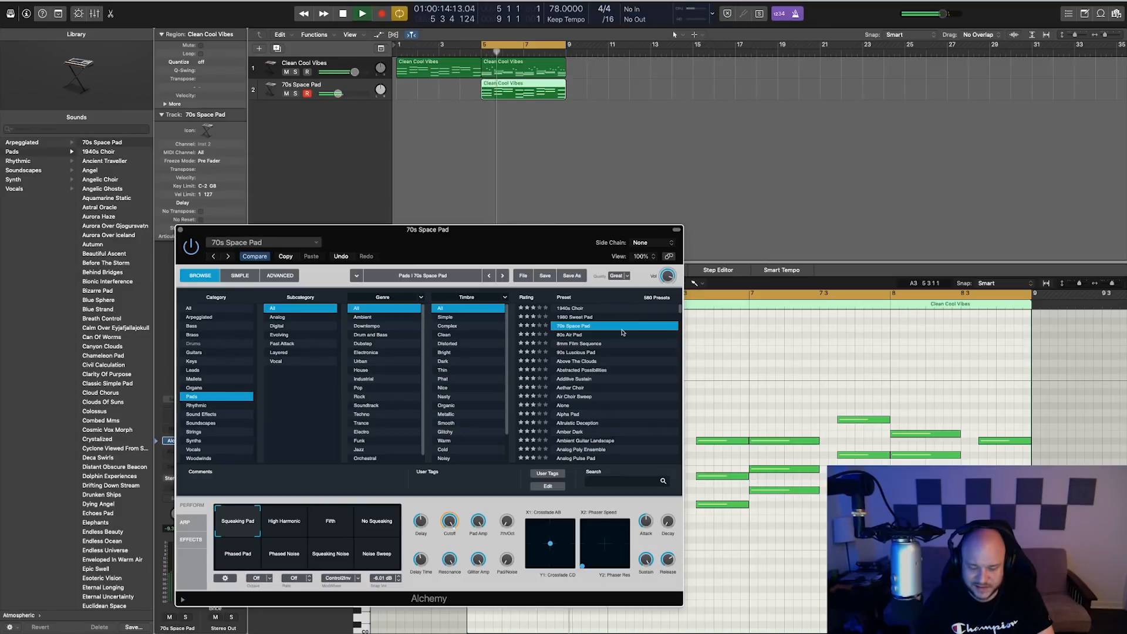
key("Down")
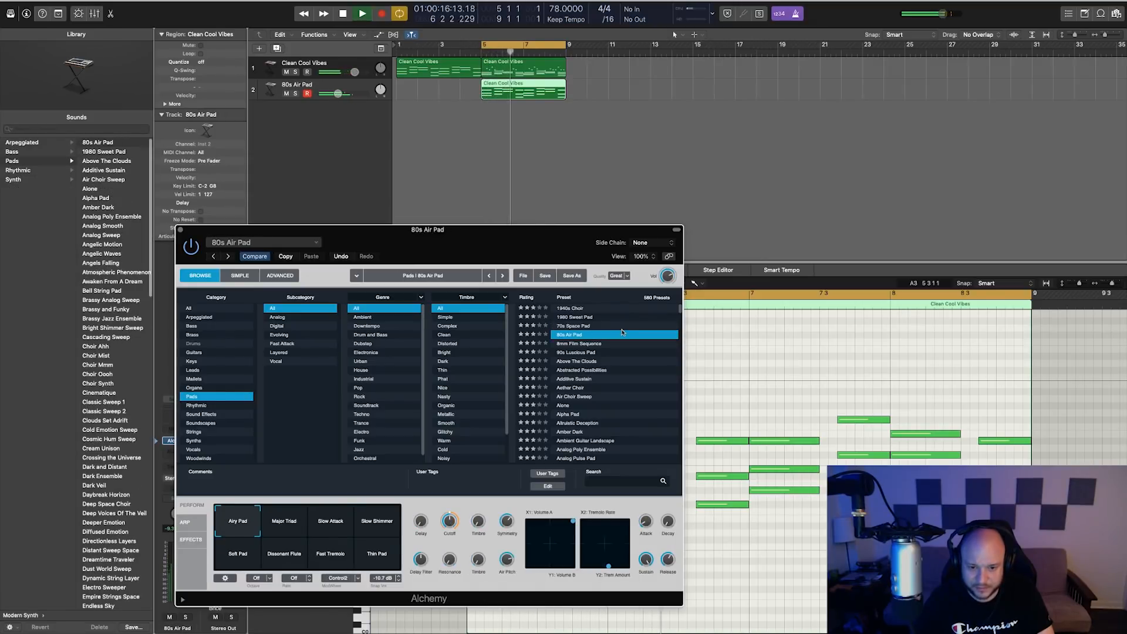
key("Down")
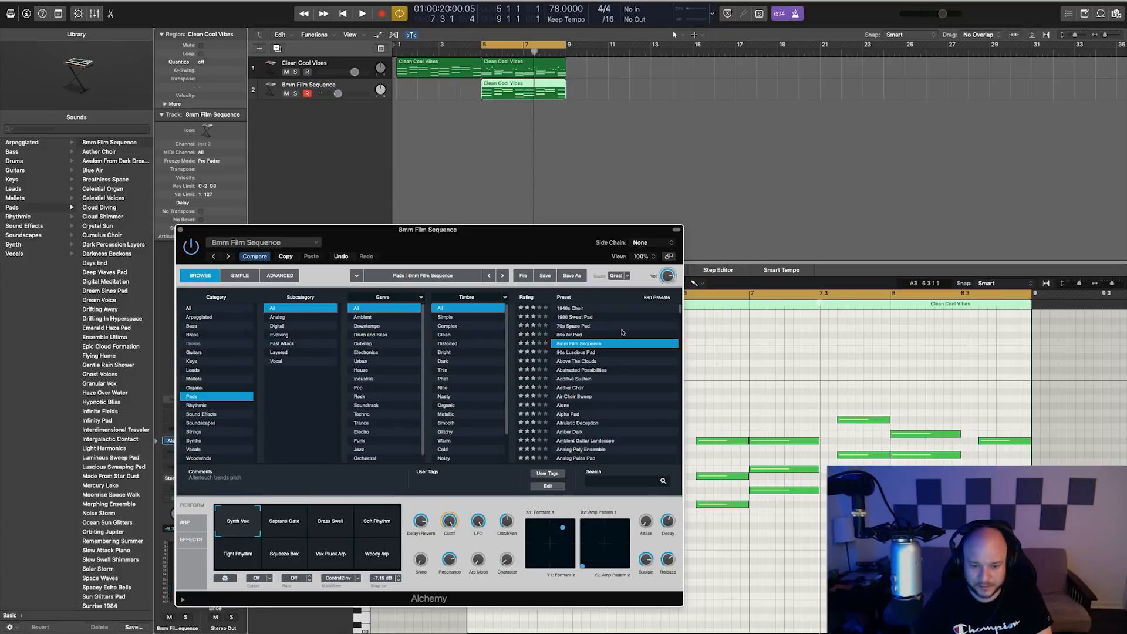
key("Down")
key("space")
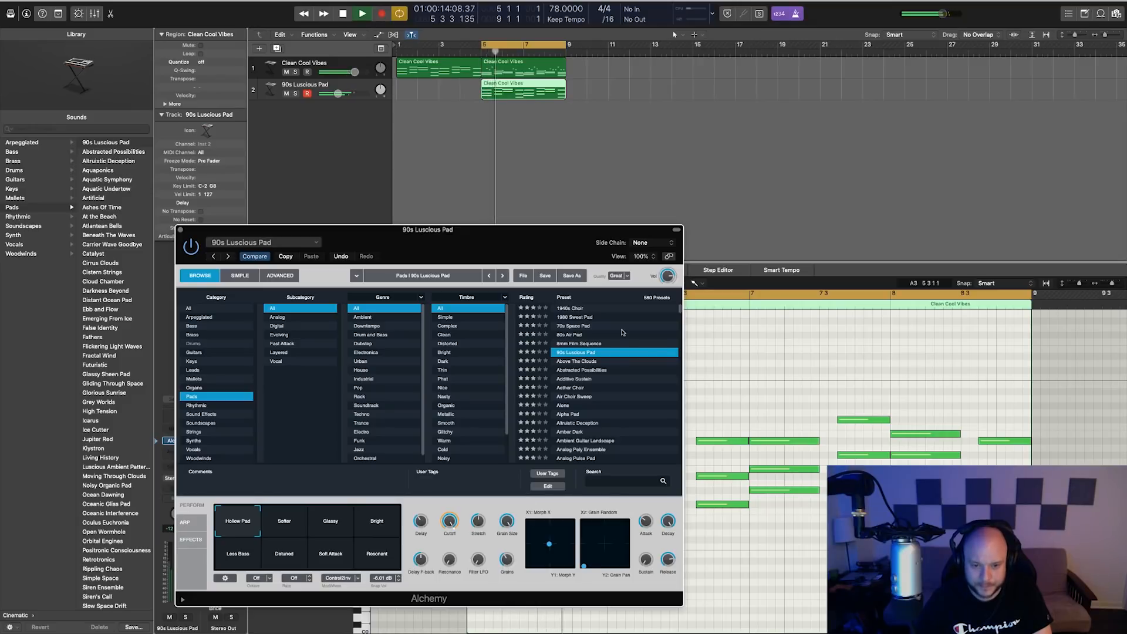
key("Down")
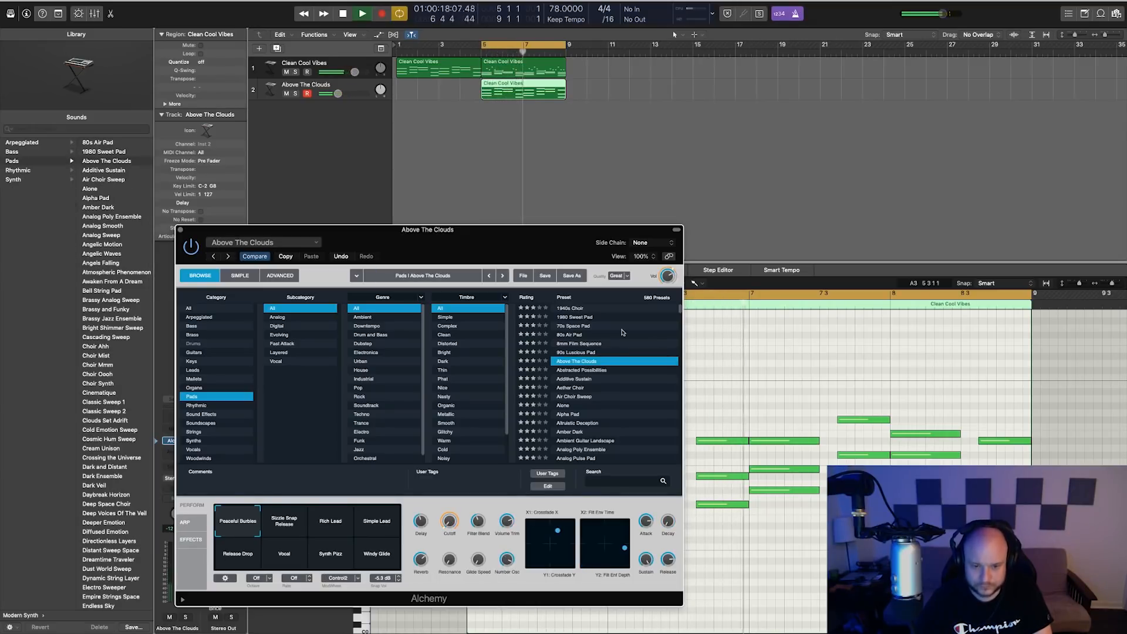
key("Down")
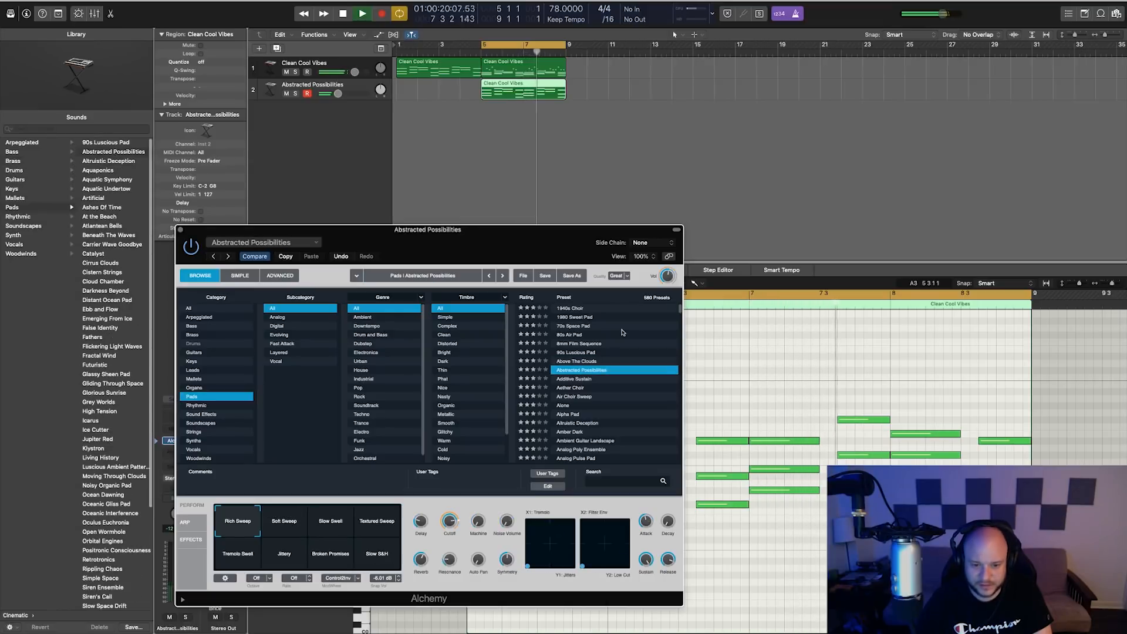
key("Down")
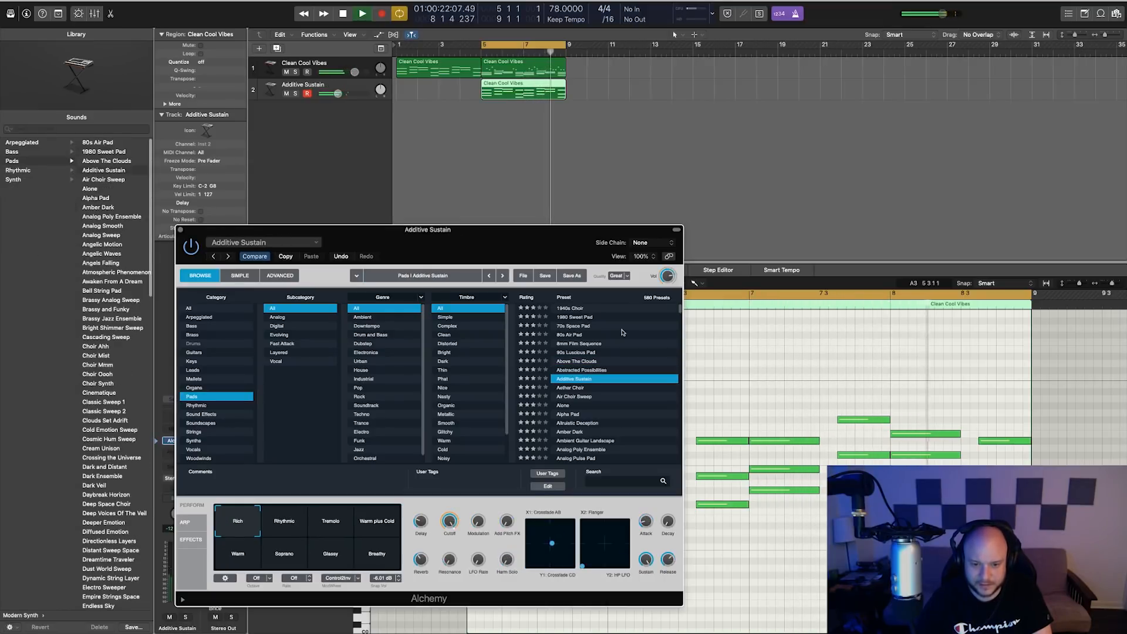
key("Down")
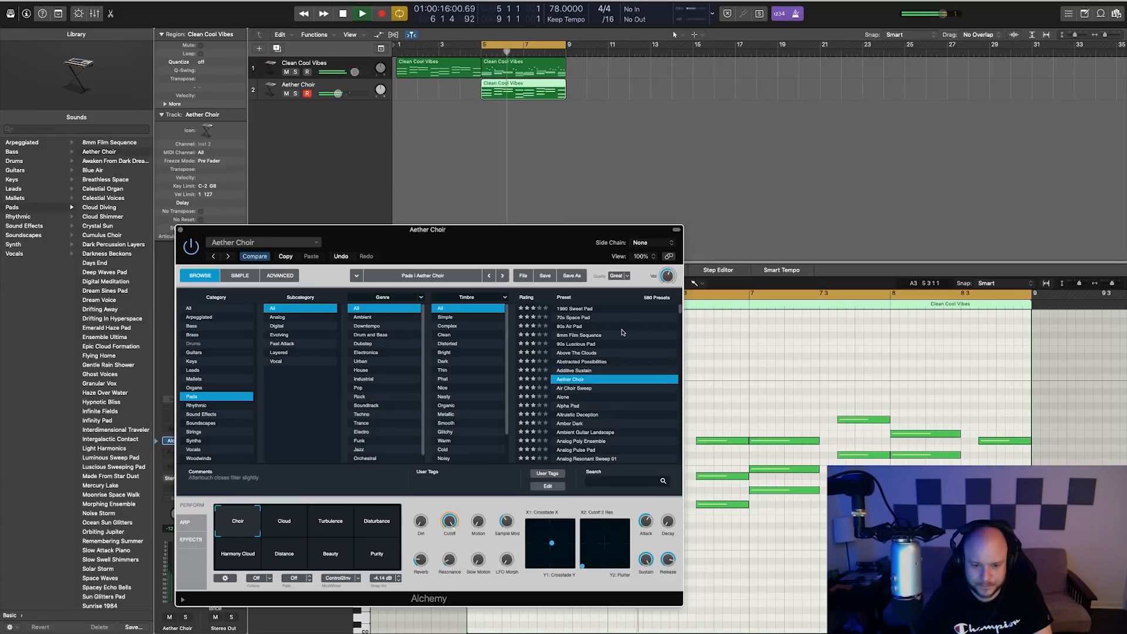
key("Down")
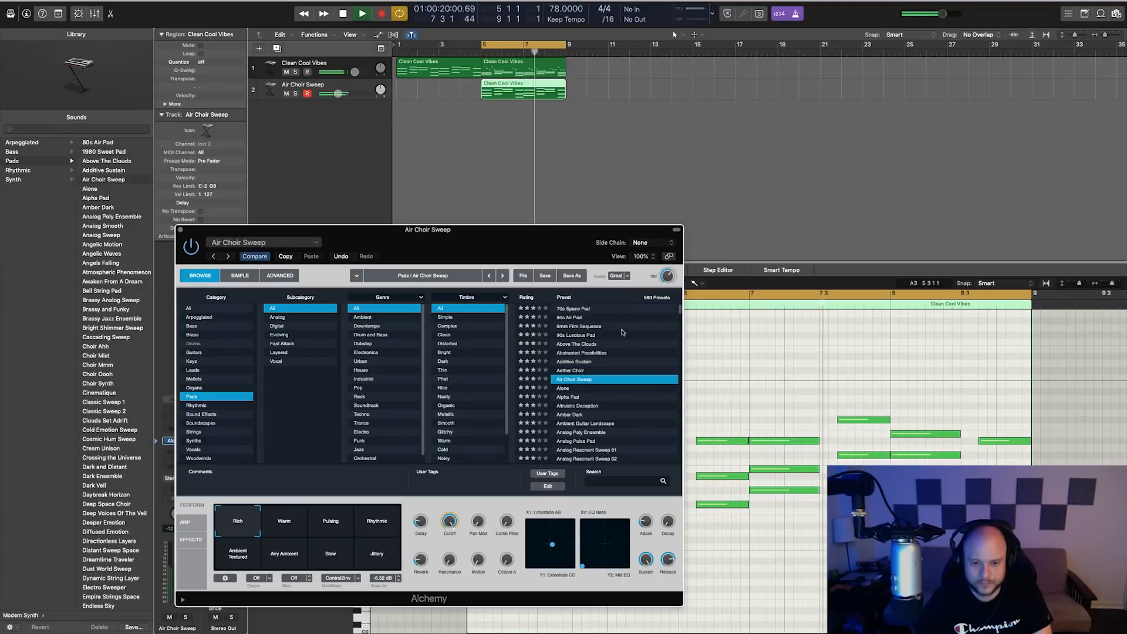
key("Down")
key("Down")
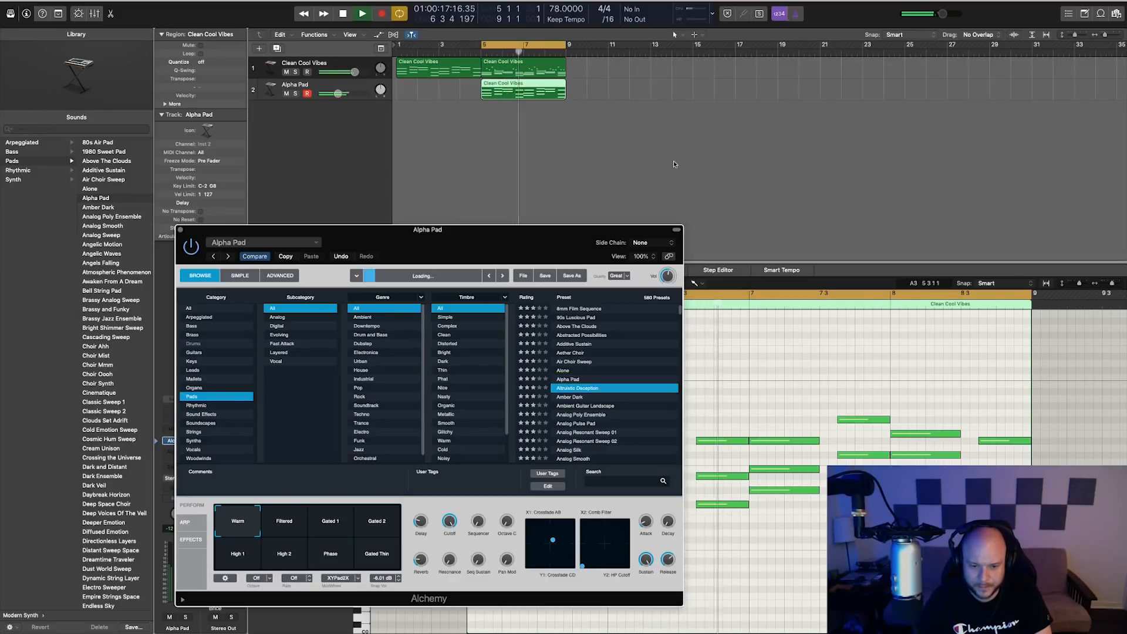
key("Down")
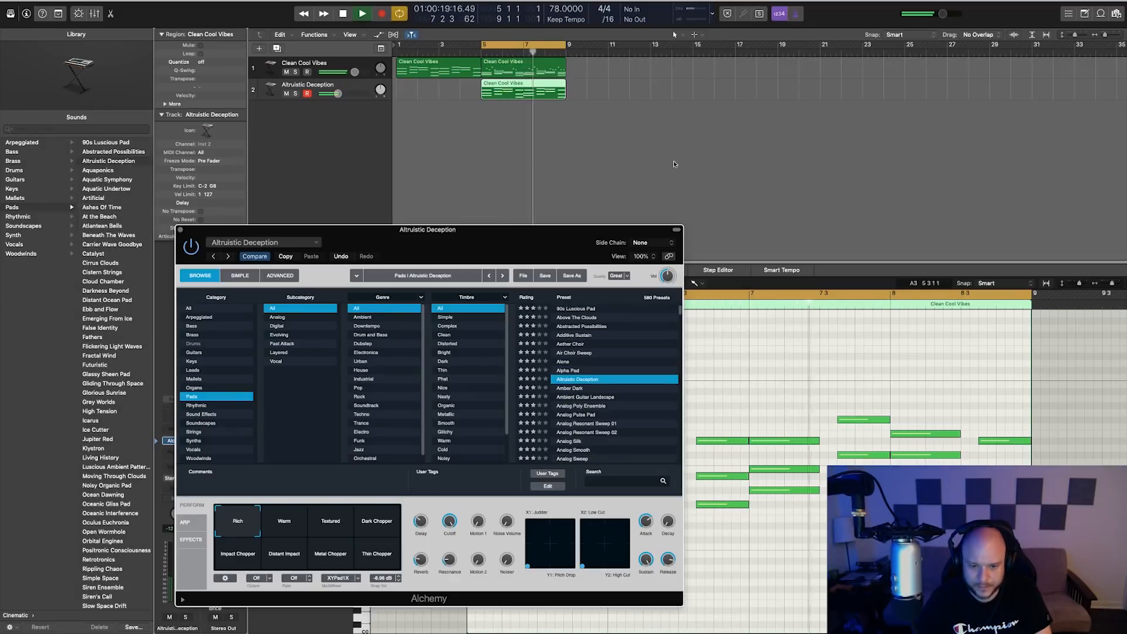
key("Down")
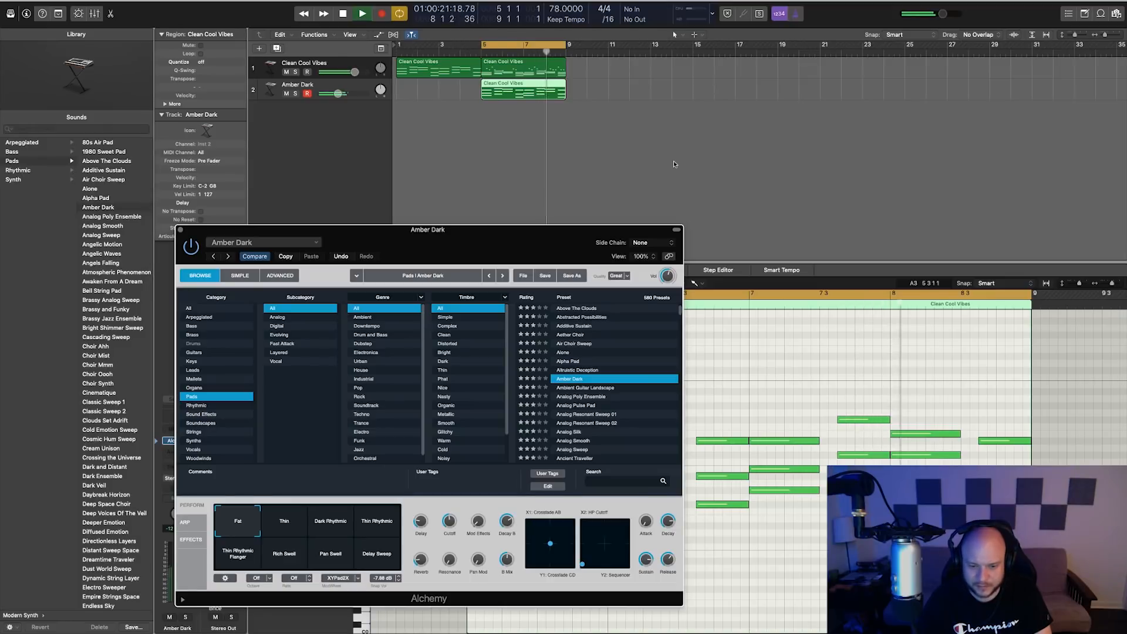
key("Down")
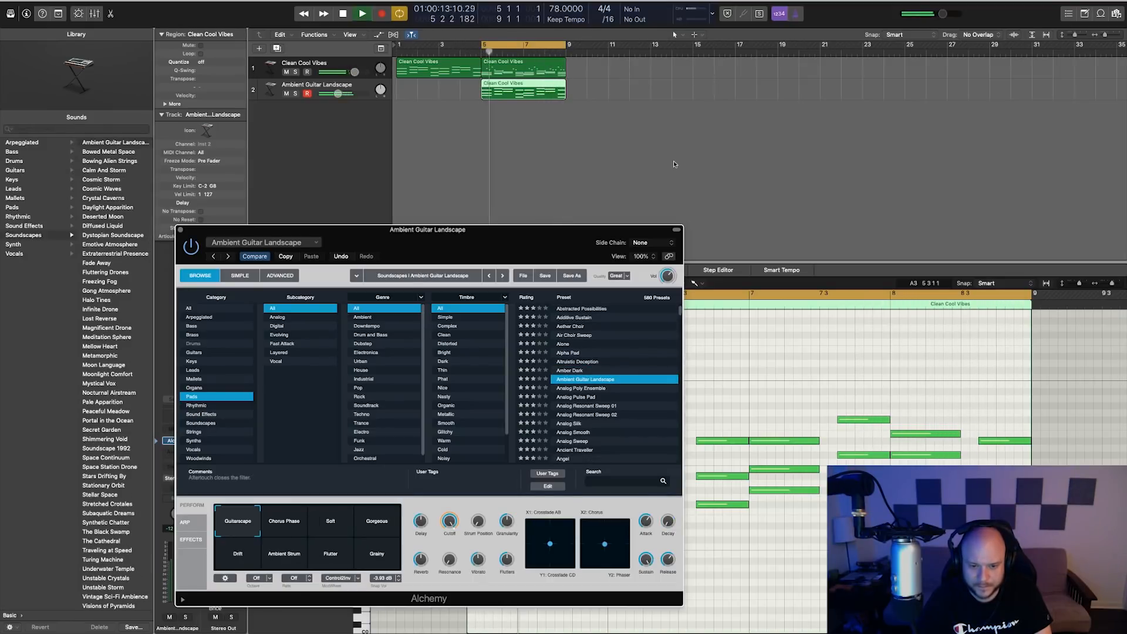
key("Down")
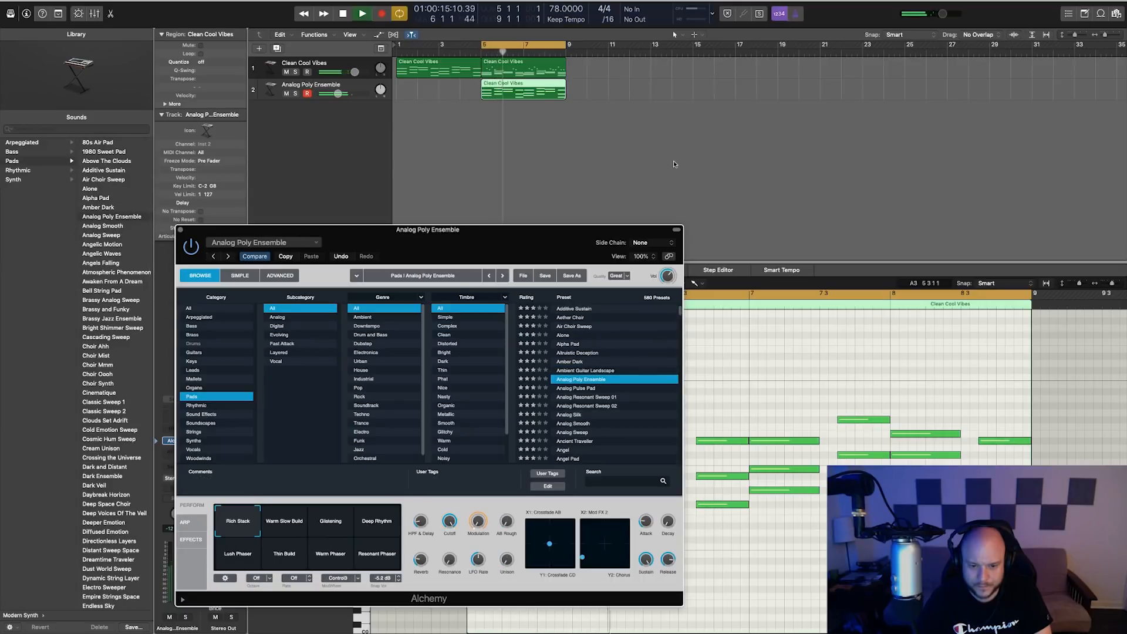
key("Down")
key("Down")
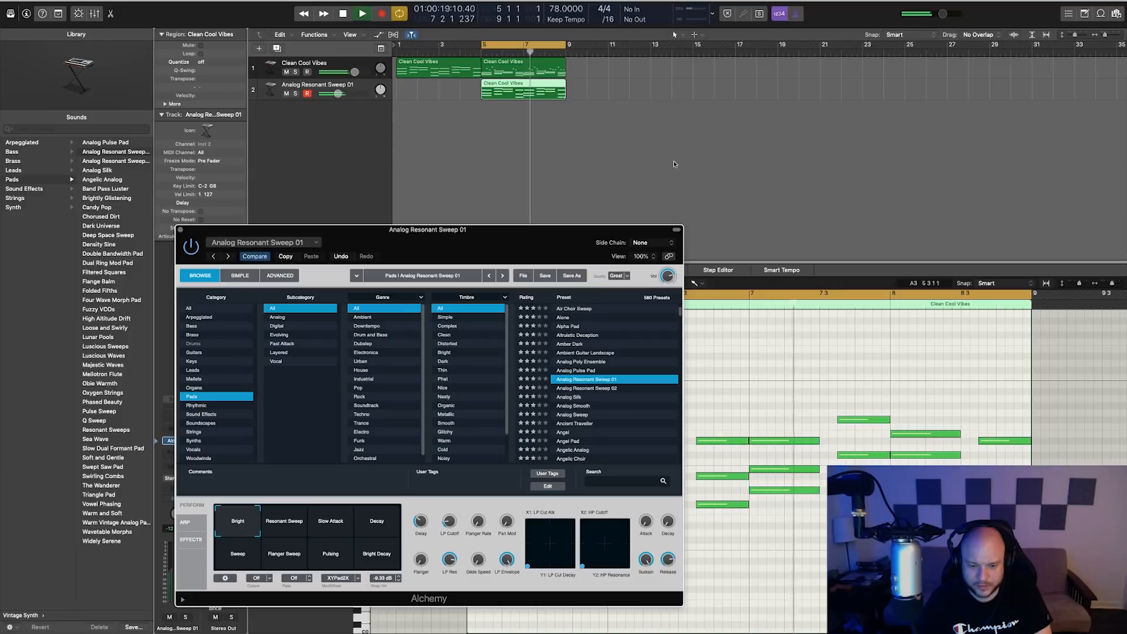
key("Down")
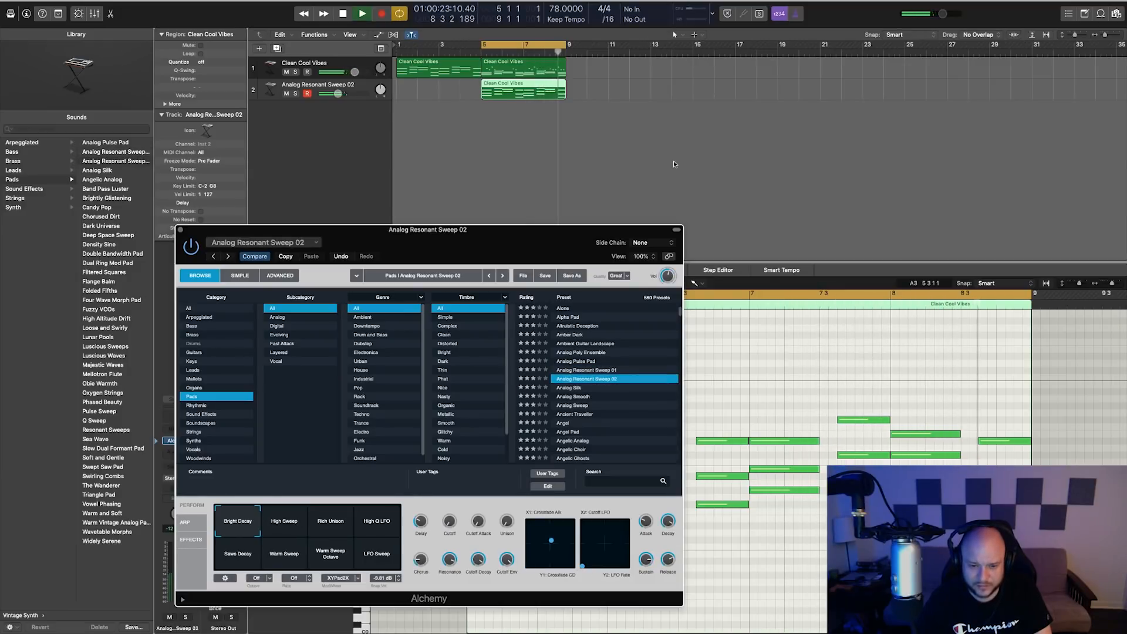
key("Down")
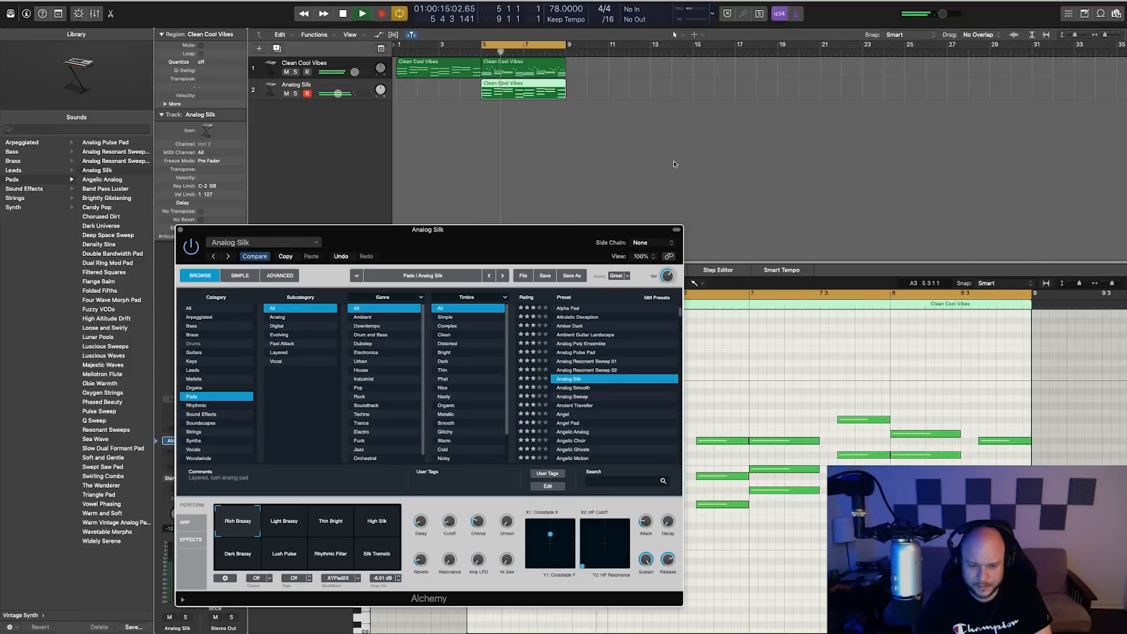
key("space")
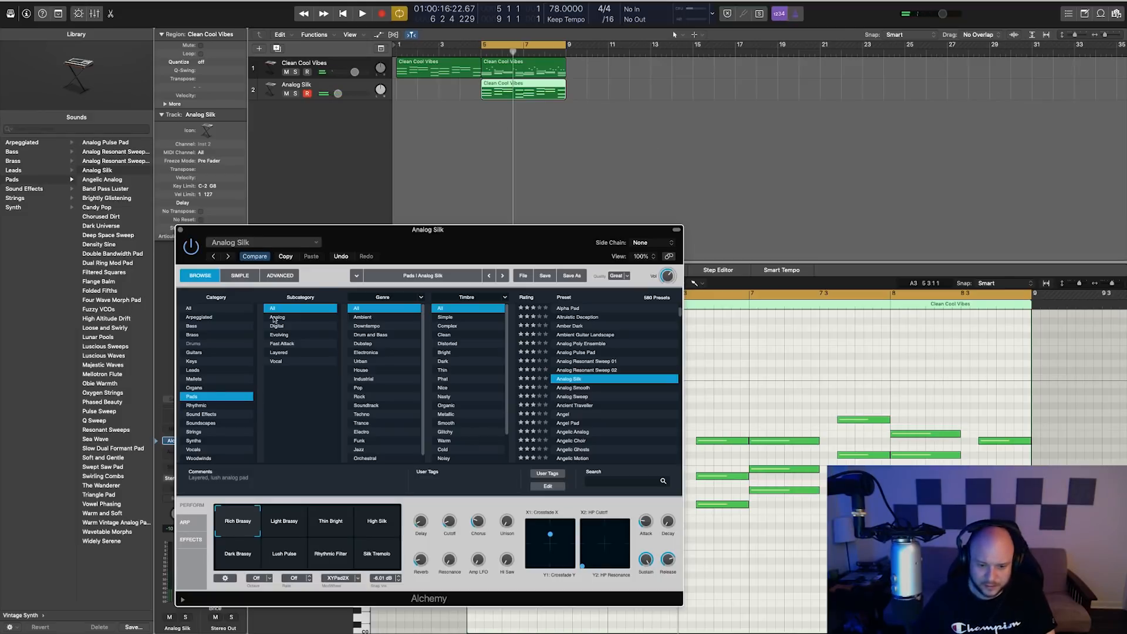
left_click(179, 231)
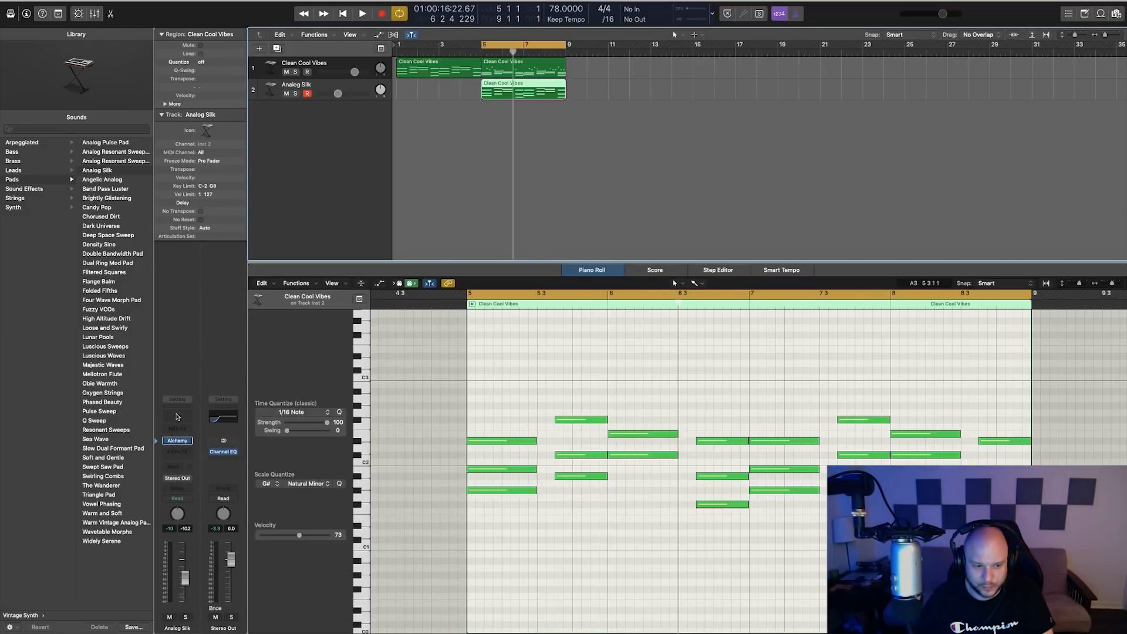
Step: Insert Channel EQ on the Analog Silk track with a low cut around 900 Hz and a wide +2.5 dB boost at 3750 Hz
left_click(176, 417)
left_click_drag(229, 26, 502, 261)
key("space")
left_click(305, 365)
left_click_drag(305, 365, 604, 361)
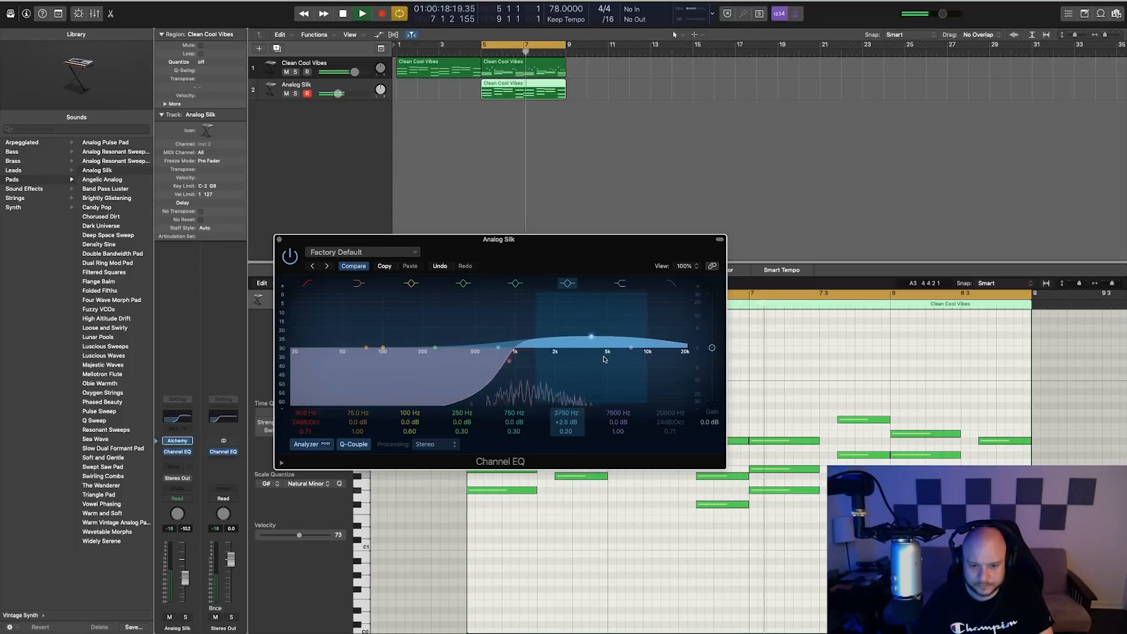
Step: Set the Channel EQ boost to +2.0 dB at 3700 Hz and add a high cut at 4050 Hz, then stop playback
left_click(672, 284)
mouse_move(671, 366)
left_mouse_down()
mouse_move(555, 374)
mouse_move(576, 374)
left_mouse_up()
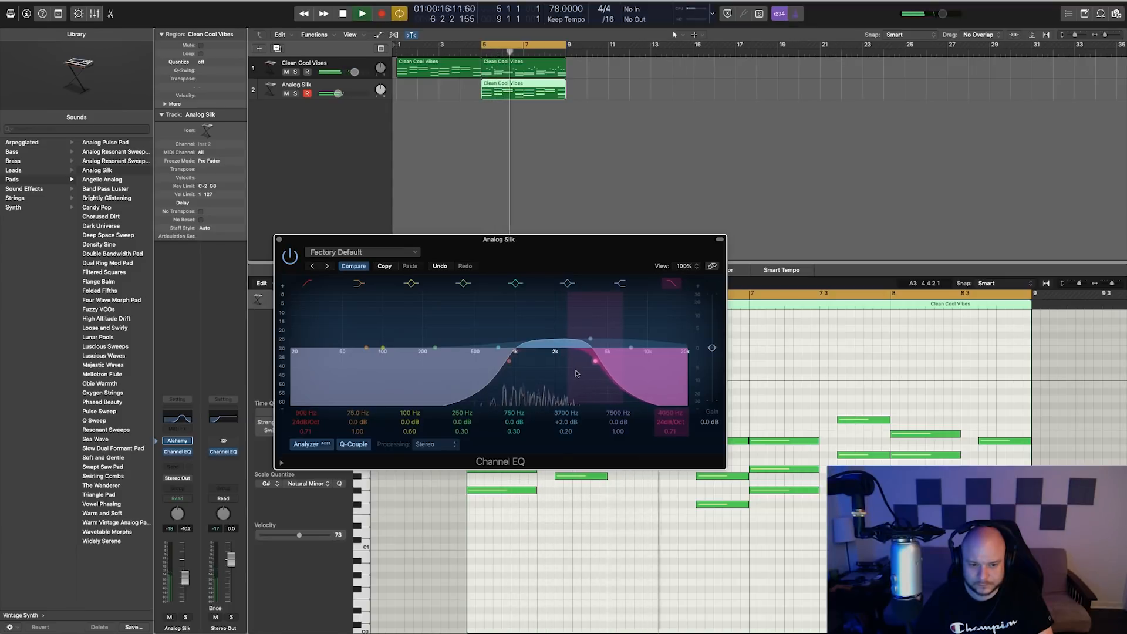
key("space")
Step: Insert SilverVerb in stereo on the Analog Silk track with dry at 100% and wet at 76%, and start playback
left_click(184, 452)
mouse_move(199, 486)
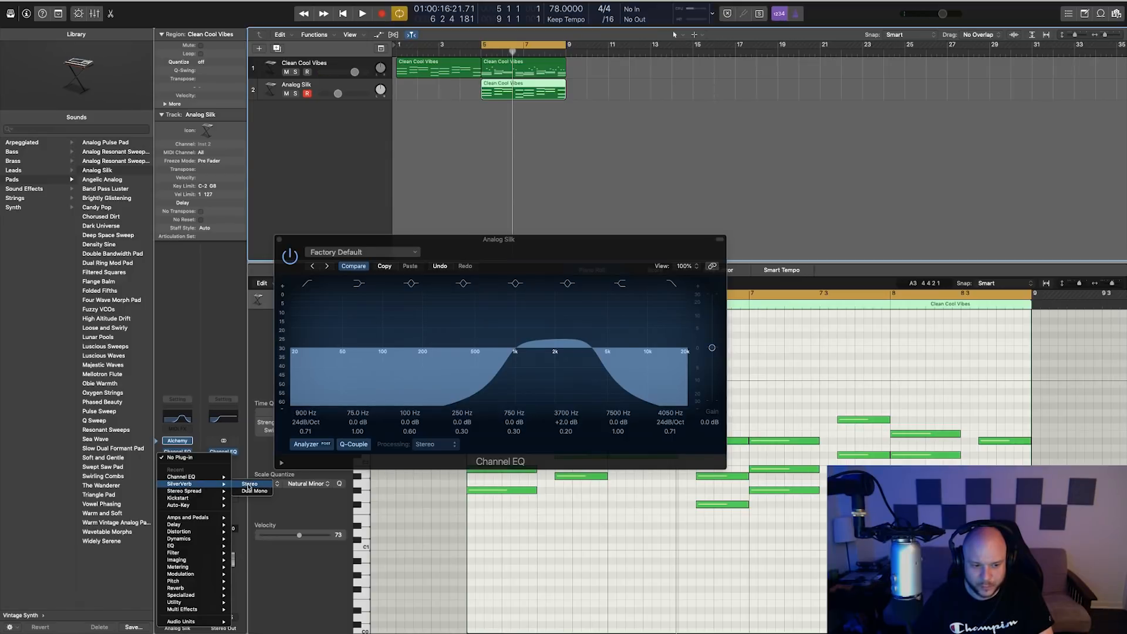
left_click(250, 484)
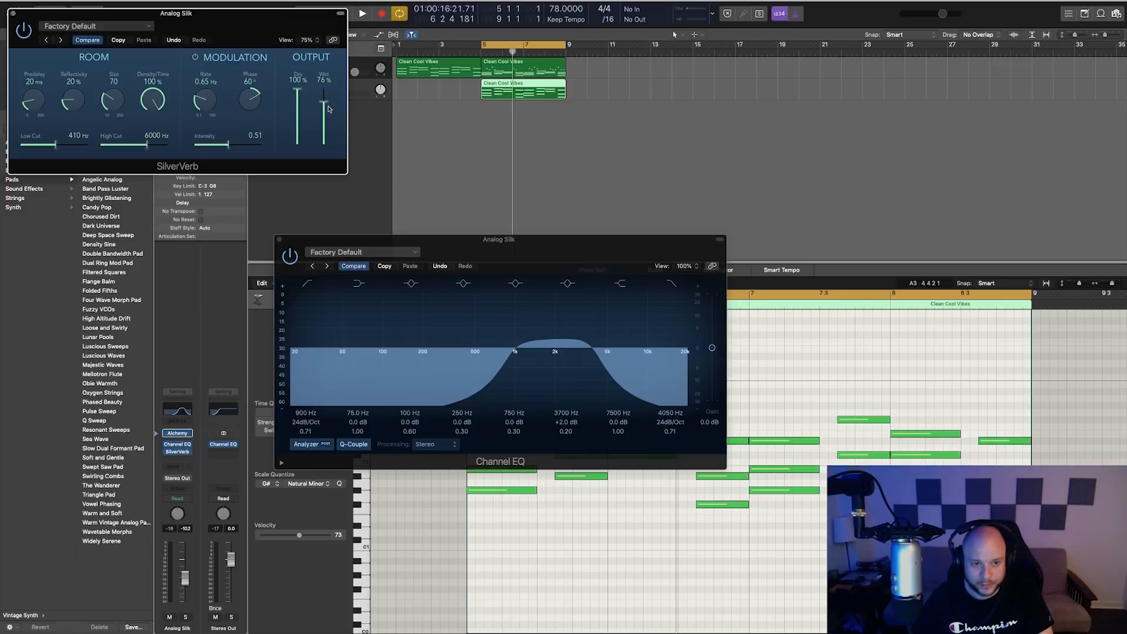
key("space")
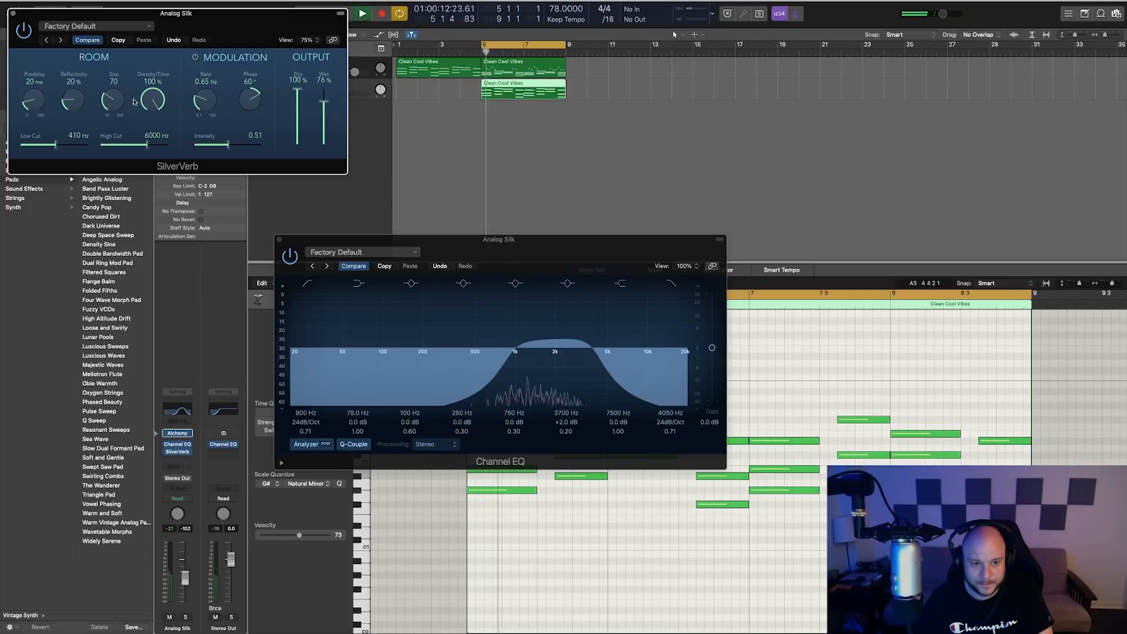
Step: Set SilverVerb's wet level to 75% and the Channel EQ's low cut to 1160 Hz and high cut to 5200 Hz, then close both plug-ins
left_click_drag(326, 107, 327, 108)
left_click_drag(596, 373, 463, 371)
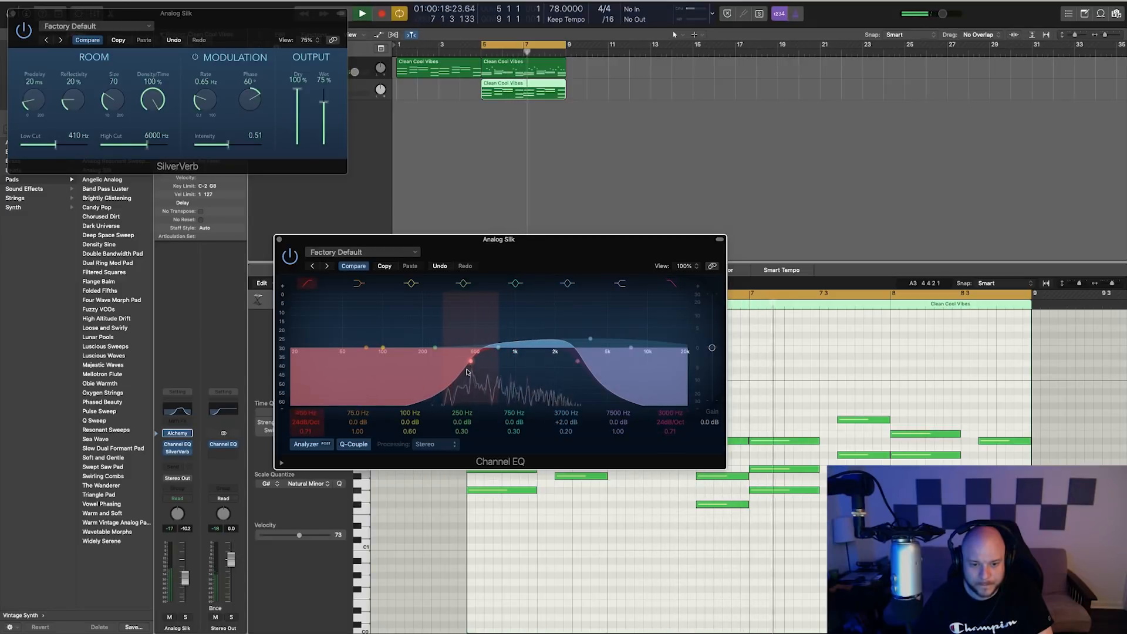
left_click_drag(571, 384, 593, 376)
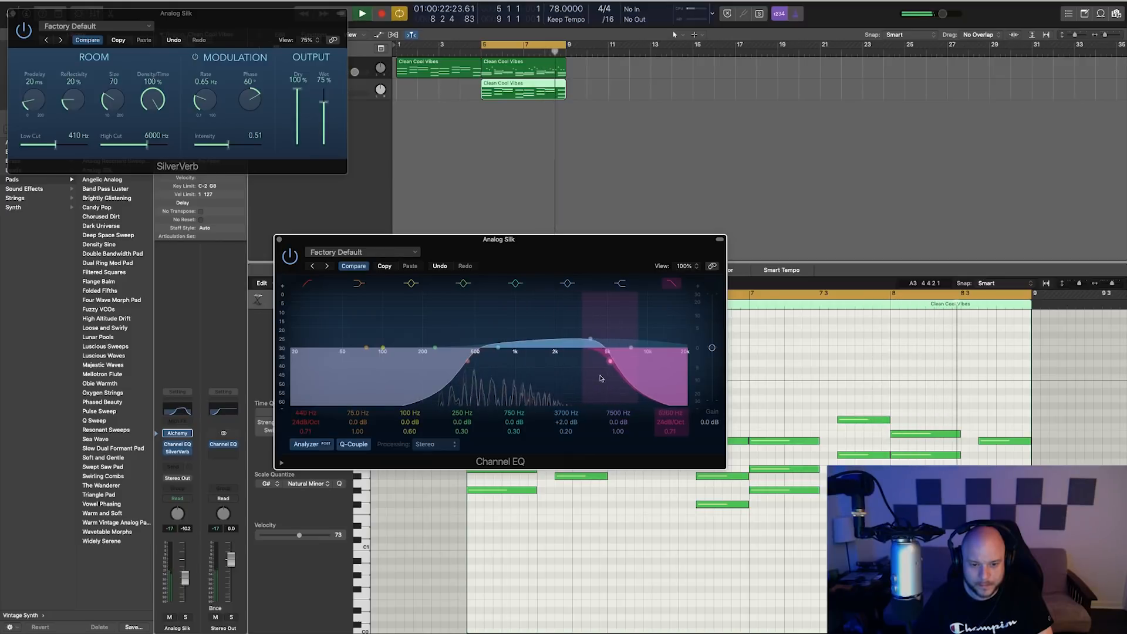
left_click_drag(481, 379, 534, 374)
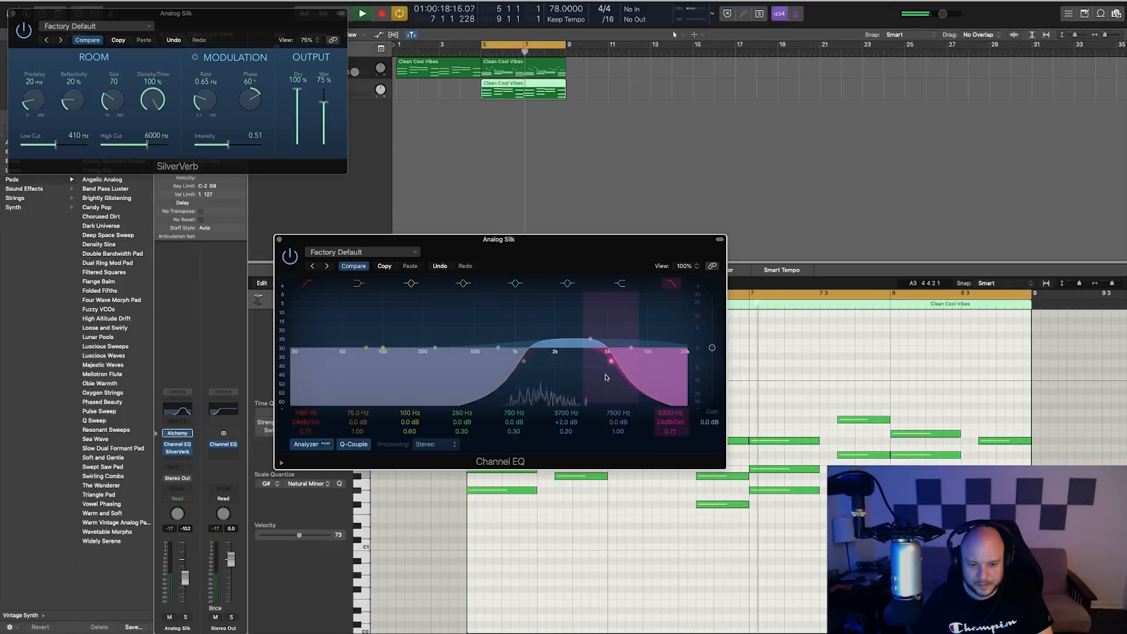
left_click_drag(607, 377, 606, 377)
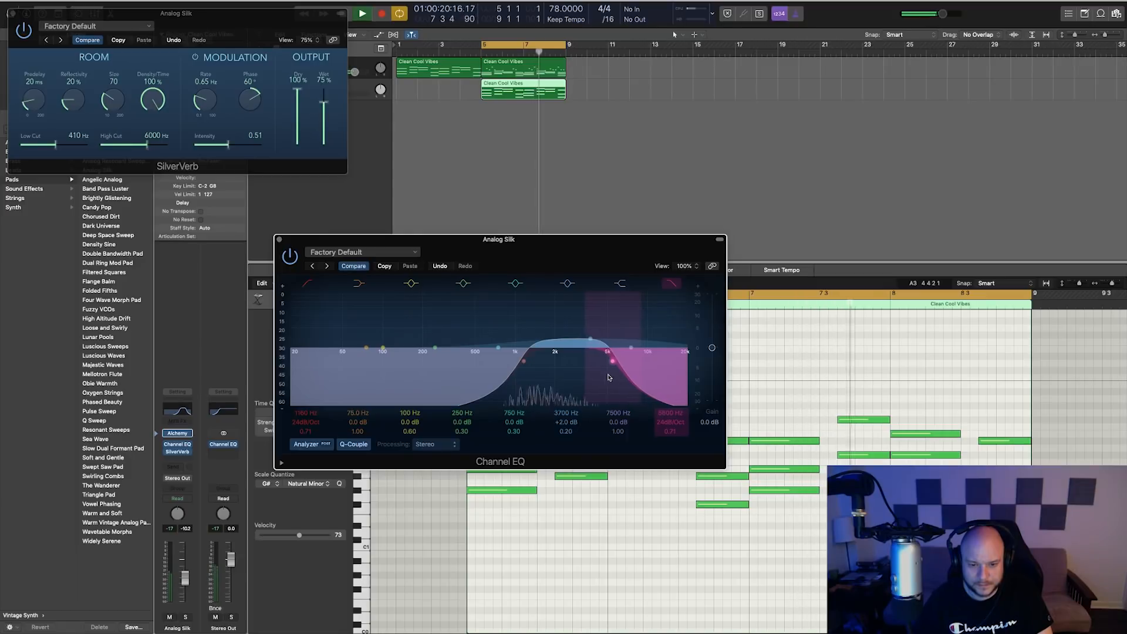
key("space")
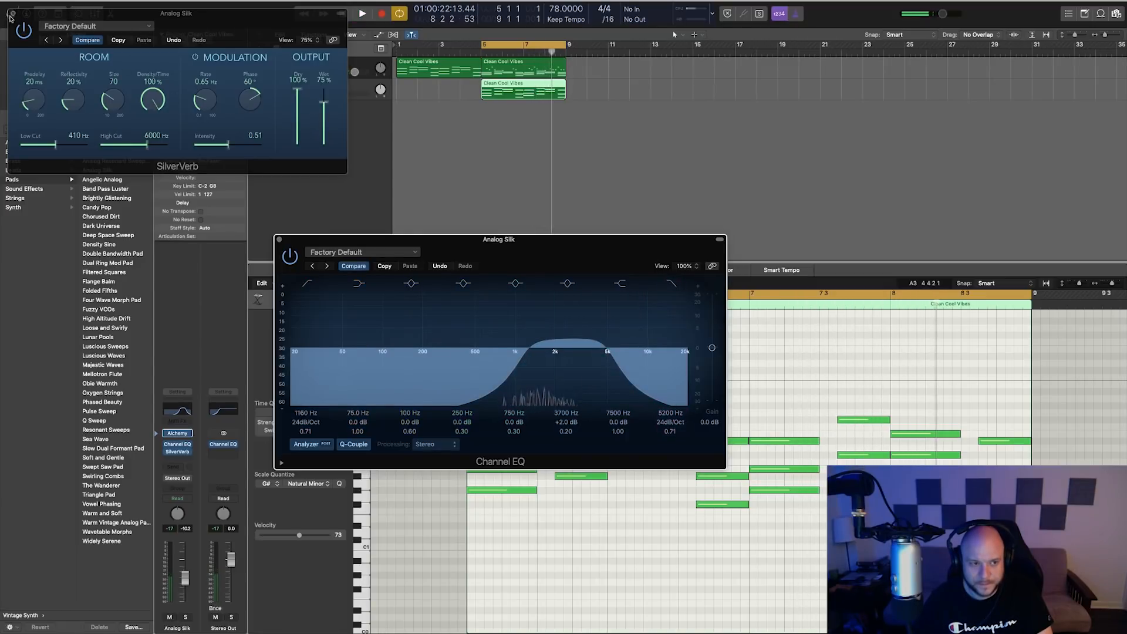
left_click(13, 13)
left_click(279, 239)
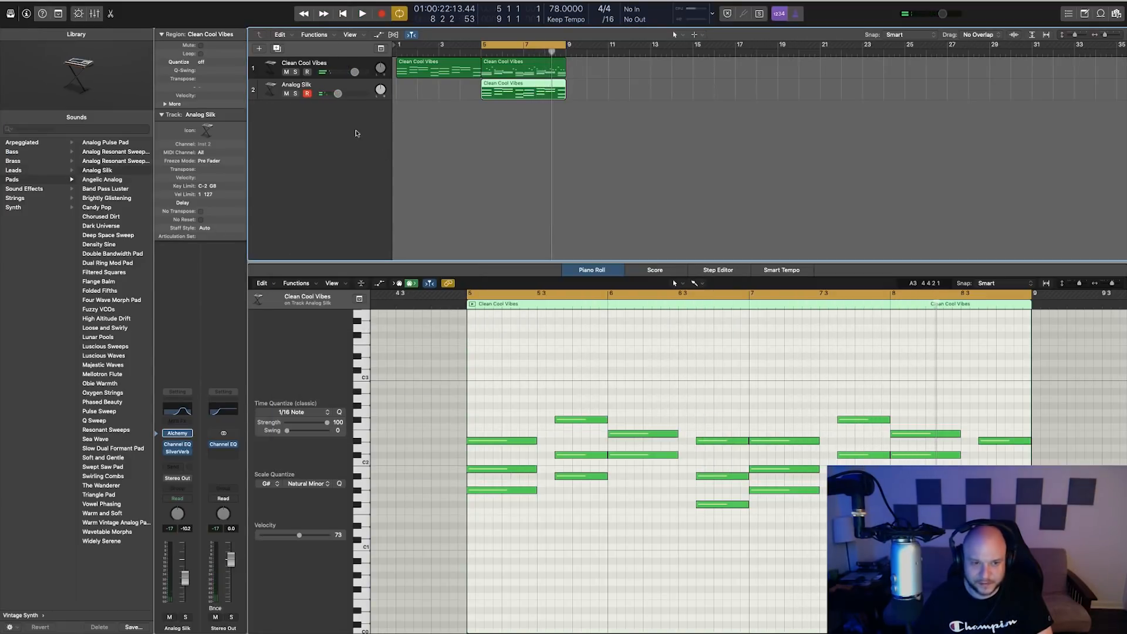
Step: Create a third software instrument track and copy the Analog Silk track's chord region onto it at bar 5
left_click(260, 49)
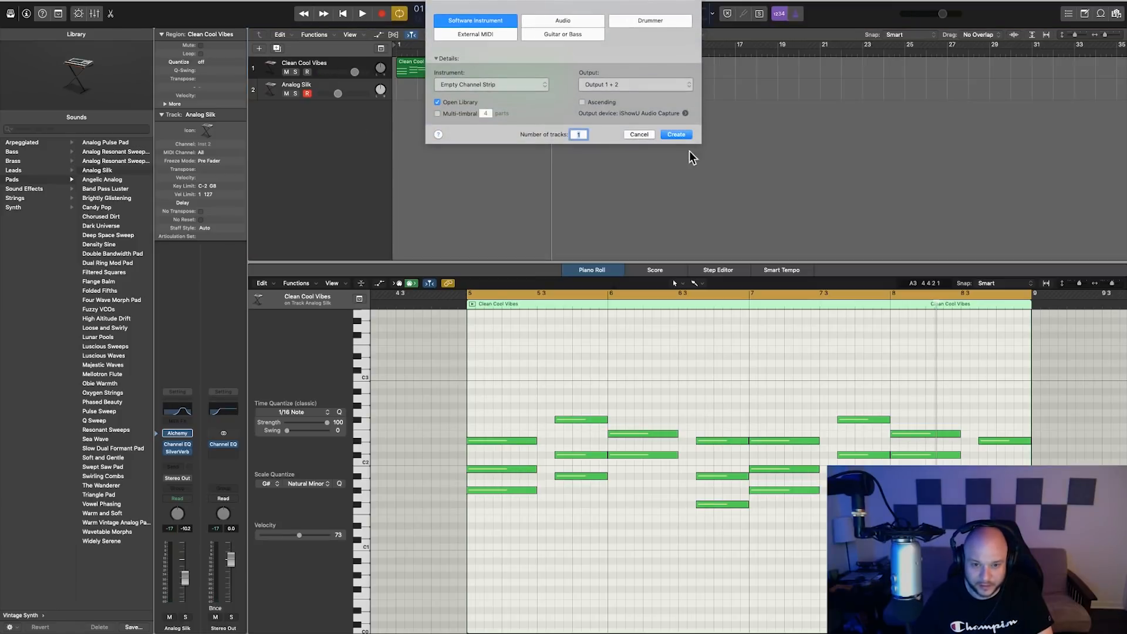
left_click(676, 134)
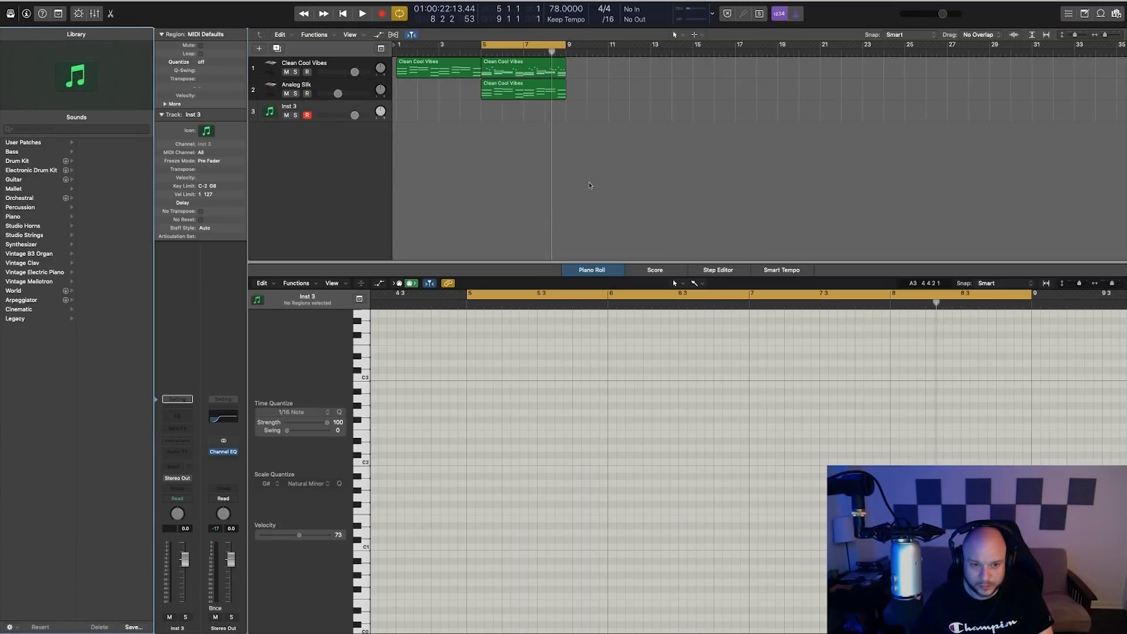
left_click_drag(487, 94, 491, 115)
key("super+z")
left_click(500, 108)
left_click(579, 171)
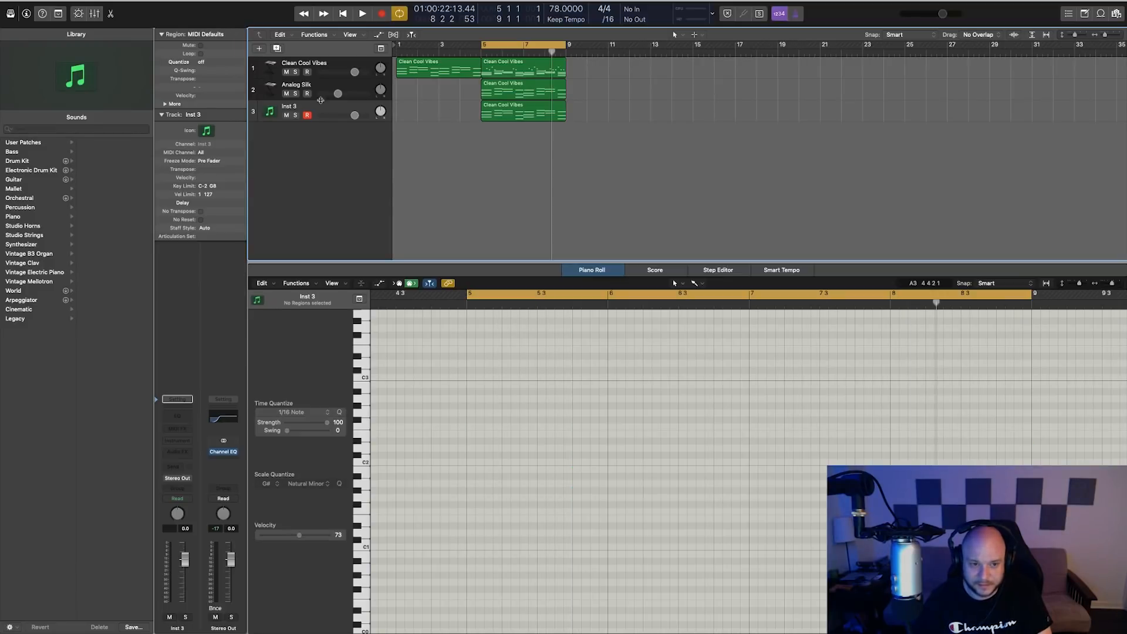
Step: Load Alchemy in stereo on the third track and filter its presets to the Vocals category, Choir subcategory
left_click(314, 107)
left_click(183, 440)
mouse_move(236, 458)
left_click(278, 458)
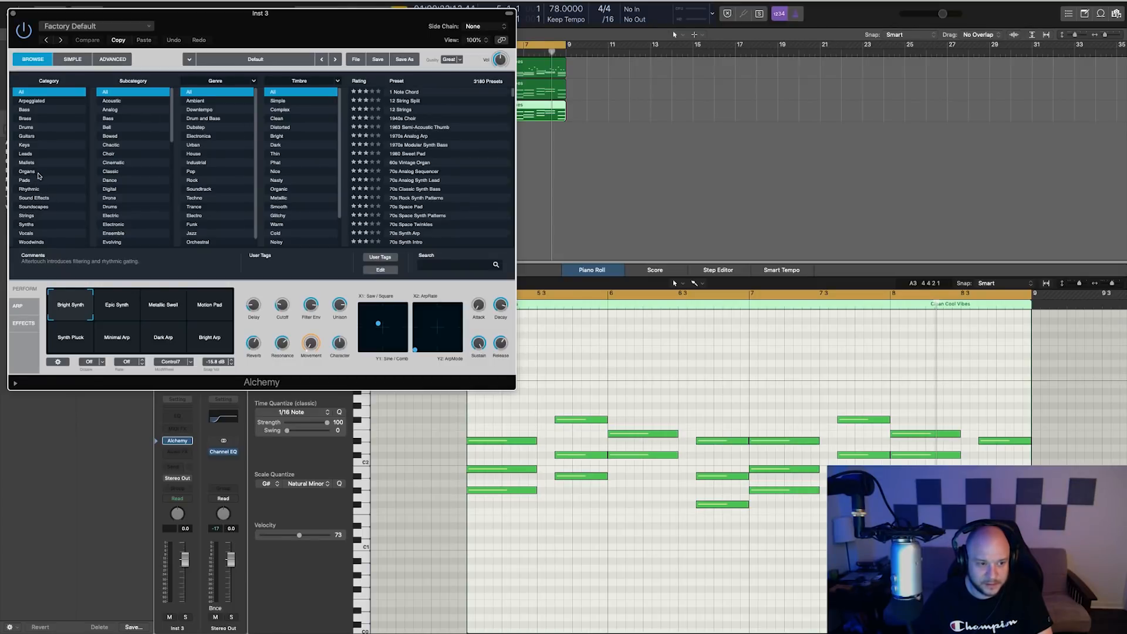
left_click(28, 162)
left_click(33, 155)
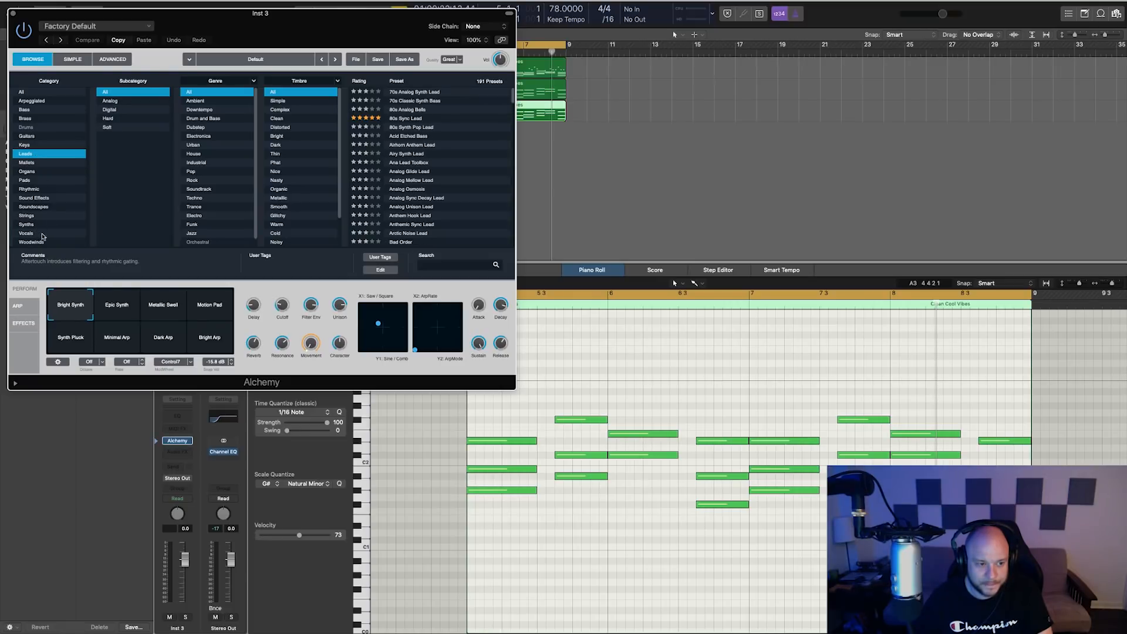
left_click(44, 233)
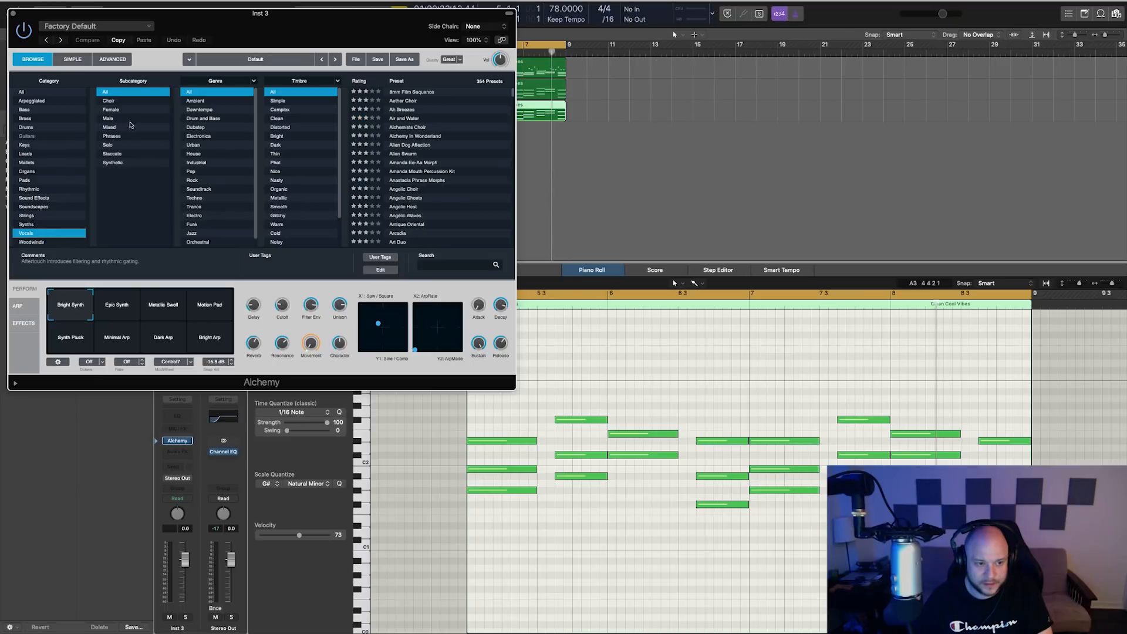
left_click(122, 100)
Step: Audition Alchemy's choir presets against the loop with the third track's volume at -5.6 dB, and load Bell Vox
left_click(402, 93)
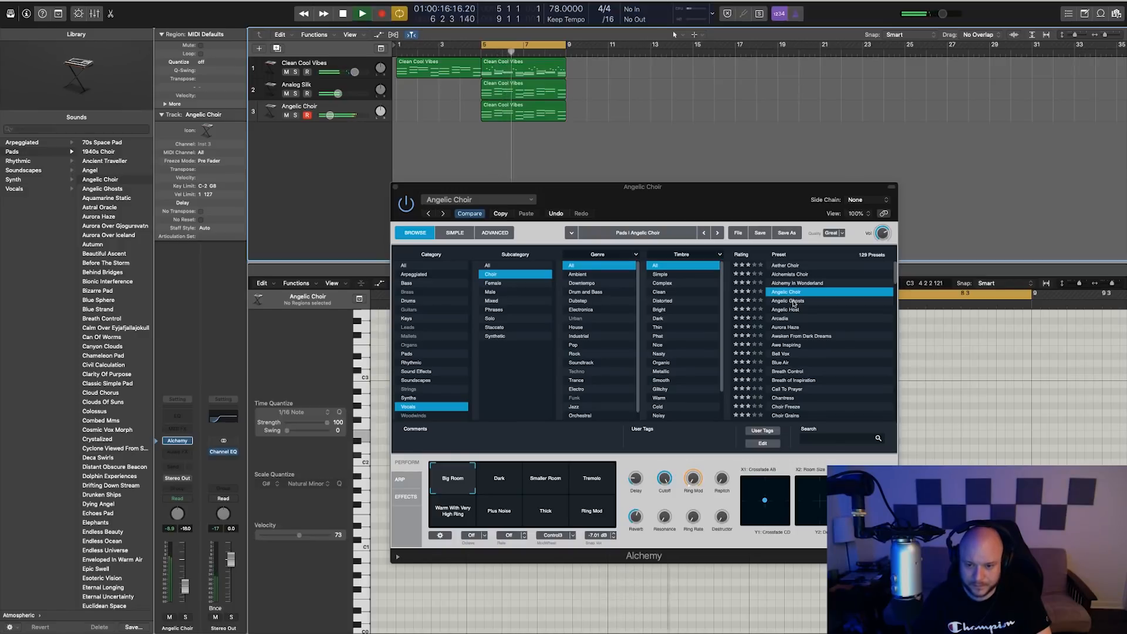
left_click(793, 302)
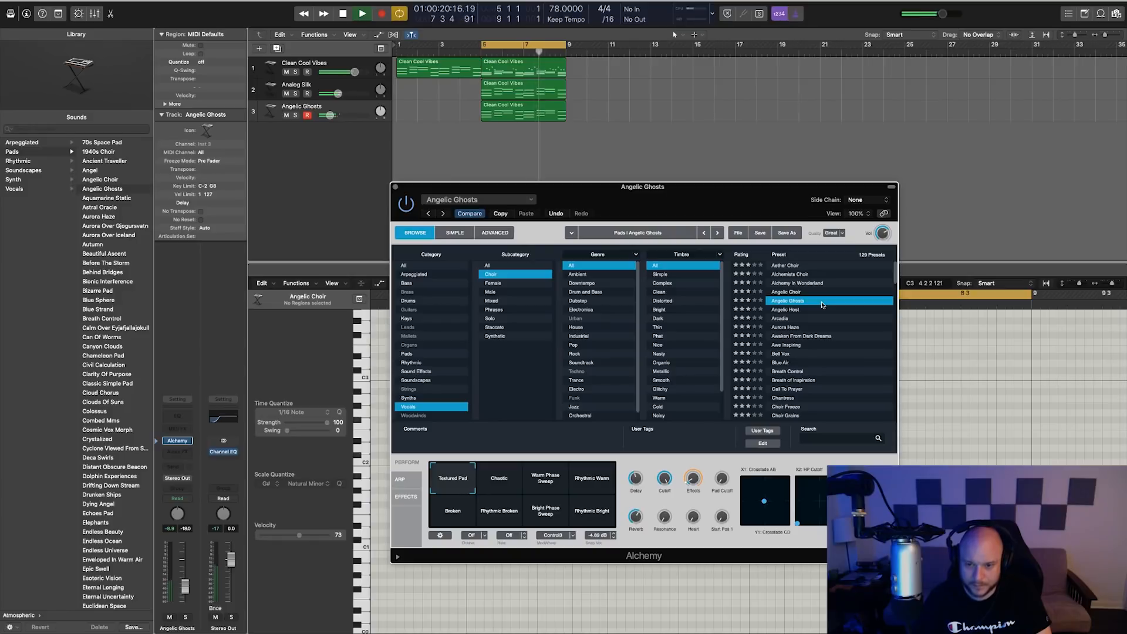
key("Down")
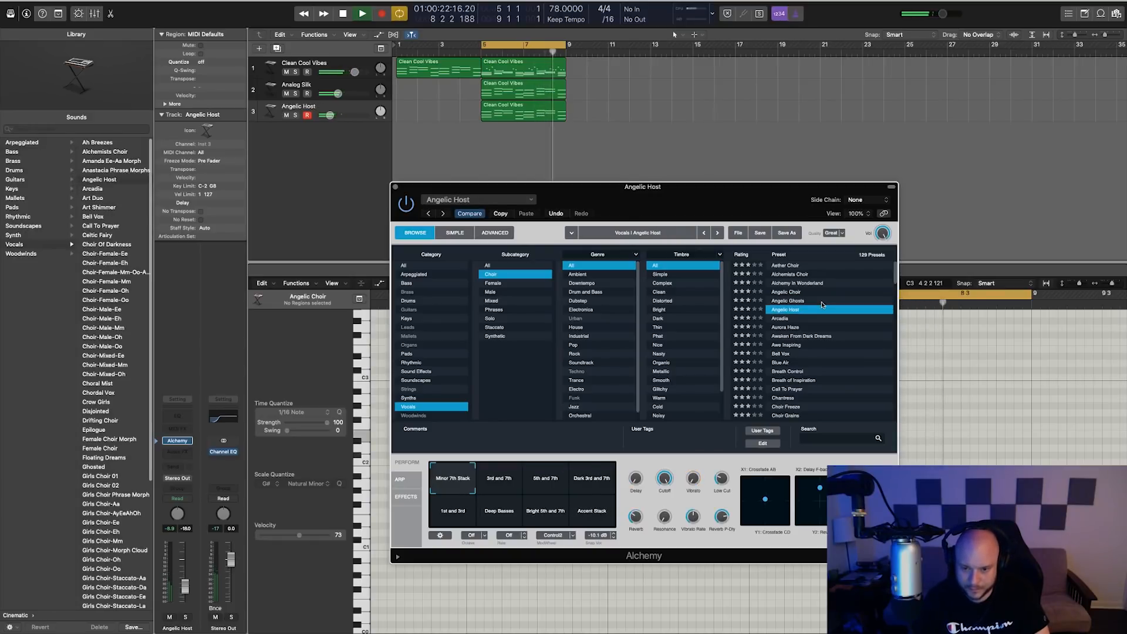
key("Down")
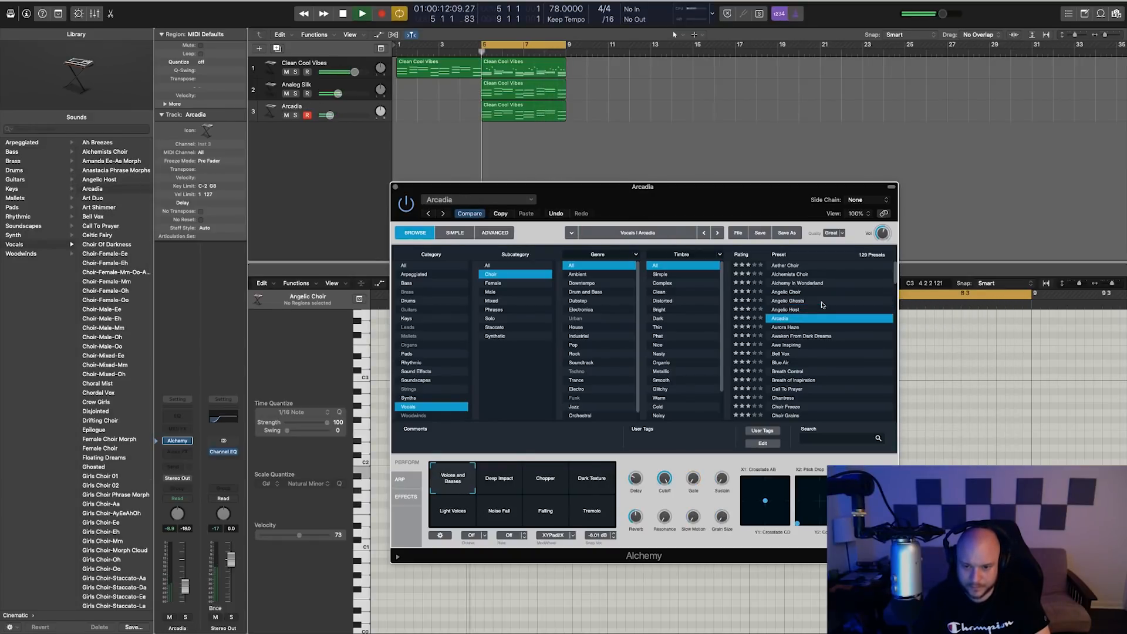
key("Down")
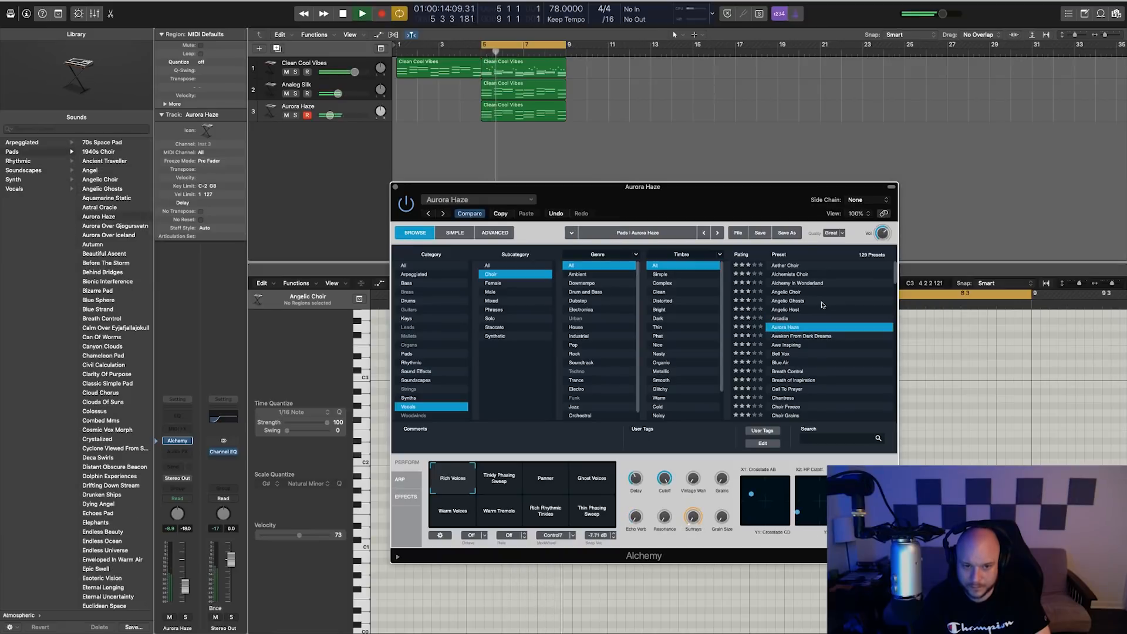
left_click_drag(330, 115, 337, 115)
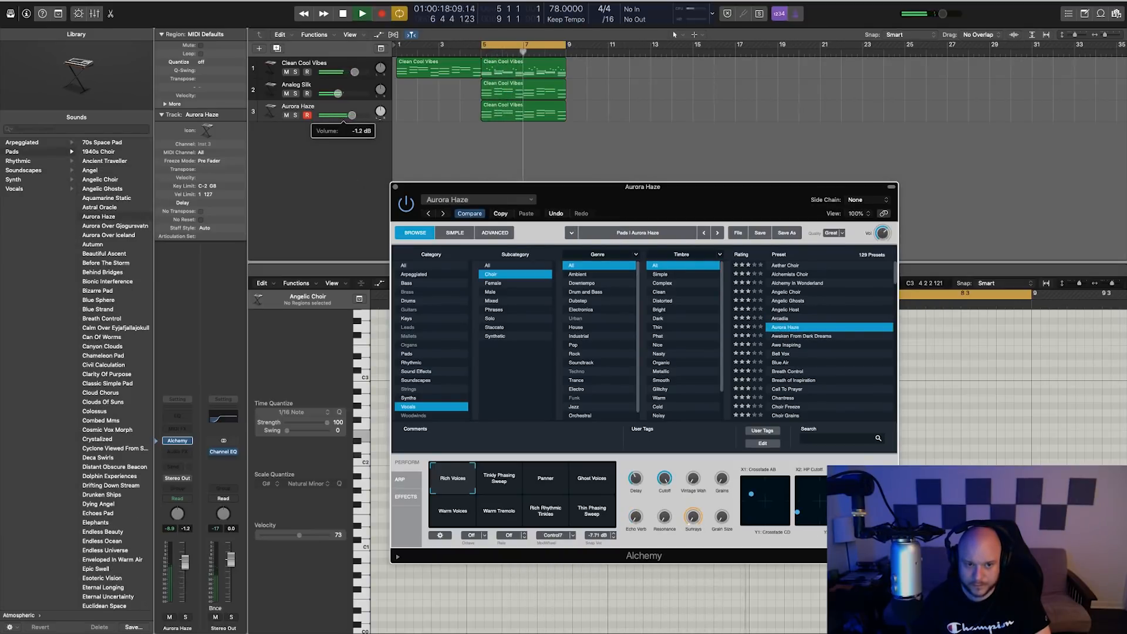
left_click_drag(353, 115, 345, 115)
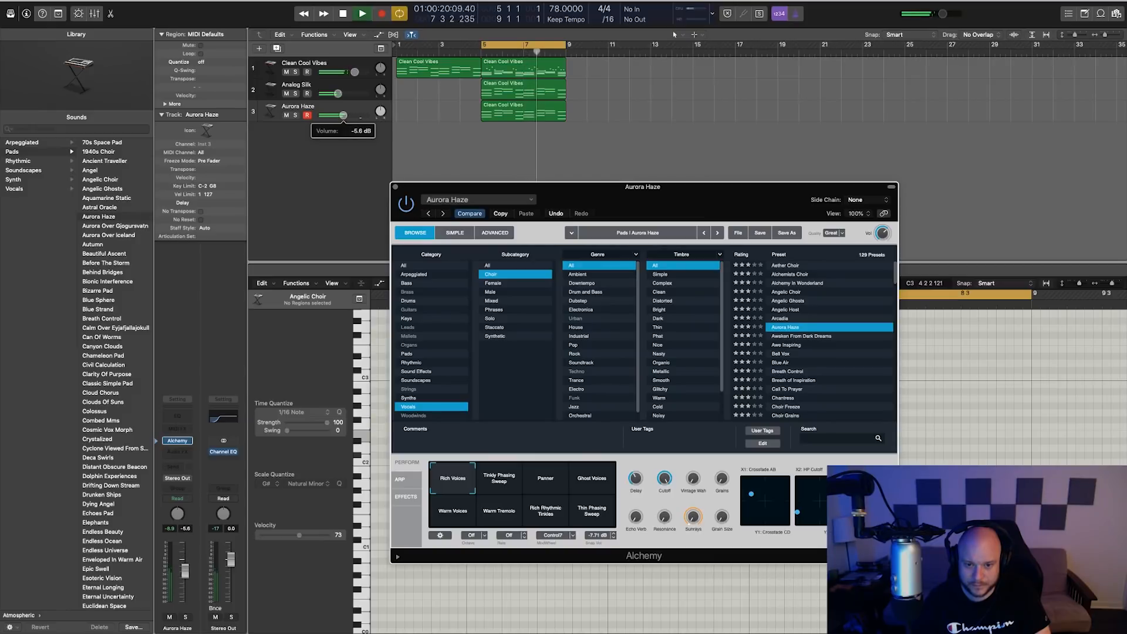
left_click(813, 338)
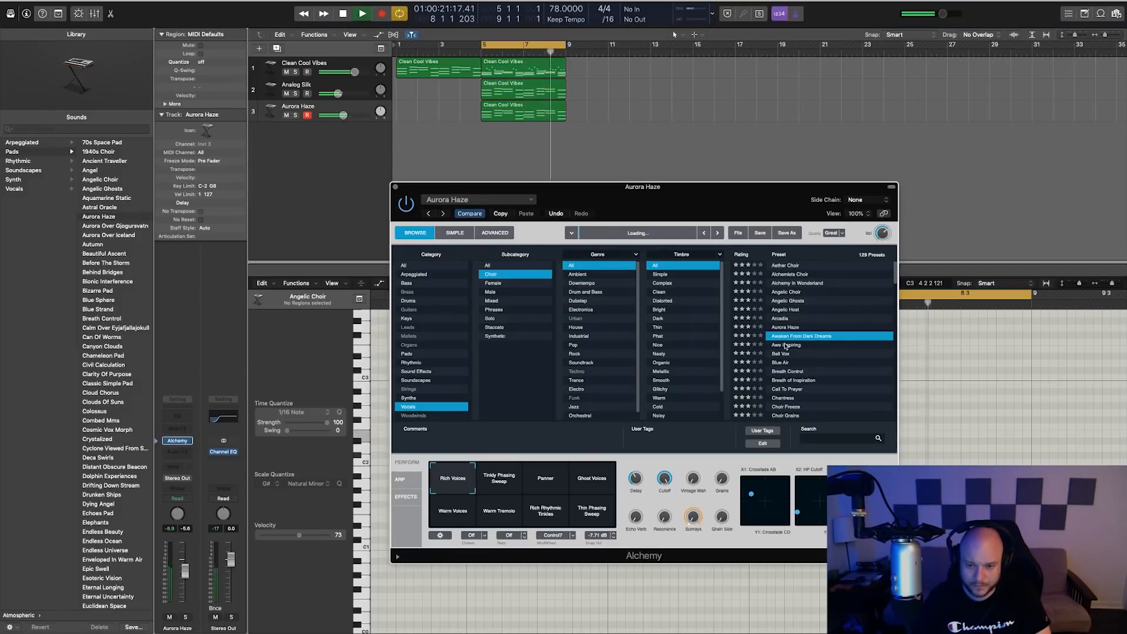
left_click(792, 345)
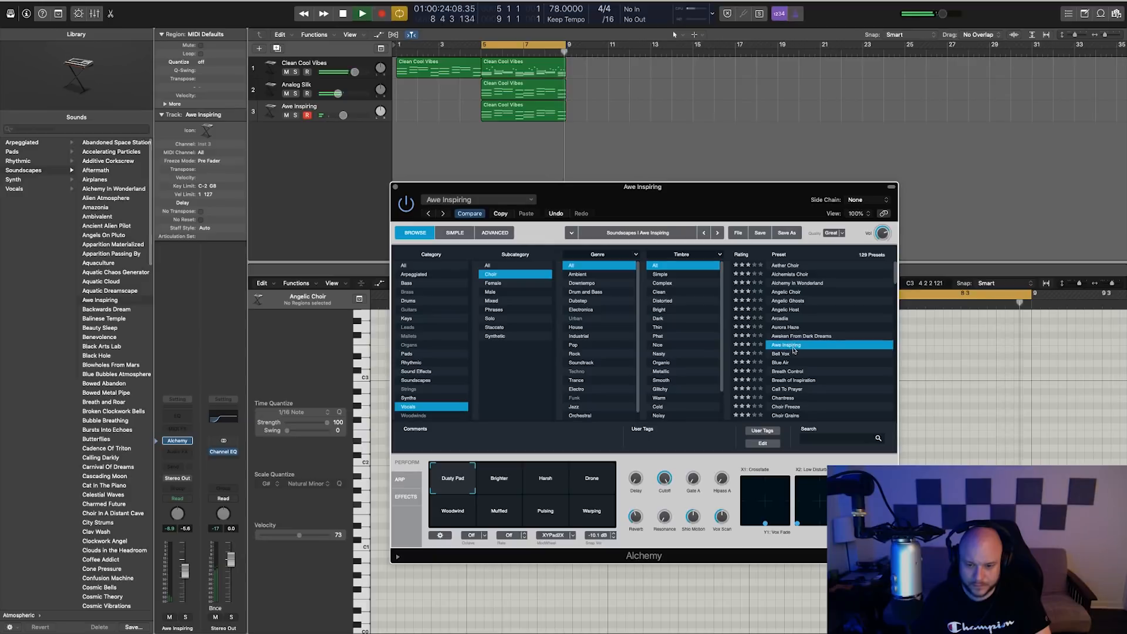
left_click(787, 354)
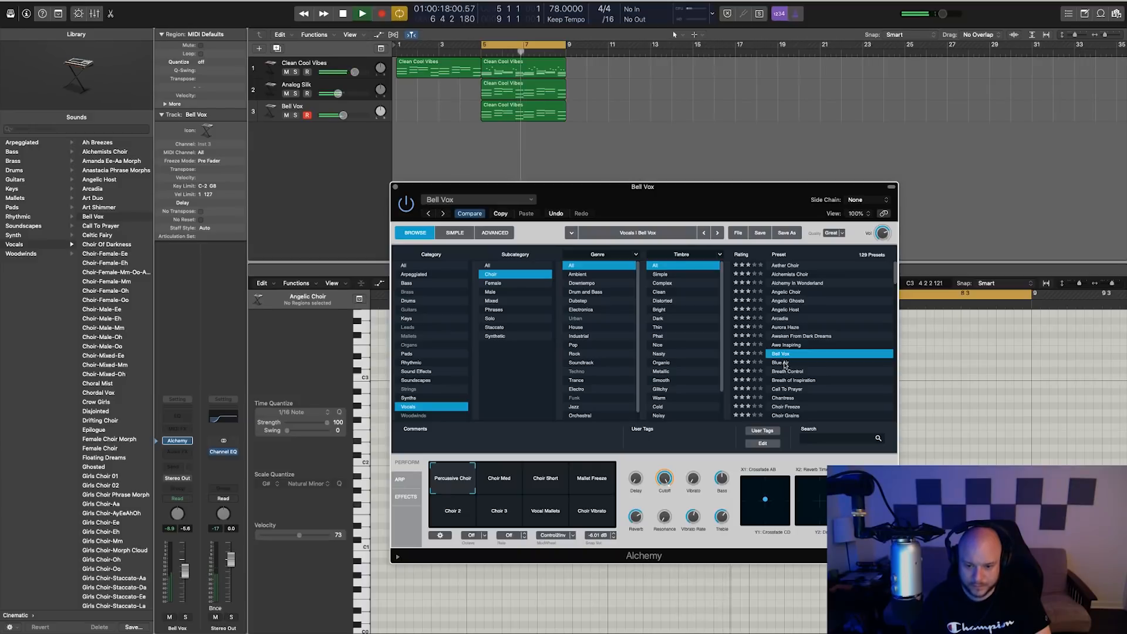
Step: Compare Bell Vox's performance variations, keep Percussive Choir and set the track's volume to -2.3 dB, then close Alchemy
scroll(780, 376, "down", 3)
left_click(487, 484)
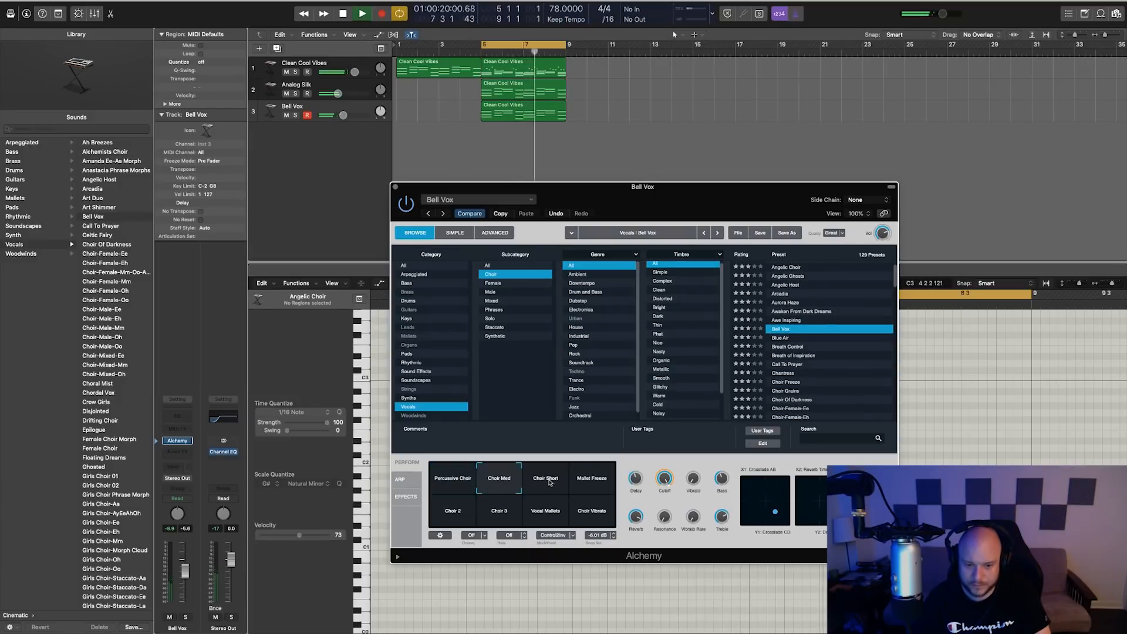
left_click(558, 483)
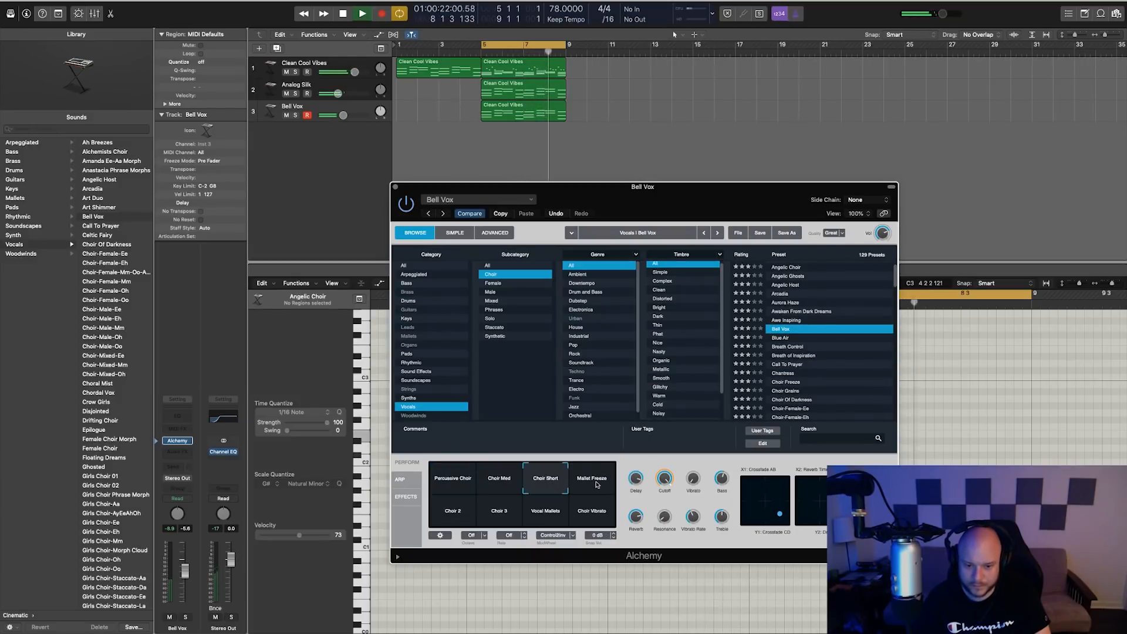
left_click(598, 485)
left_click(464, 480)
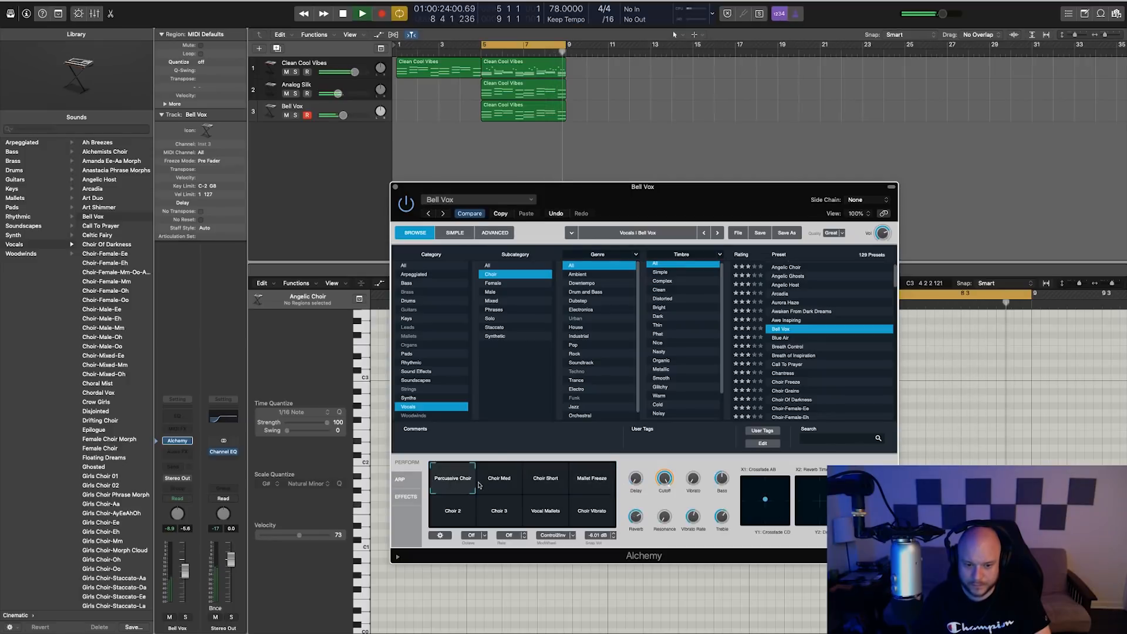
left_click_drag(345, 118, 354, 116)
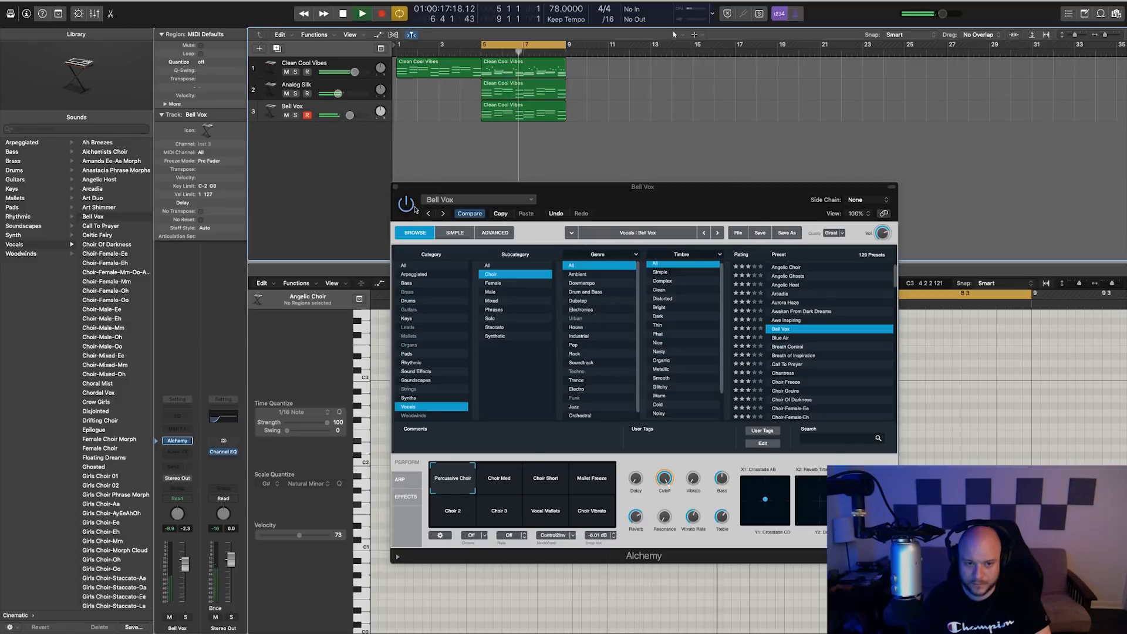
left_click(395, 188)
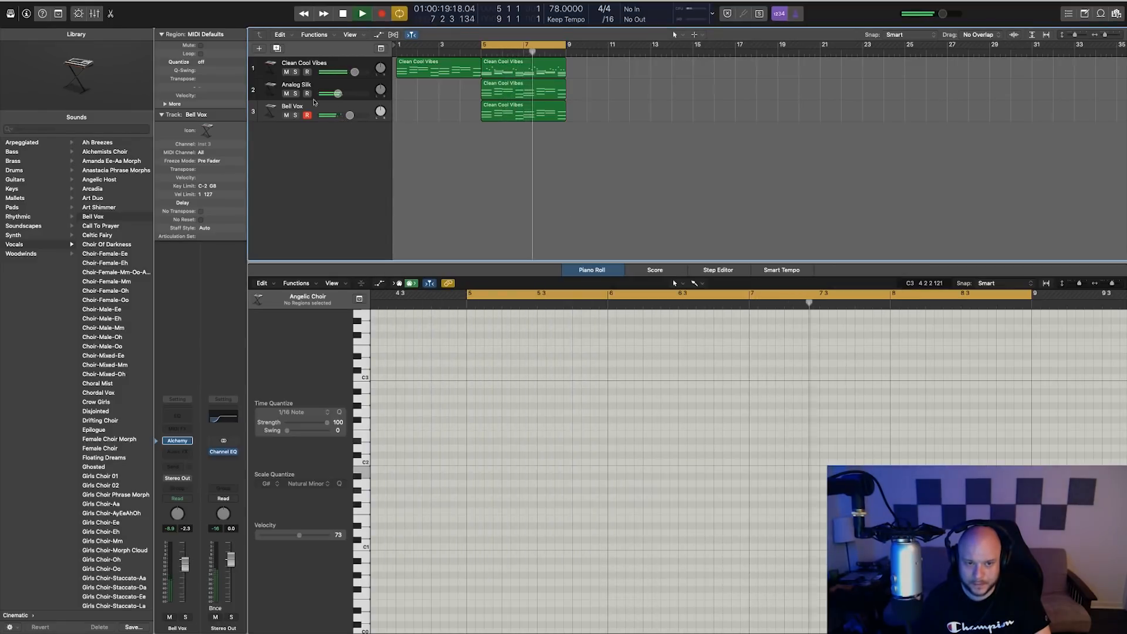
Step: Create a fourth software instrument track and load Alchemy in stereo on it
left_click(259, 49)
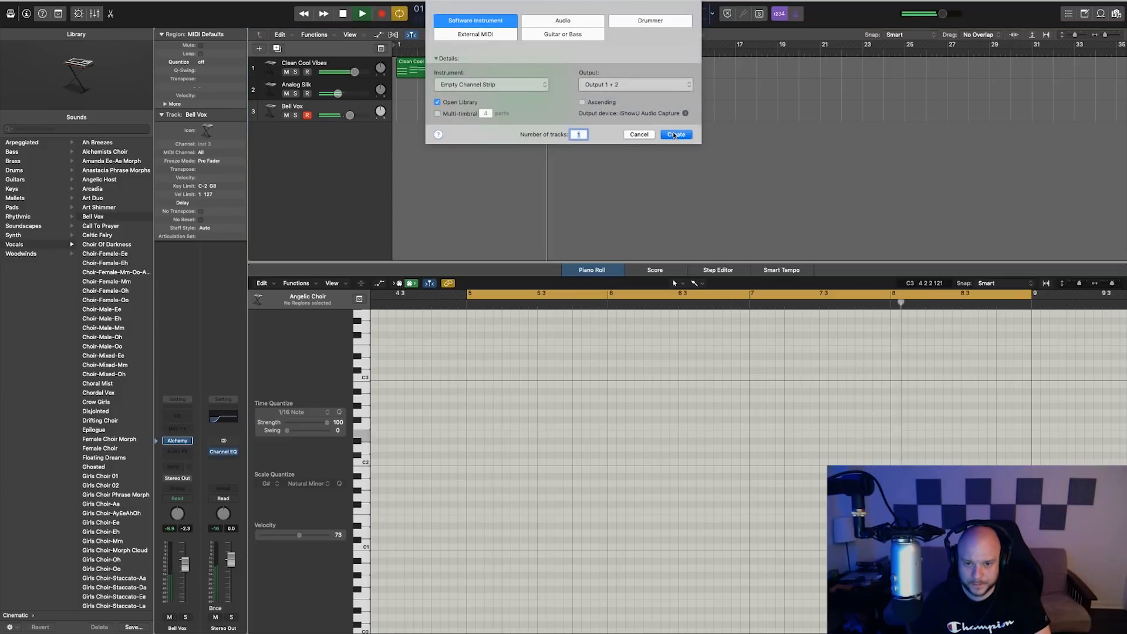
key("Return")
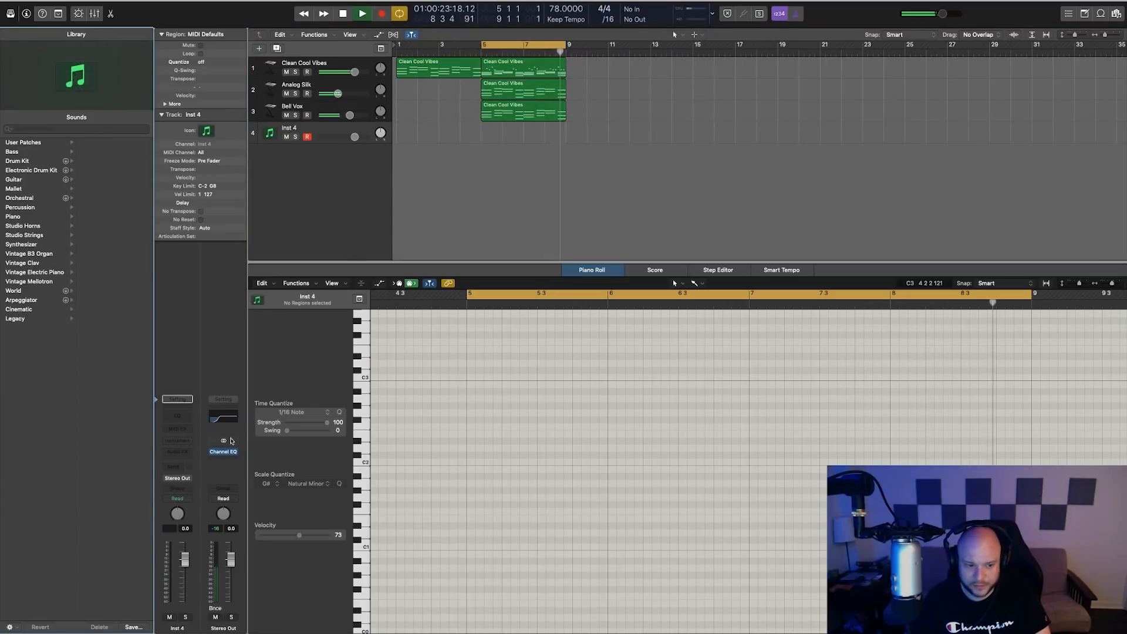
left_click(179, 439)
mouse_move(217, 458)
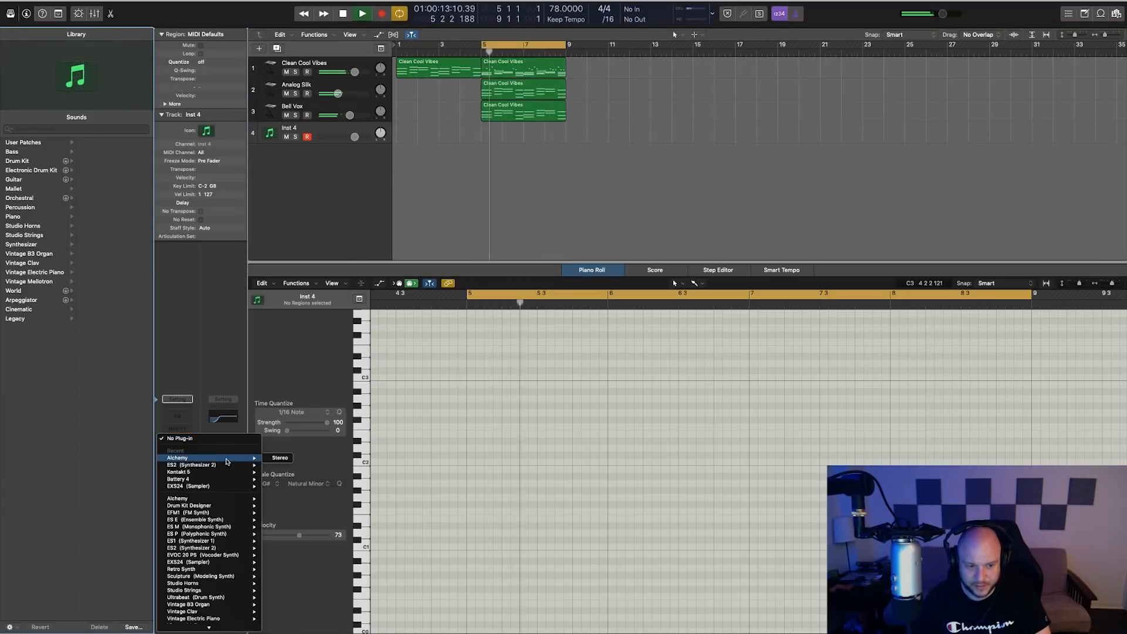
left_click(271, 459)
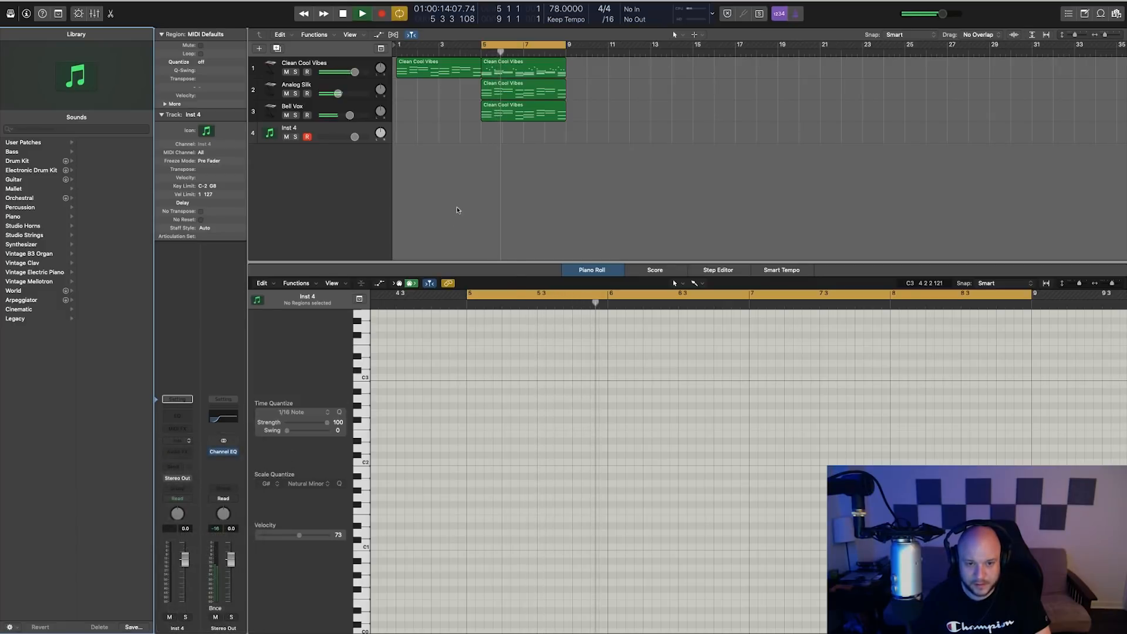
Step: Stop playback and filter Alchemy's presets for the fourth track to the Bass category
left_click_drag(257, 15, 612, 233)
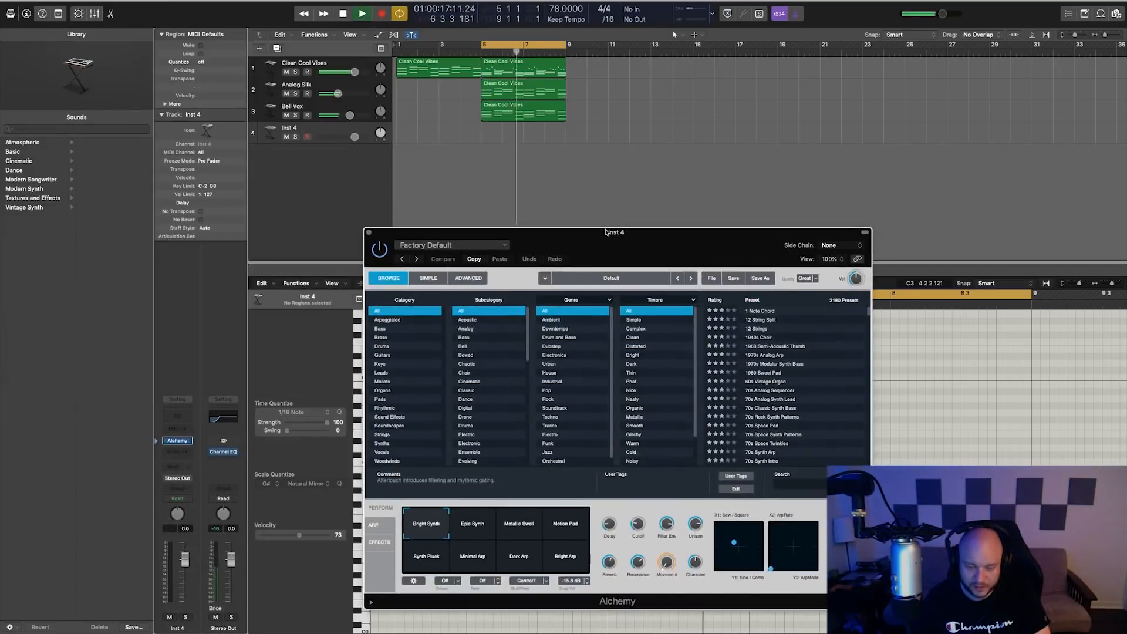
left_click(566, 190)
key("space")
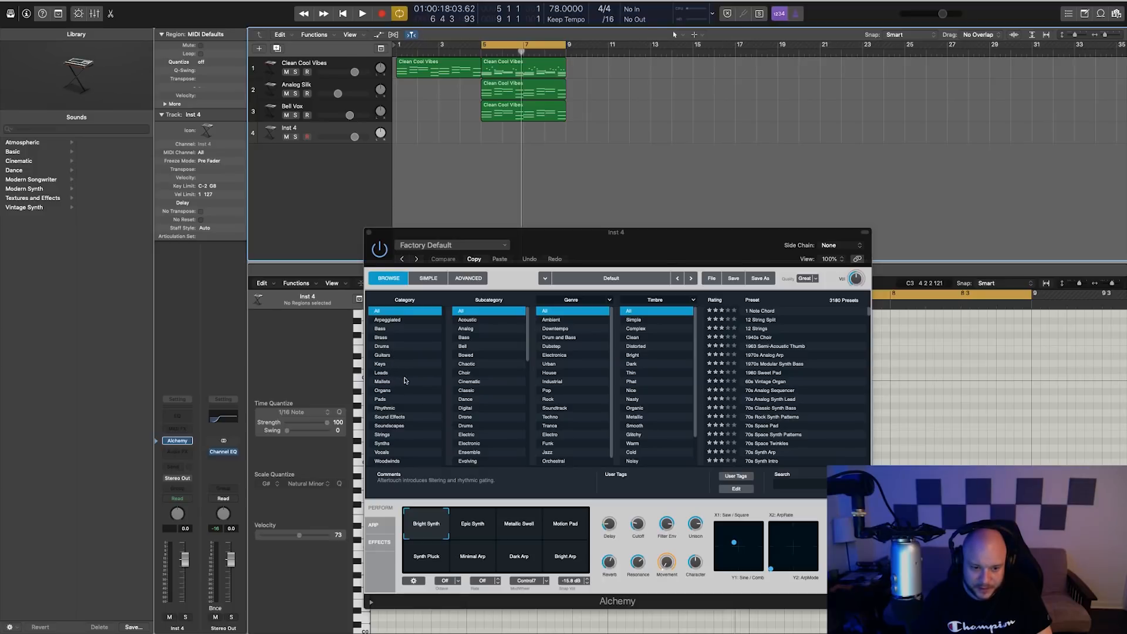
left_click(382, 373)
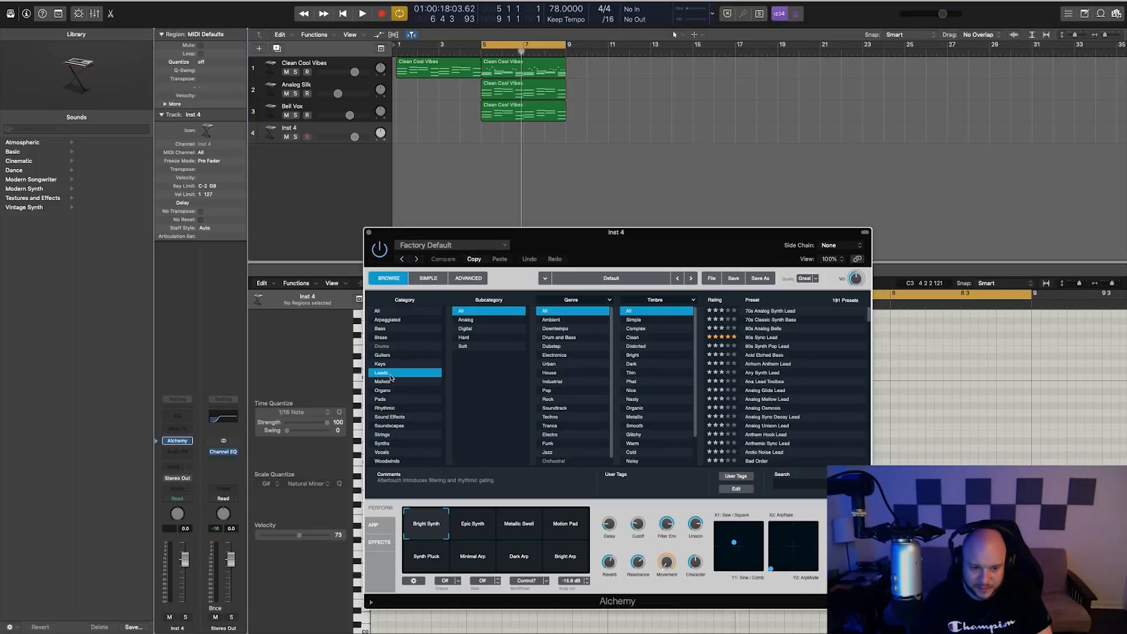
left_click(385, 329)
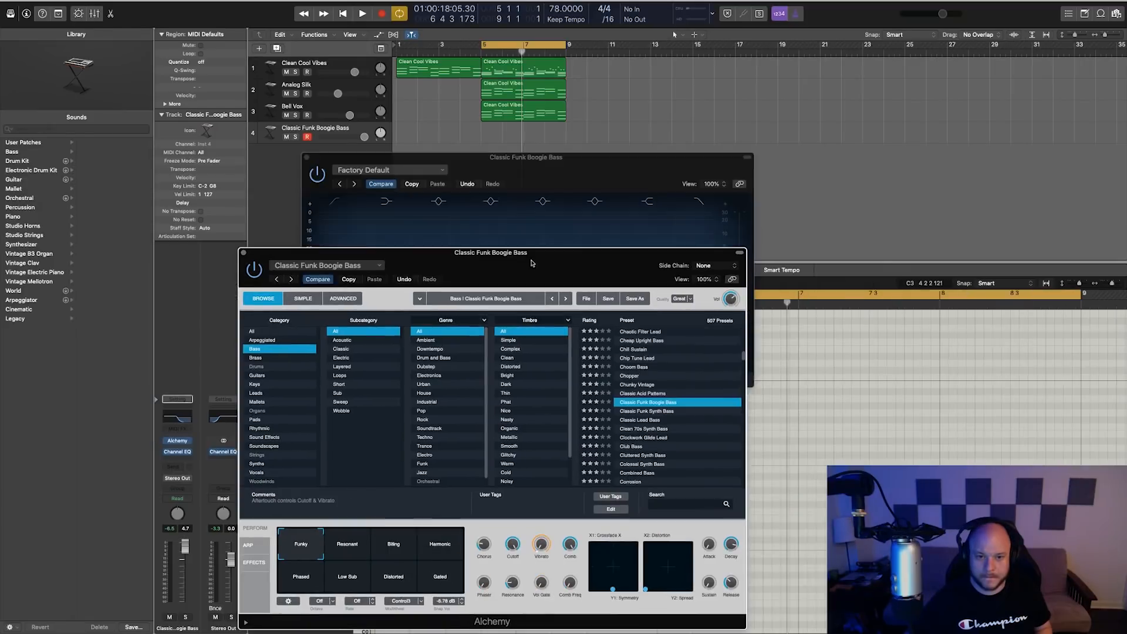
Step: Record a bass line on the Classic Funk Boogie Bass track over the cycled bars 5 to 9
left_click(382, 15)
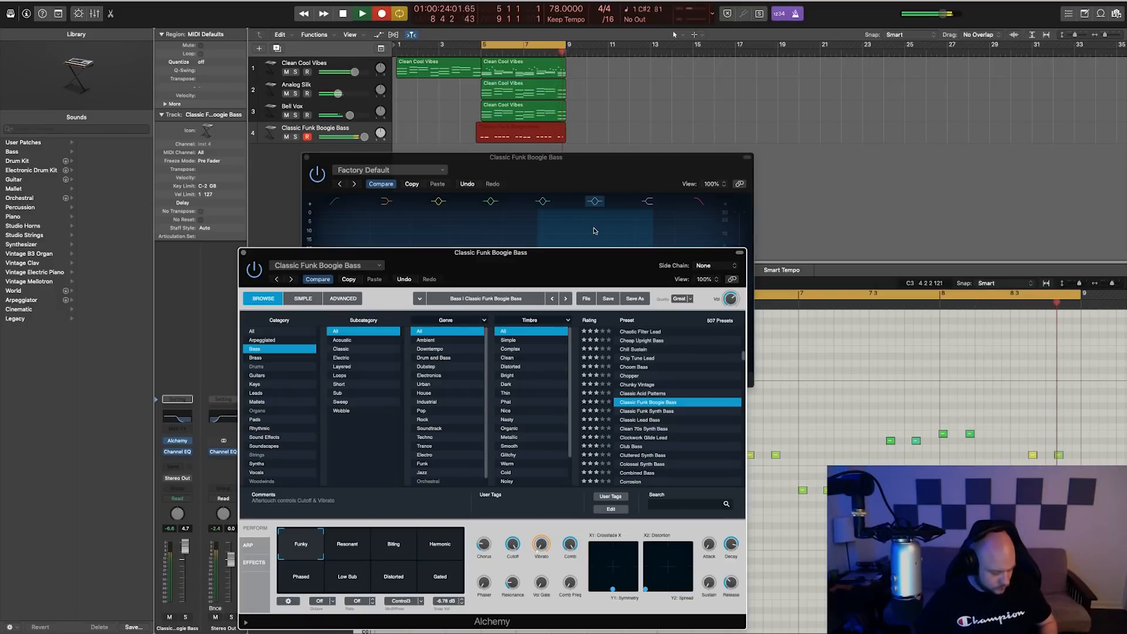
key("space")
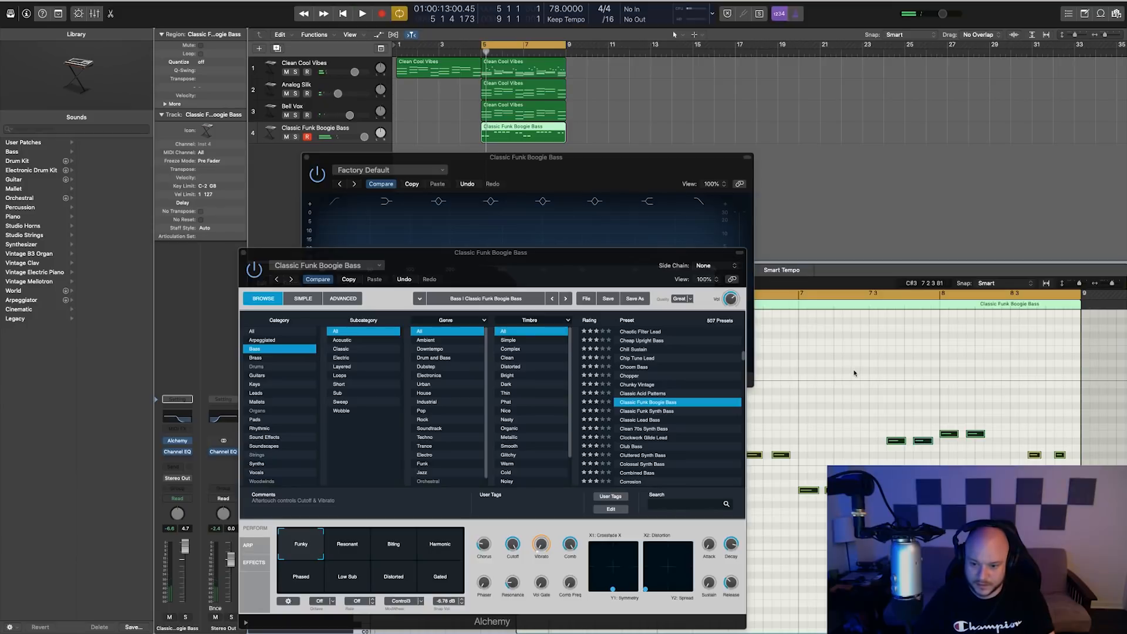
Step: Shape the bass track's Channel EQ with a 300 Hz high cut, 20 Hz low cut and 78 Hz shelf at +3.5 dB, then close both plug-ins
left_click(326, 172)
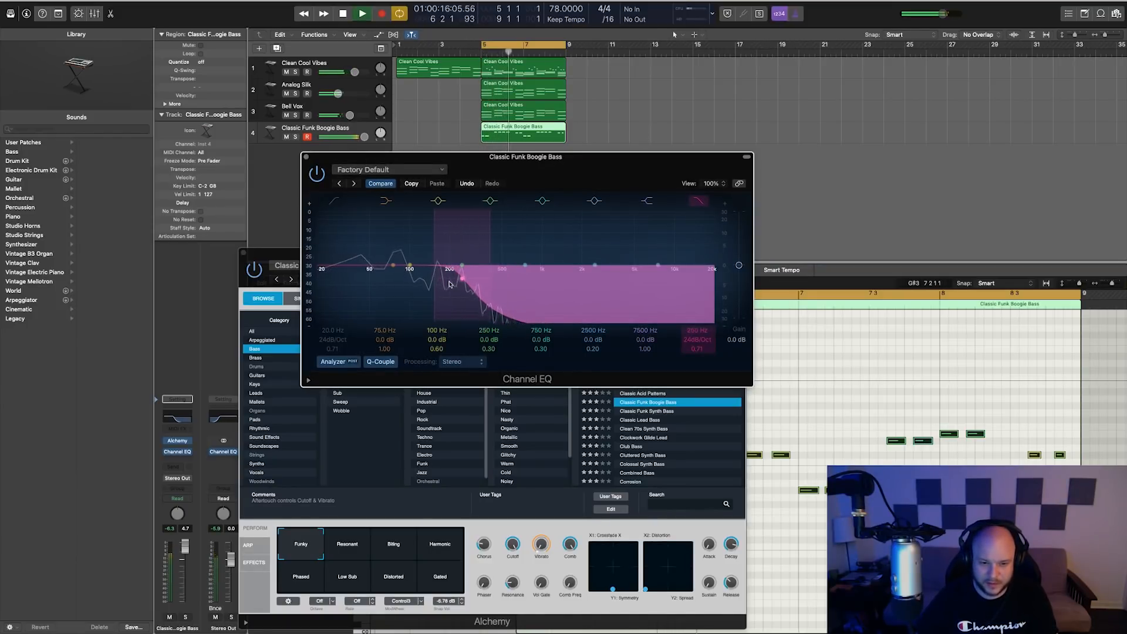
left_click_drag(448, 284, 398, 272)
left_click(333, 201)
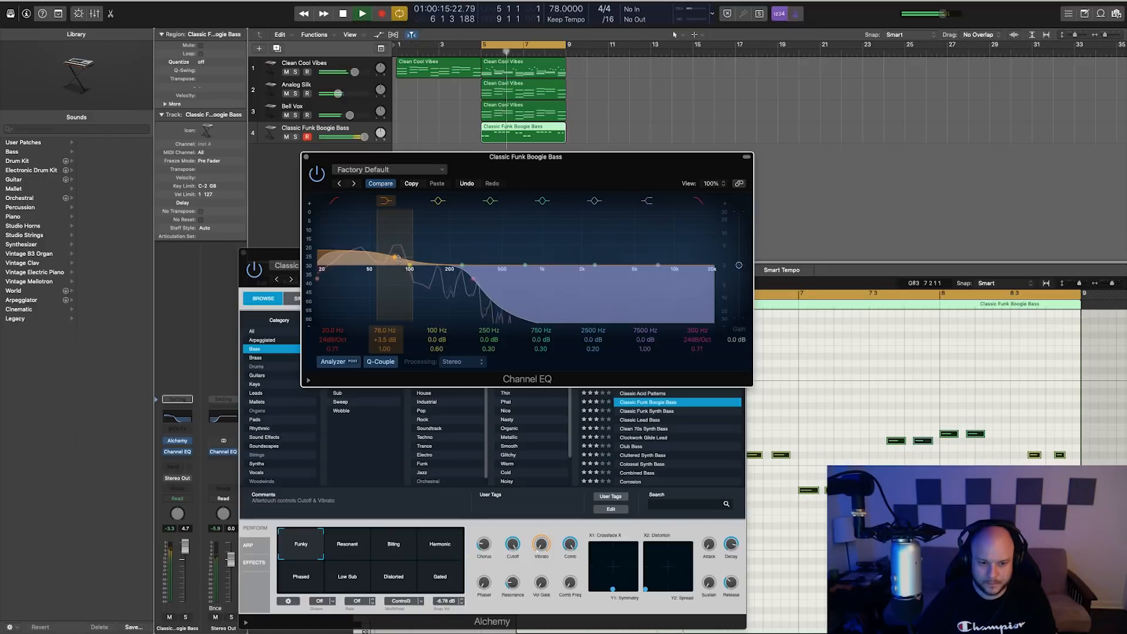
left_click(306, 156)
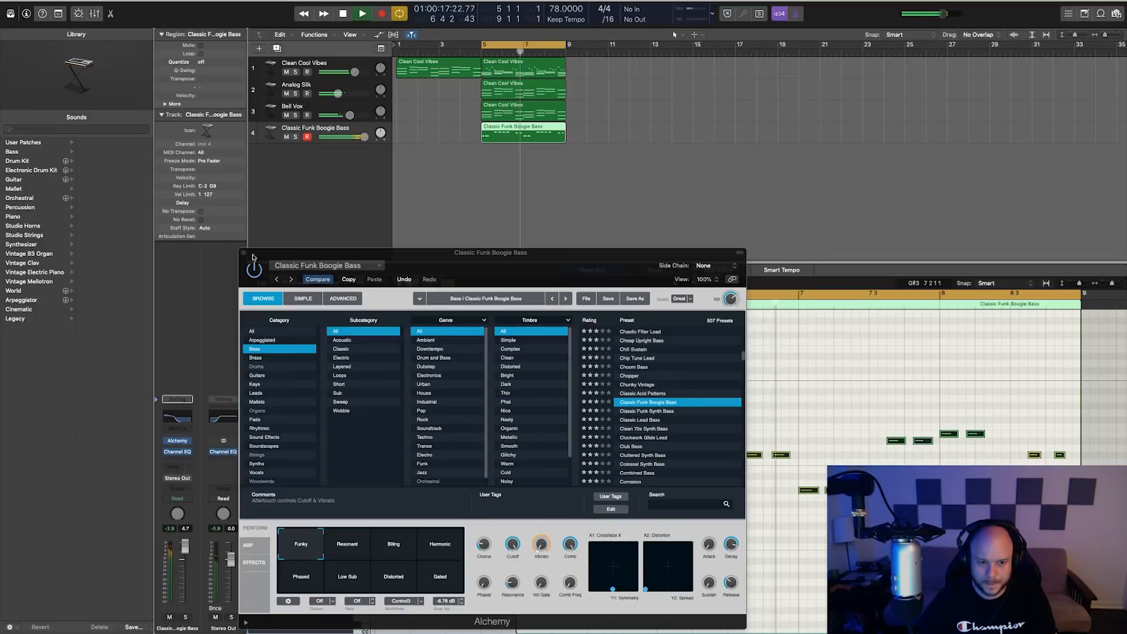
left_click(243, 255)
Step: Move all four tracks' regions from bar 5 to bar 9 and copy the opening chord region to bar 5
left_click(511, 196)
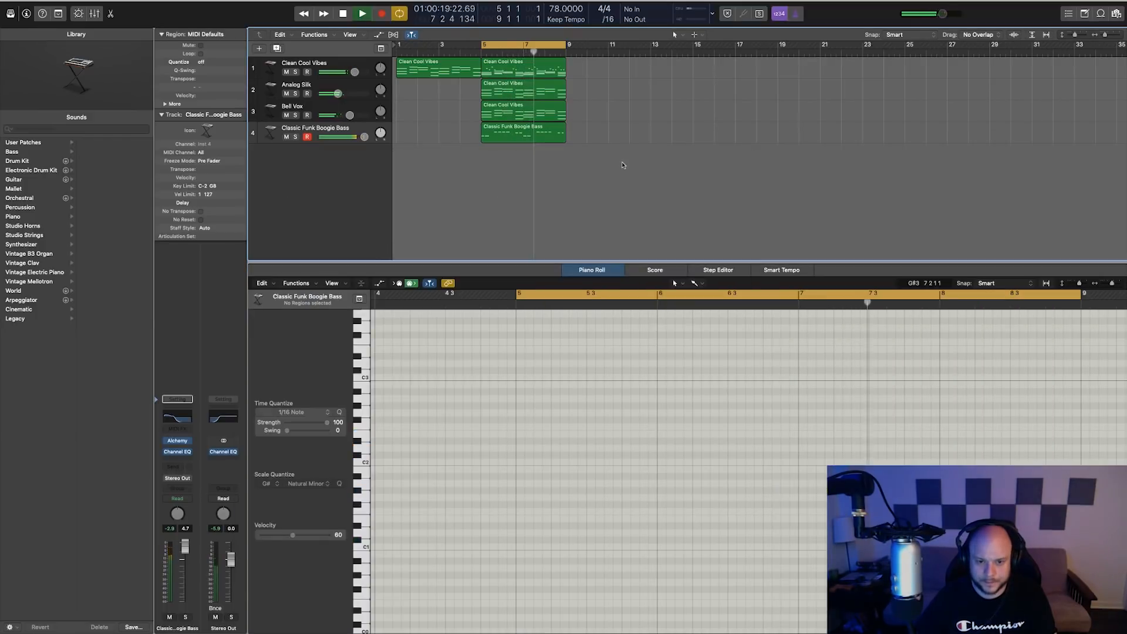
left_click_drag(598, 163, 578, 69)
key("space")
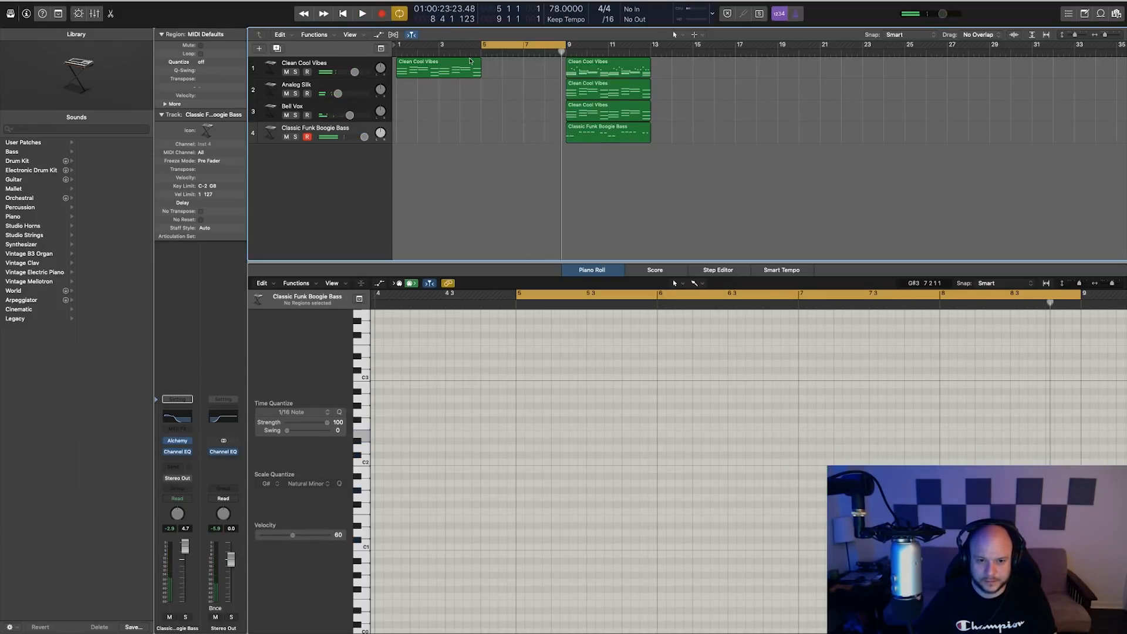
left_click(440, 72)
left_click_drag(441, 72, 509, 76)
Step: Copy the Analog Silk, Bell Vox and bass regions from bar 9 to bar 5, undoing the misaligned first placement
left_click_drag(612, 183, 498, 88)
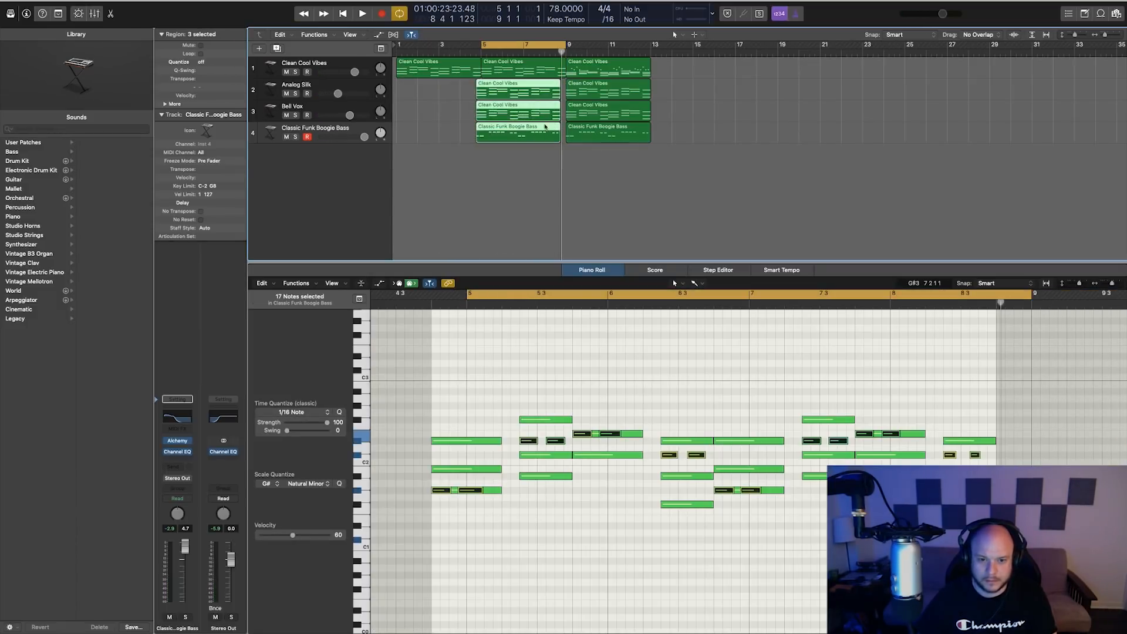
key("super+z")
left_click_drag(588, 88, 505, 89)
Step: Play the arrangement from bar 1 and delete the Bell Vox region at bar 5
key("space")
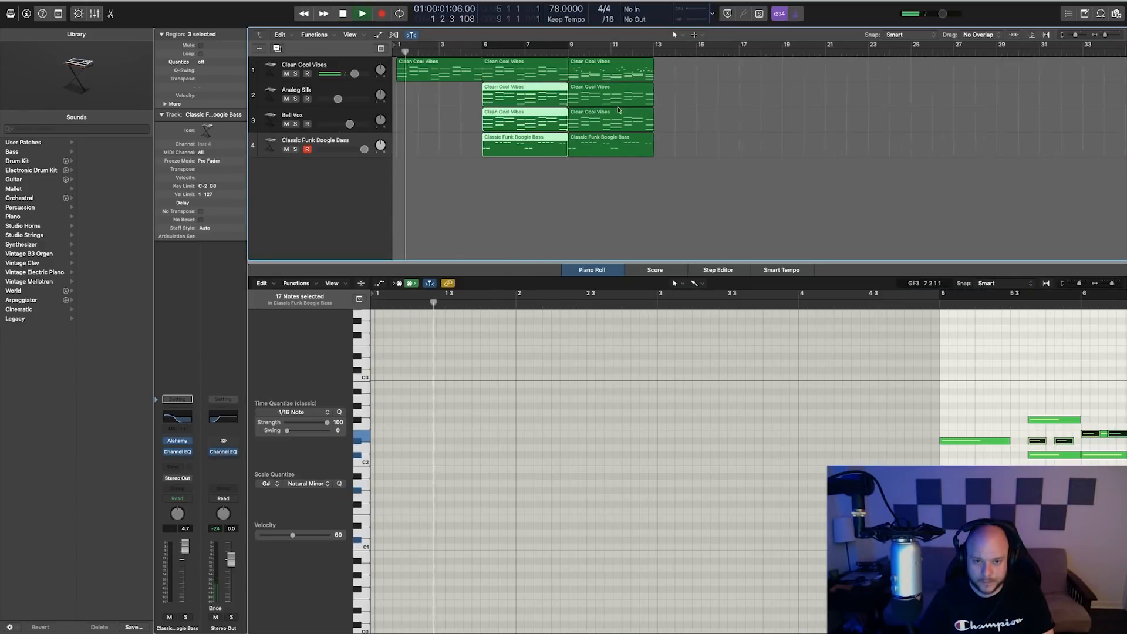
scroll(617, 110, "down", 3)
left_click_drag(443, 91, 485, 115)
left_click(449, 112)
left_click(481, 127)
key("Delete")
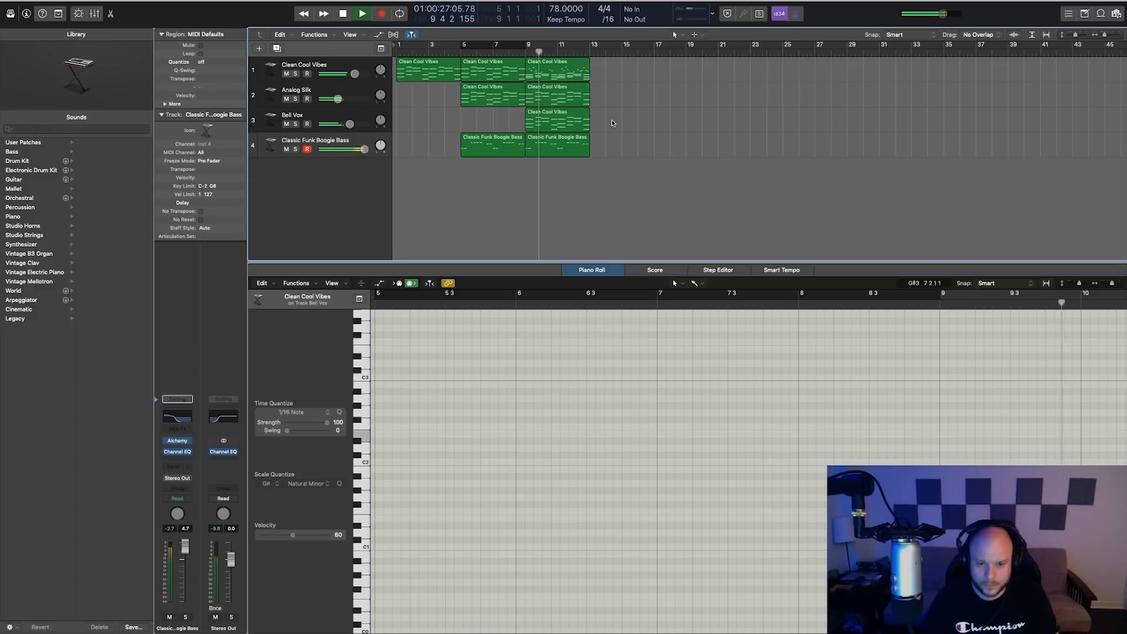
Step: In the bar 9 bass region, add an eighth note on D# at bar 10 beat 3, lowered an octave, with bars 9 to 13 cycling
left_click(533, 148)
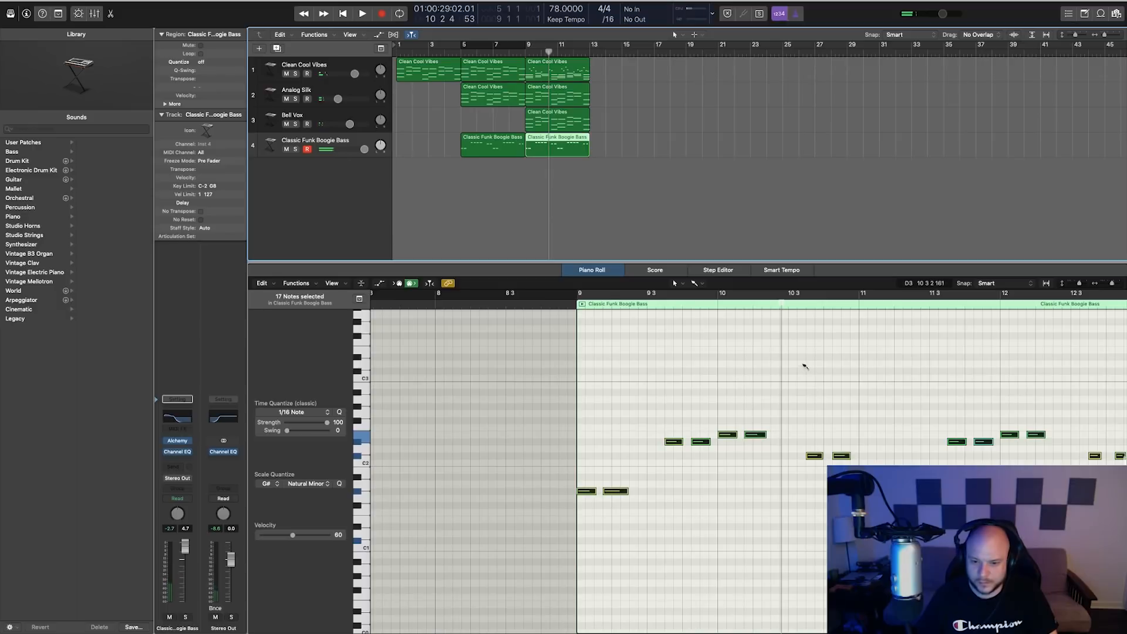
left_click(791, 361)
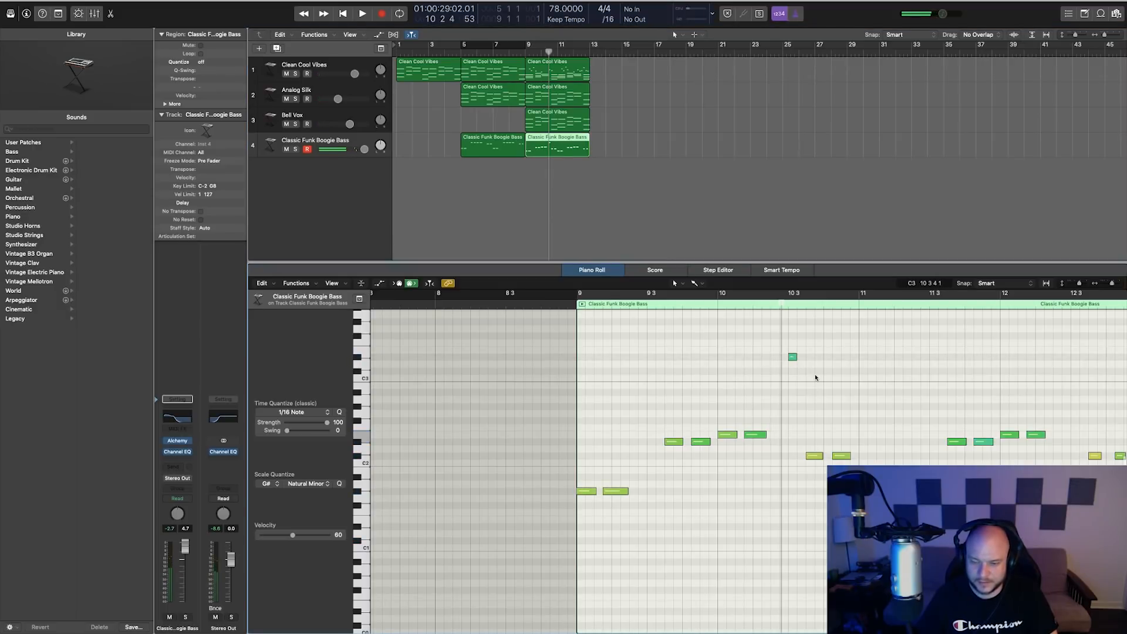
left_click_drag(528, 44, 590, 44)
key("space")
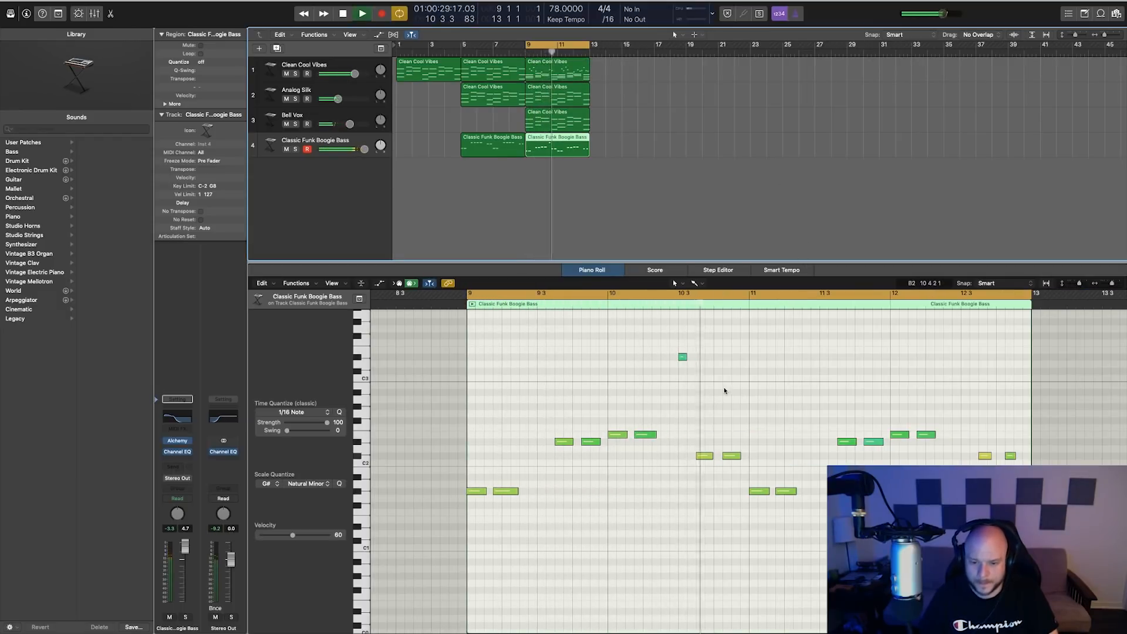
left_click_drag(687, 357, 695, 357)
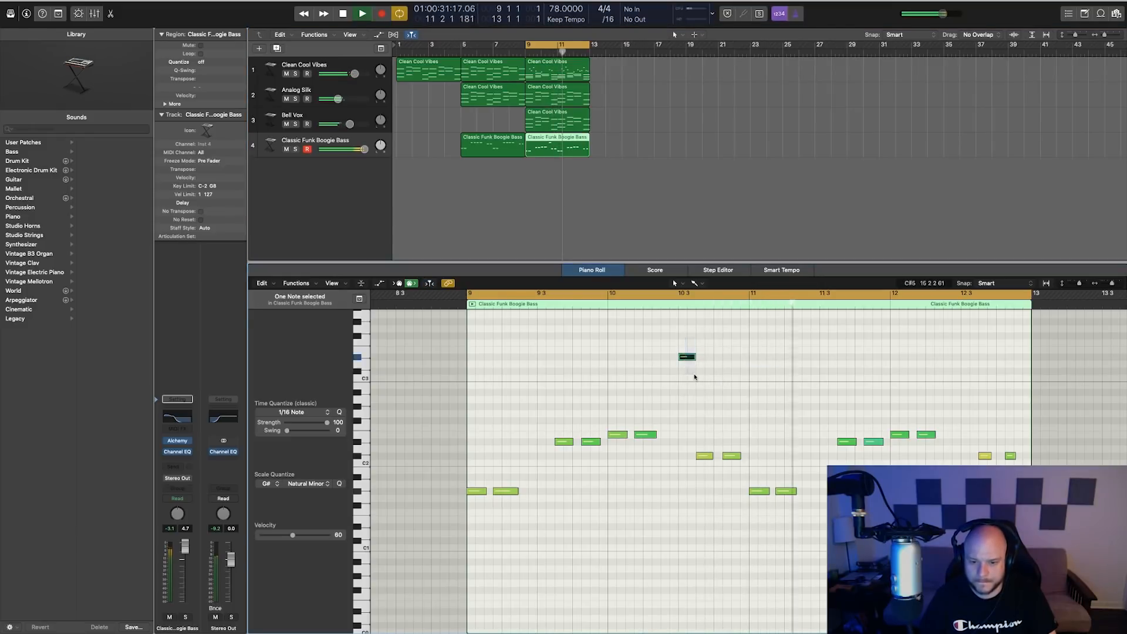
key("alt+shift+Down")
Step: Add short B1 and D#2 bass notes leading into beat 3 of bar 11
key("space")
left_click_drag(805, 403, 834, 396)
key("space")
scroll(825, 395, "down", 1)
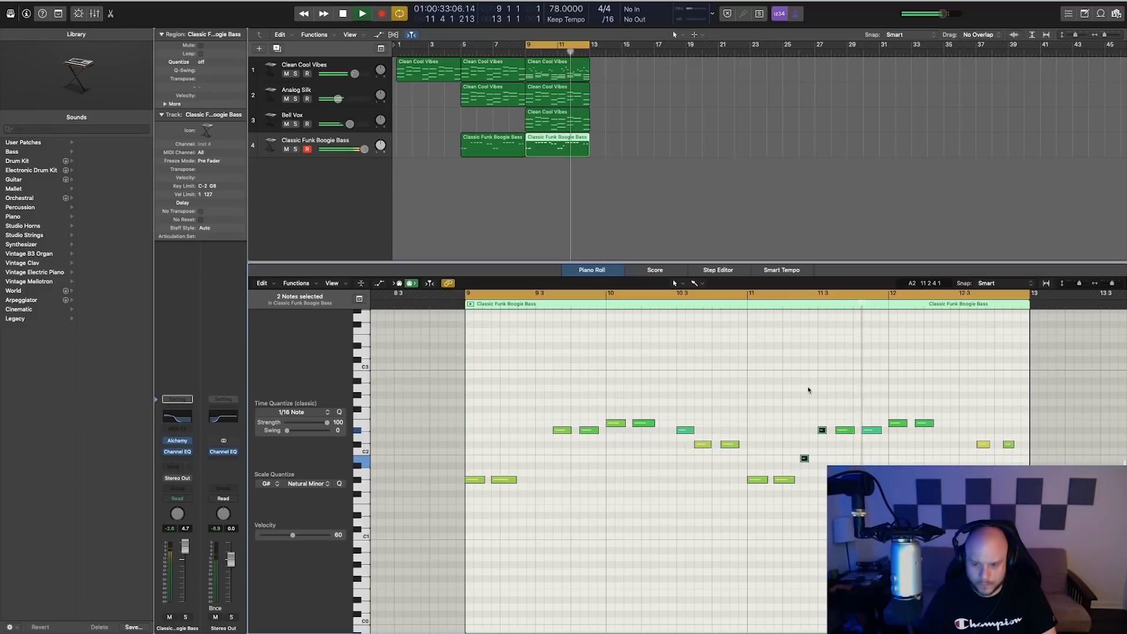
Step: Add two consecutive eighth notes, B2 and A#2, around beat 3 of bar 12 in the bass region
key("space")
left_click(956, 375, "super")
left_click(950, 374, "super")
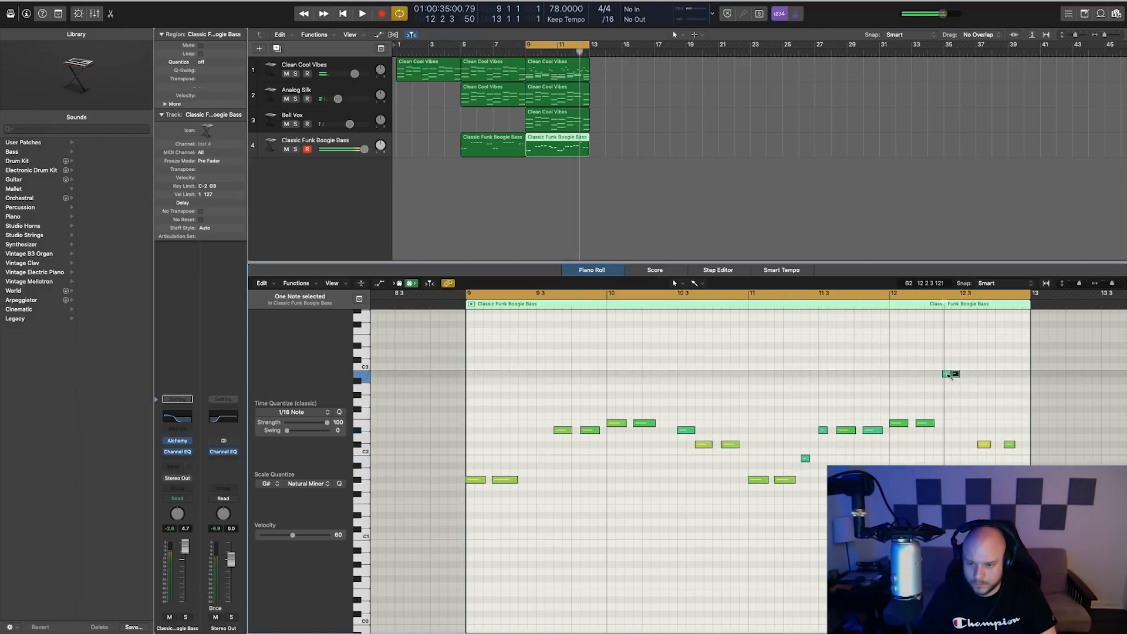
left_click(963, 380, "super")
left_click_drag(967, 382, 976, 382)
key("space")
left_click(975, 342)
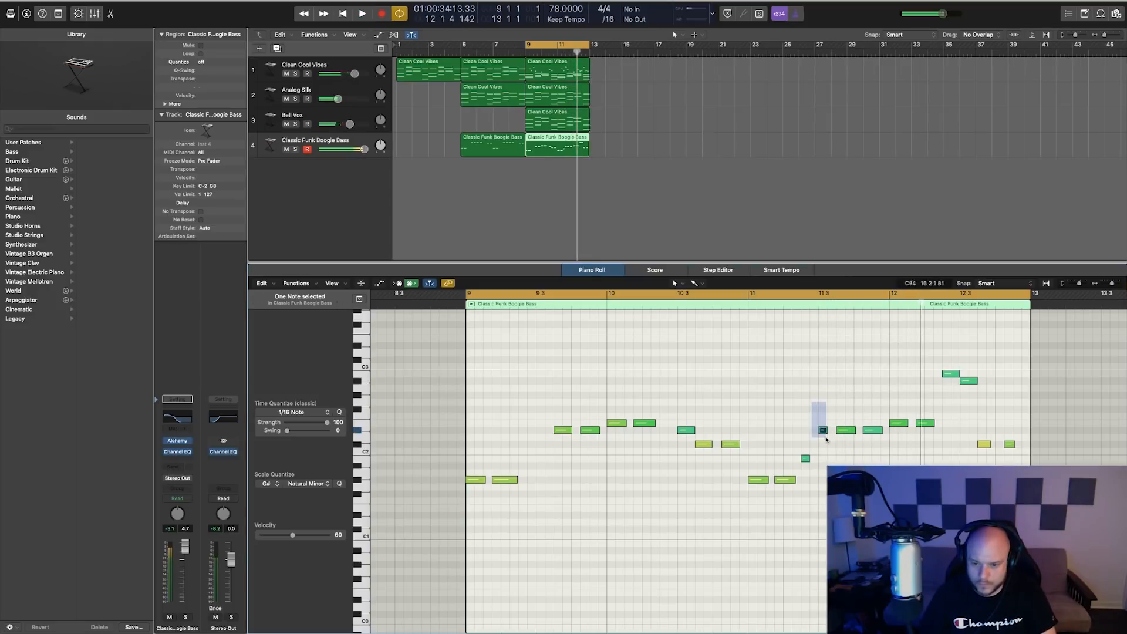
Step: Raise the short bass note at bar 11 beat 3 an octave and play the cycle extended back to bar 5
key("space")
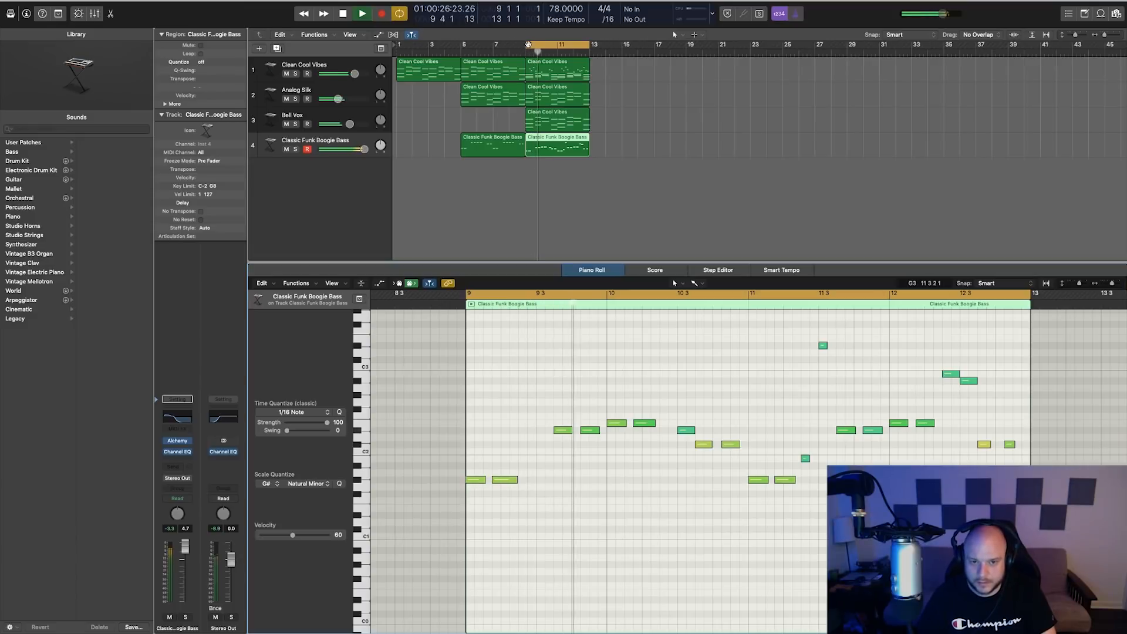
left_click_drag(528, 45, 466, 69)
key("space")
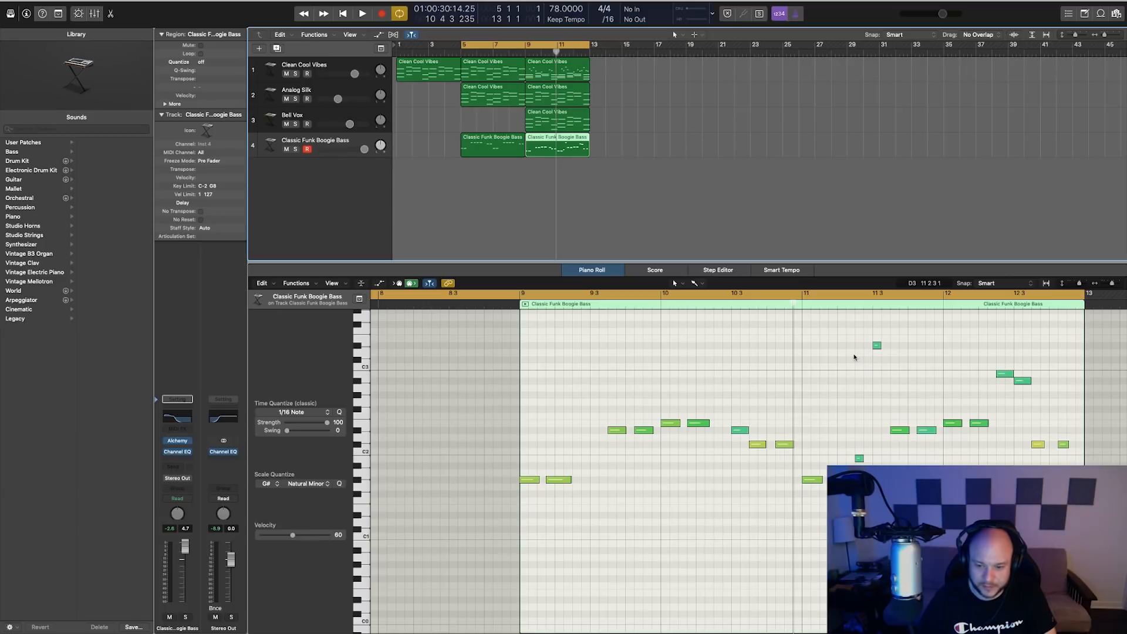
key("space")
left_click(658, 94)
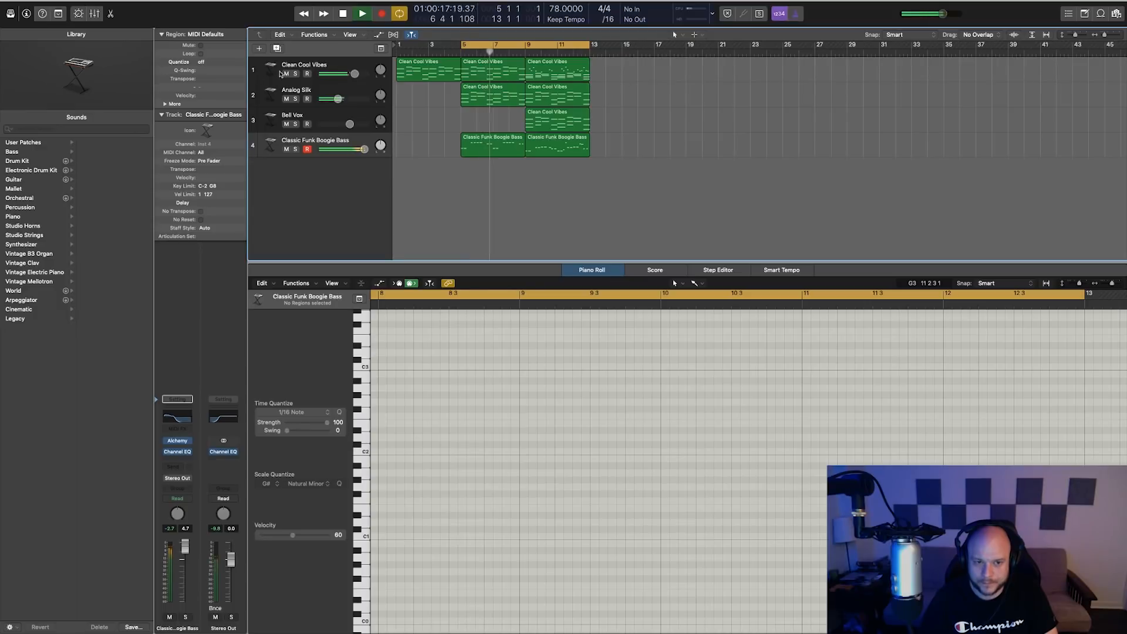
Step: Create a software instrument track below the first Clean Cool Vibes track, load Alchemy in stereo on it, and move its window clear of the tracks
left_click(338, 70)
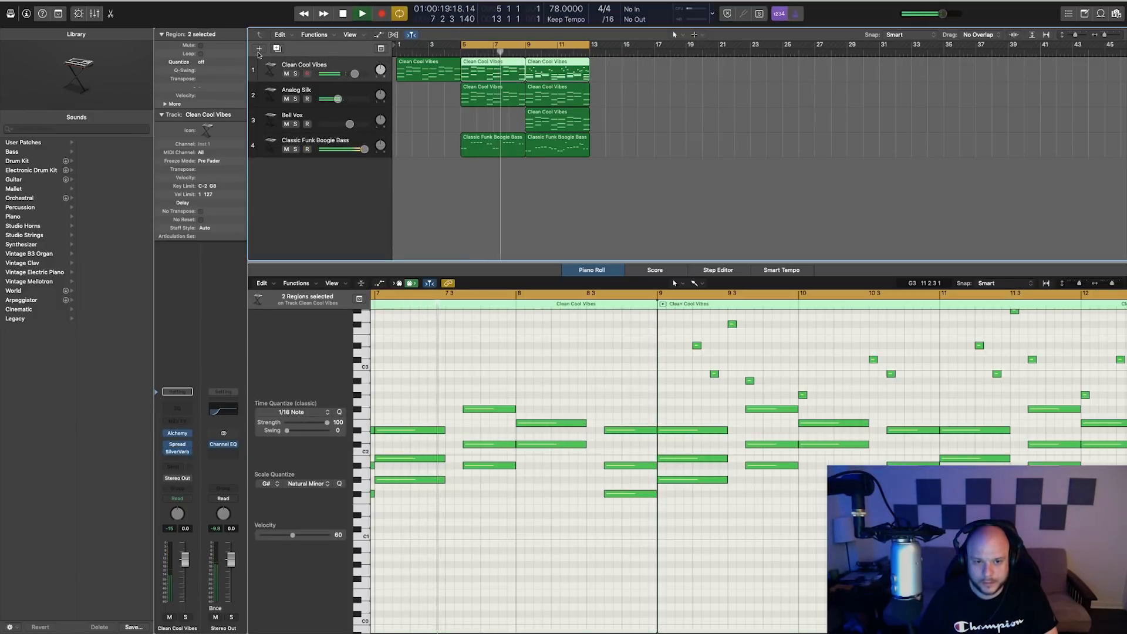
key("alt+super+n")
left_click(675, 134)
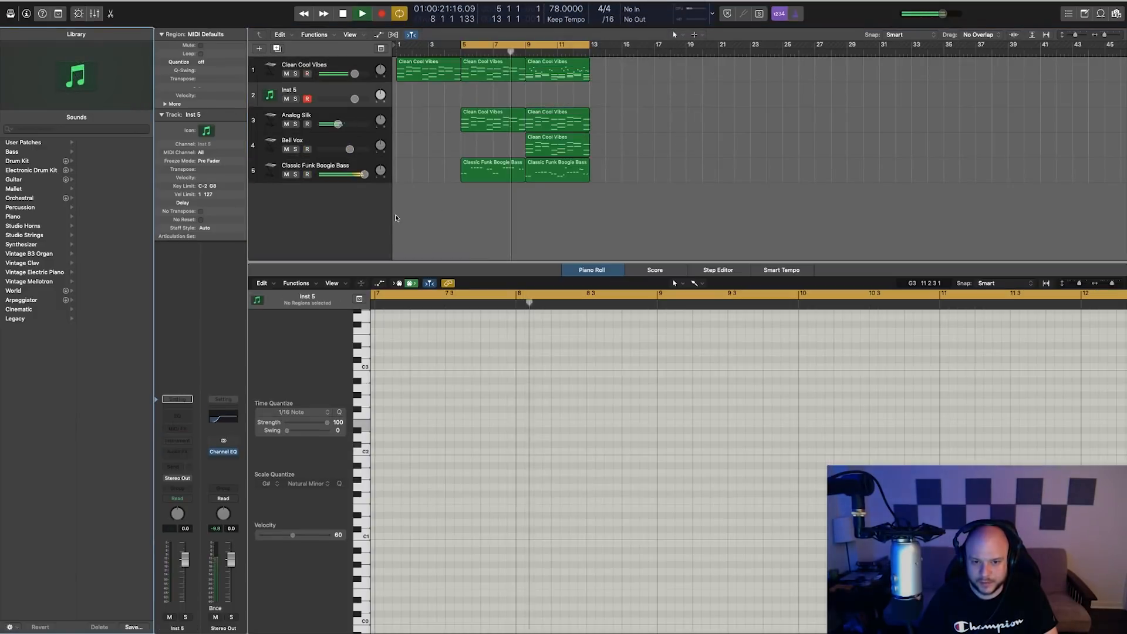
left_click(177, 440)
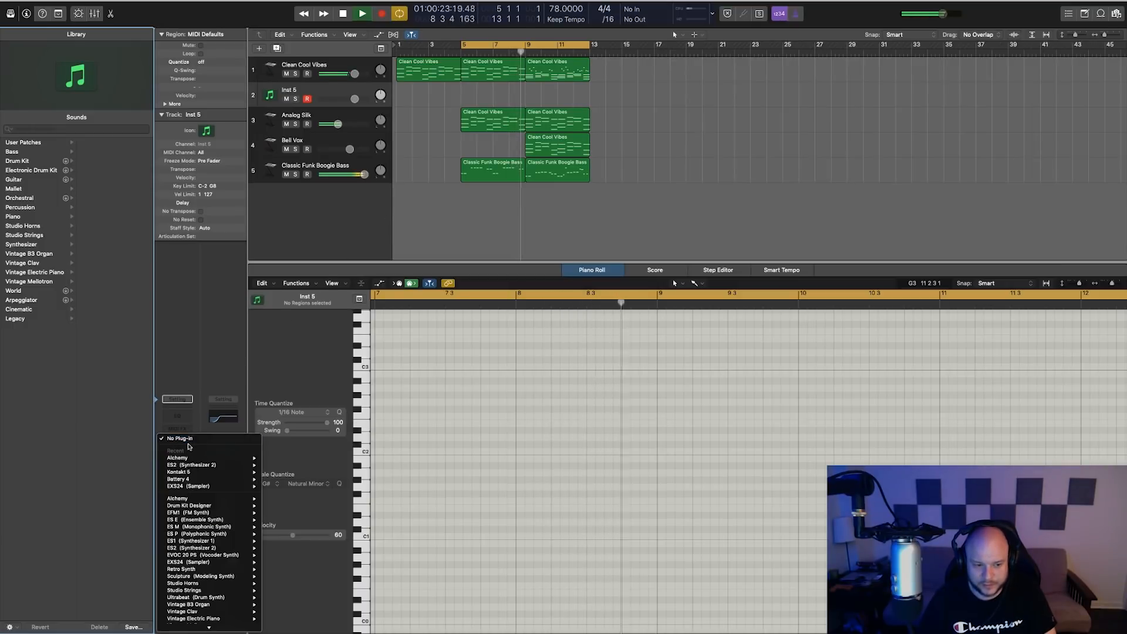
mouse_move(208, 460)
left_click(280, 458)
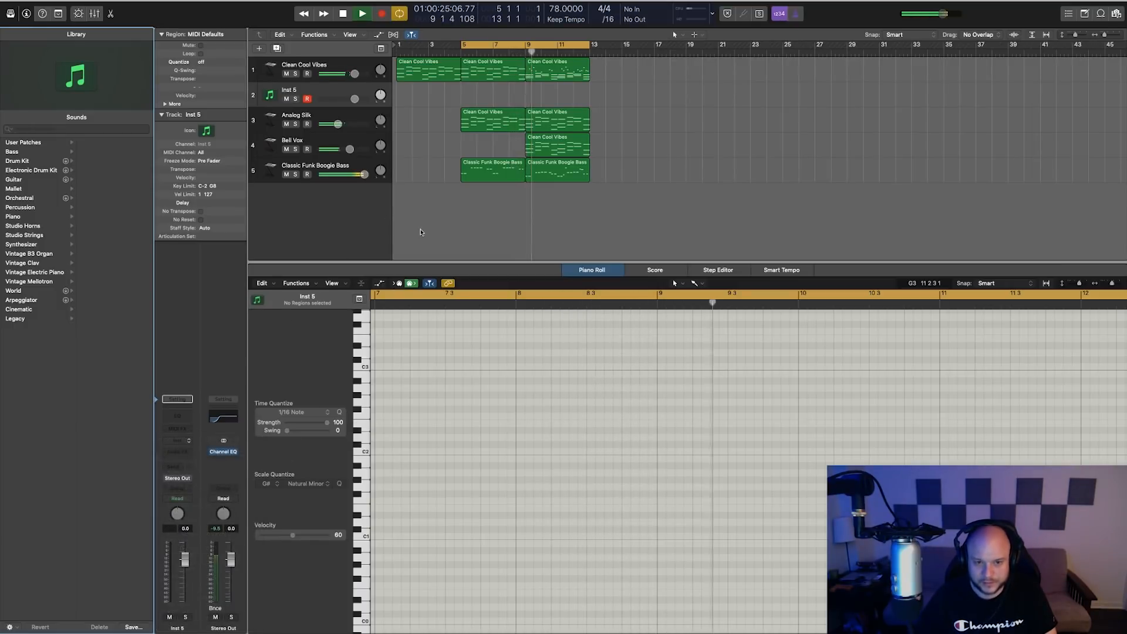
left_click_drag(258, 13, 562, 326)
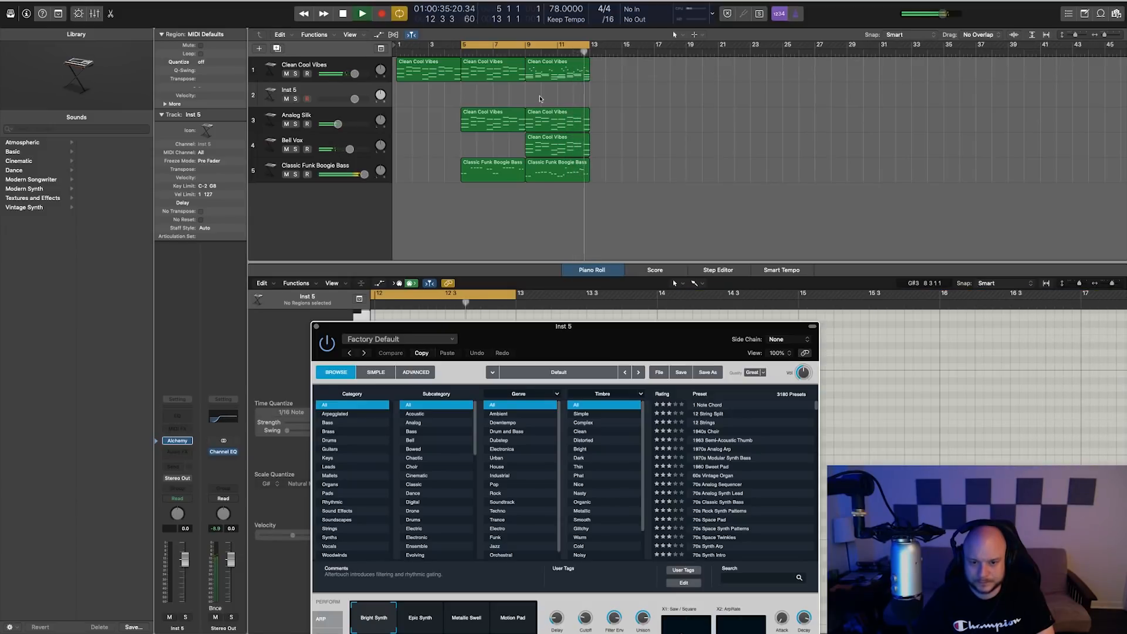
Step: Copy the bar 5 chord region to bar 13 on the new track and loop bars 13 to 17
key("space")
left_click_drag(491, 73, 621, 98)
left_click(544, 44)
left_click_drag(591, 45, 654, 45)
key("space")
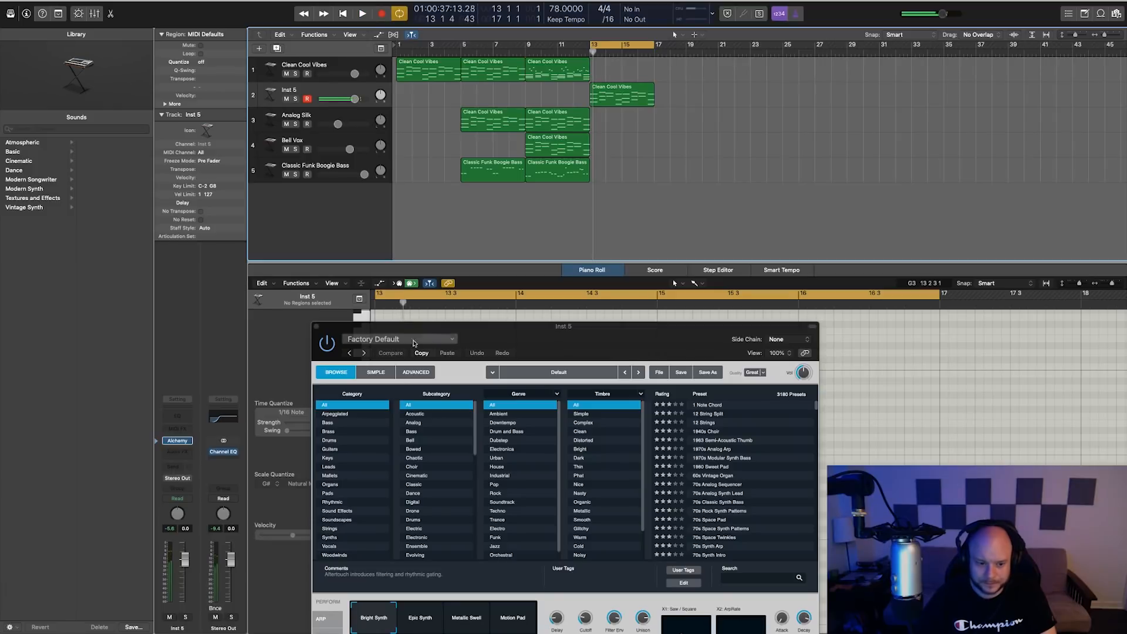
Step: Filter Alchemy's presets to Mallets and audition Droplet Harp, Echo Chimes, Filter Synth, FM Mallet Echoes and Foundry Bells against the loop
left_click(330, 476)
scroll(728, 470, "down", 3)
left_click(714, 480)
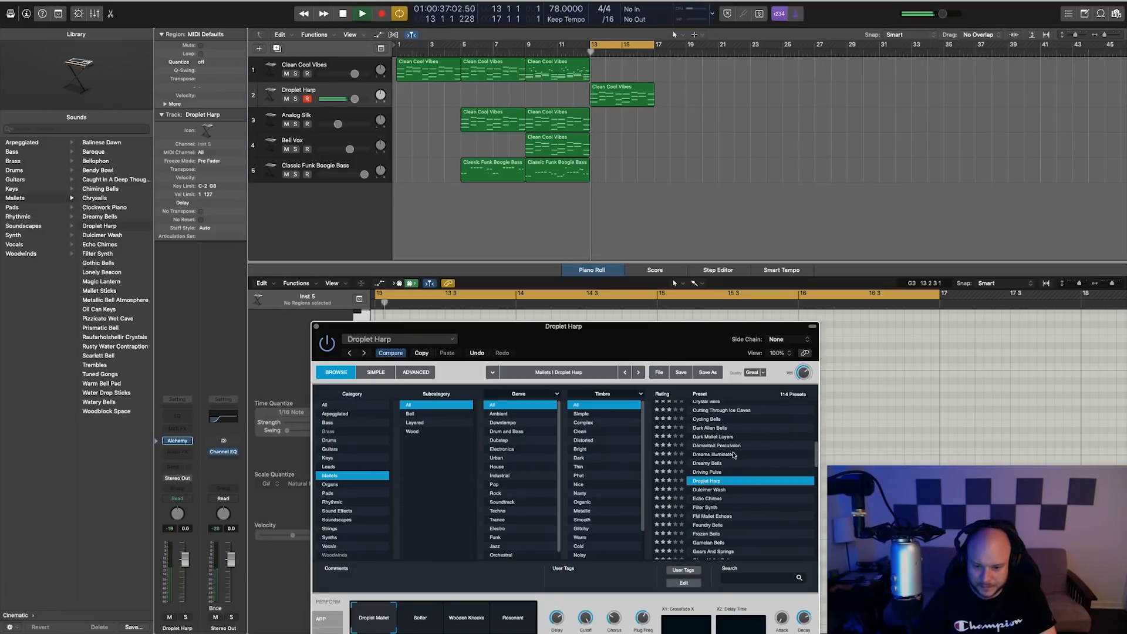
left_click(713, 497)
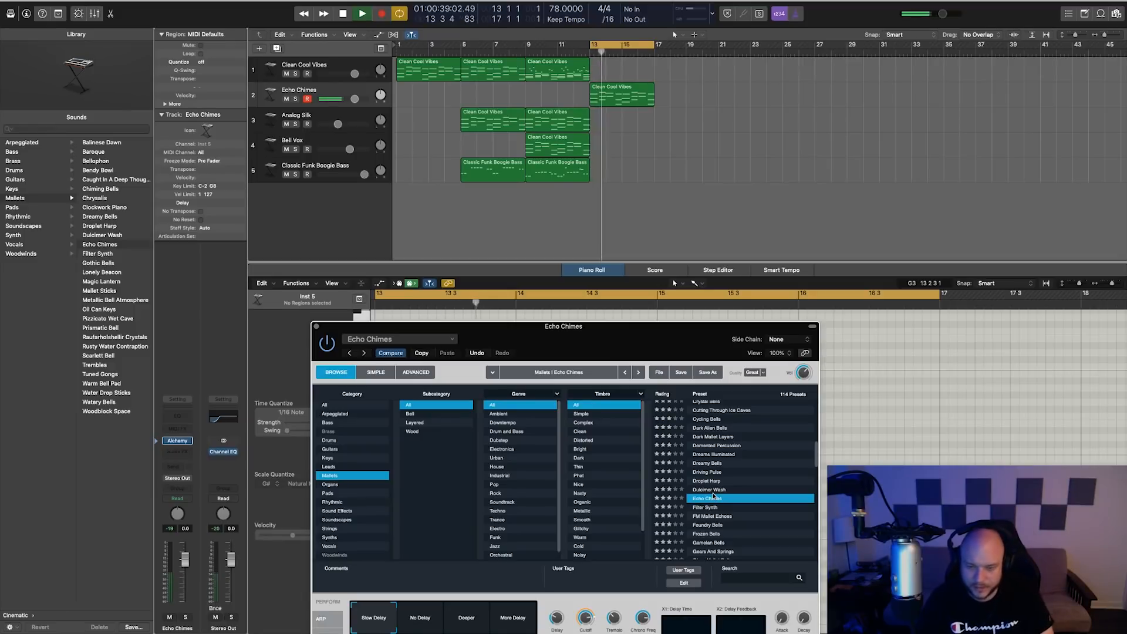
key("Down")
key("Down")
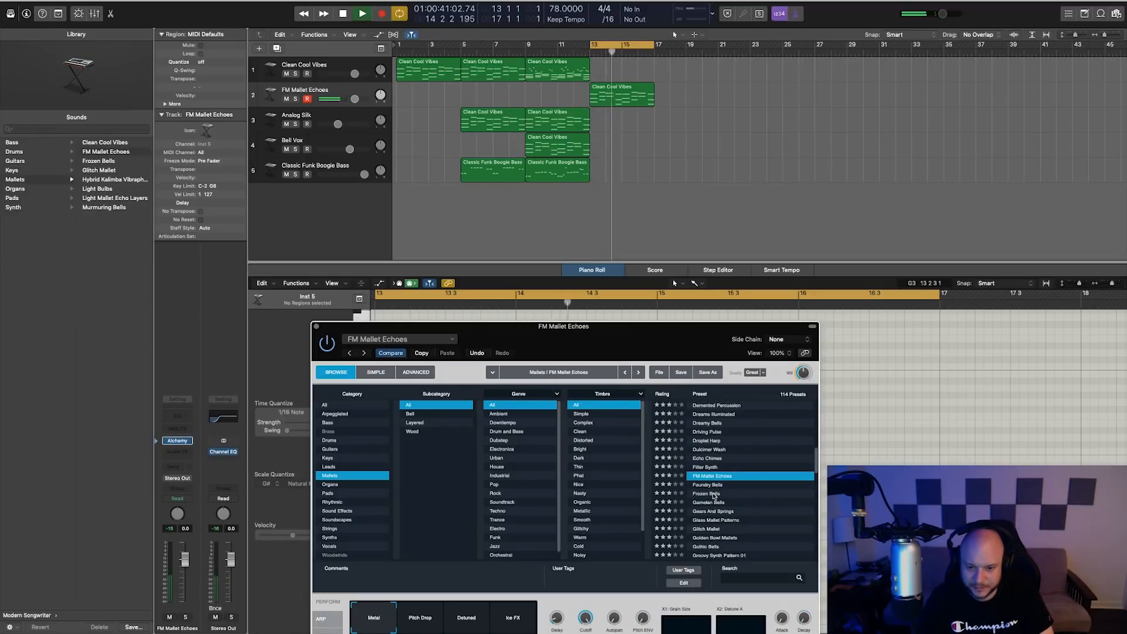
key("Down")
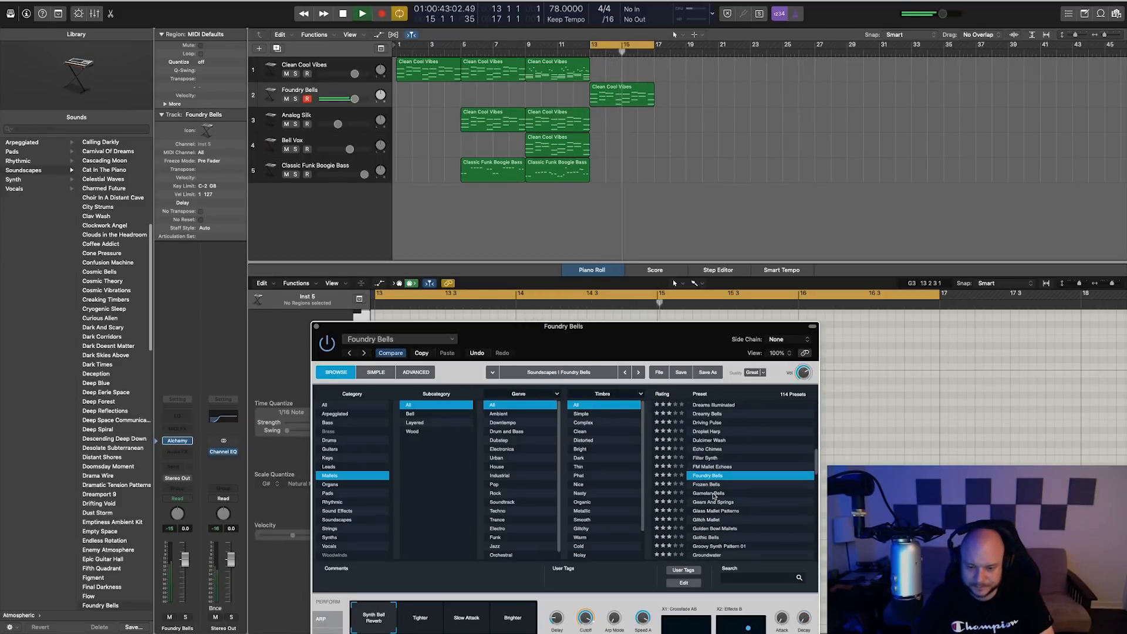
Step: Audition Gamelan Bells, Gears And Springs, Glass Mallet Patterns, Glitch Mallet and Golden Bowl Mallets against the loop
key("Down")
key("Down")
key("Down")
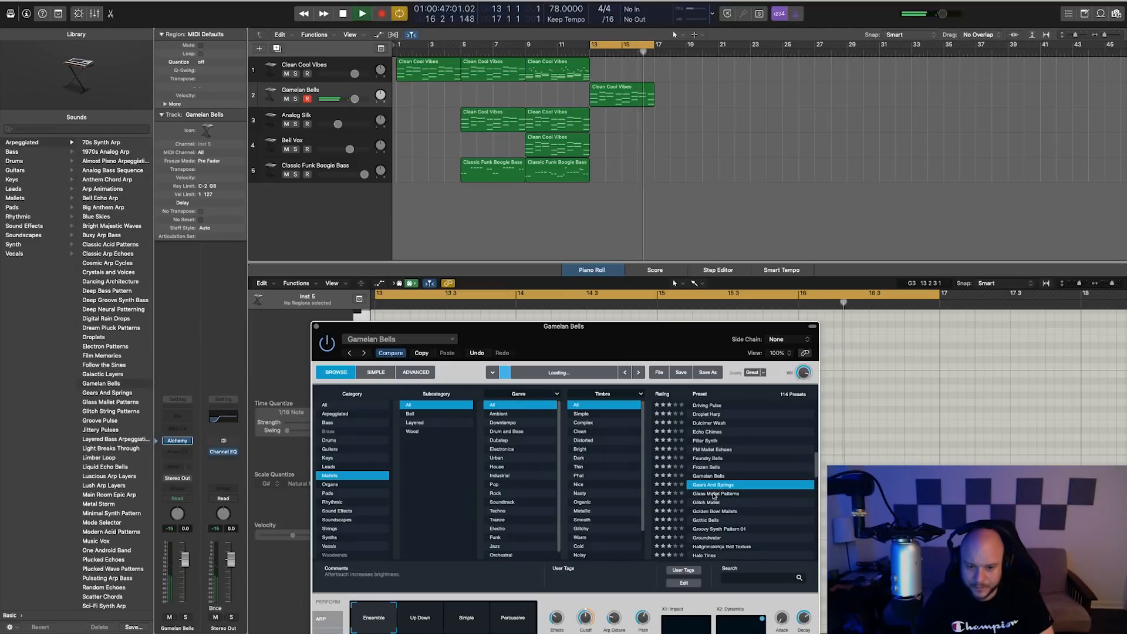
key("Down")
key("Up")
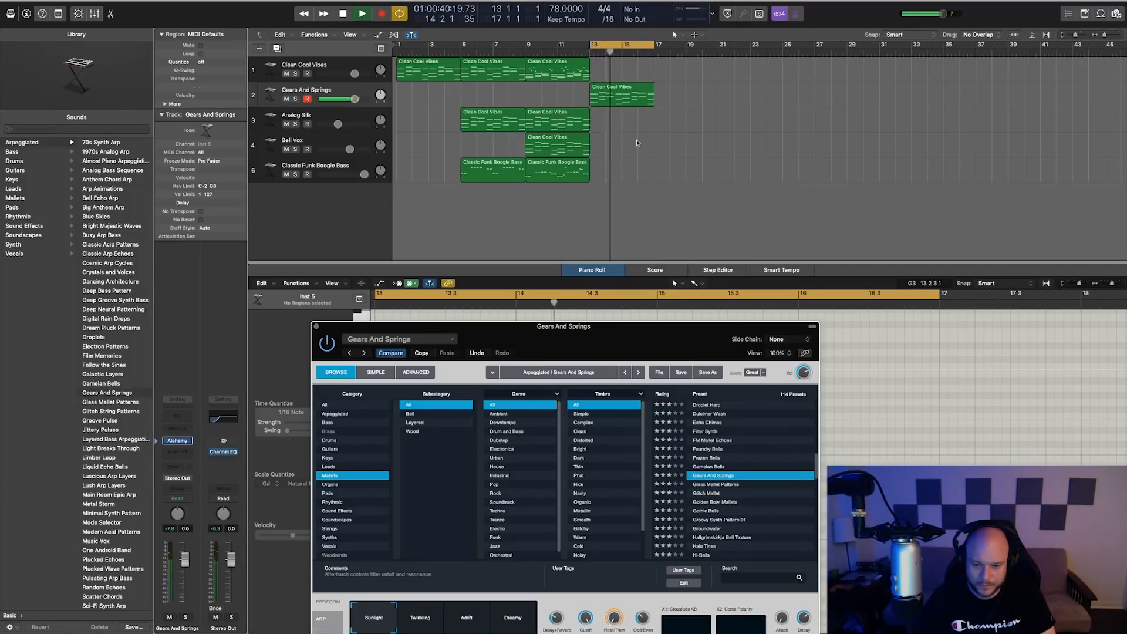
left_click(722, 485)
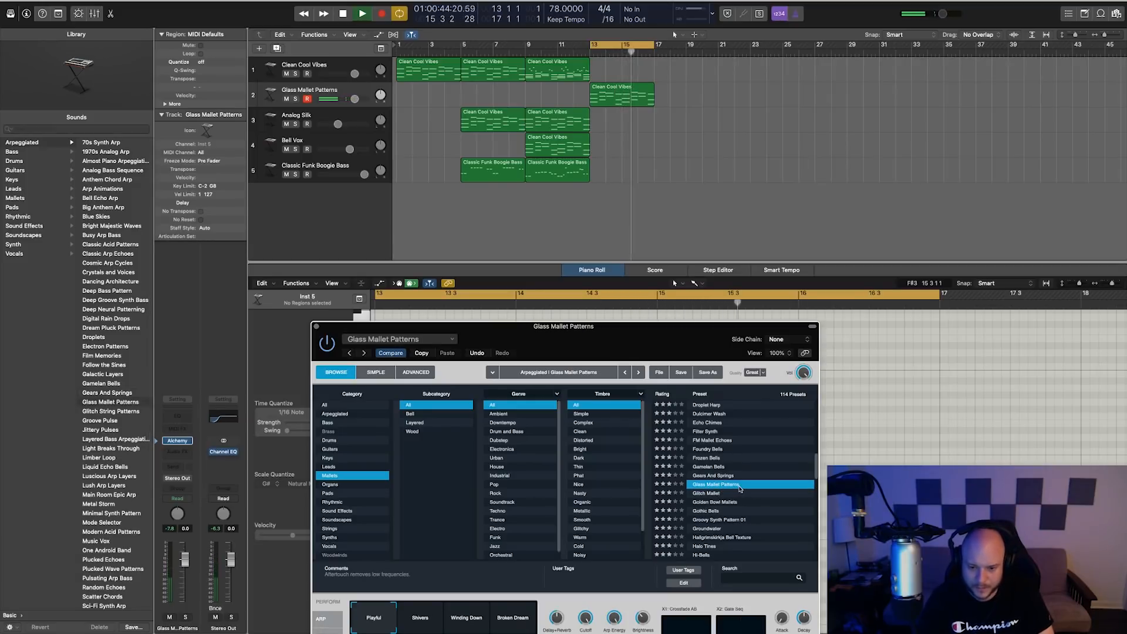
key("Down")
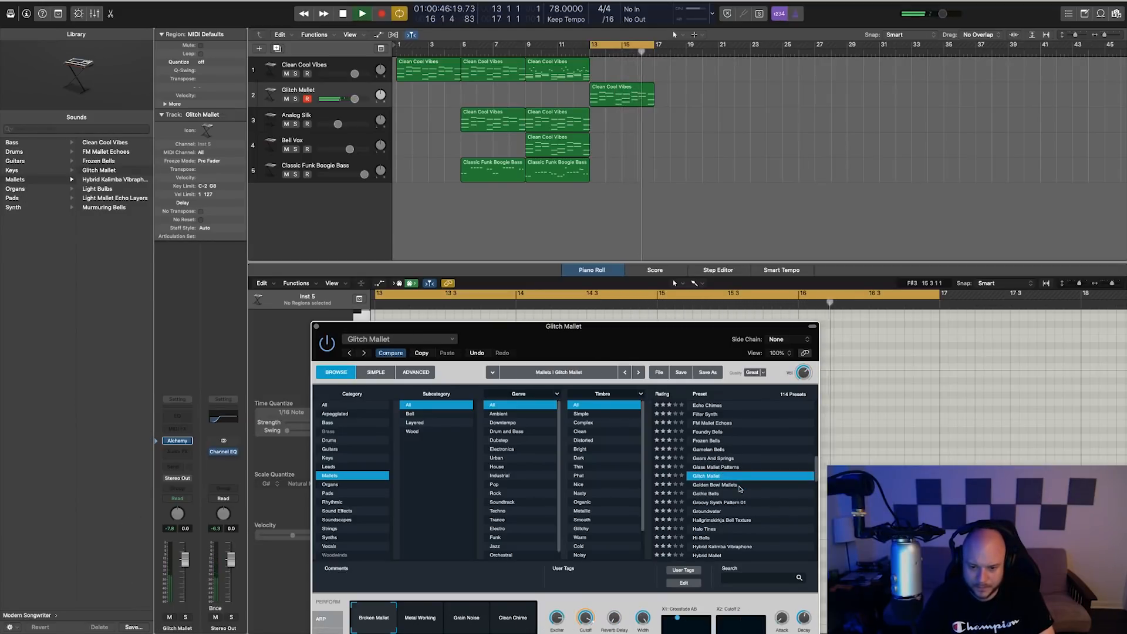
key("Down")
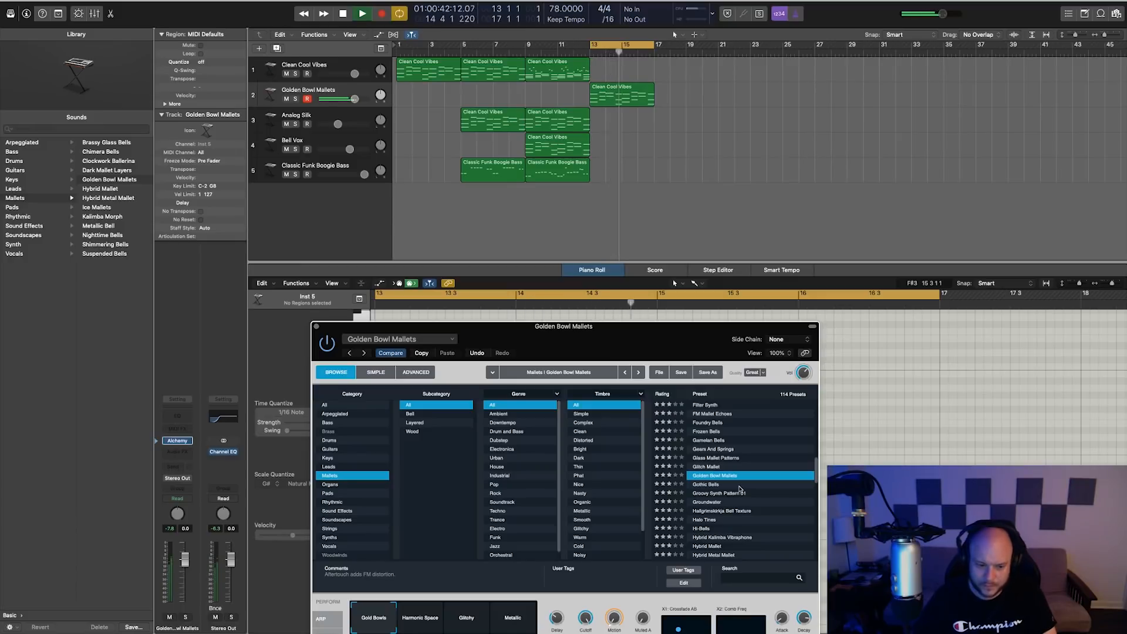
Step: Audition the Golden Bowl Mallets variations from Harmonic Space to Fuzz, moving Alchemy's window so all eight performance snapshots can be reached
left_click(437, 619)
left_click(475, 619)
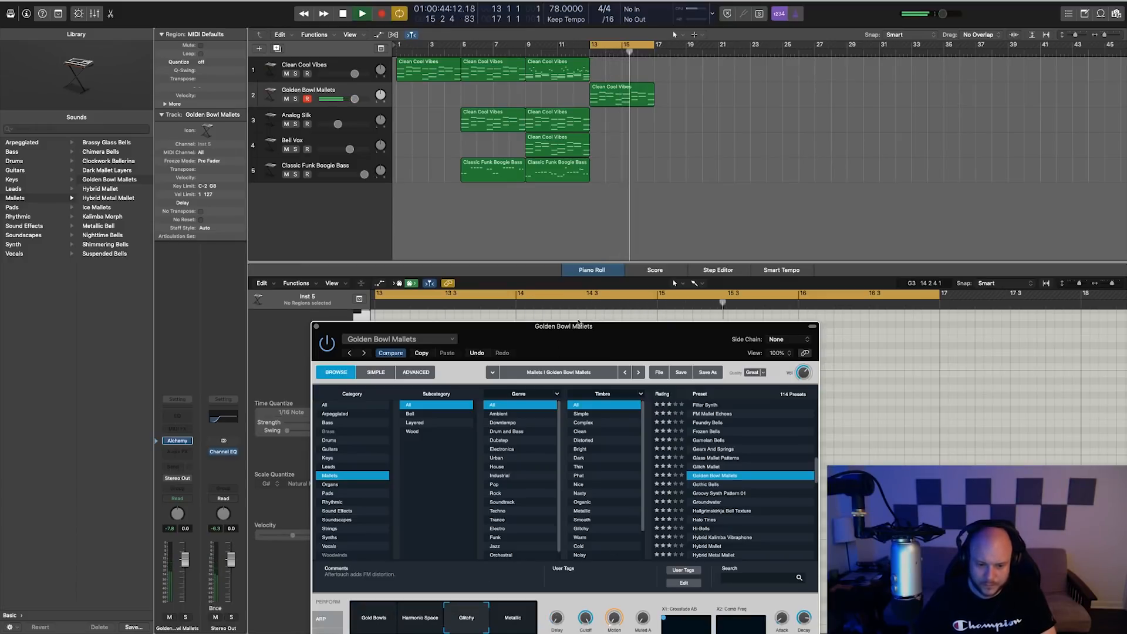
double_click(543, 327)
left_click(486, 496)
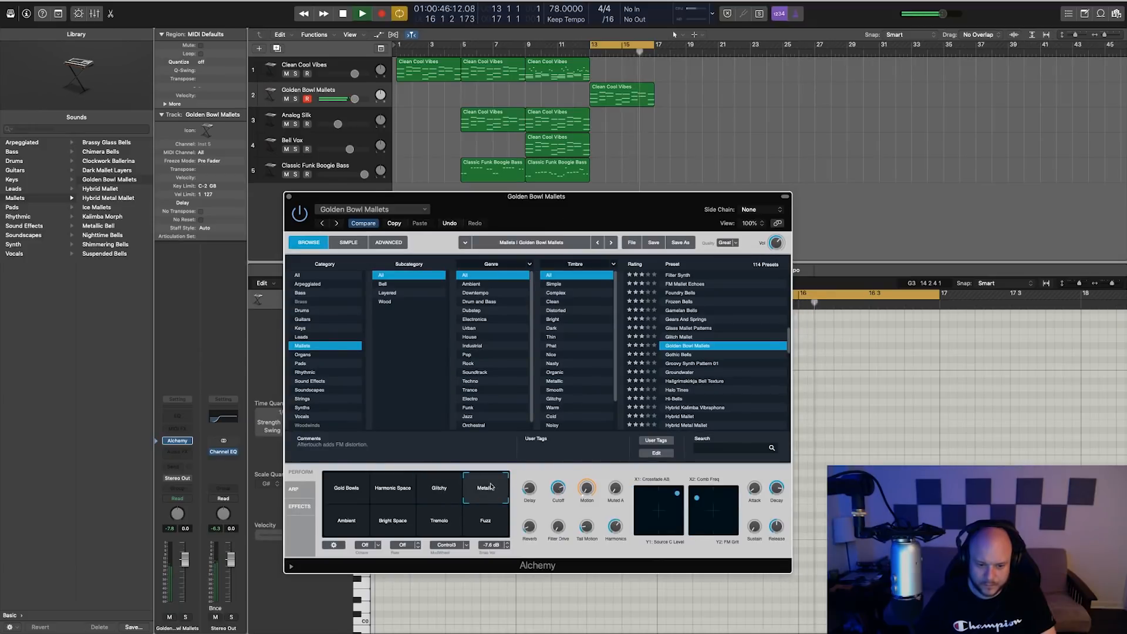
left_click(346, 520)
left_click(392, 520)
left_click(451, 525)
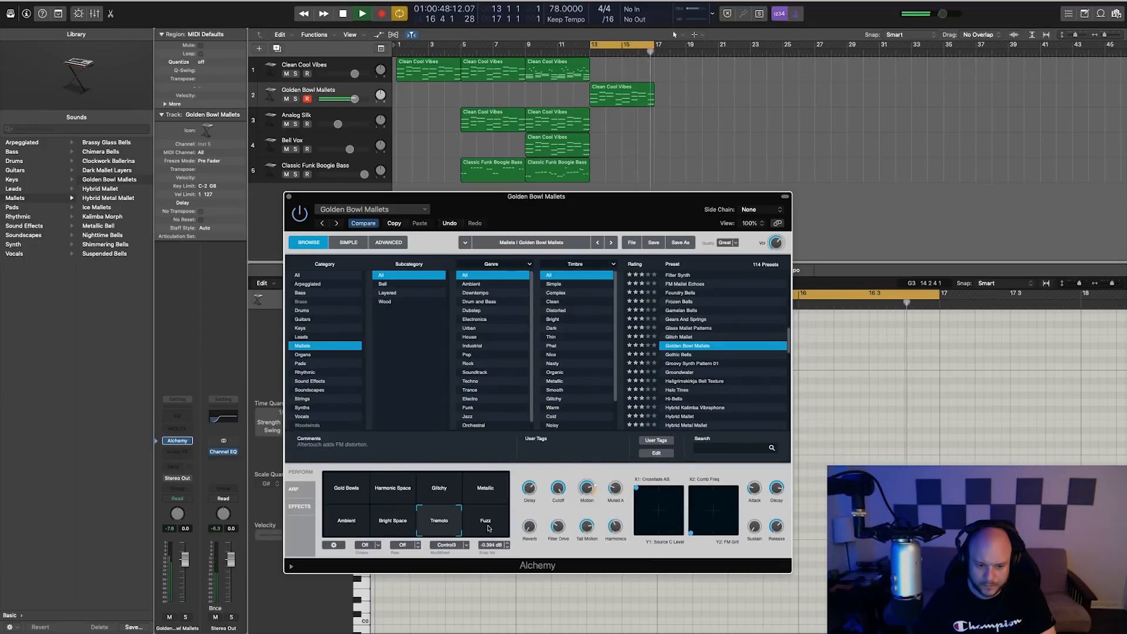
left_click(483, 527)
Step: Try the mallet presets from Gothic Bells to Hi-Bells, load Hybrid Kalimba Vibraphone instead, and close Alchemy
left_click(678, 356)
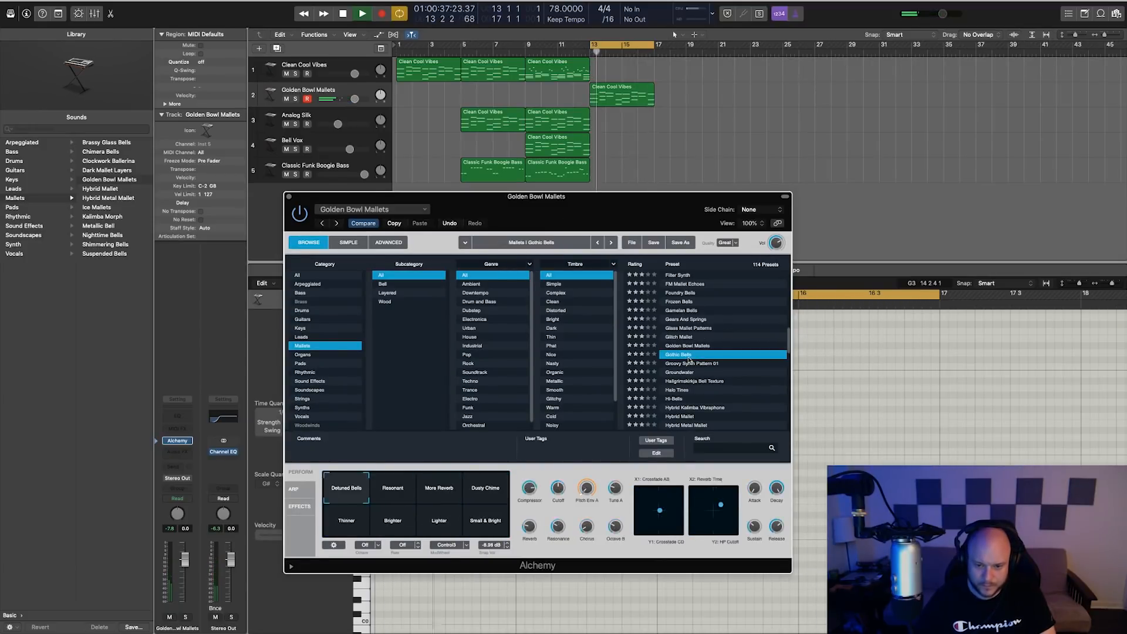
left_click(683, 365)
left_click(685, 373)
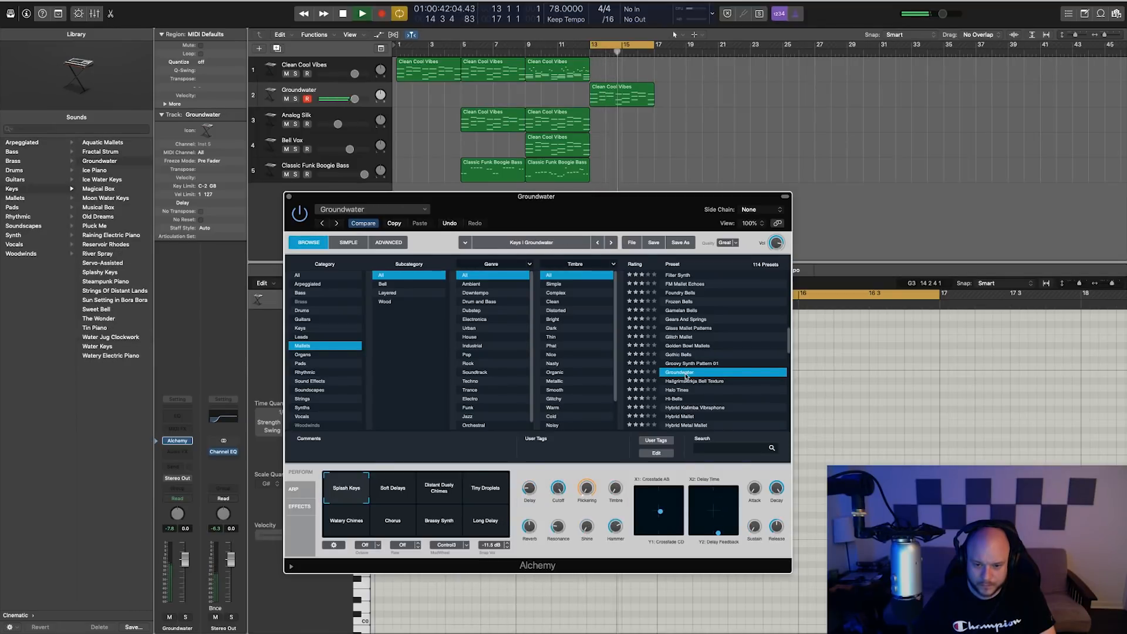
left_click(686, 381)
left_click(686, 390)
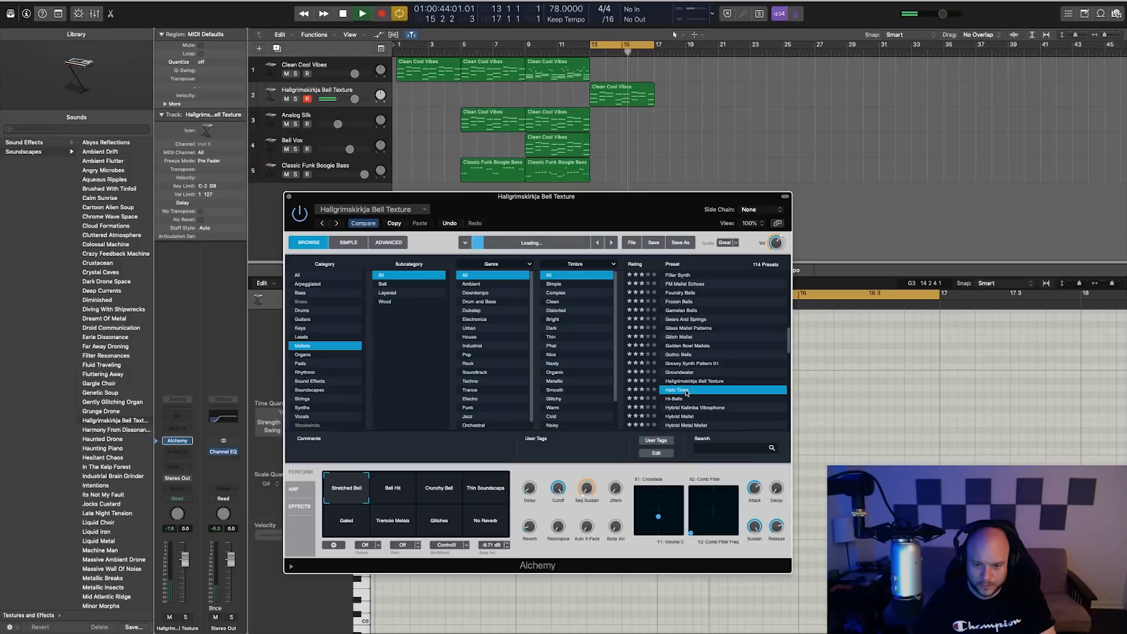
left_click(688, 399)
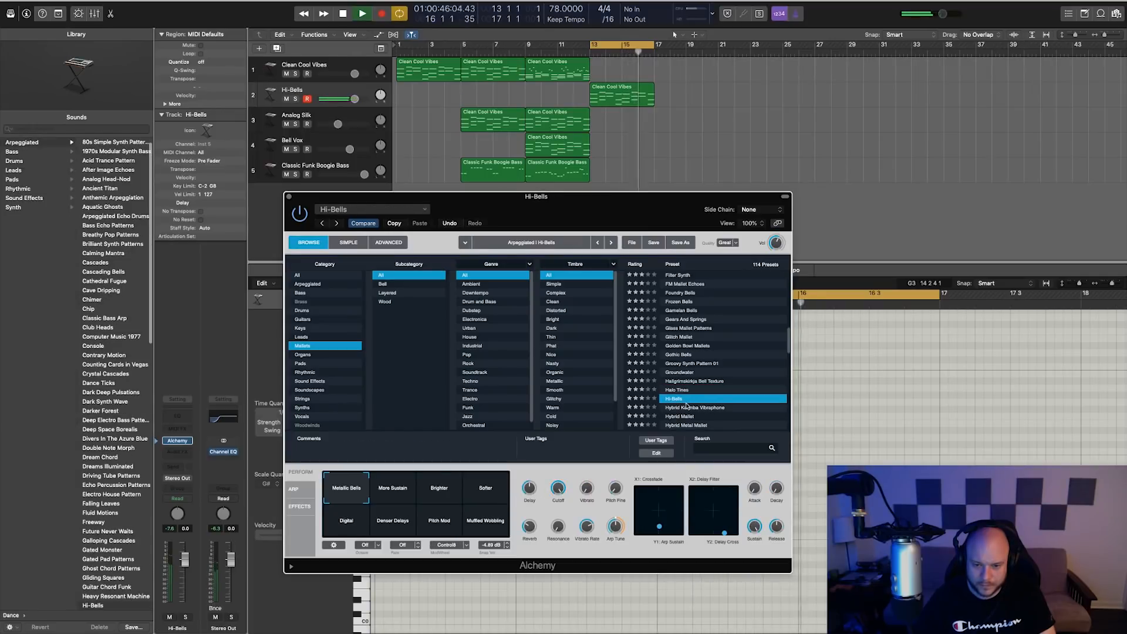
left_click(688, 408)
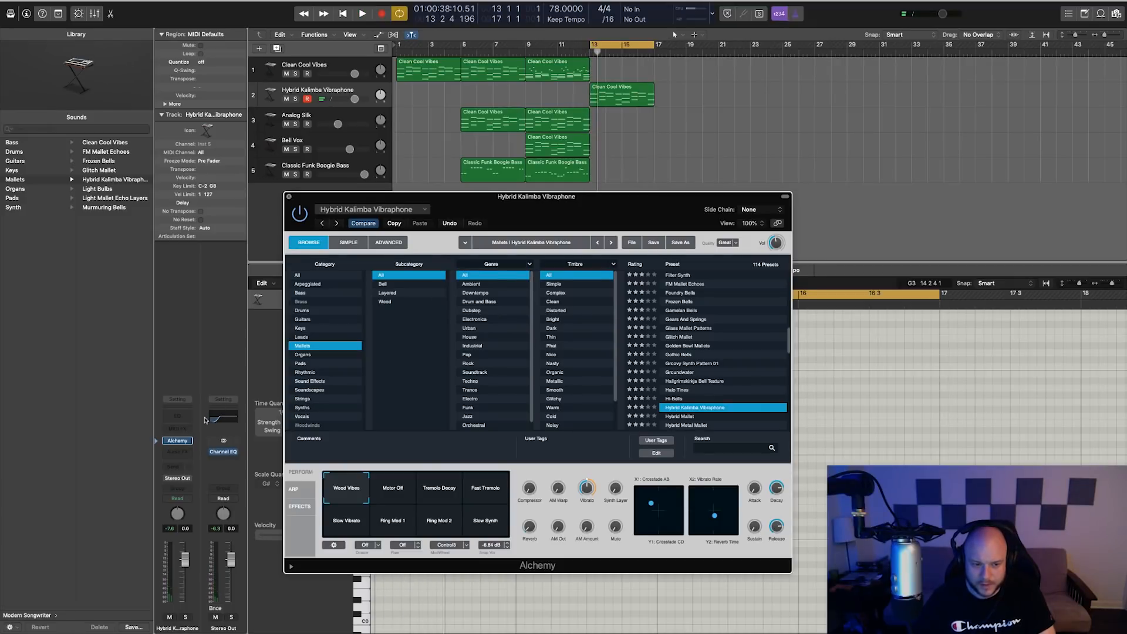
key("super+w")
Step: Turn off the cycle and play the transition from the full arrangement into the Hybrid Kalimba Vibraphone part at bar 13
left_click(575, 52)
left_click(607, 46)
key("space")
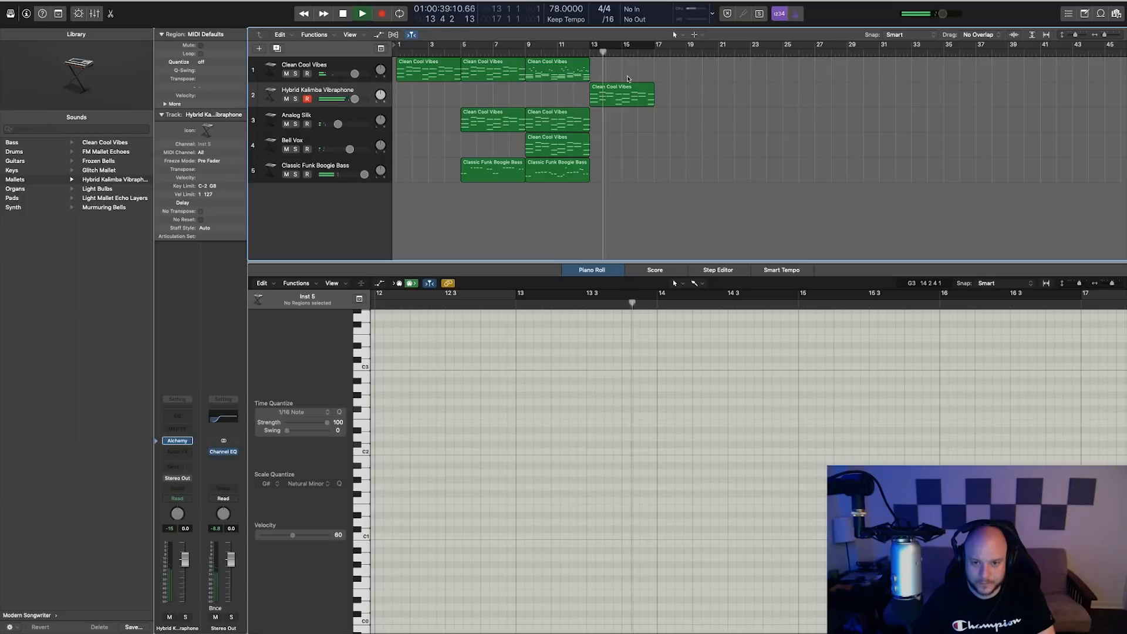
key("space")
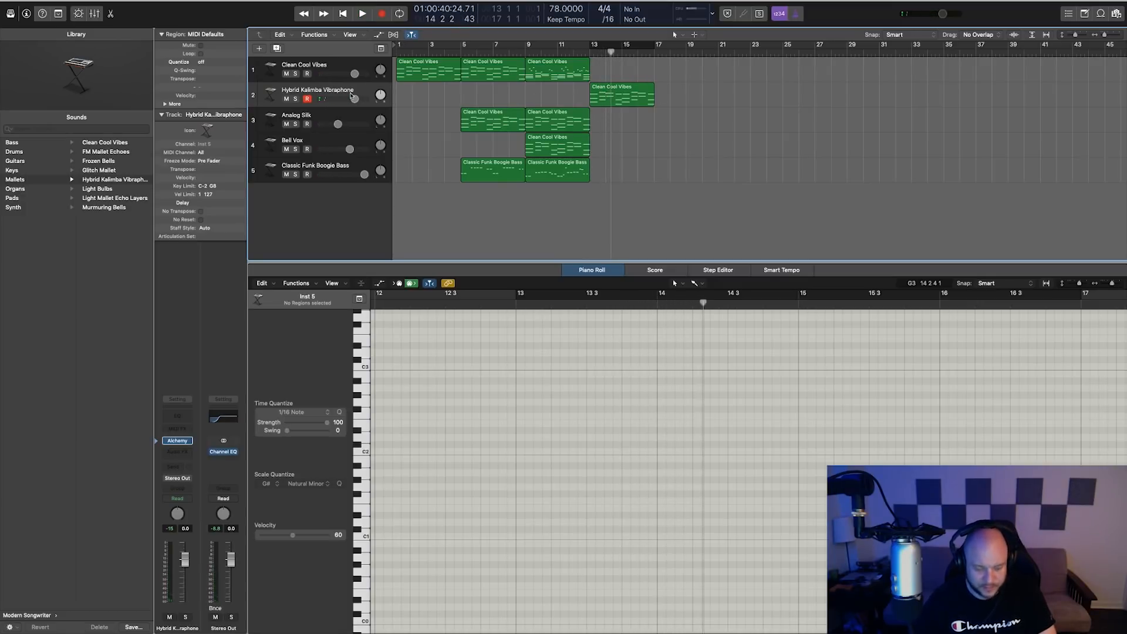
Step: Duplicate the Hybrid Kalimba Vibraphone track with its instrument and copy the bar 13 chord region onto the duplicate
key("super+d")
left_click_drag(597, 94, 597, 119)
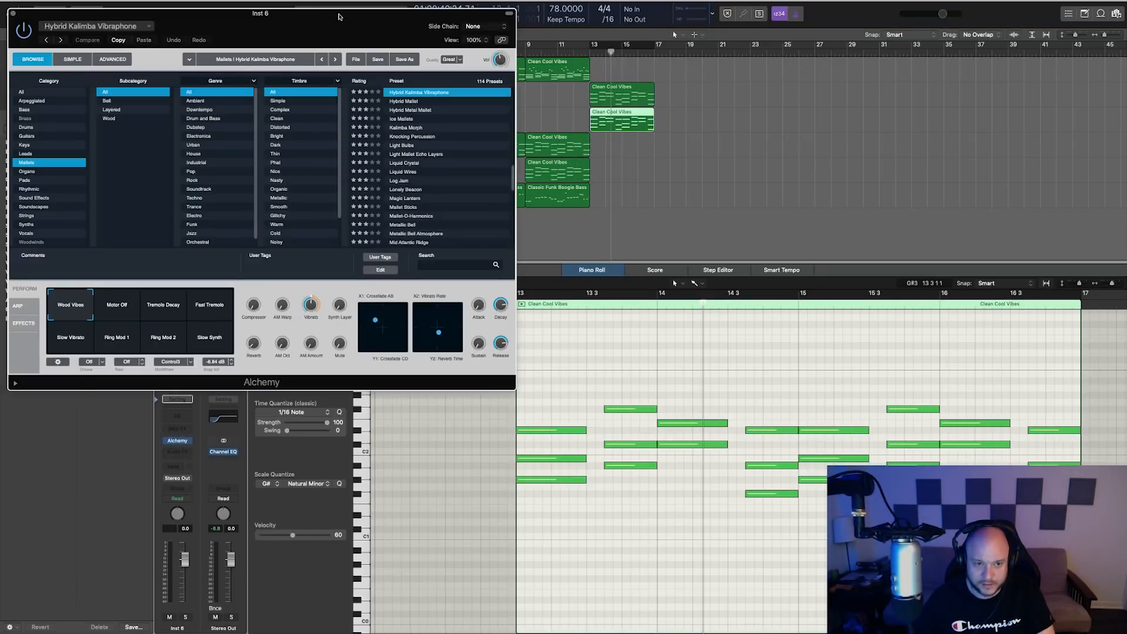
left_click_drag(339, 16, 536, 133)
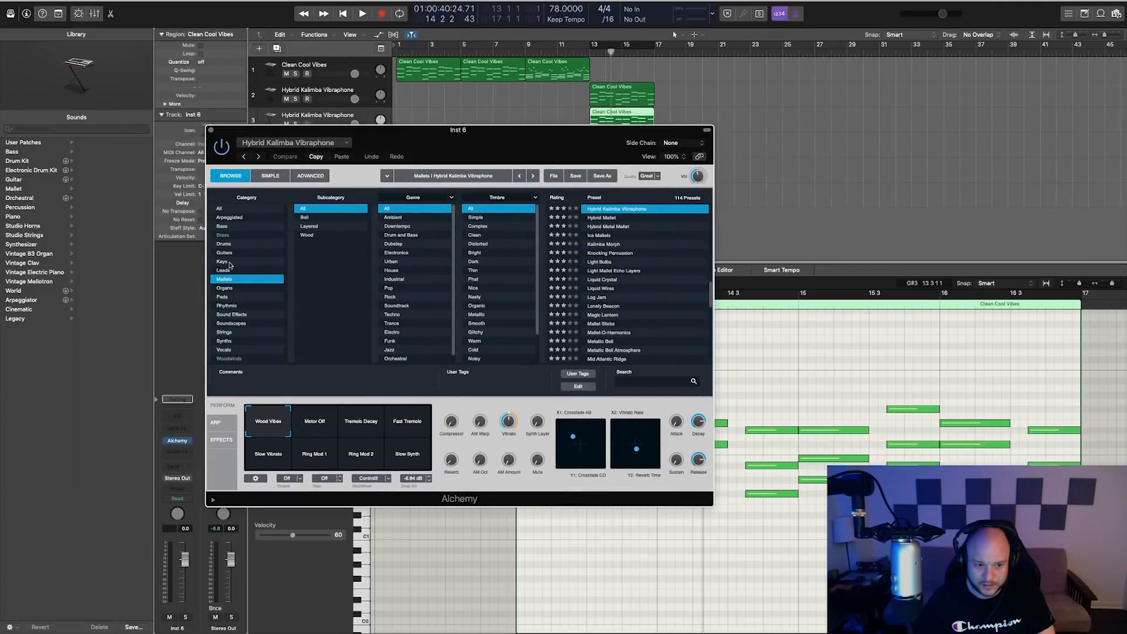
Step: Filter the duplicate's presets to Keys and audition Glassy Bell Pad, Hidden Voices, Harpsichord-Mute and Harpsichord Synth with bars 13 to 17 looping
left_click(230, 264)
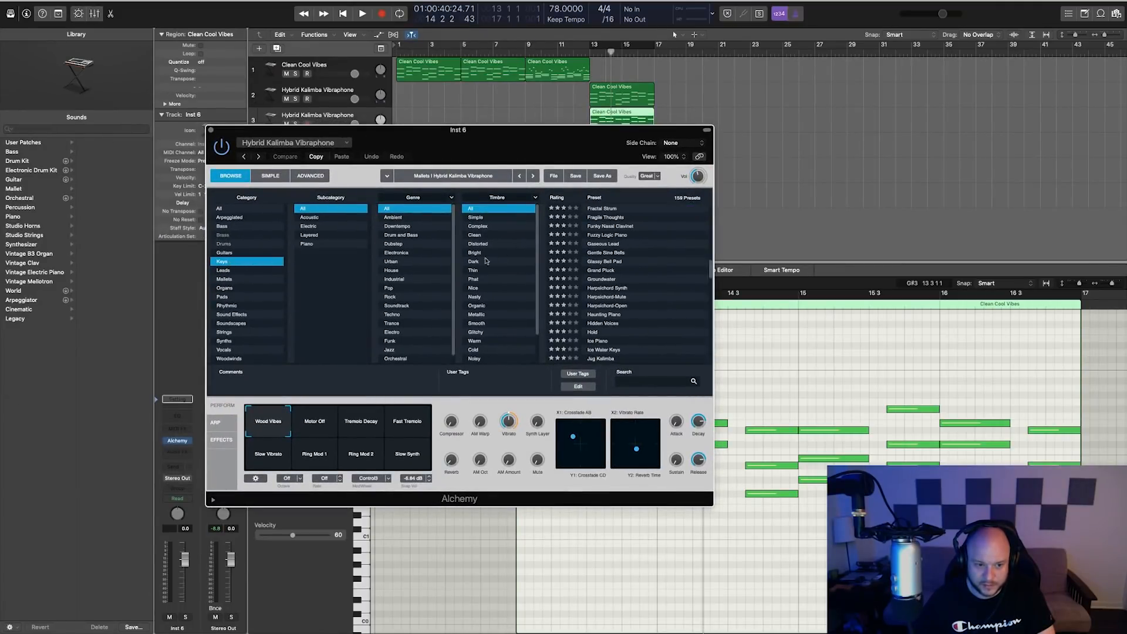
left_click(604, 261)
key("space")
left_click(594, 44)
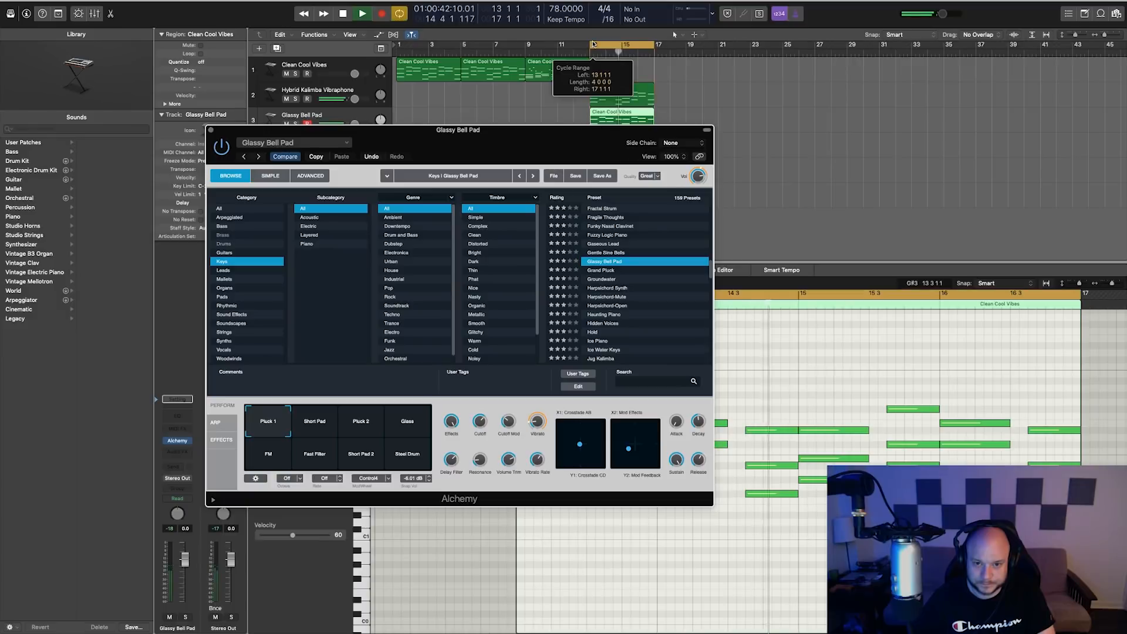
left_click(624, 323)
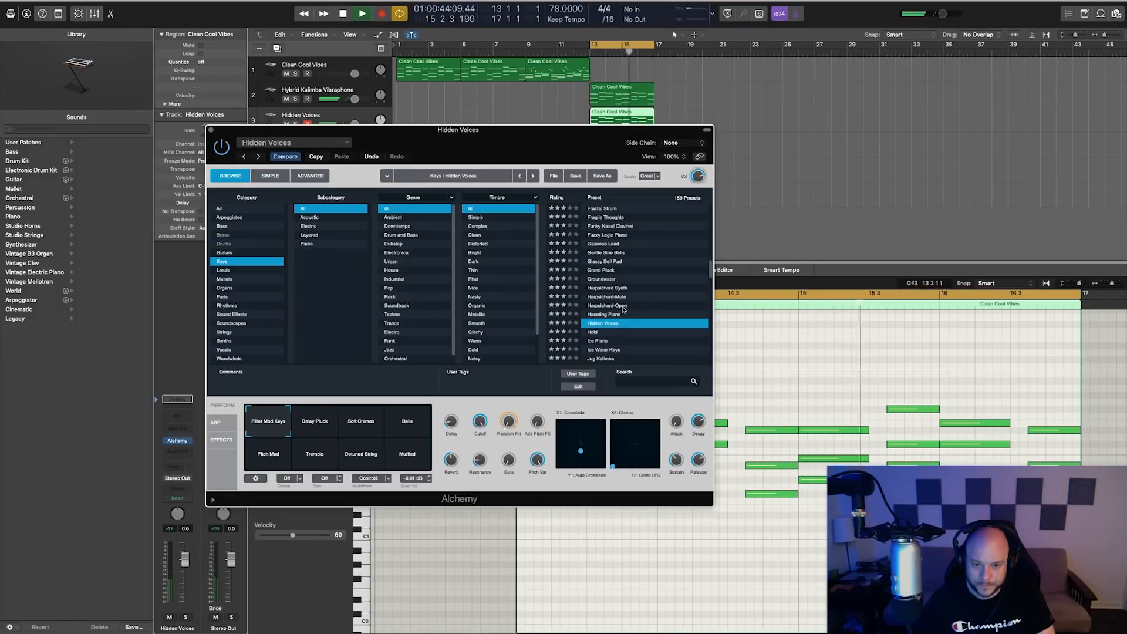
left_click(610, 297)
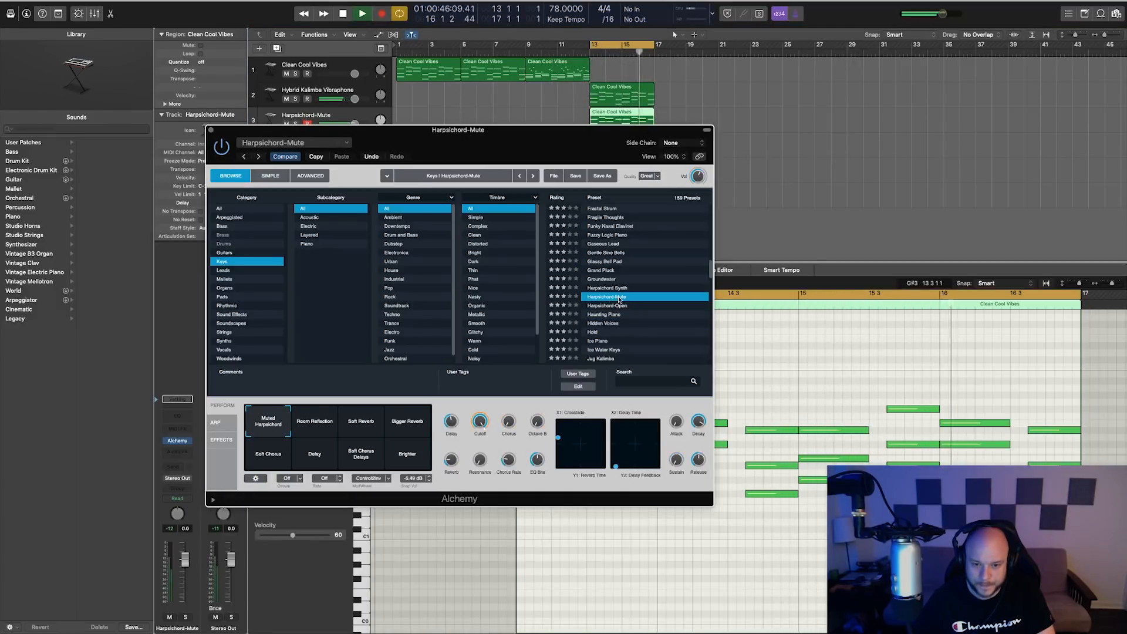
left_click(610, 288)
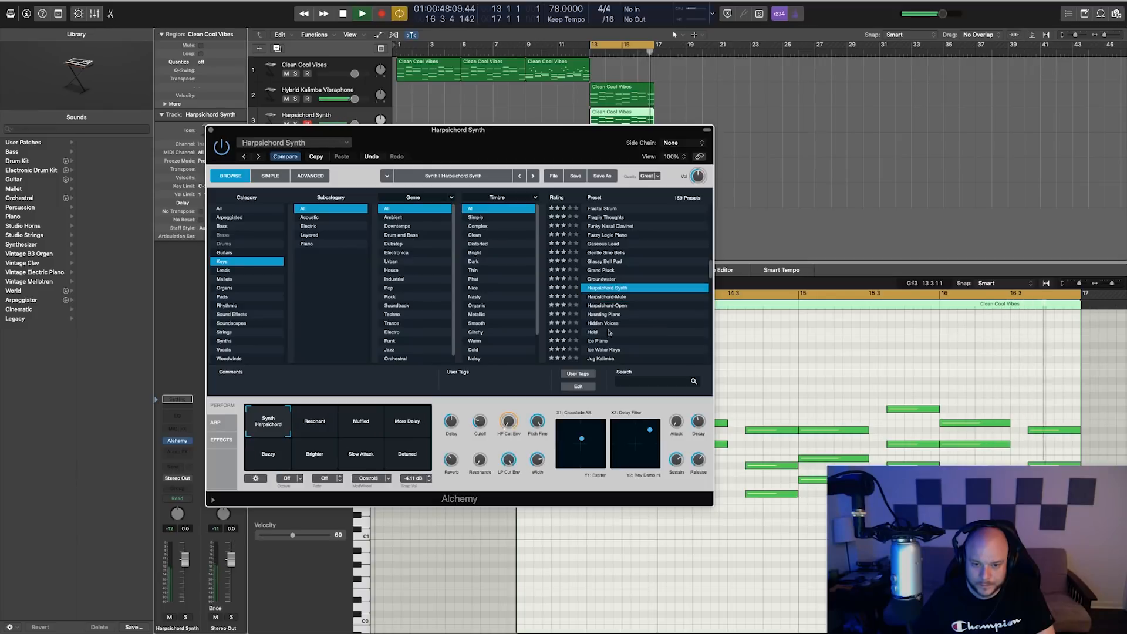
Step: Try Ice Water Keys, Jug Kalimba and Lazy Vibes, load Lemon Fields on the duplicate track, and close Alchemy
left_click(605, 349)
scroll(614, 304, "down", 4)
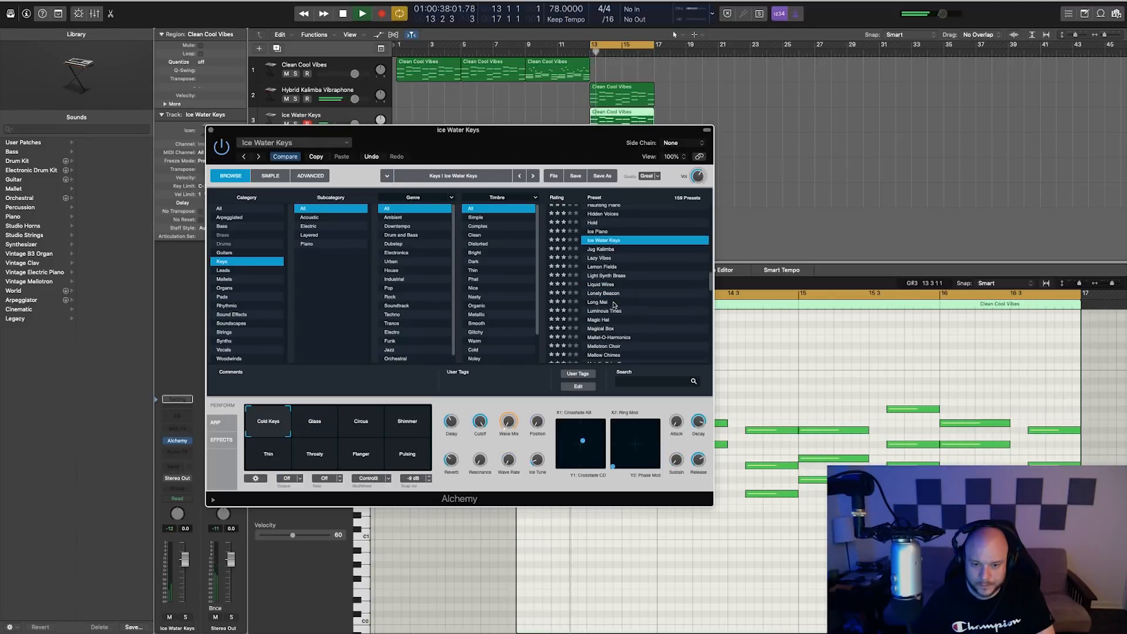
left_click(606, 251)
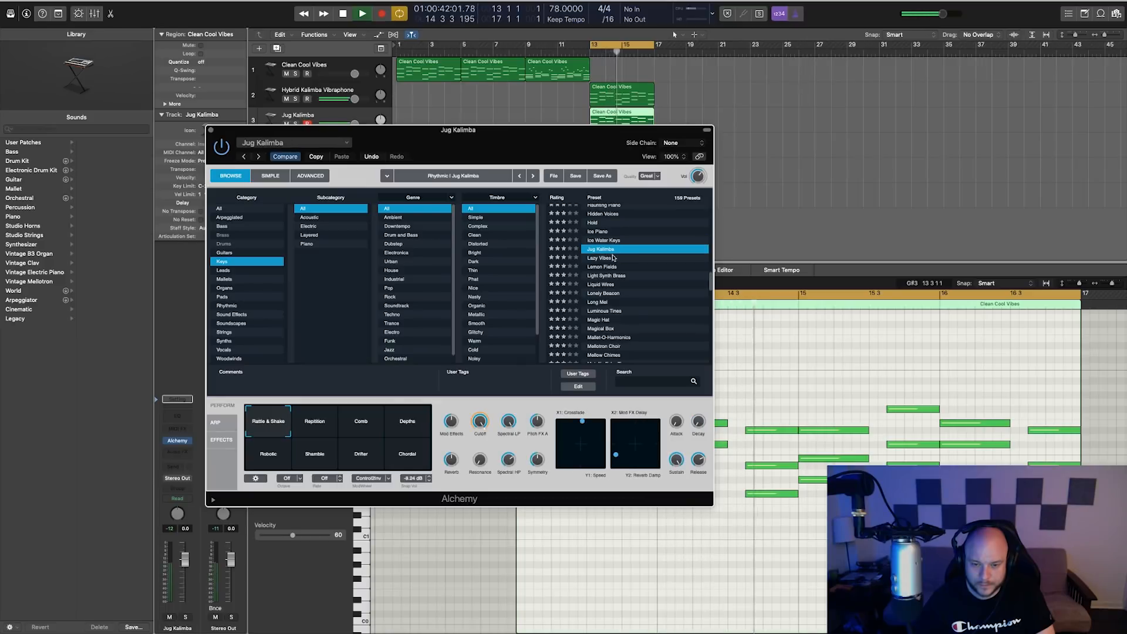
left_click(607, 260)
left_click(639, 268)
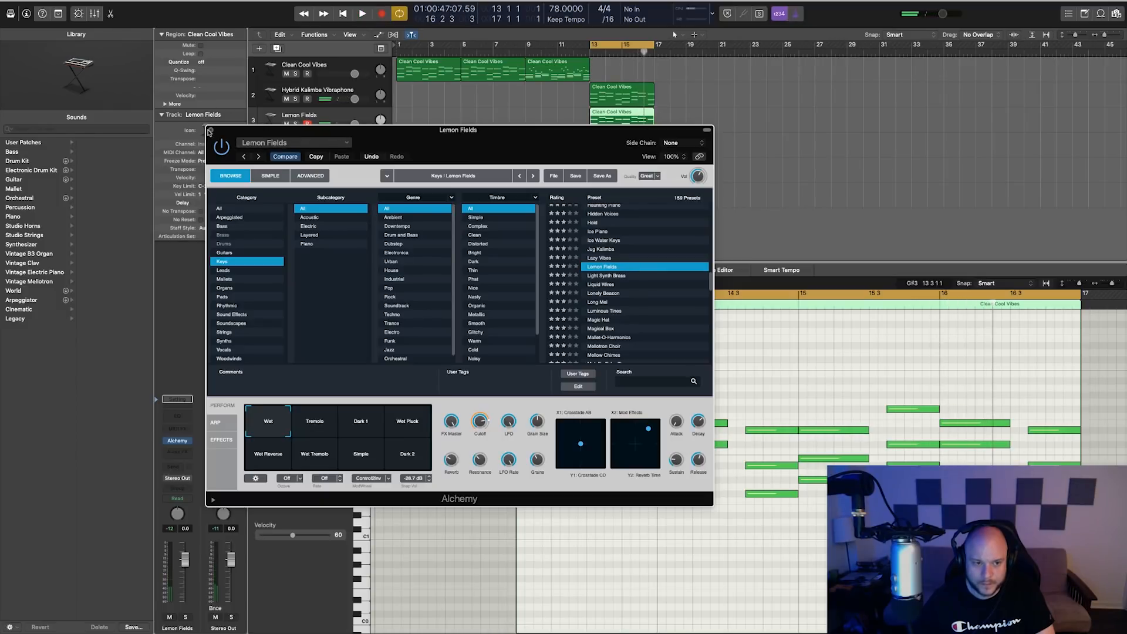
left_click(211, 130)
Step: Transpose all notes in the Lemon Fields region down an octave
left_click(615, 353)
key("super+a")
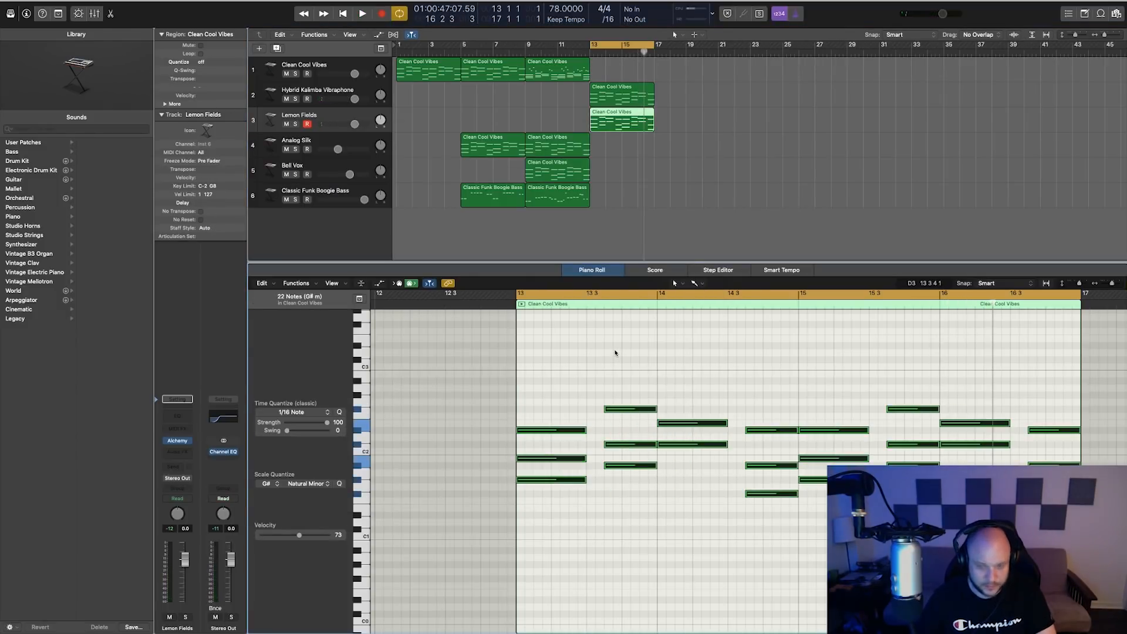
key("alt+shift+Down")
Step: Transpose all notes in the Hybrid Kalimba Vibraphone region up an octave and play the result
left_click(626, 94)
left_click(638, 350)
key("super+a")
key("alt+shift+Up")
key("space")
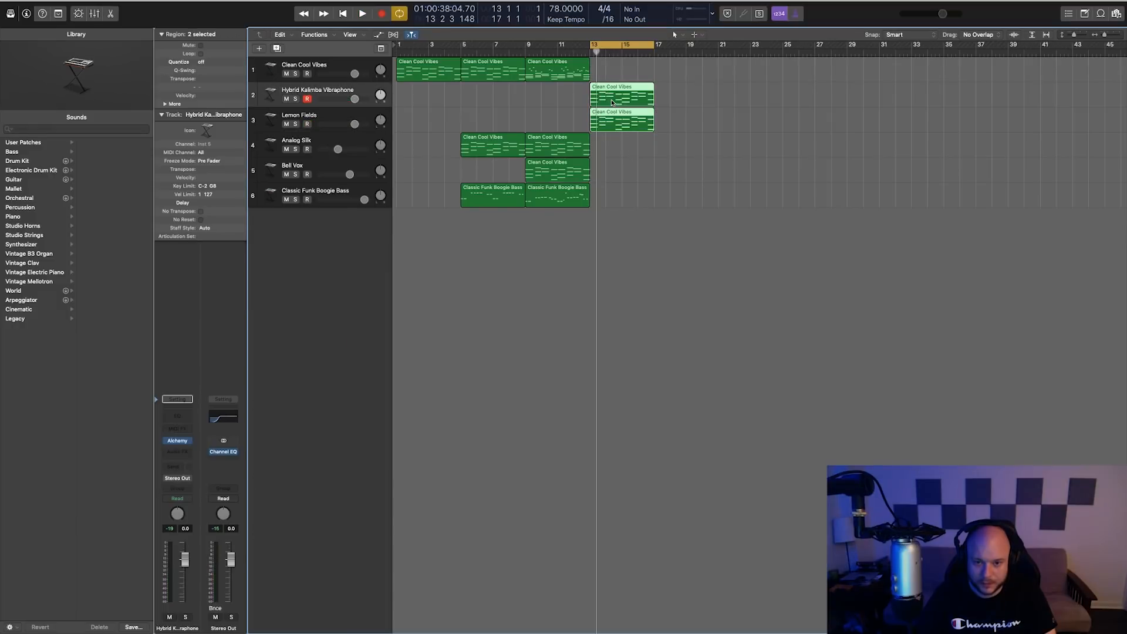
Step: Play the bar 13 loop and compare Lemon Fields and Hybrid Kalimba Vibraphone by soloing each in turn
left_click(534, 95)
left_click(364, 91)
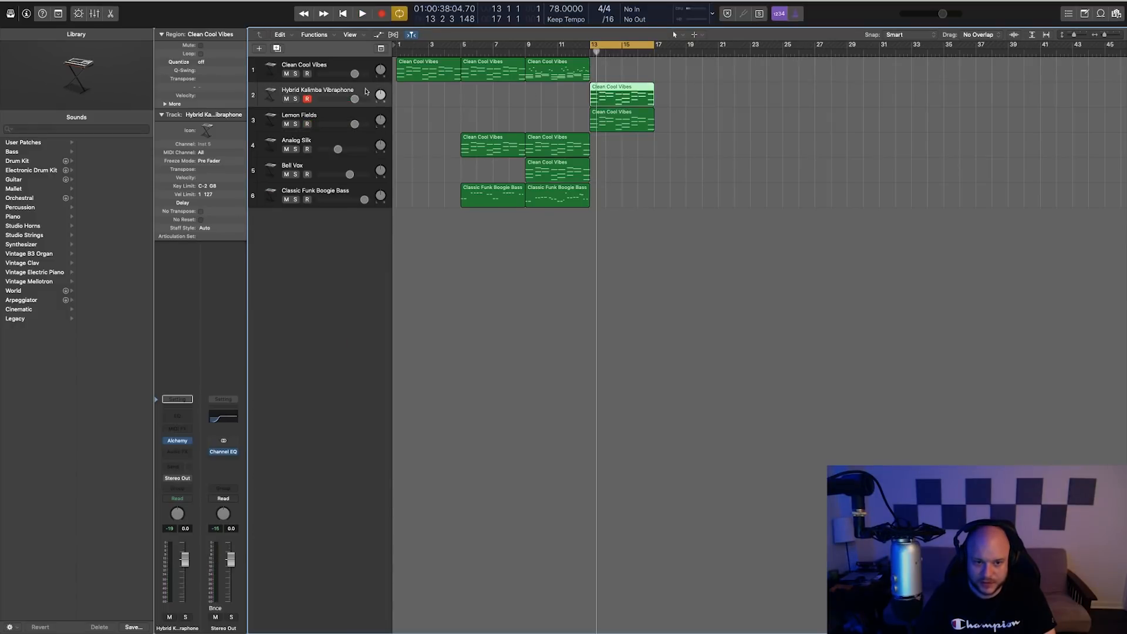
key("space")
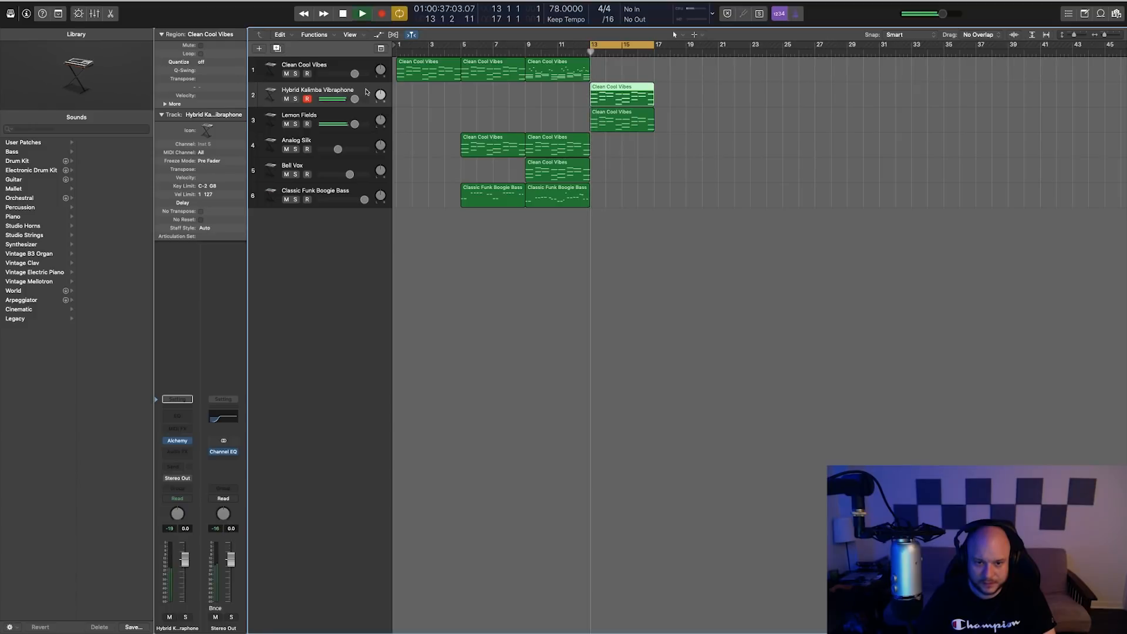
left_click(296, 124)
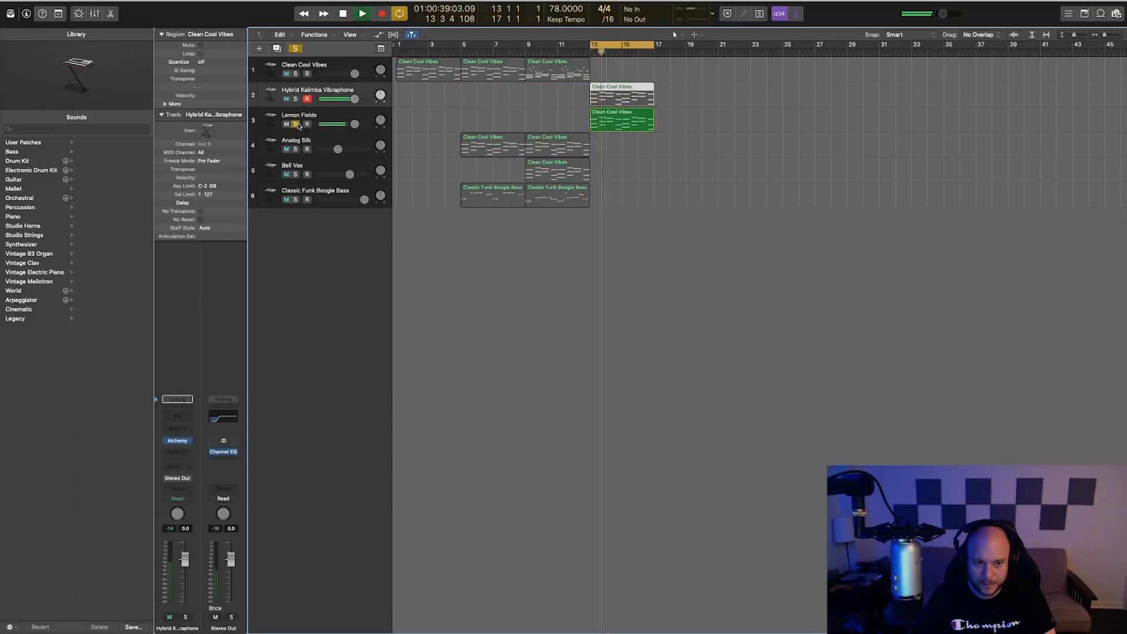
key("s")
left_click(296, 124)
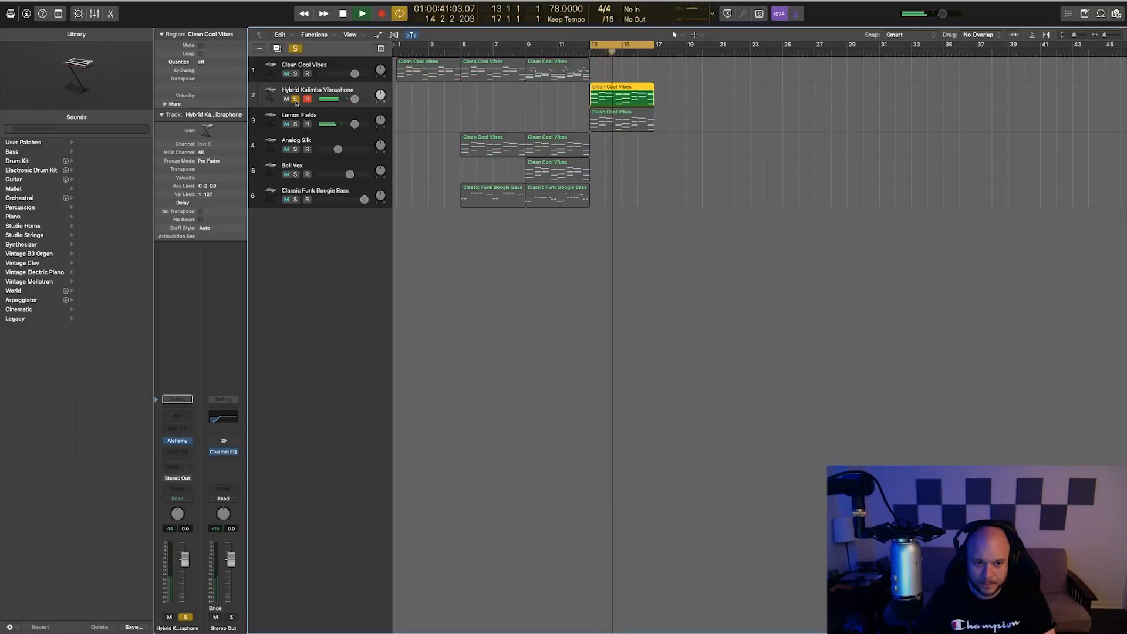
left_click(295, 98)
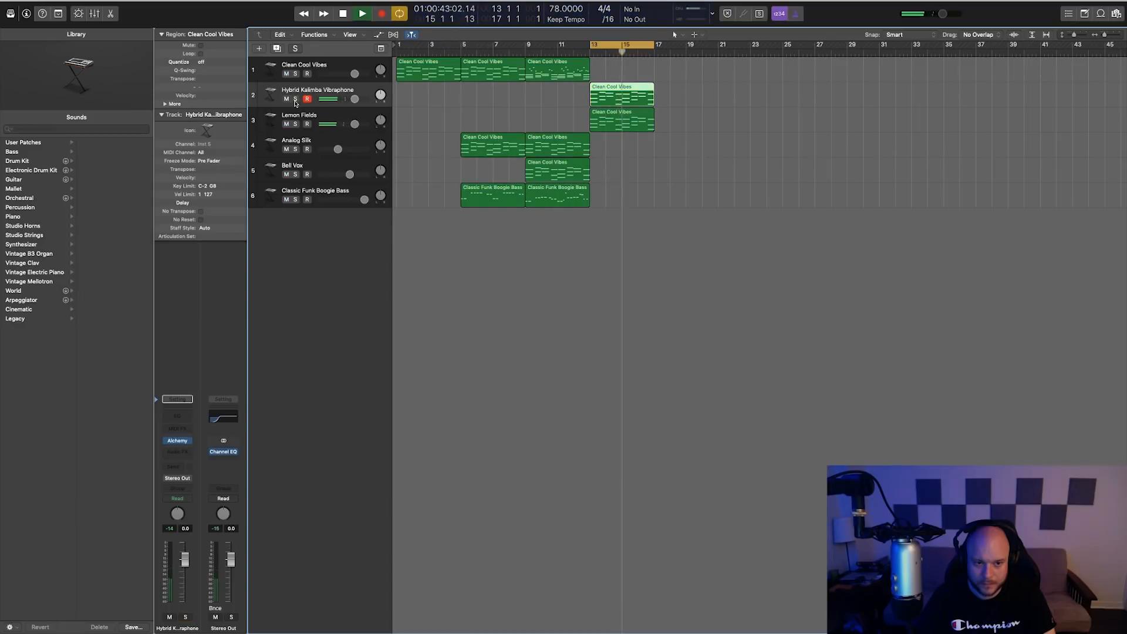
Step: Solo the Lemon Fields track and insert the Arpeggiator MIDI effect on it
left_click(297, 124)
left_click(295, 98)
left_click(381, 124)
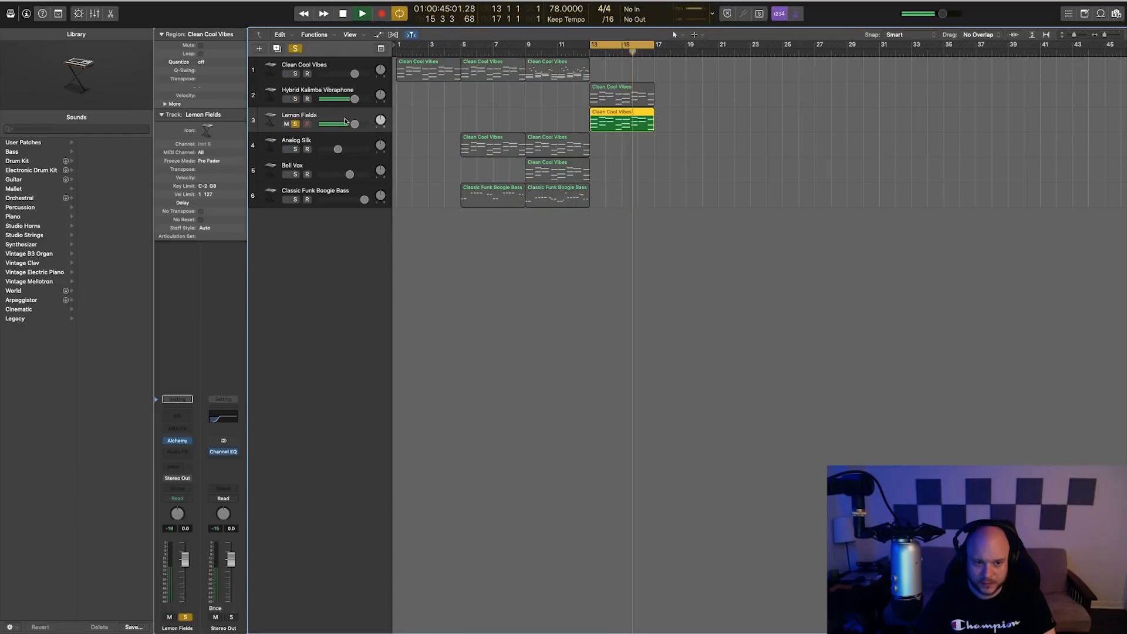
left_click(295, 49)
left_click(296, 49)
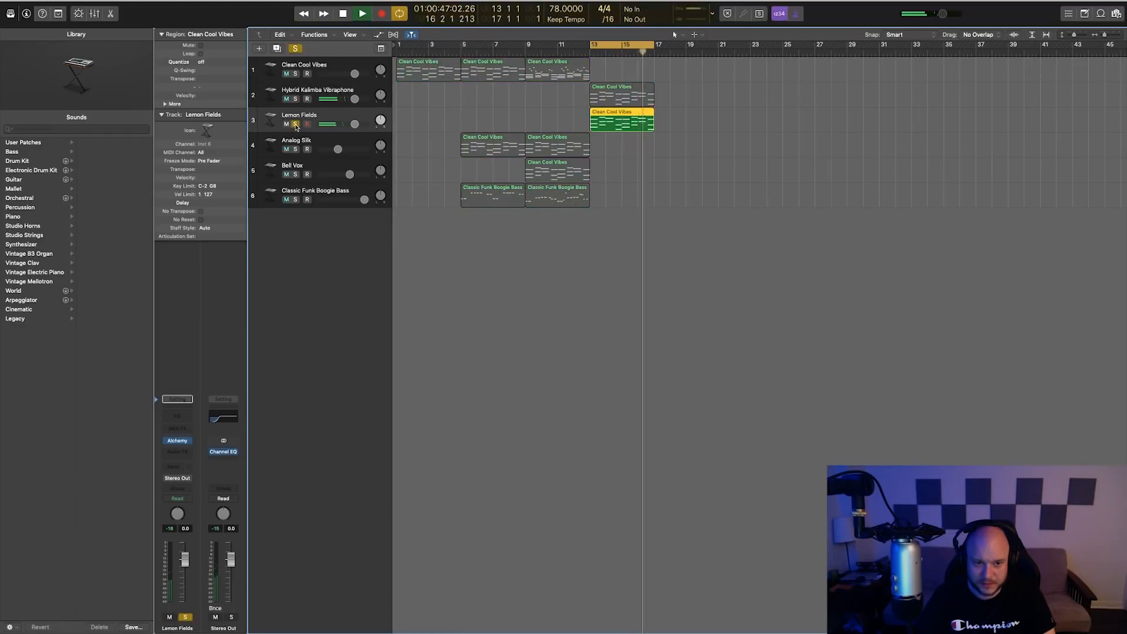
left_click(178, 429)
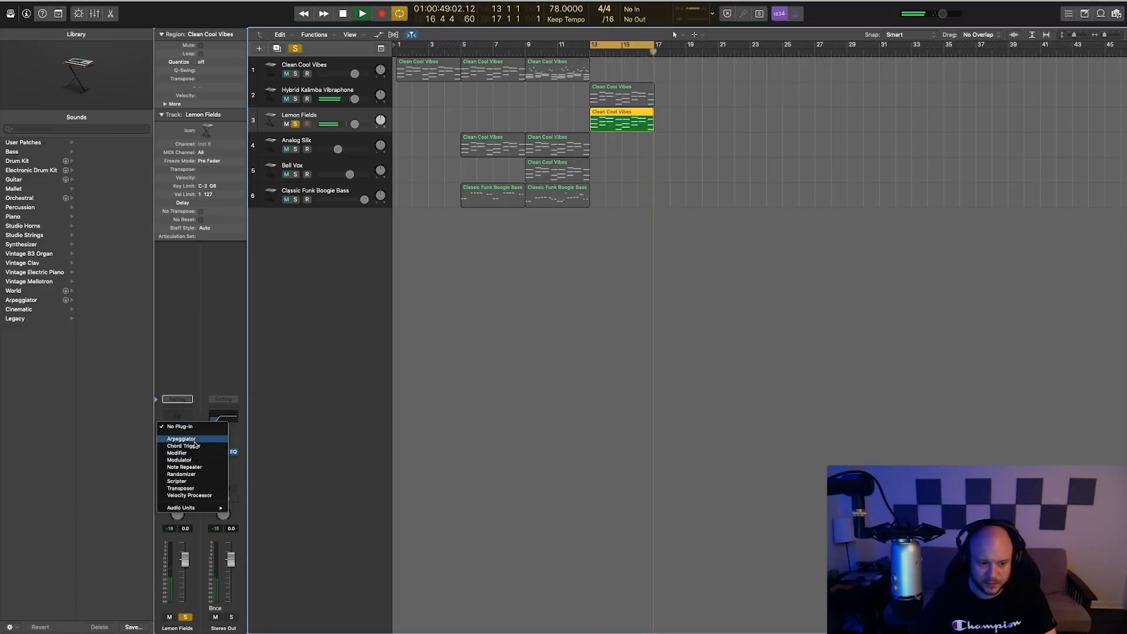
left_click(597, 247)
left_click_drag(226, 31, 409, 135)
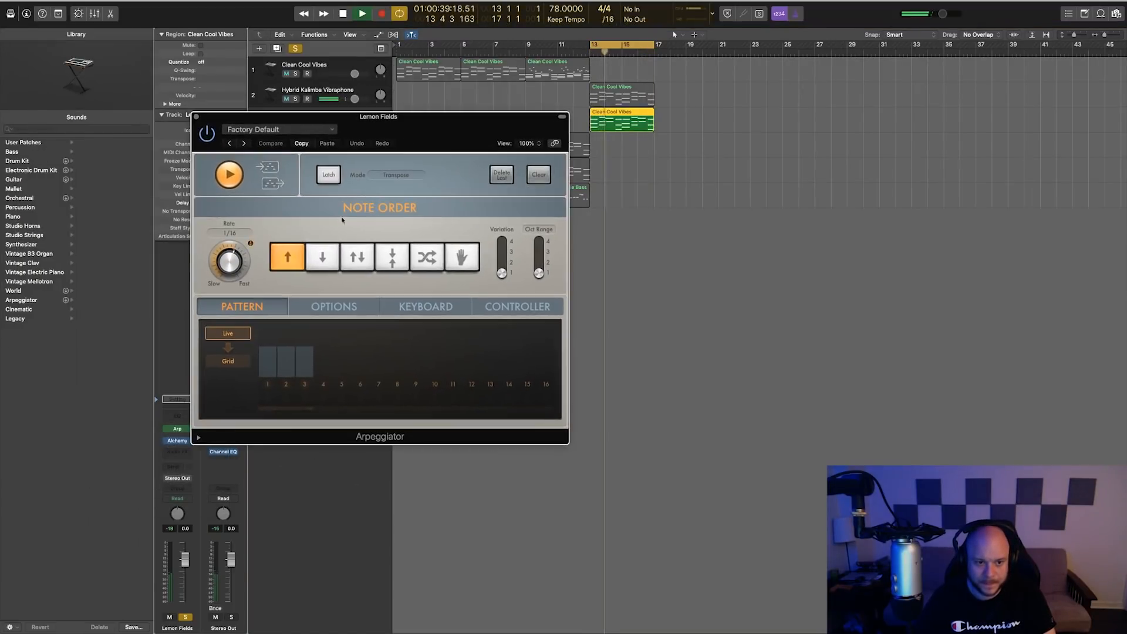
Step: Load the Classic Cycle 01 arpeggiator preset, set its rate to 1/8, and unsolo Lemon Fields
left_click(244, 143)
left_click(244, 143)
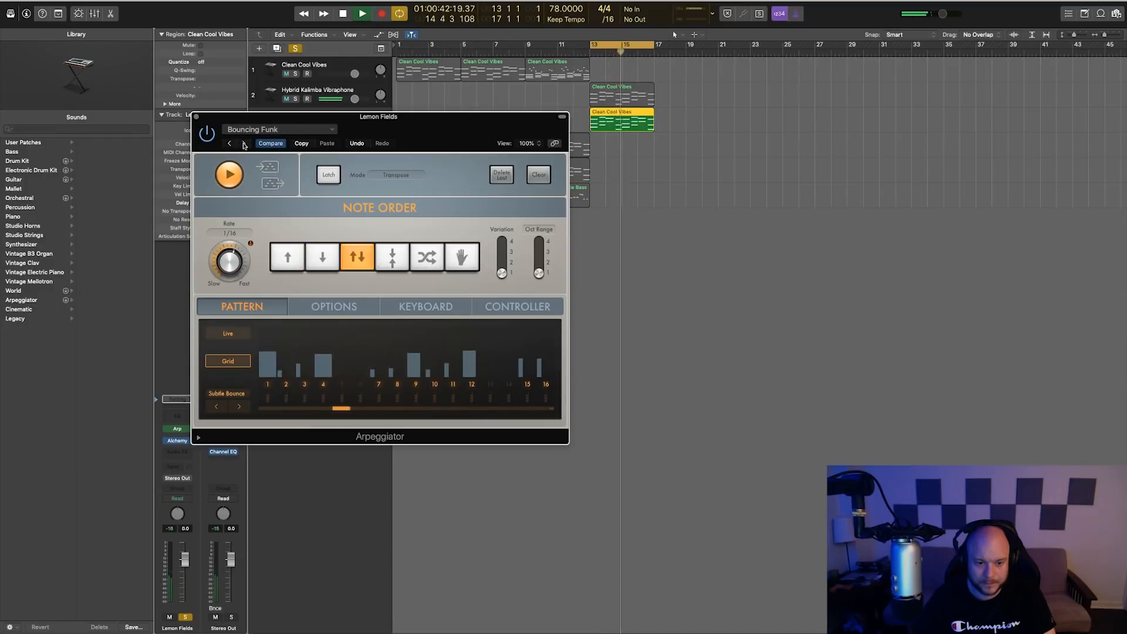
left_click(244, 144)
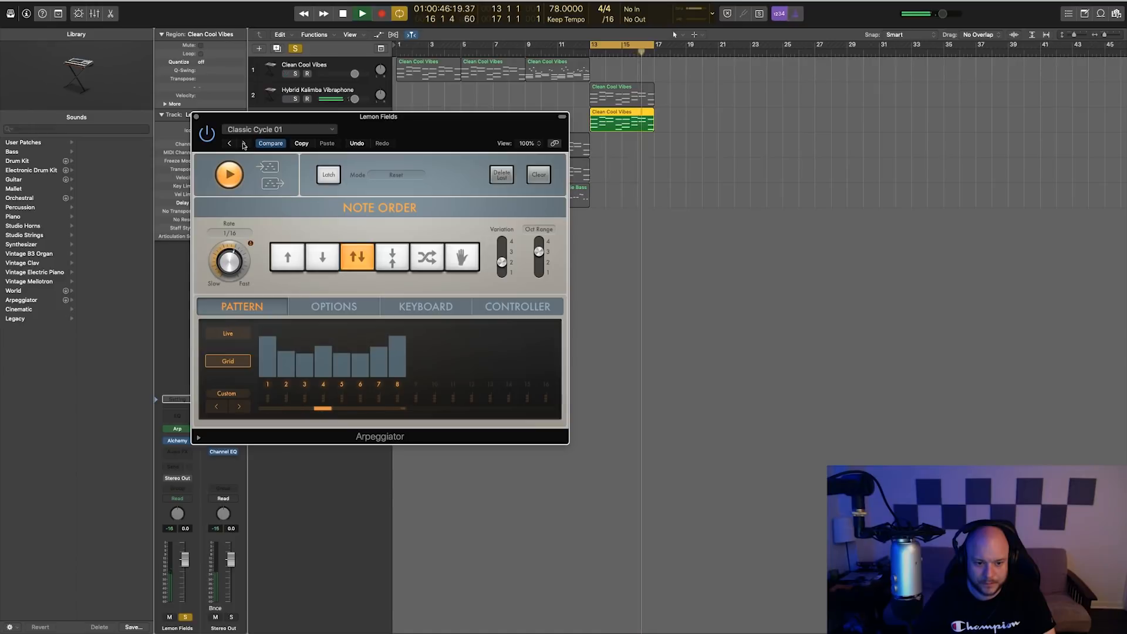
left_click_drag(228, 265, 226, 275)
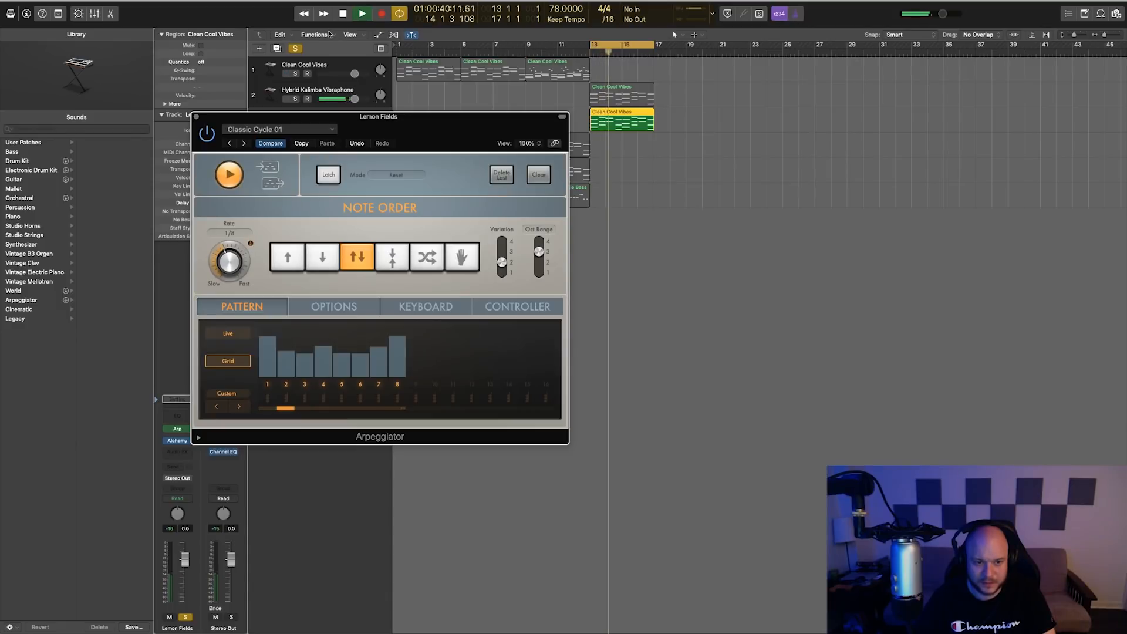
left_click(352, 60)
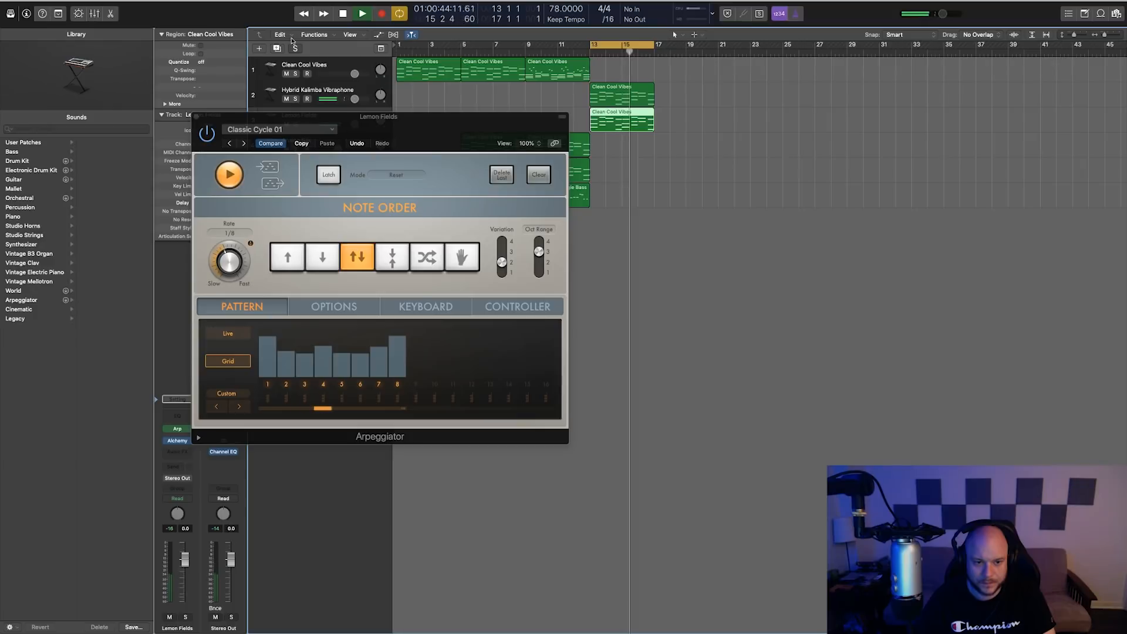
left_click(197, 117)
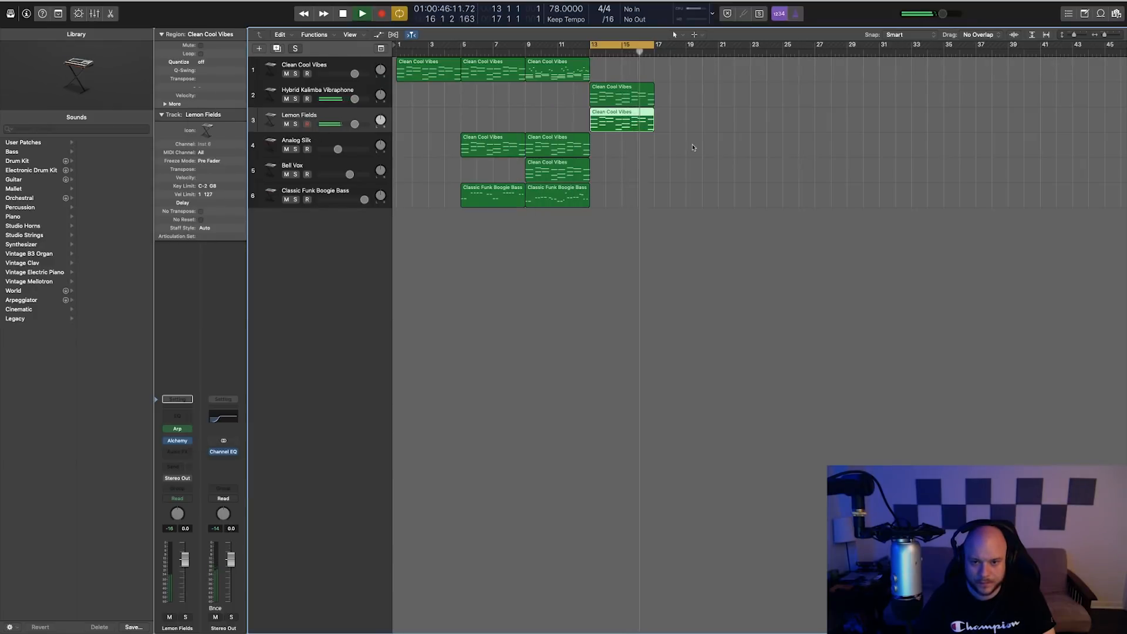
Step: Repeat both bar 13 regions at bar 17 and delete the bar 13 region on Hybrid Kalimba Vibraphone
left_click_drag(675, 145, 677, 98)
scroll(662, 124, "down", 4)
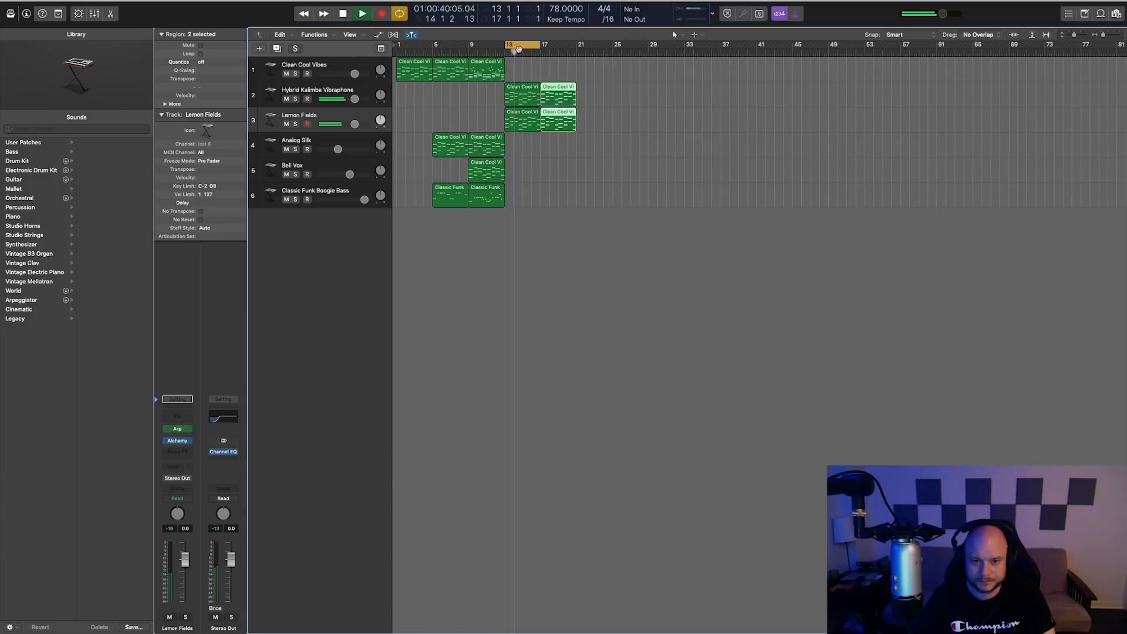
left_click(520, 71)
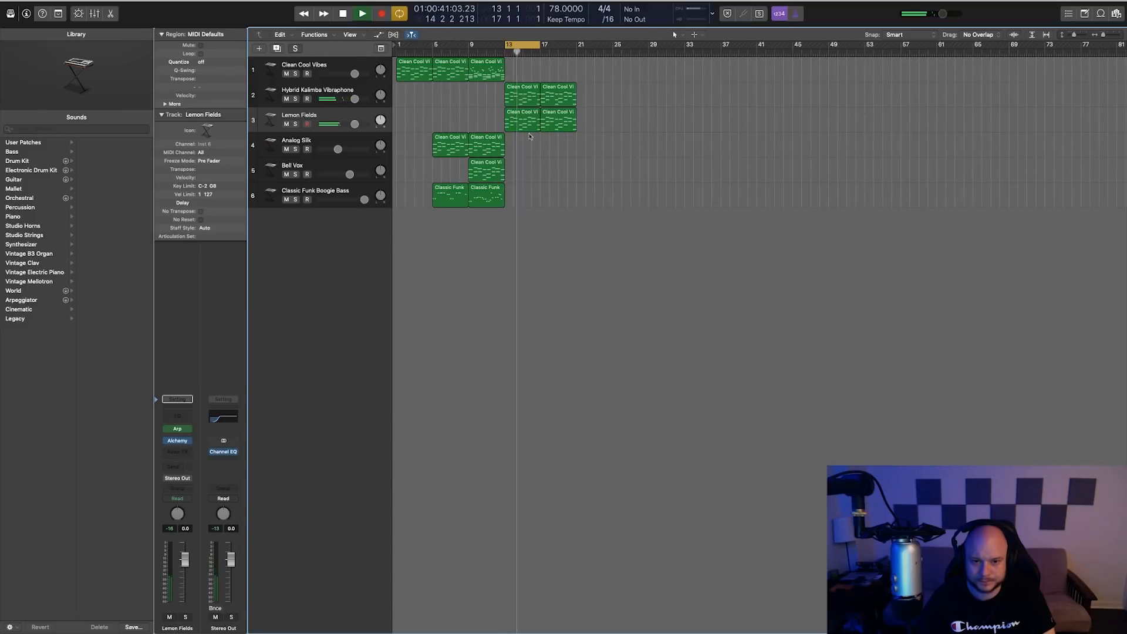
key("space")
left_click(528, 93)
key("Delete")
Step: Extend the cycle range to bar 21, switch cycling off, and play the arrangement
left_click_drag(535, 44, 576, 45)
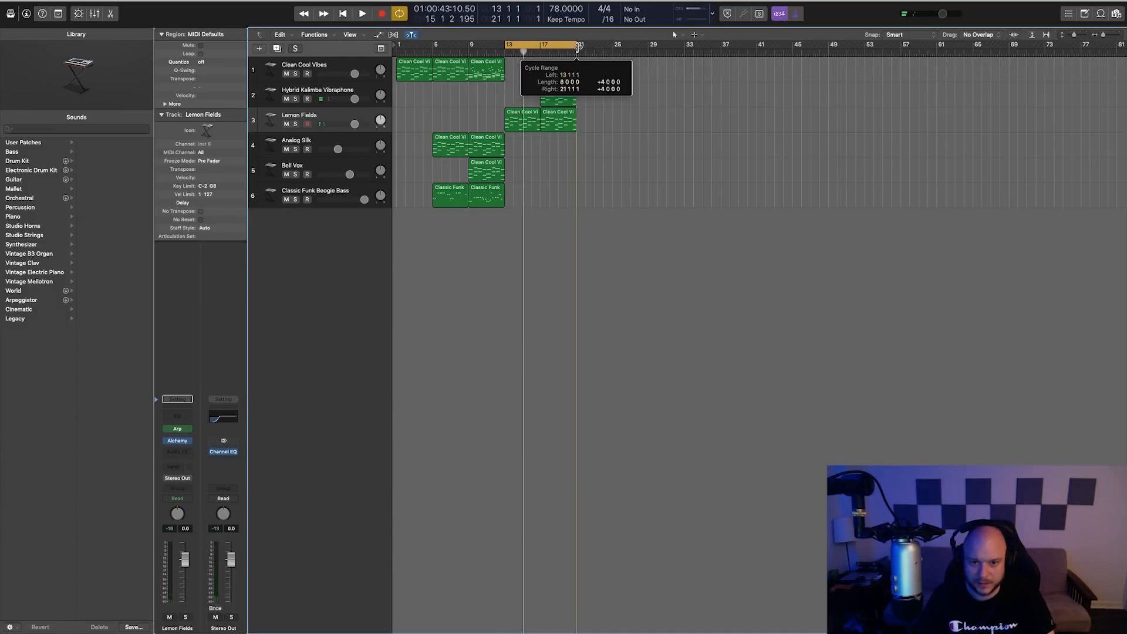
left_click(491, 52)
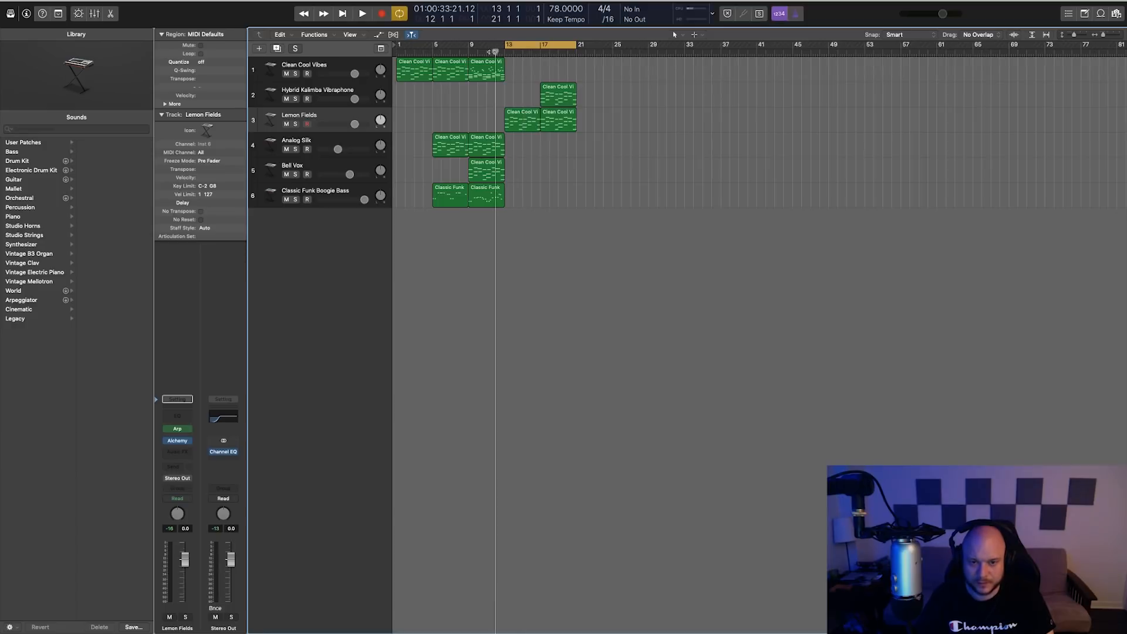
key("Return")
left_click(510, 47)
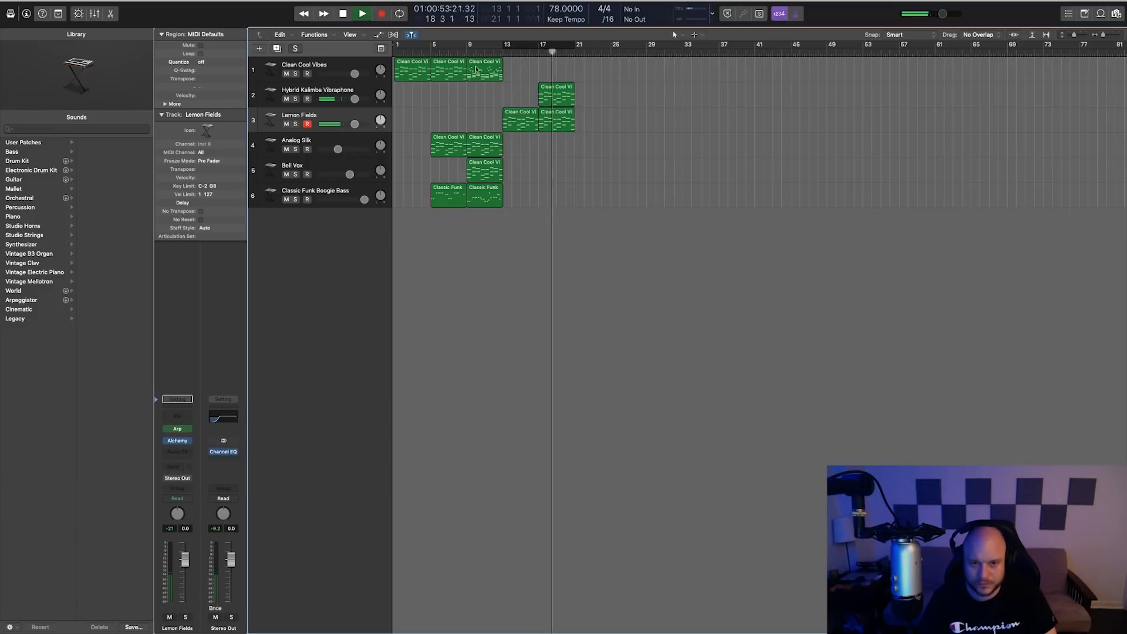
Step: Copy the bar 9 Clean Cool Vibes region to Lemon Fields at bars 21 and 25 and Hybrid Kalimba Vibraphone at bar 25; play from bar 21
left_click_drag(480, 71, 622, 114)
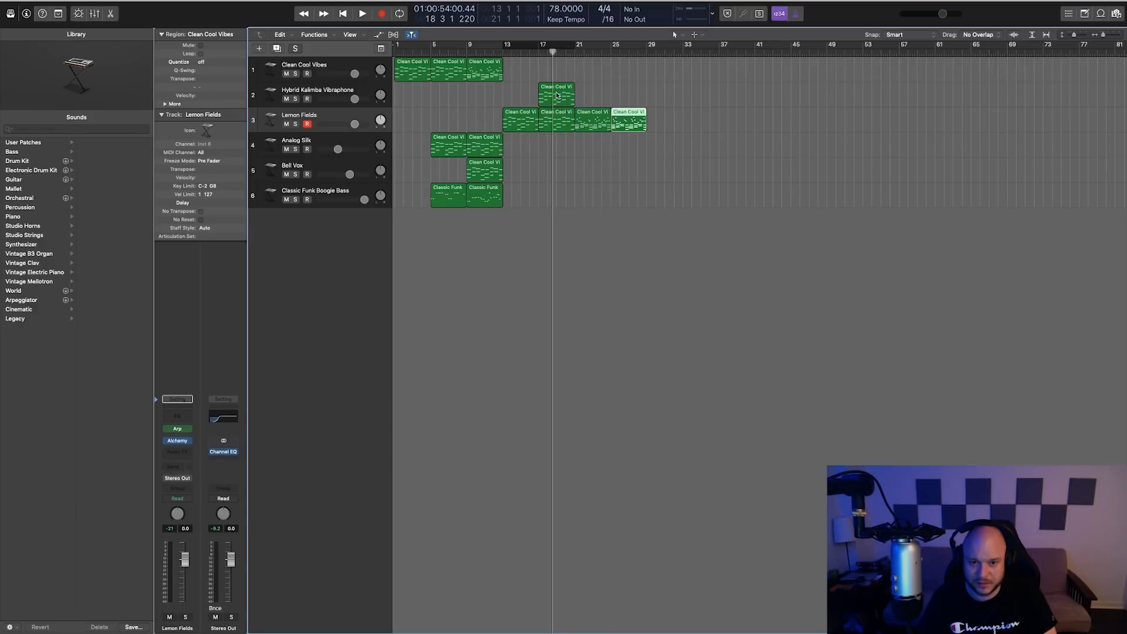
left_click_drag(488, 72, 632, 98)
left_click(578, 52)
key("space")
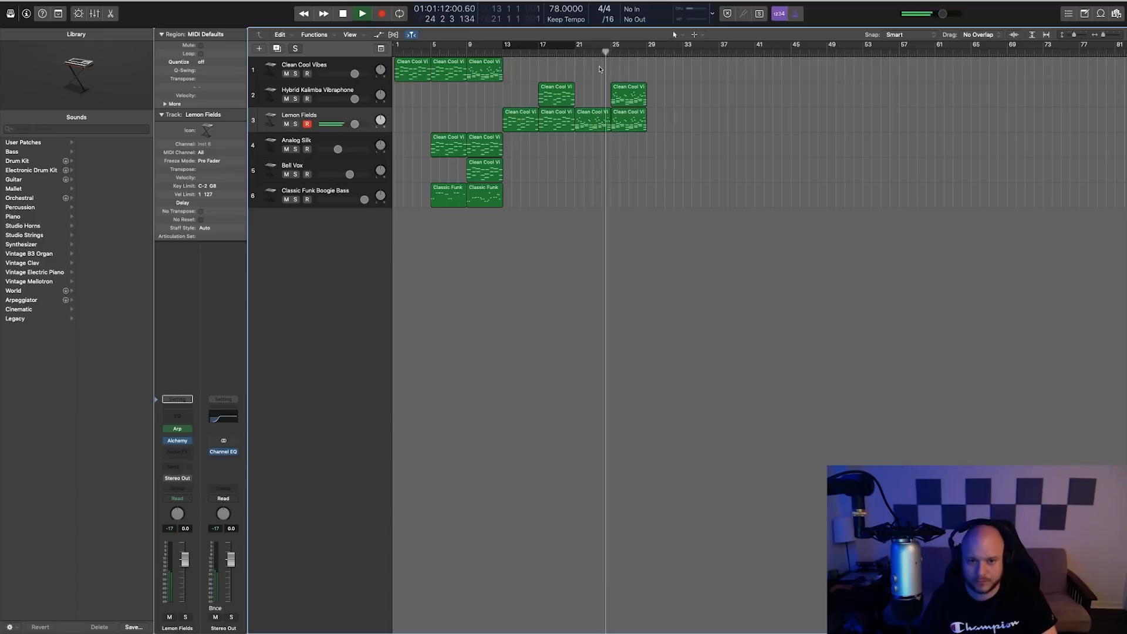
Step: Try a copy of the full section from bars 5 to 12 at bar 29, play it, and delete the copied regions
left_click_drag(486, 222, 676, 70)
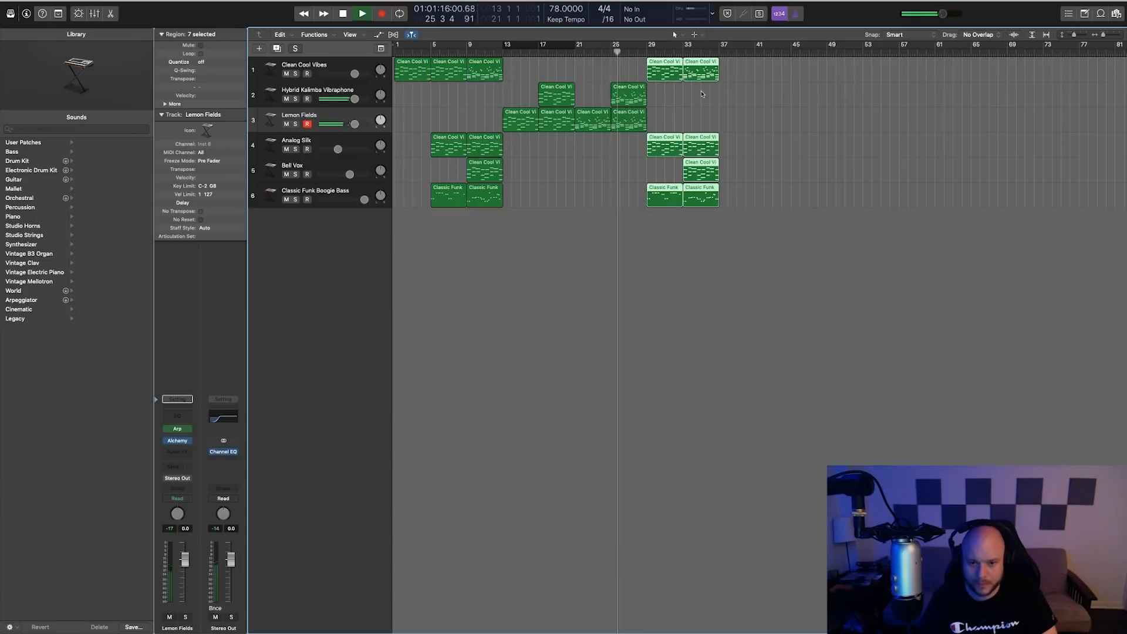
left_click(757, 100)
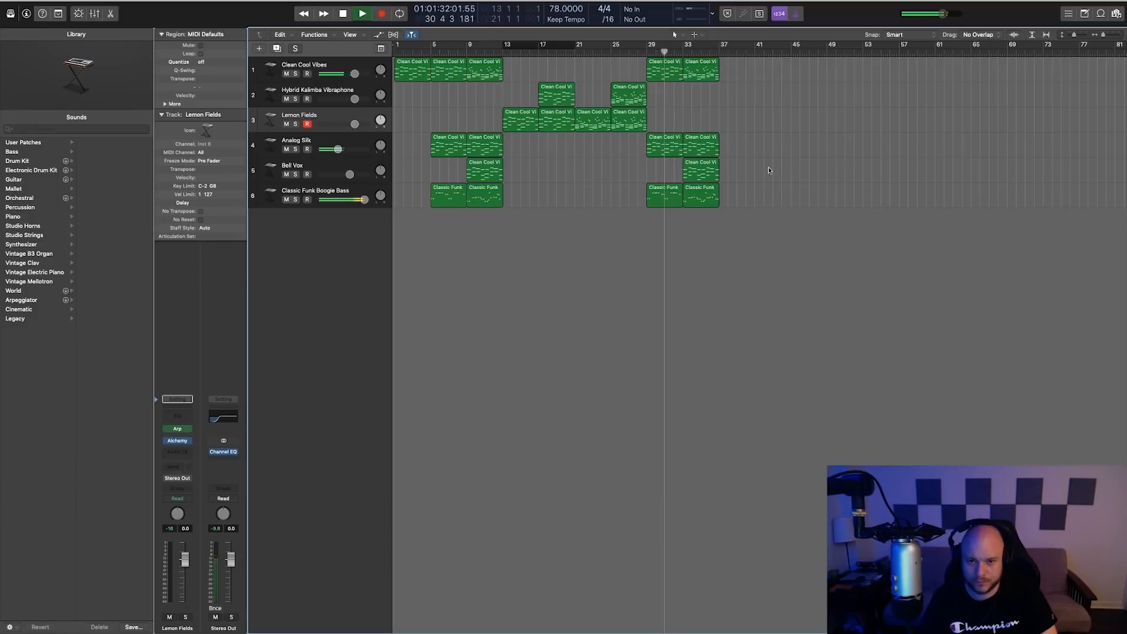
left_click_drag(758, 219, 657, 69)
key("space")
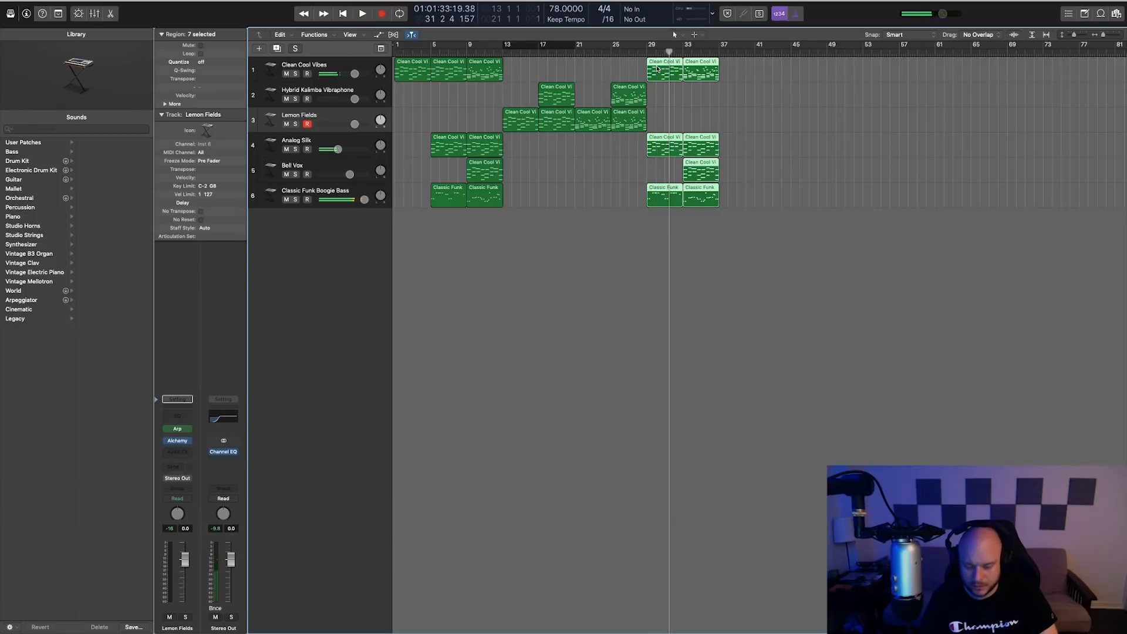
key("Delete")
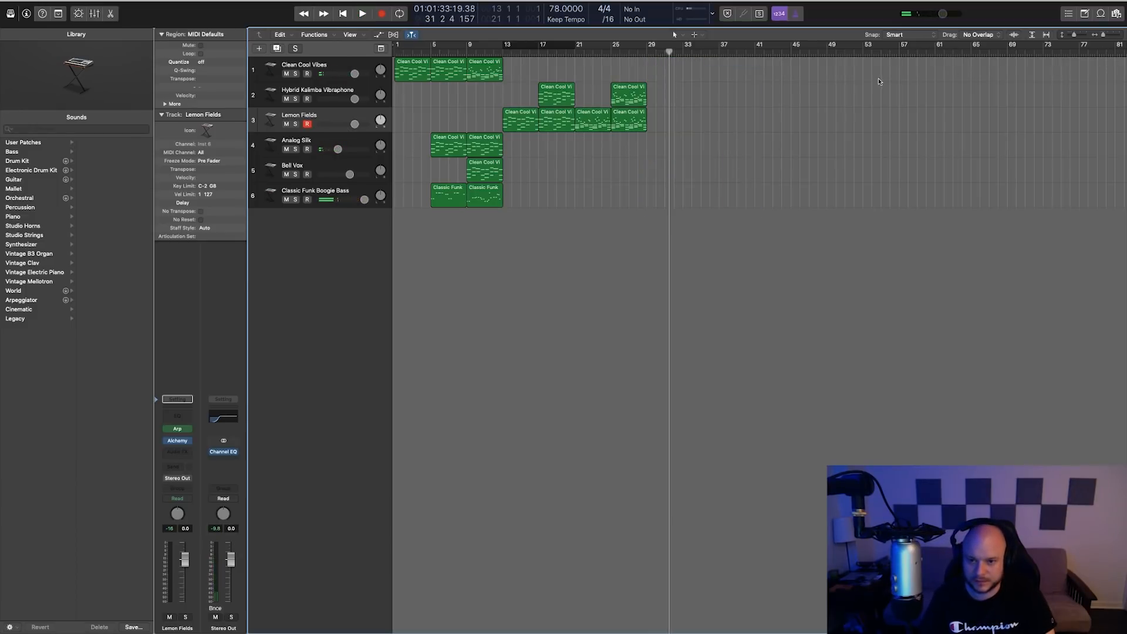
Step: Move the project end marker to just after the last regions and reposition the playhead near the start
key("super+Left")
left_click_drag(1078, 46, 568, 66)
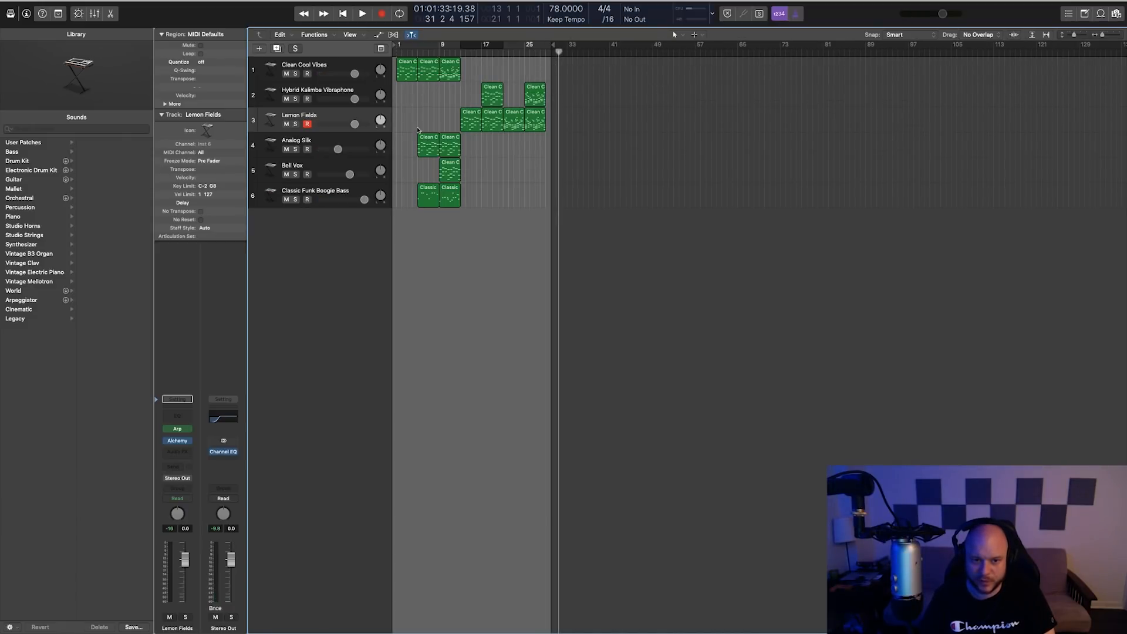
left_click_drag(464, 52, 376, 61)
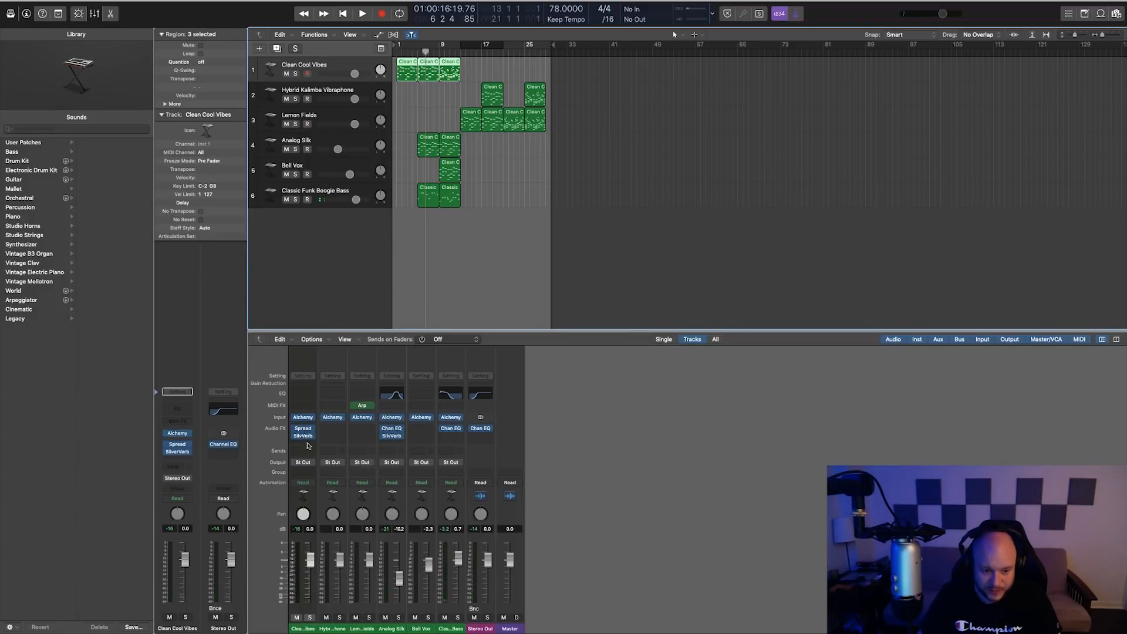
Step: Insert a stereo Pedalboard on the Clean Cool Vibes channel after SilverVerb and play the track soloed
left_click(312, 442)
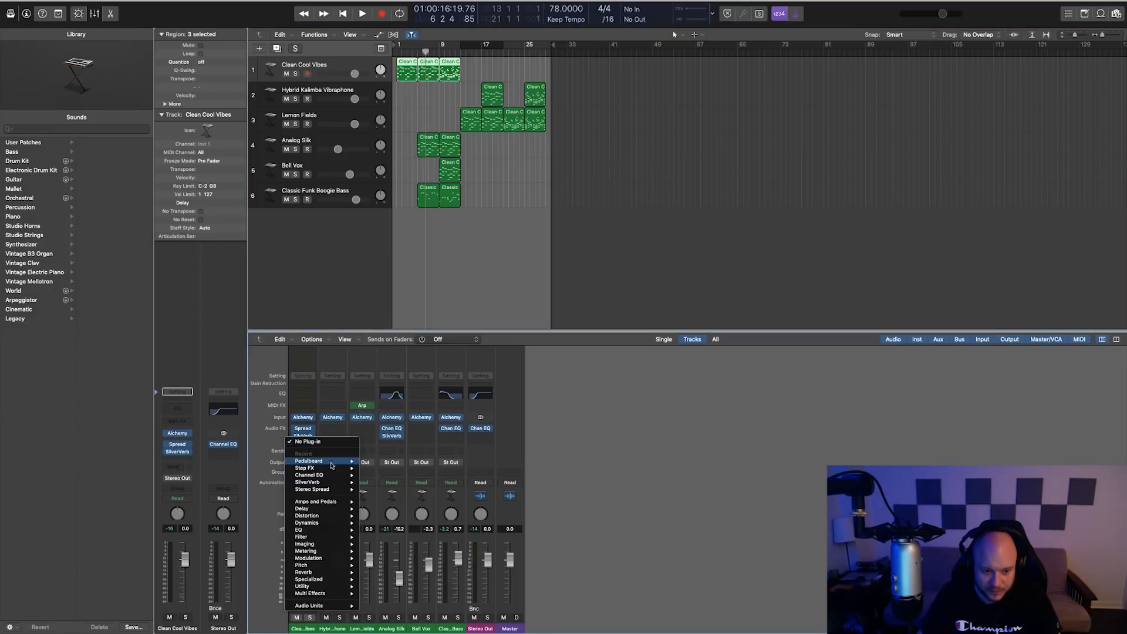
mouse_move(332, 607)
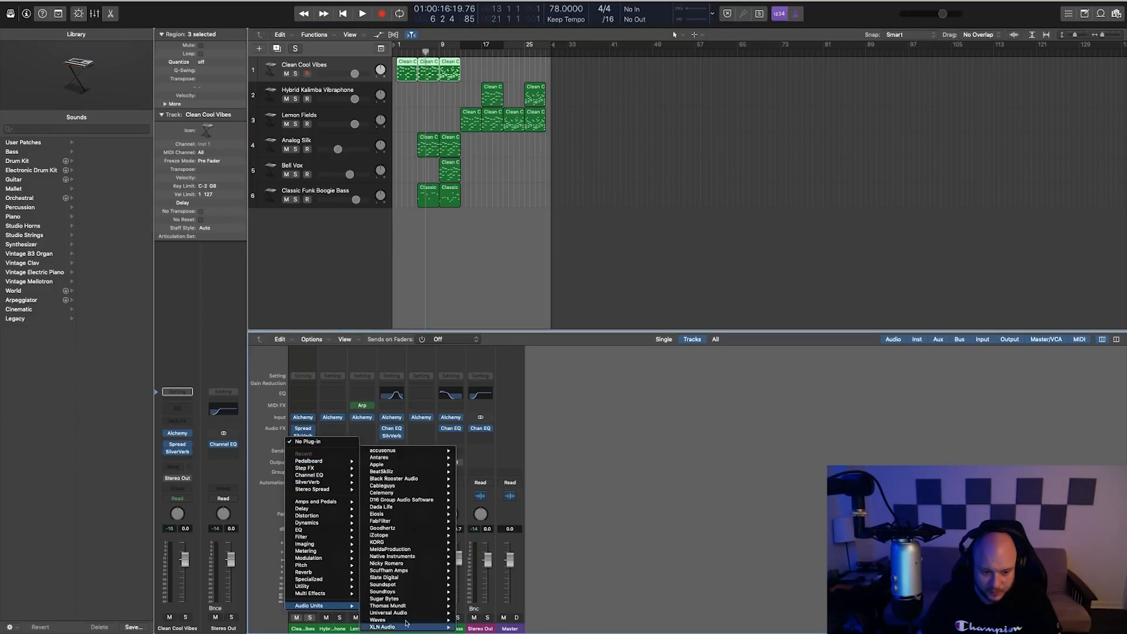
mouse_move(332, 503)
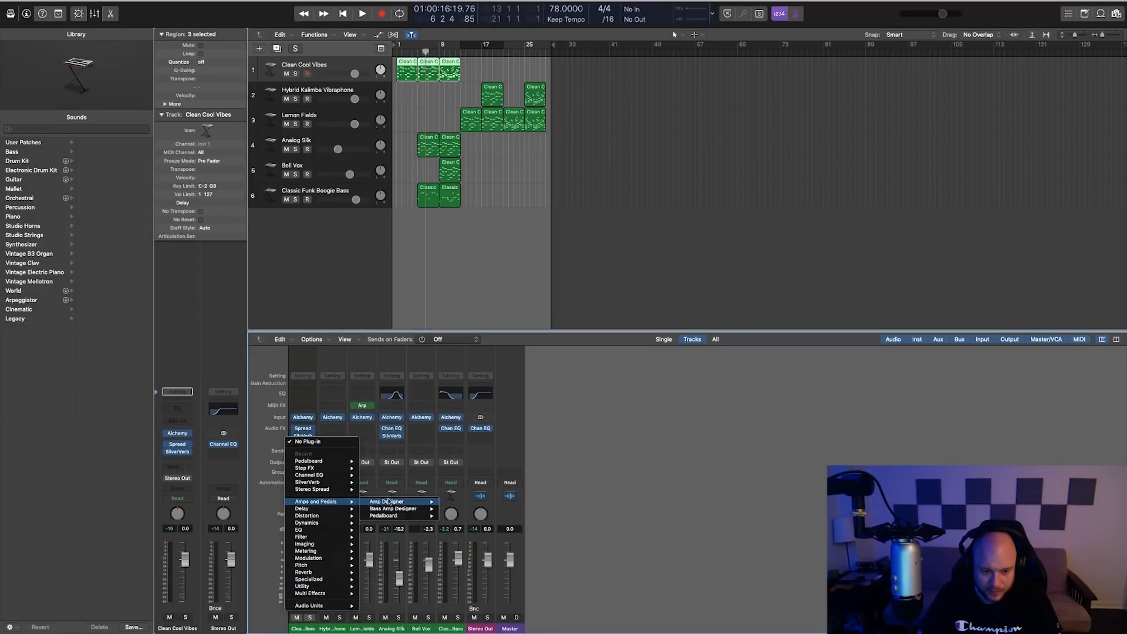
mouse_move(403, 518)
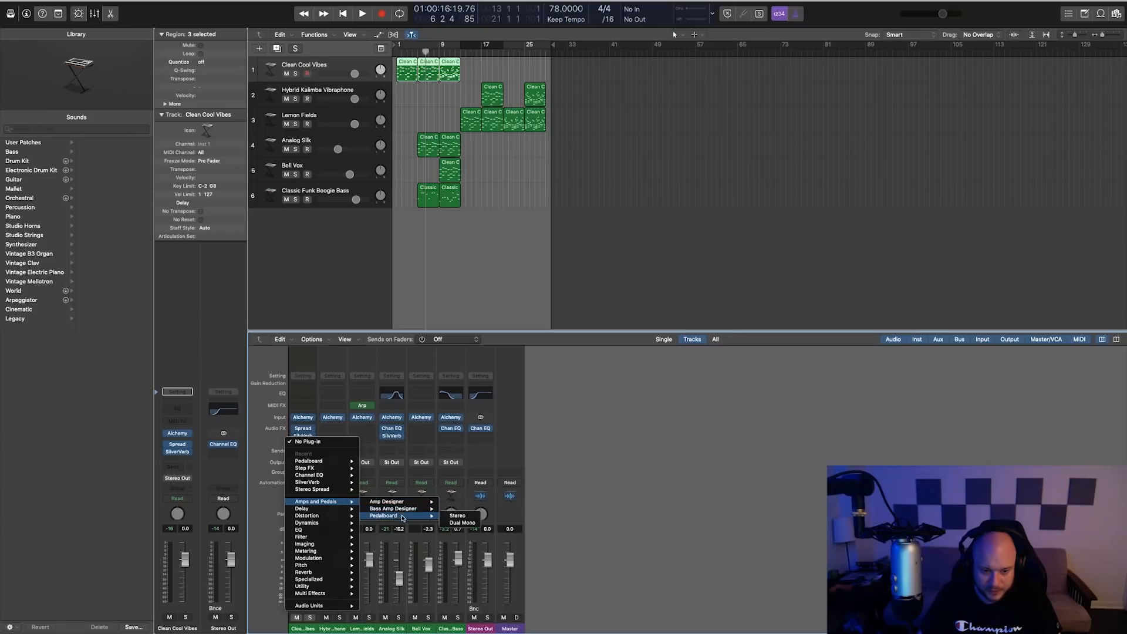
left_click(465, 518)
left_click_drag(377, 26, 886, 274)
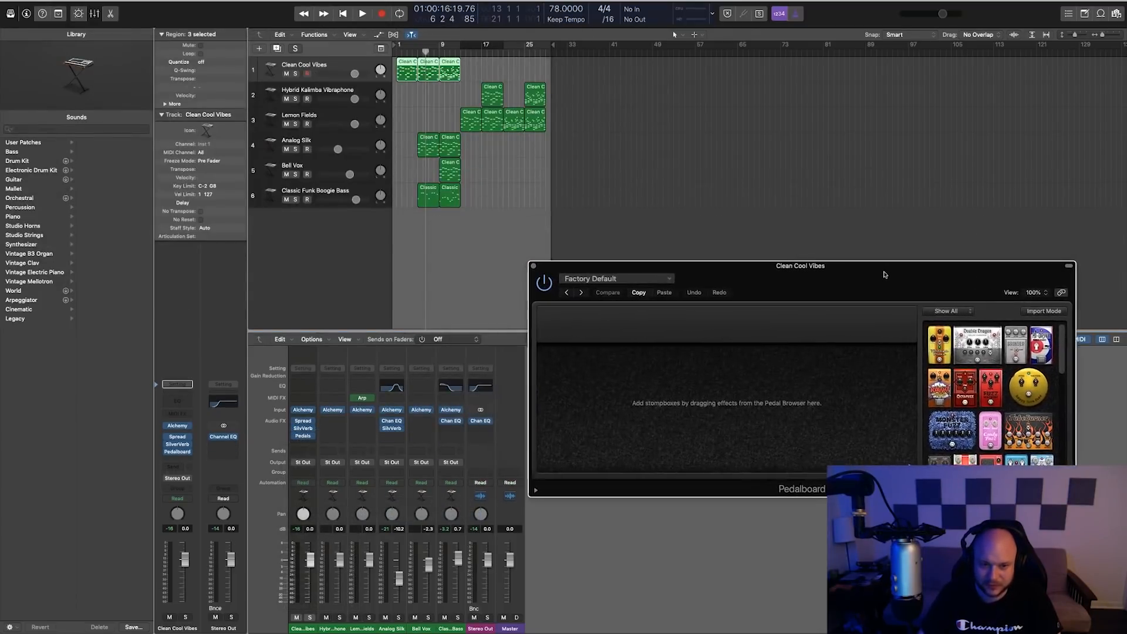
left_click(295, 74)
key("space")
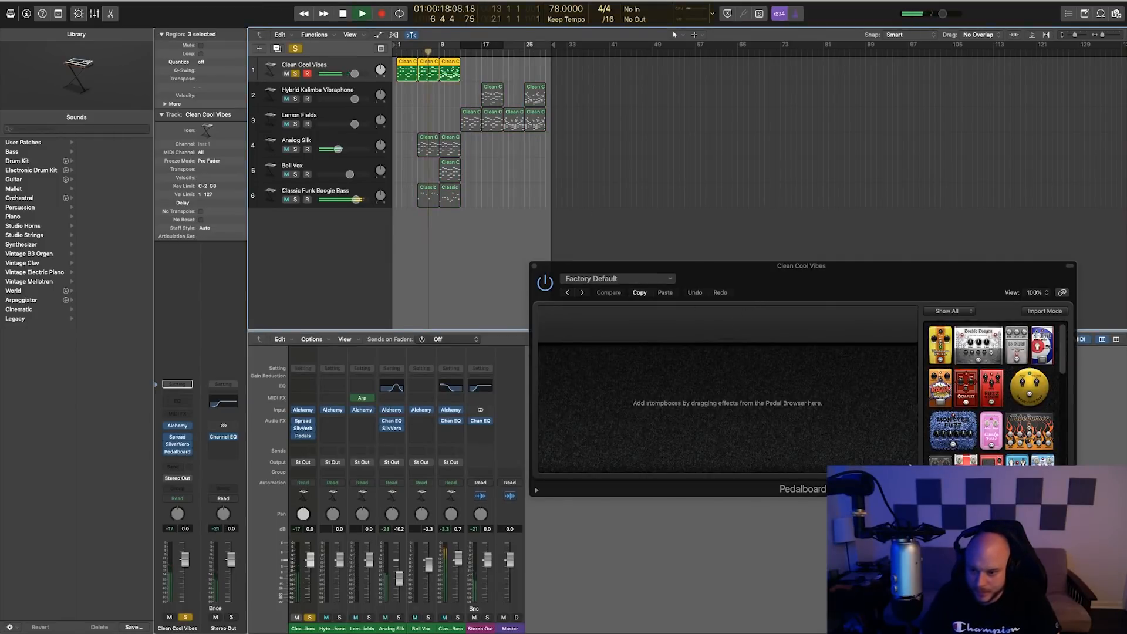
Step: Try the Rawk! Distortion pedal, replace it with the Spin Box pedal, and set the Spin Box cabinet to Single
left_click_drag(953, 381, 746, 384)
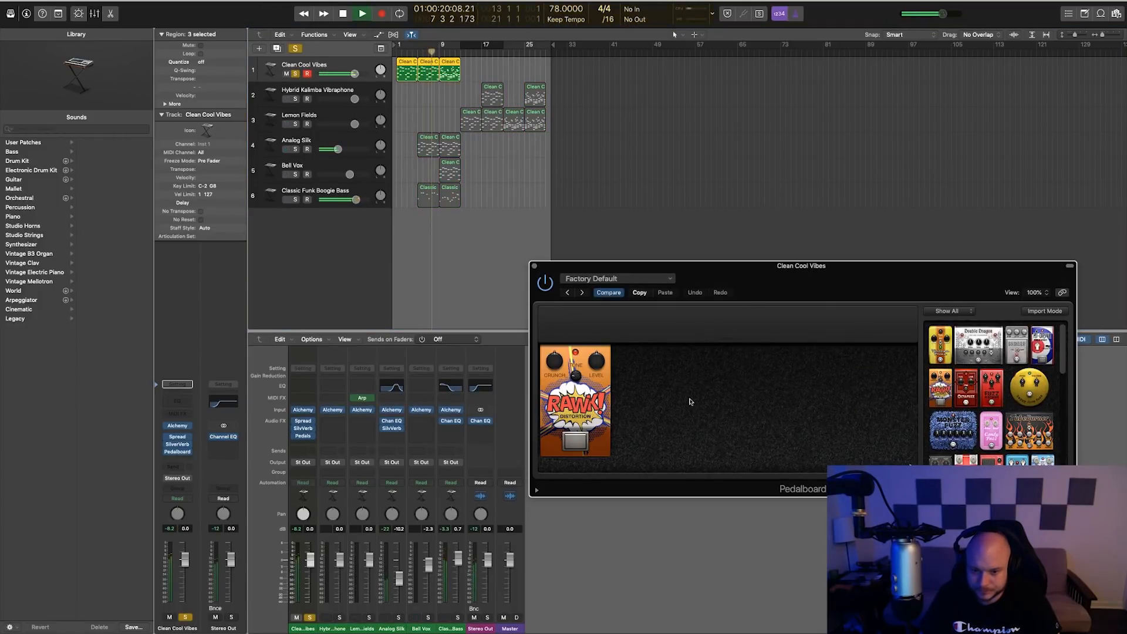
left_click_drag(579, 393, 634, 276)
scroll(1036, 414, "down", 4)
scroll(1036, 412, "down", 5)
left_click_drag(967, 378, 712, 389)
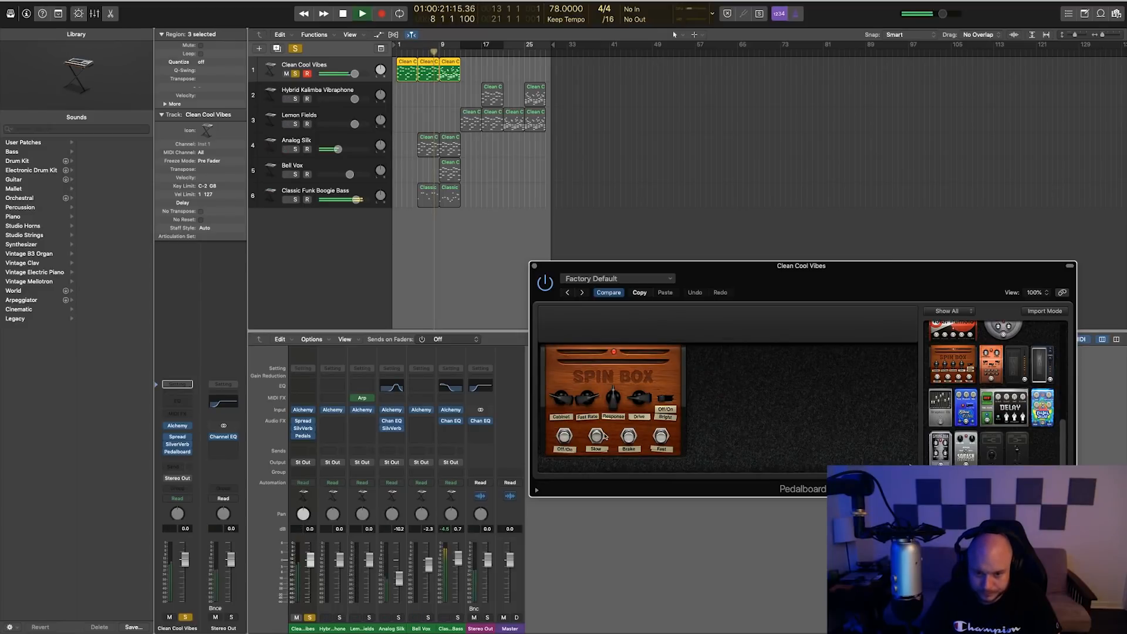
left_click_drag(560, 394, 560, 385)
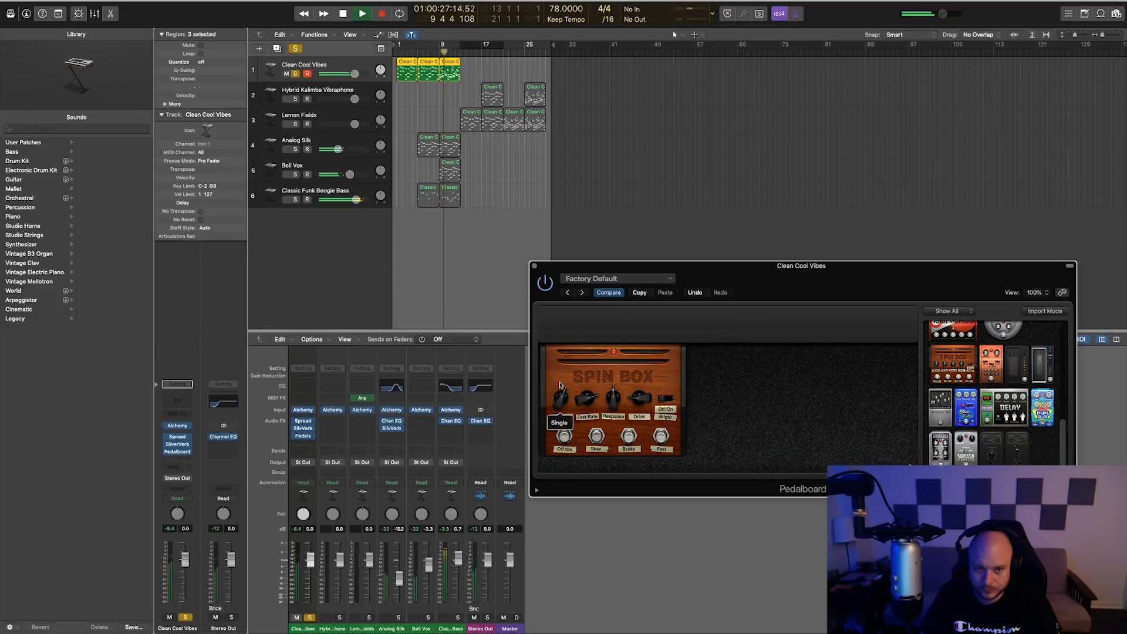
Step: Add a Channel EQ to Clean Cool Vibes with a low cut at 220 Hz
left_click(179, 401)
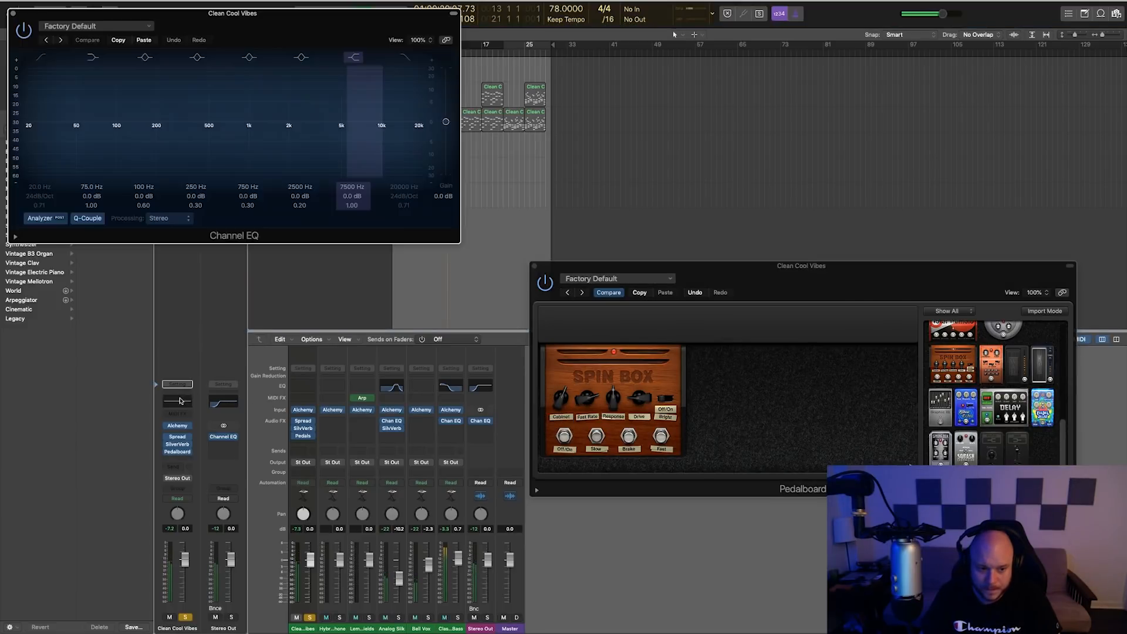
left_click(41, 58)
left_click_drag(51, 127, 199, 140)
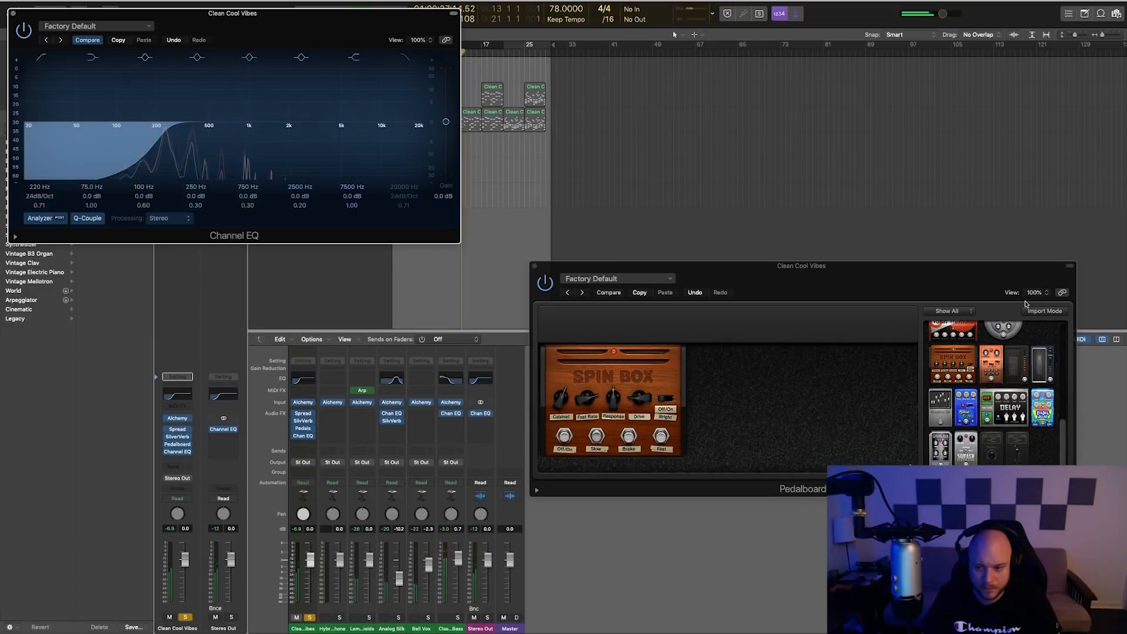
Step: Add the Tie Dye Delay pedal after the Spin Box, close the Channel EQ, and play a loop of bars 1 to 4
left_click_drag(1040, 399, 793, 409)
left_click(4, 14)
left_click(13, 13)
key("space")
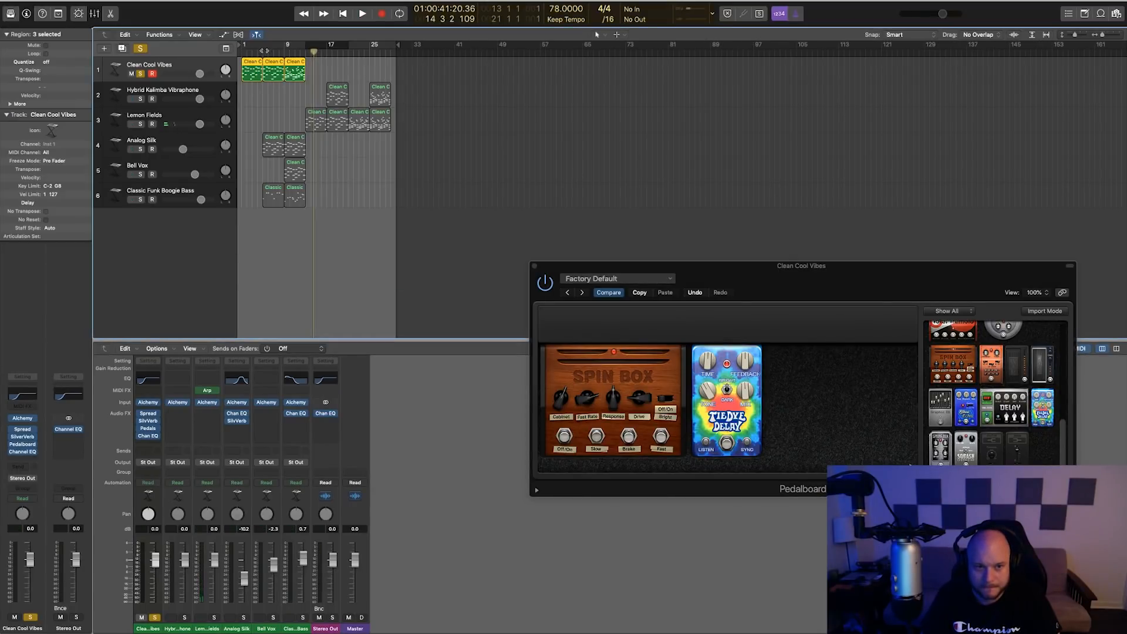
left_click_drag(260, 45, 243, 45)
key("space")
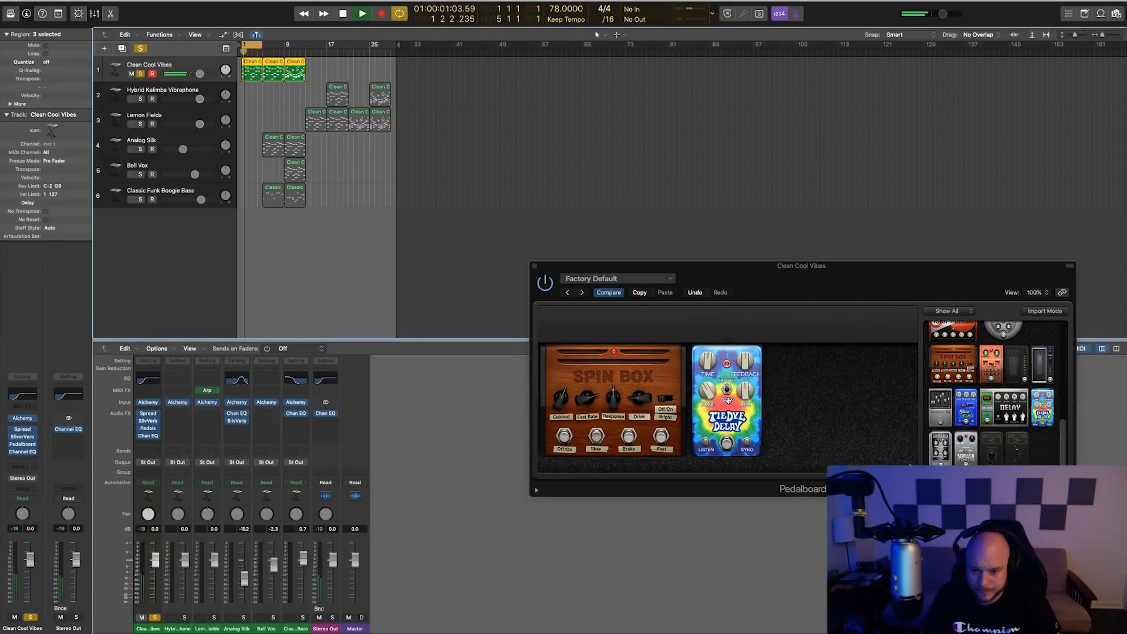
Step: Try different knob settings, including time, on the Tie Dye Delay and remove the pedal from the Pedalboard
left_click(728, 447)
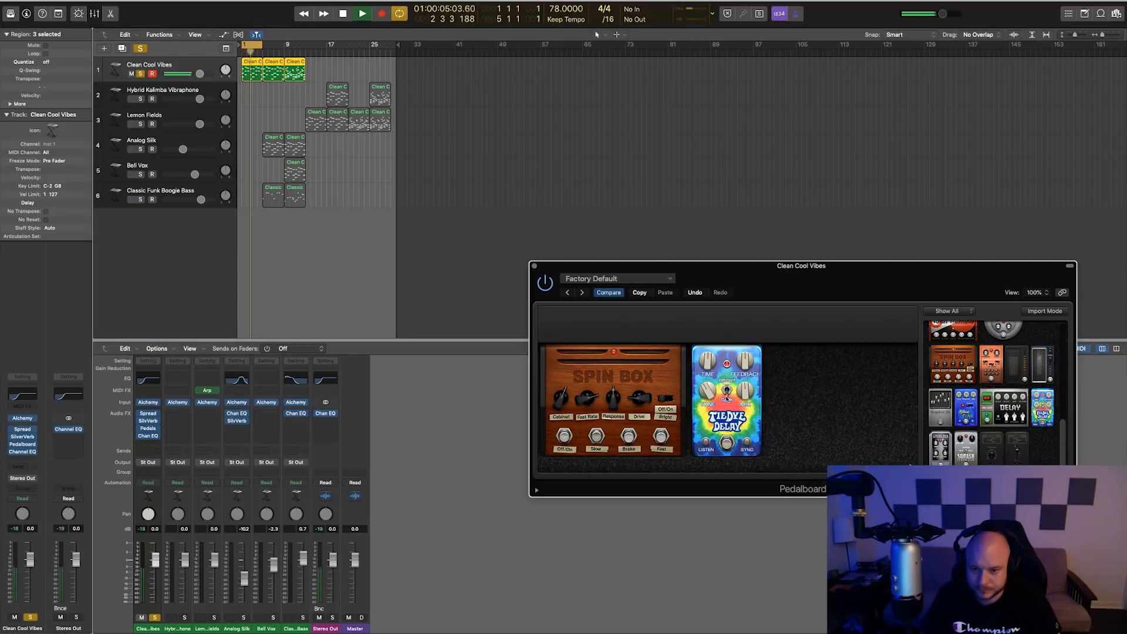
left_click_drag(746, 401, 745, 406)
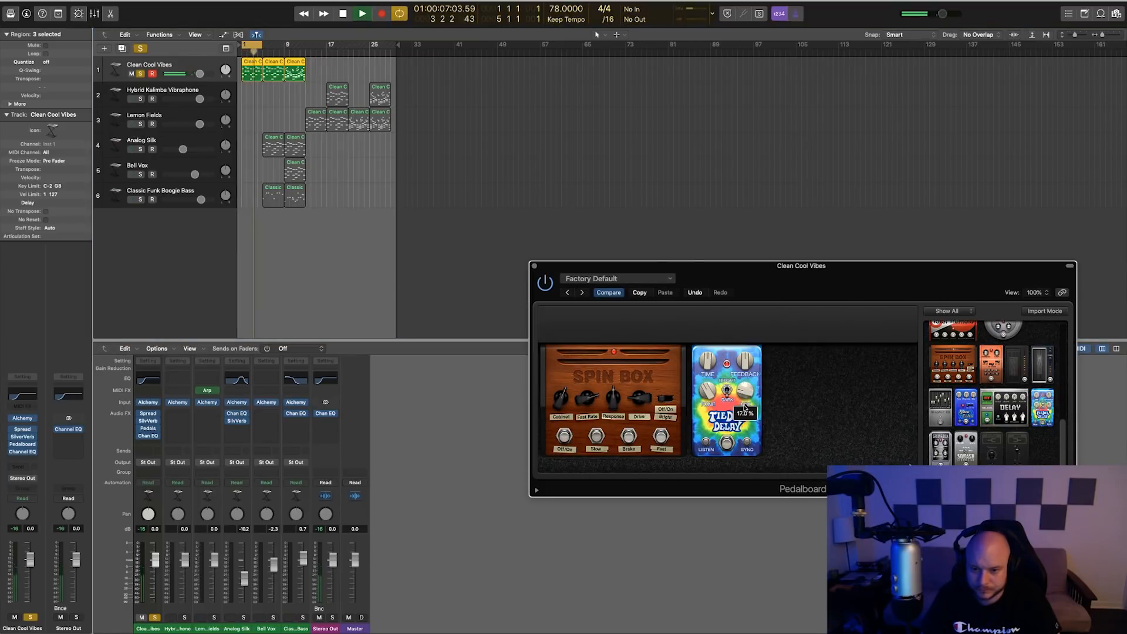
left_click_drag(707, 366, 715, 418)
left_click_drag(700, 366, 698, 364)
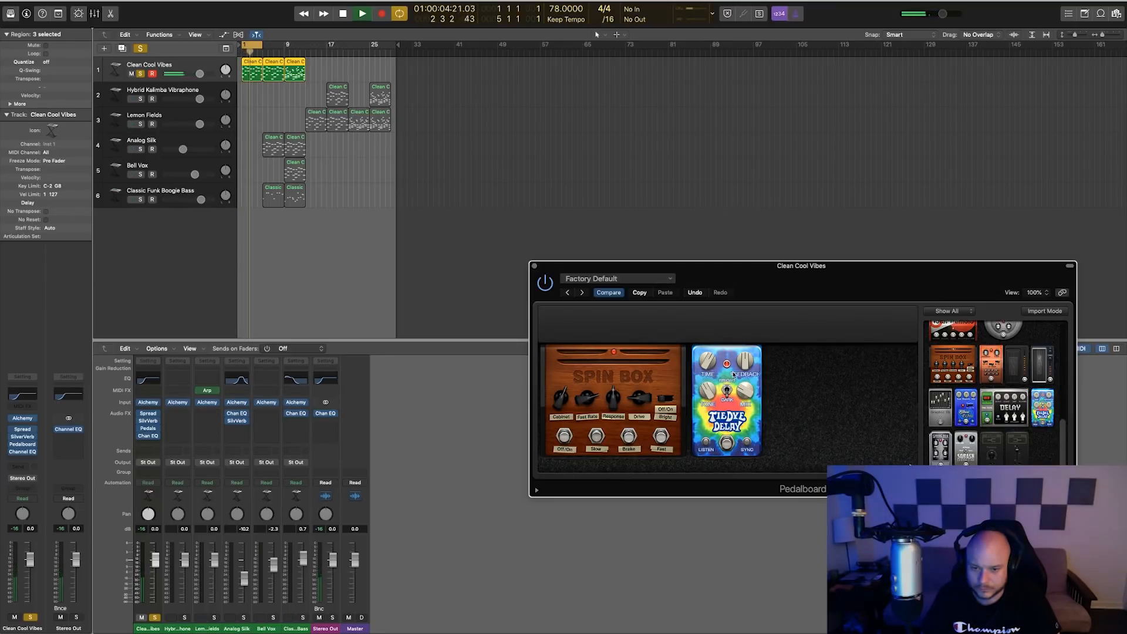
left_click_drag(744, 360, 789, 249)
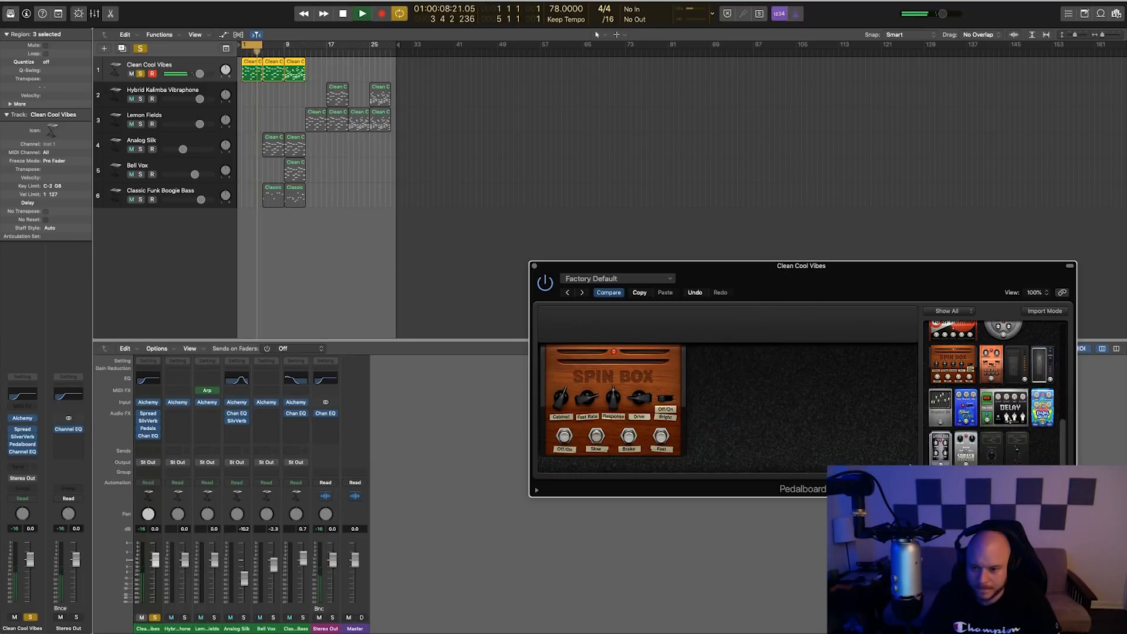
Step: Add the Flange Factory pedal after the Spin Box, turn on its sync, and close the Pedalboard
scroll(1006, 419, "up", 2)
scroll(1006, 417, "up", 1)
left_click_drag(991, 401, 758, 258)
scroll(1012, 396, "up", 3)
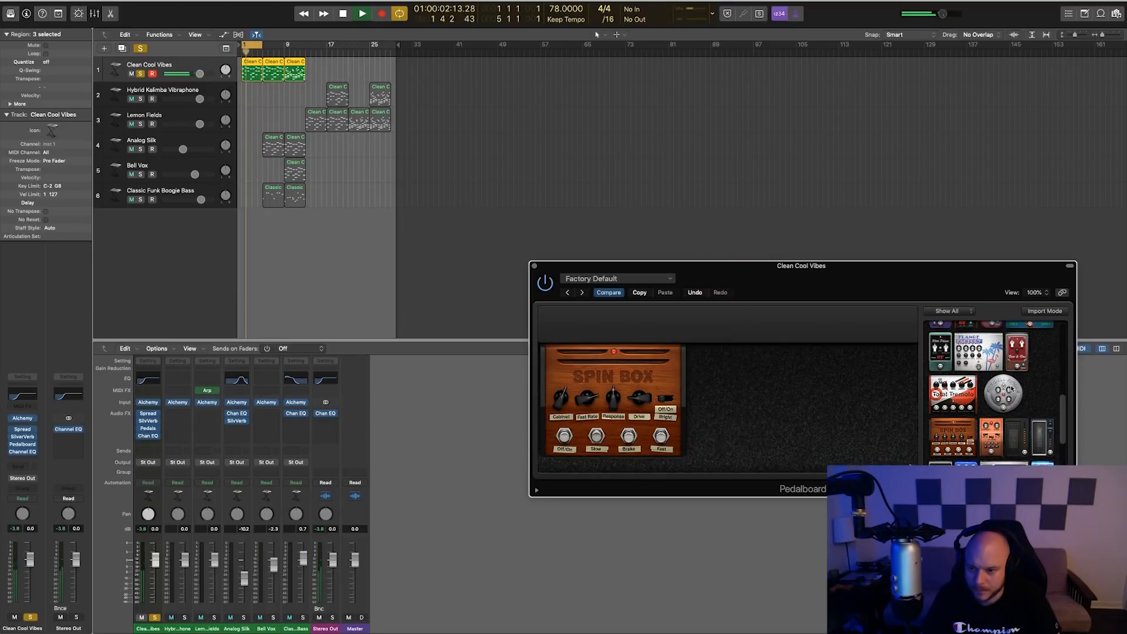
left_click_drag(989, 368, 774, 384)
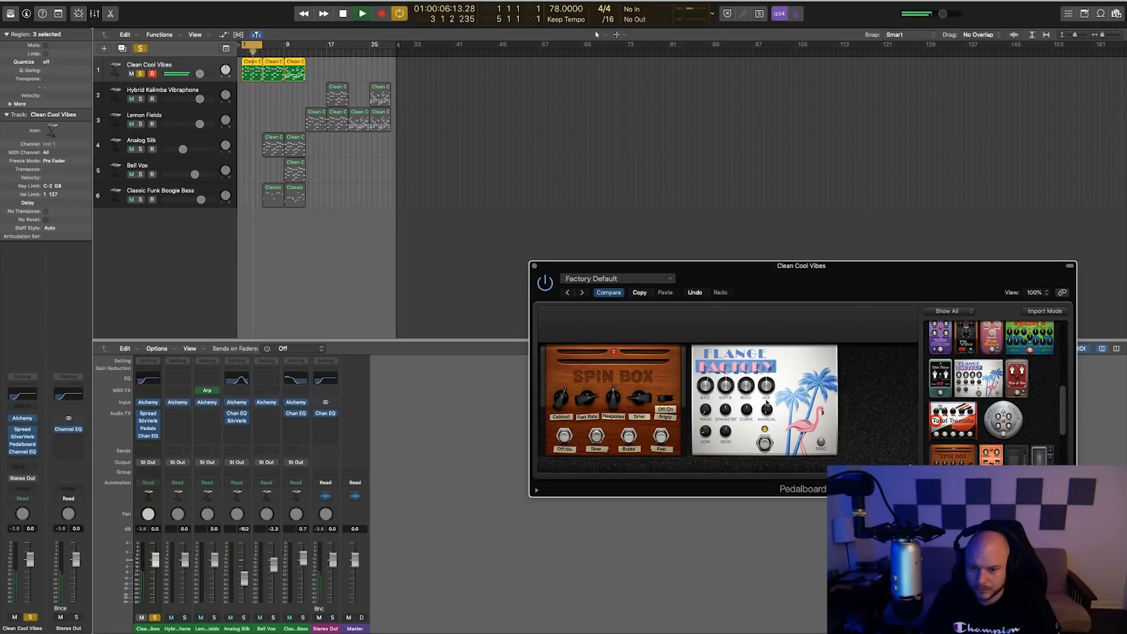
left_click_drag(707, 411, 771, 409)
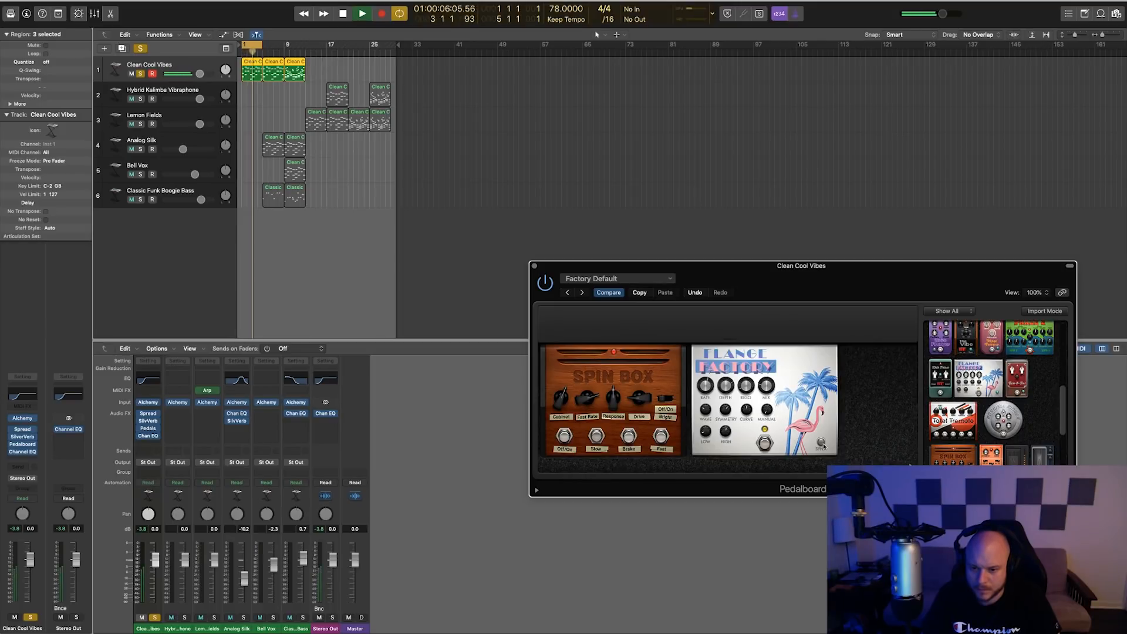
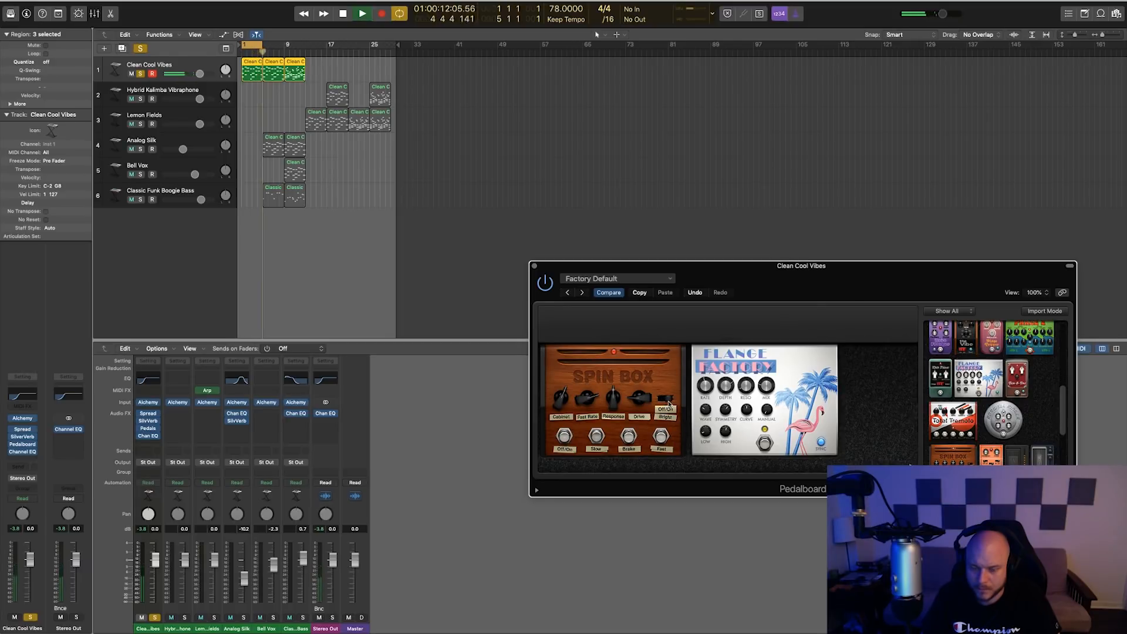
left_click(534, 268)
Step: Cut 540 Hz by 7.0 dB with a Q of 1.70 in the Clean Cool Vibes Channel EQ and close it
left_click(144, 52)
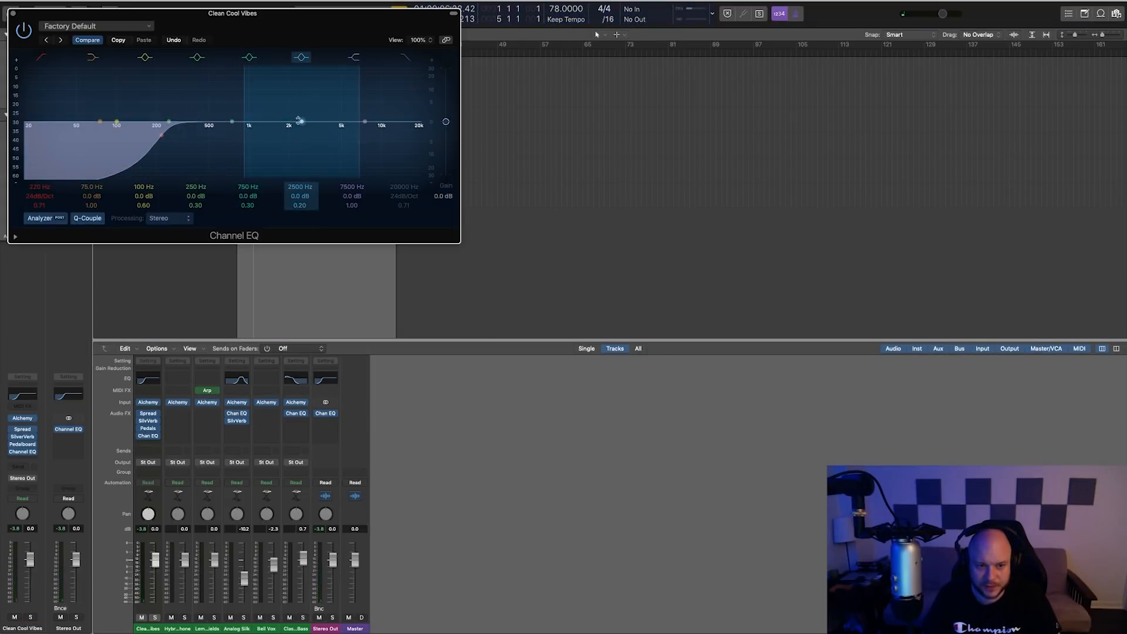
left_click_drag(241, 106, 210, 140)
key("space")
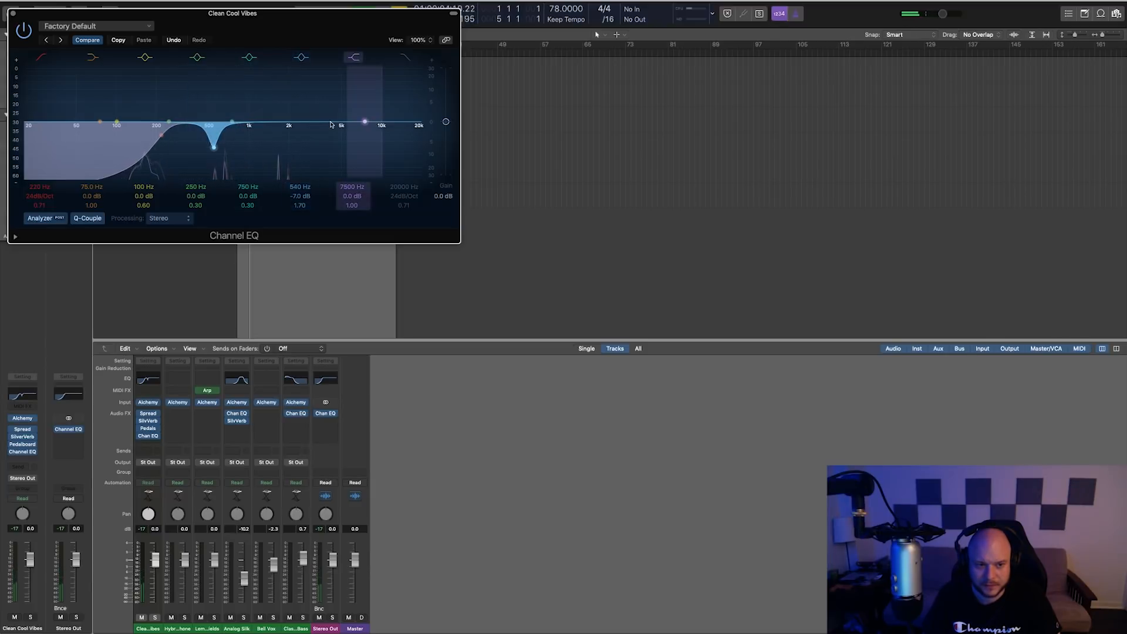
left_click(13, 13)
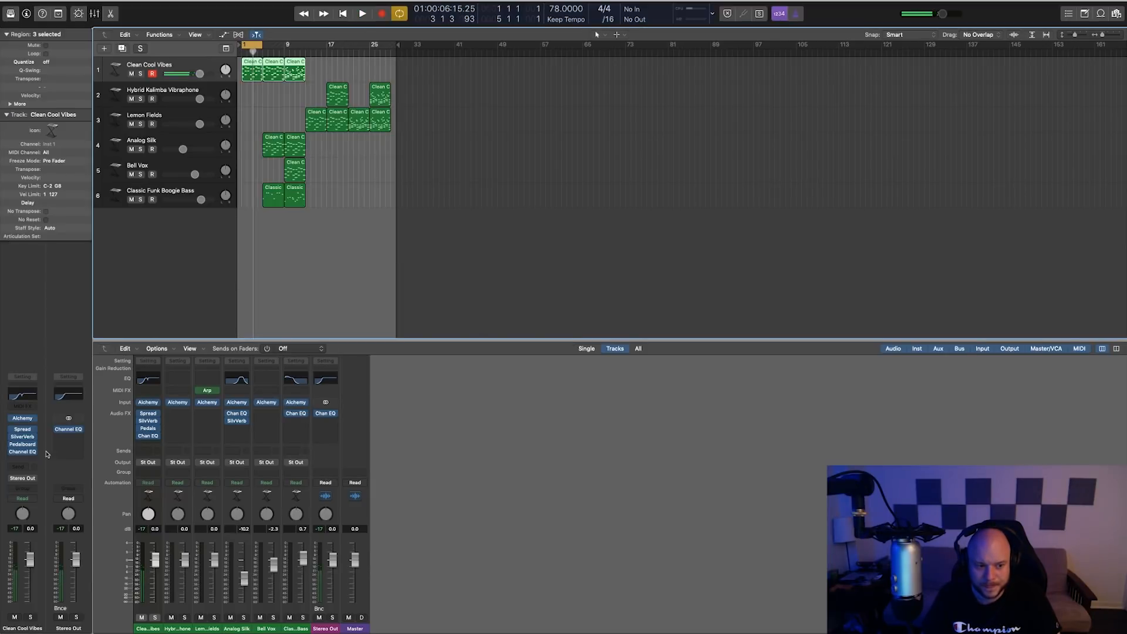
left_click(23, 398)
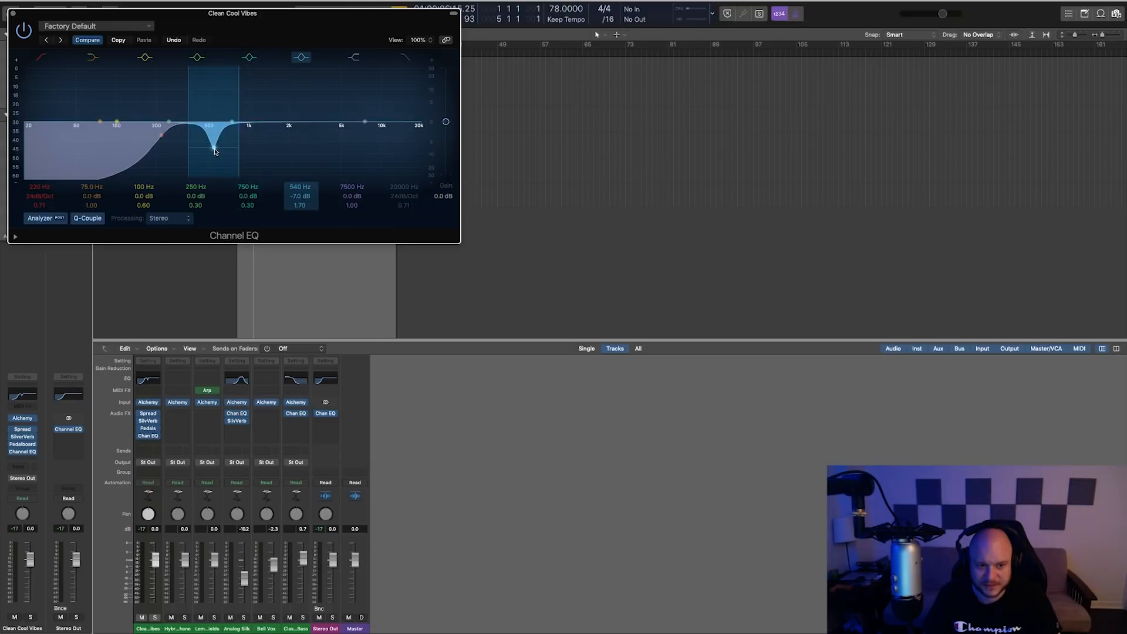
left_click(13, 15)
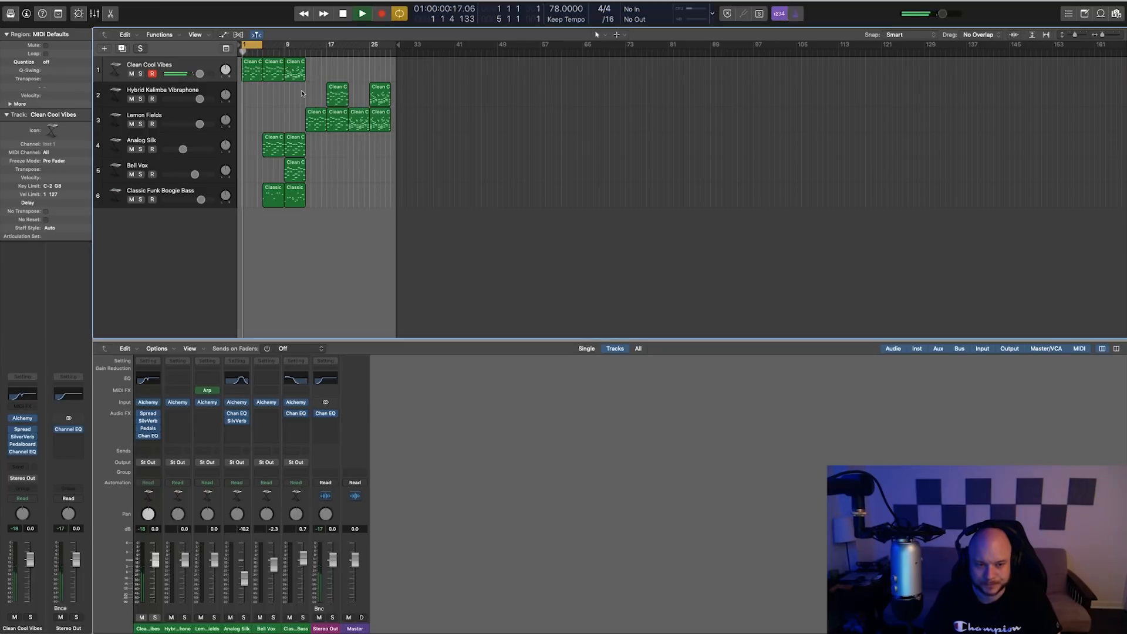
Step: Extend the cycle range to cover bars 1 to 12 and play from around bar 4
left_click_drag(262, 45, 305, 45)
left_click(257, 53)
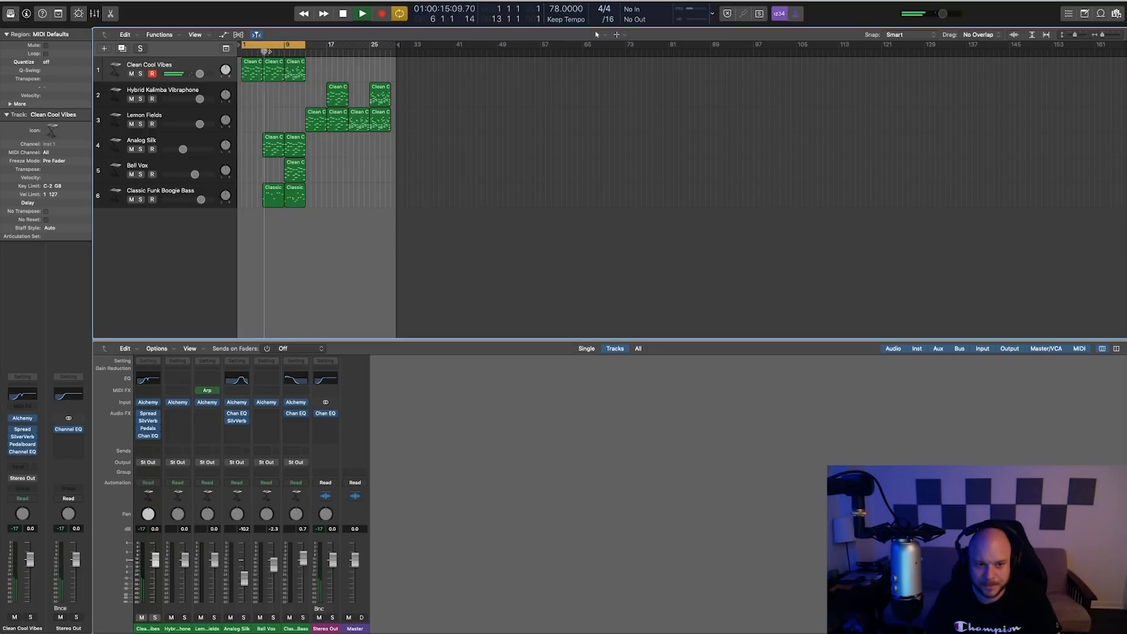
left_click(258, 52)
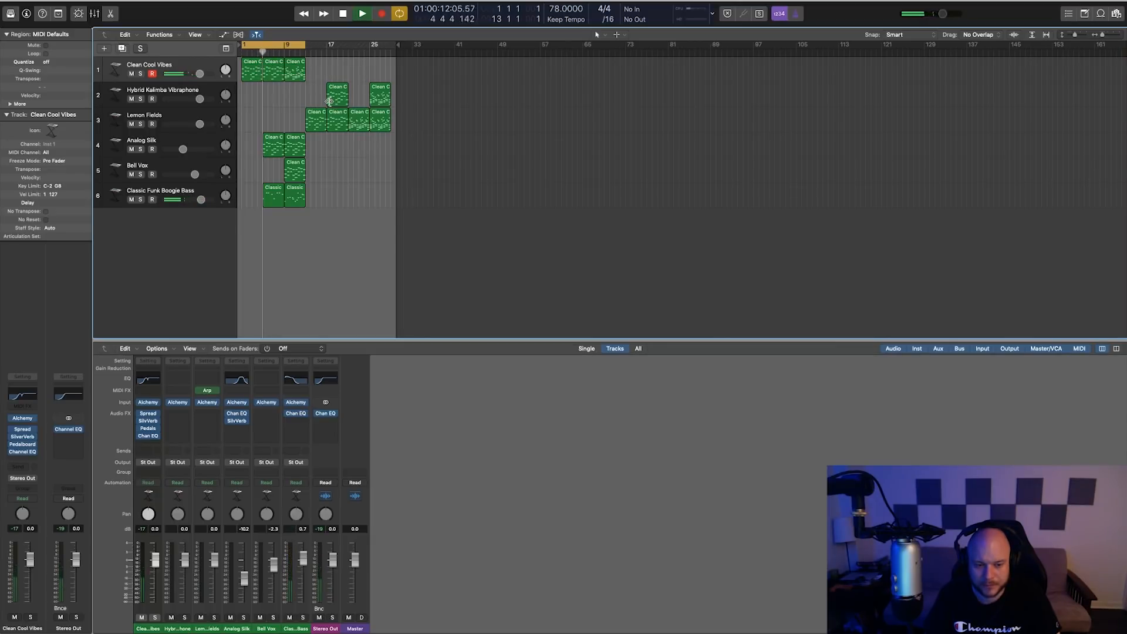
Step: Set the cycle range to bars 13 to 28, select the Lemon Fields track, and play the section briefly
left_click_drag(291, 46, 372, 48)
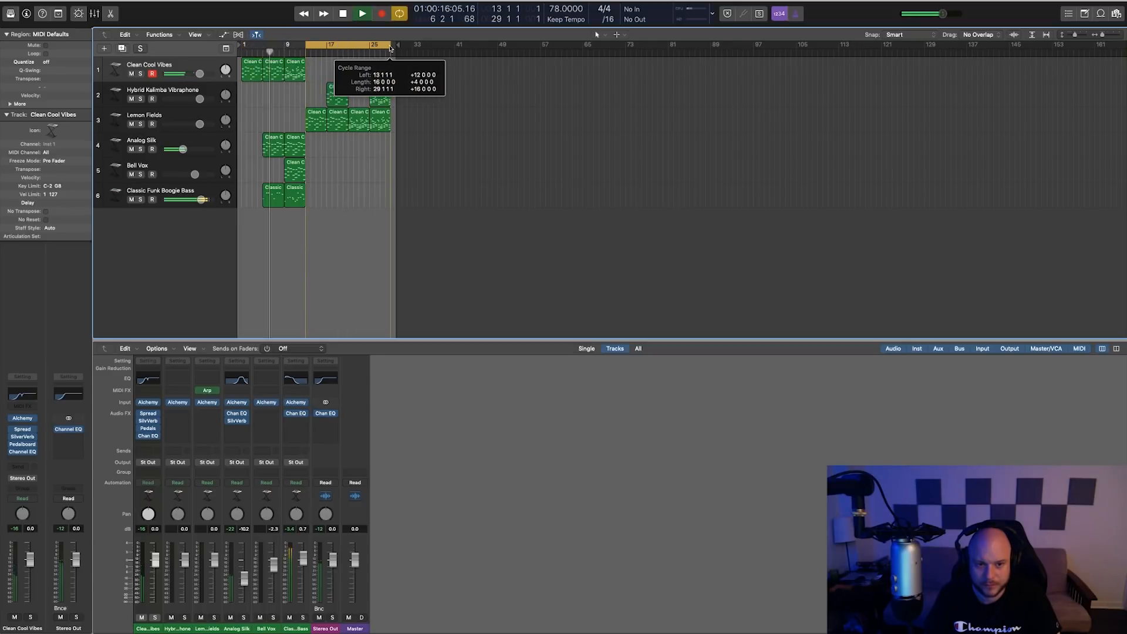
left_click(196, 122)
key("space")
key("space")
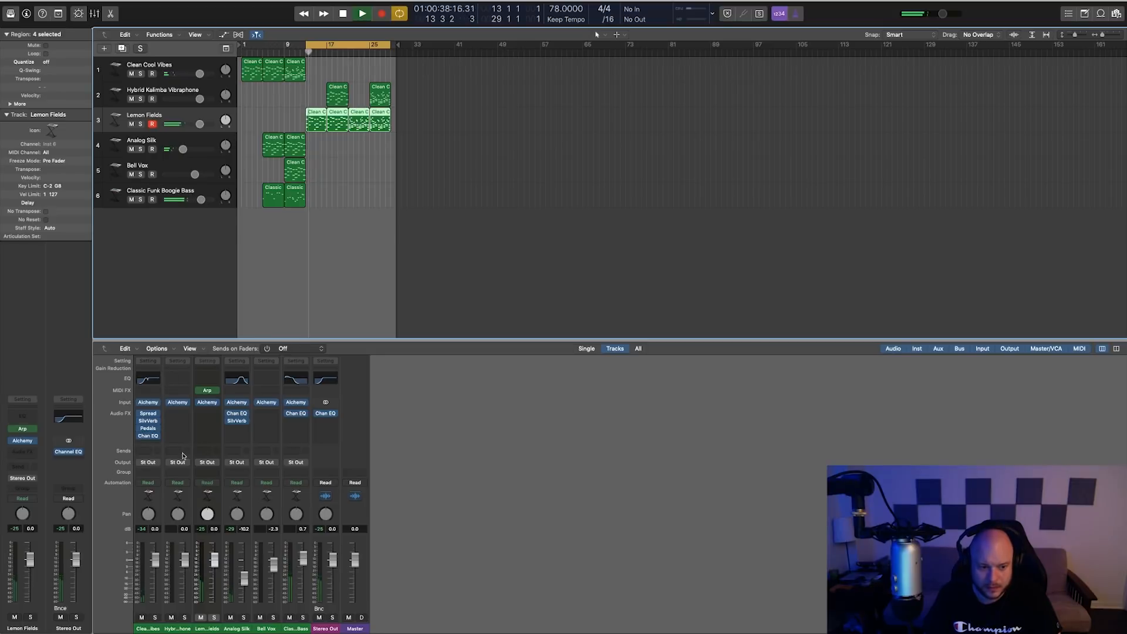
key("space")
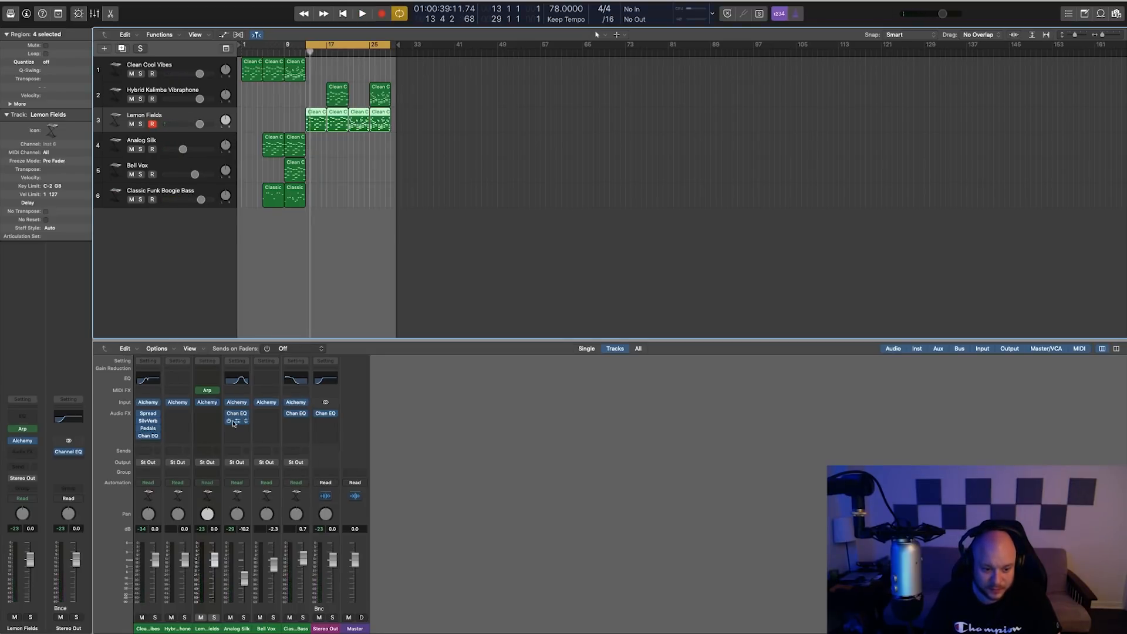
Step: Insert a stereo Pedalboard on the Lemon Fields channel and add the Phaze 2 pedal
left_click(208, 418)
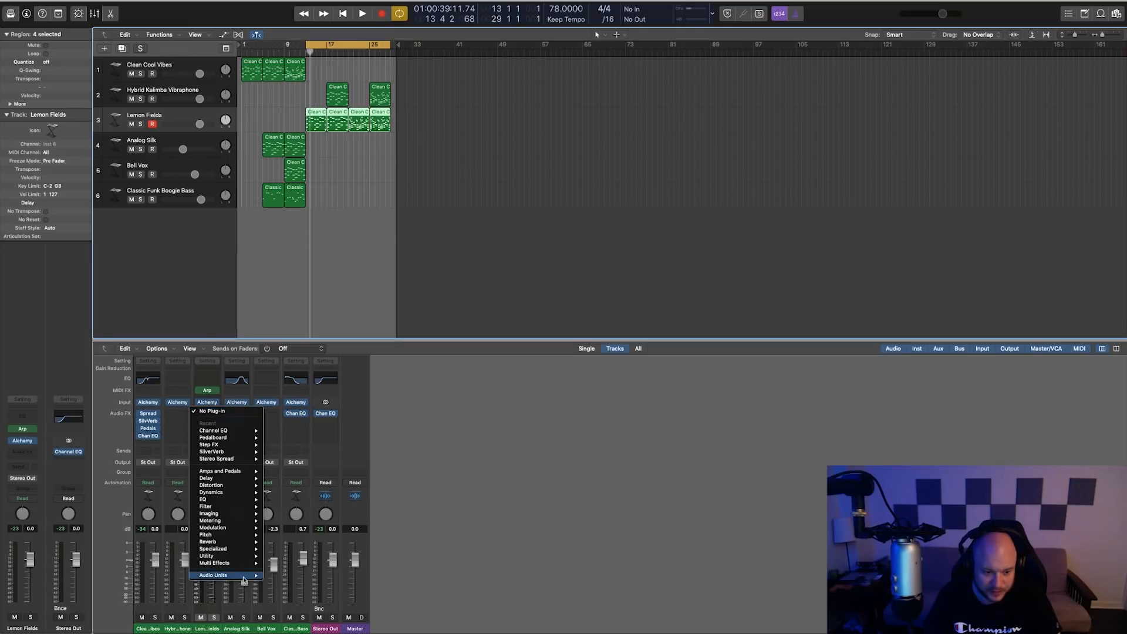
mouse_move(237, 471)
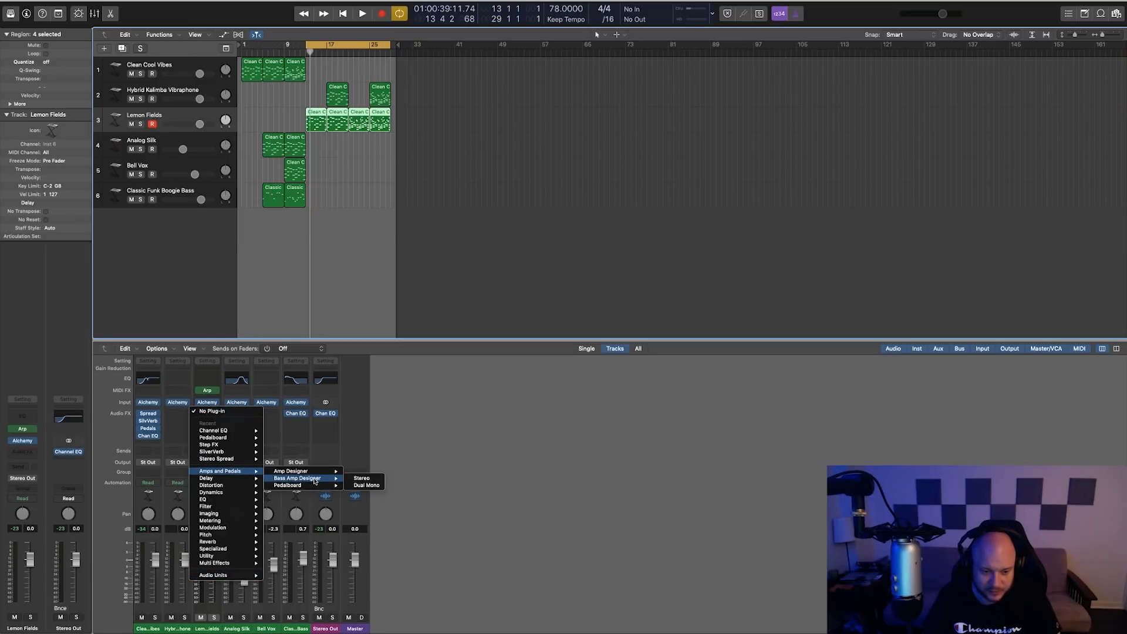
mouse_move(320, 473)
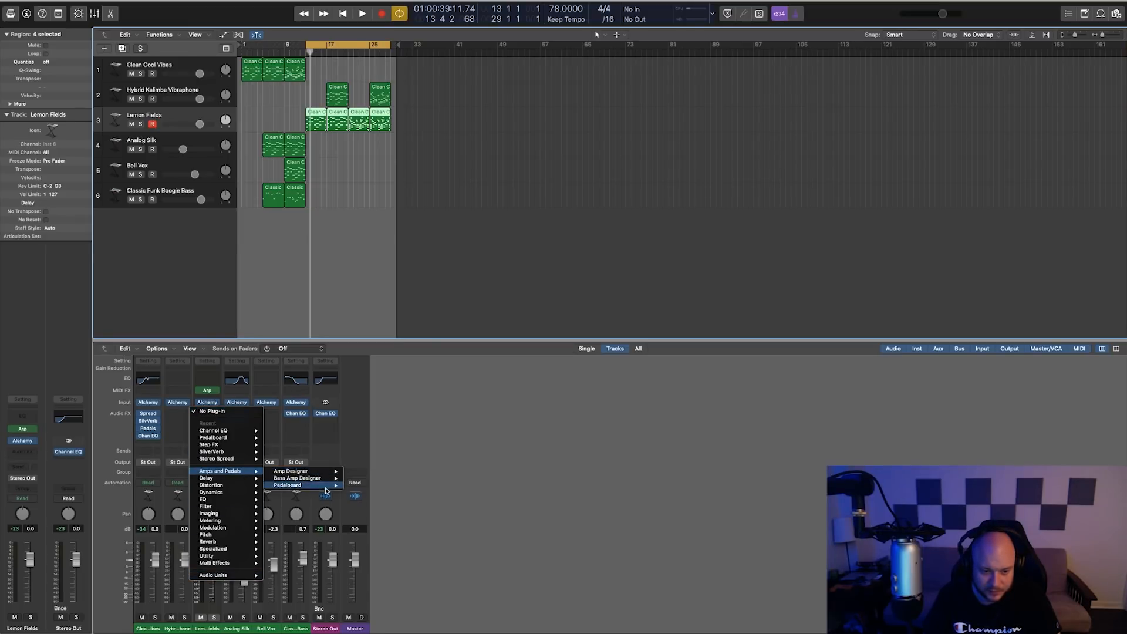
left_click(362, 486)
left_click_drag(506, 147, 203, 142)
left_click_drag(268, 19, 588, 151)
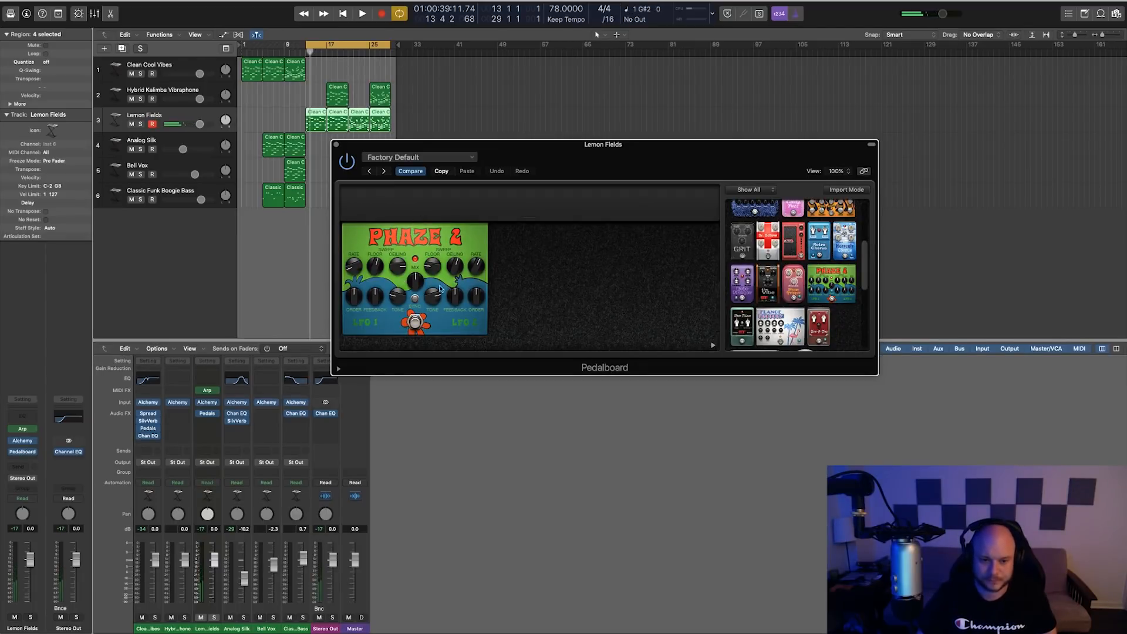
Step: Play the Lemon Fields section, turn on the Phaze 2 pedal's sync, close the Pedalboard, and stop playback
key("space")
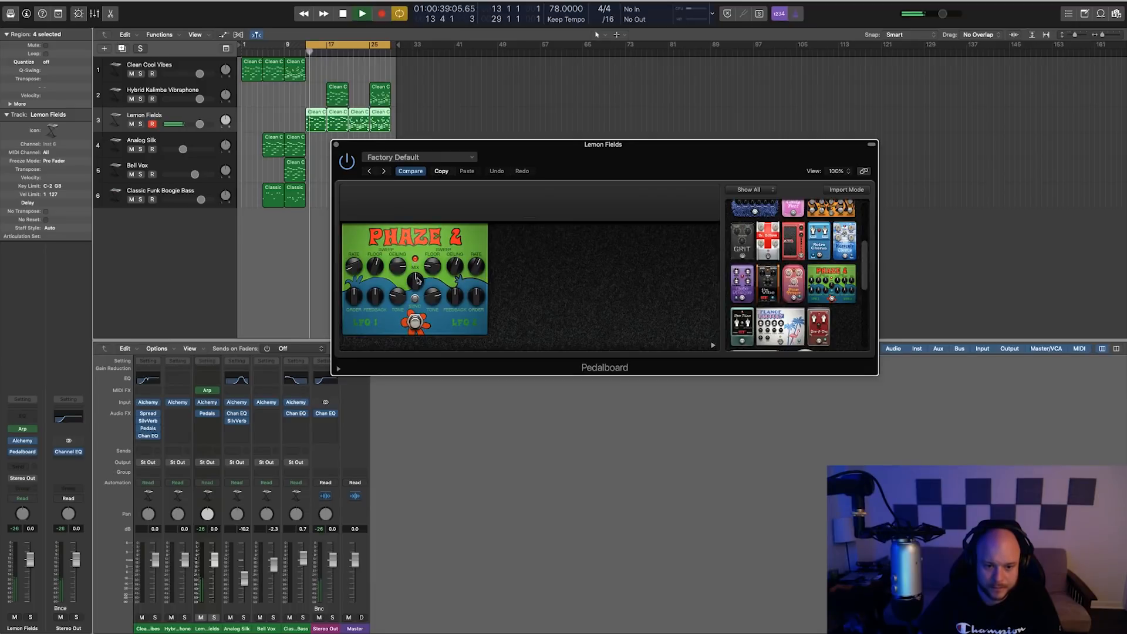
left_click(415, 298)
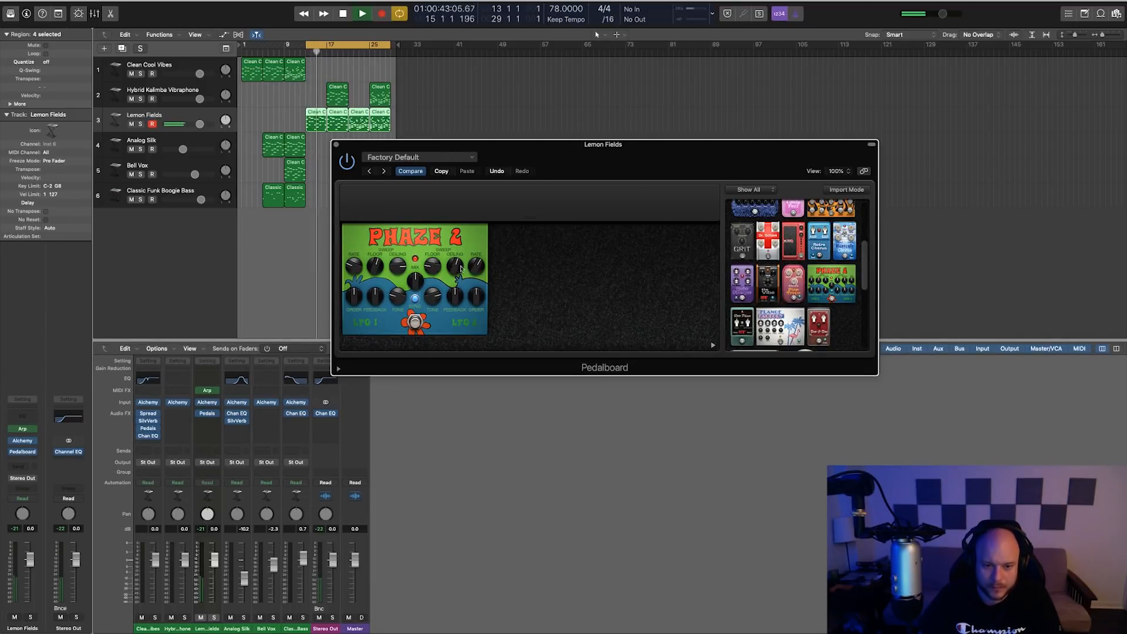
left_click(335, 144)
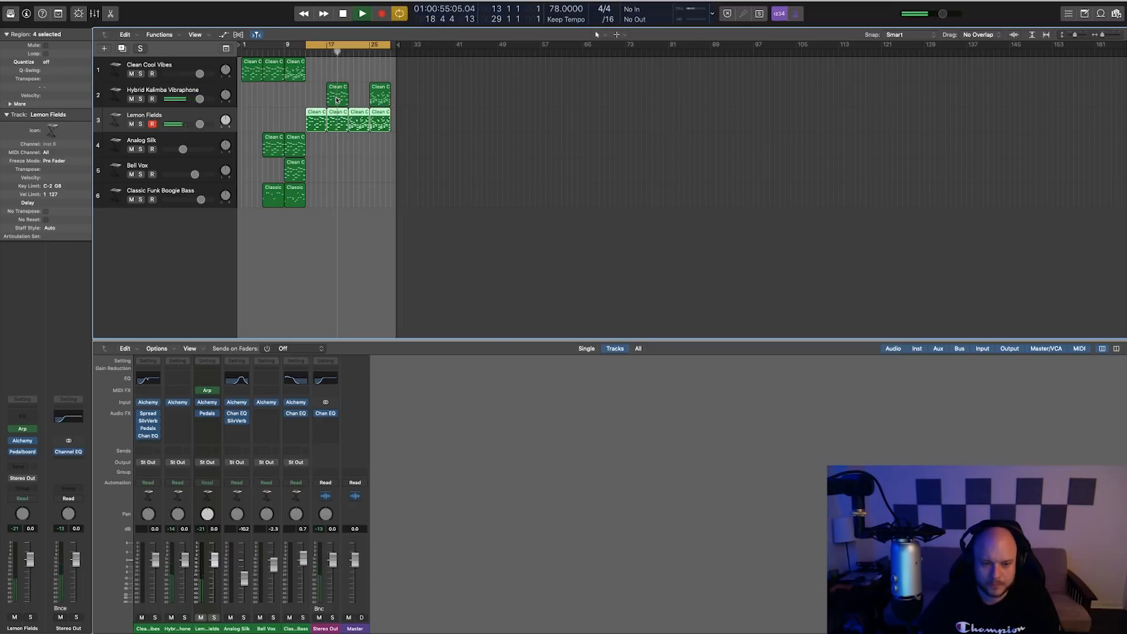
key("space")
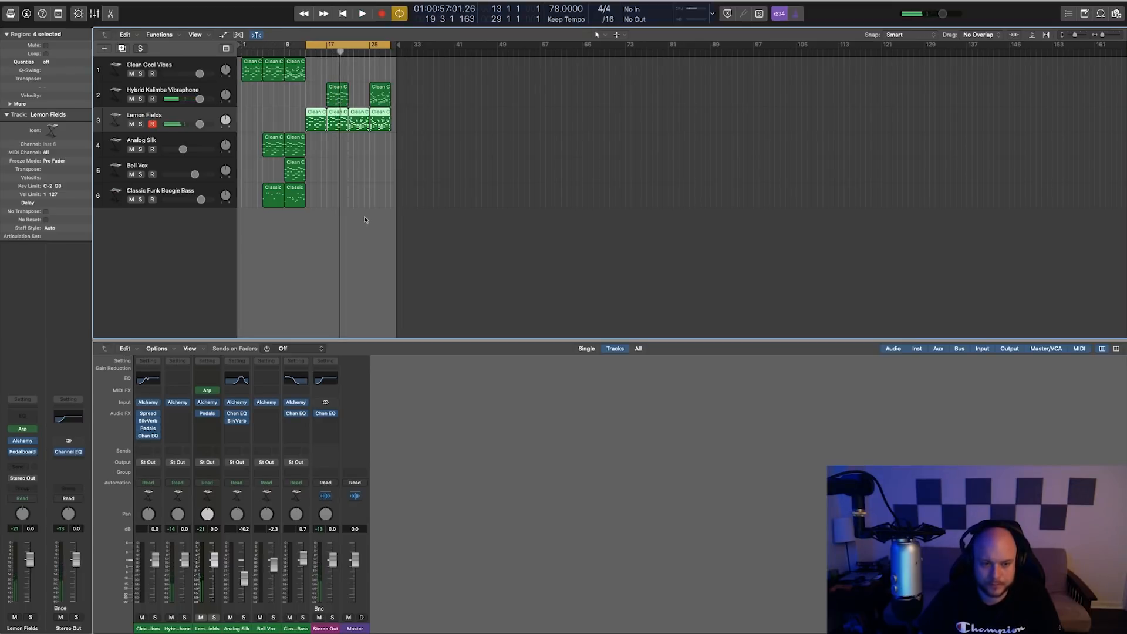
Step: Turn off the cycle and bounce all regions in place to a new track named Clean Cool Vibes_bip, leaving the source regions
left_click(347, 152)
key("c")
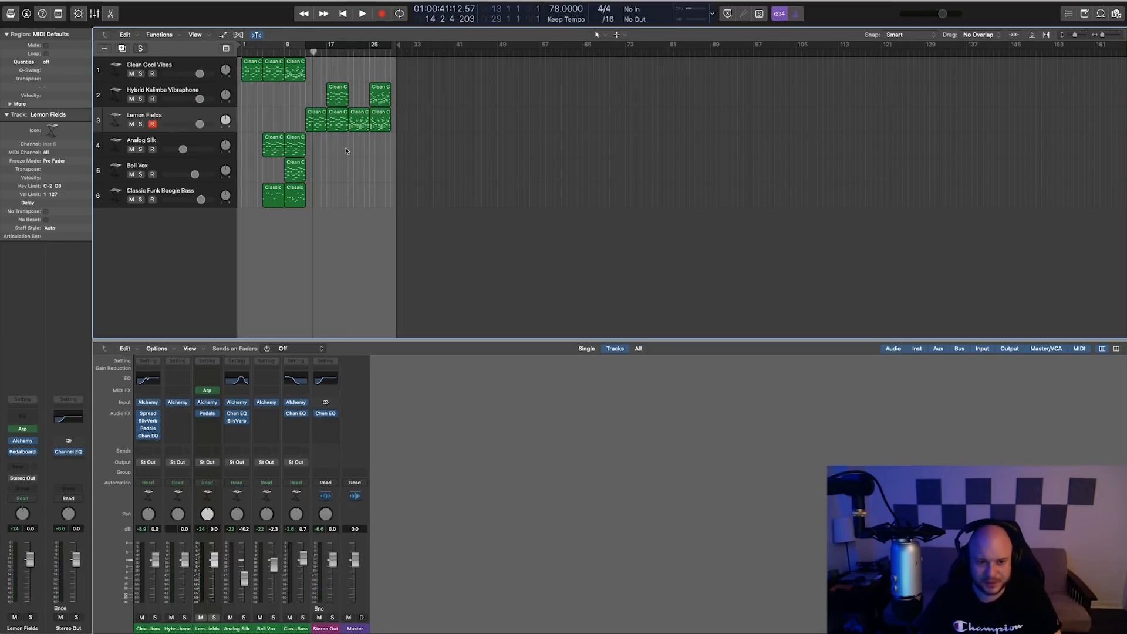
key("super+a")
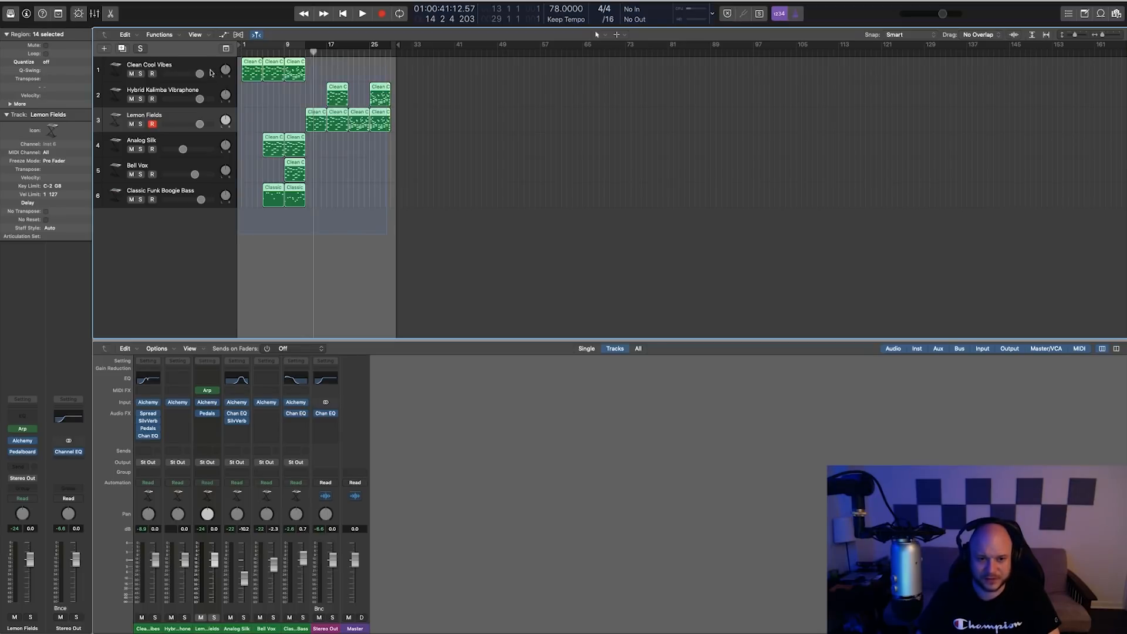
right_click(253, 74)
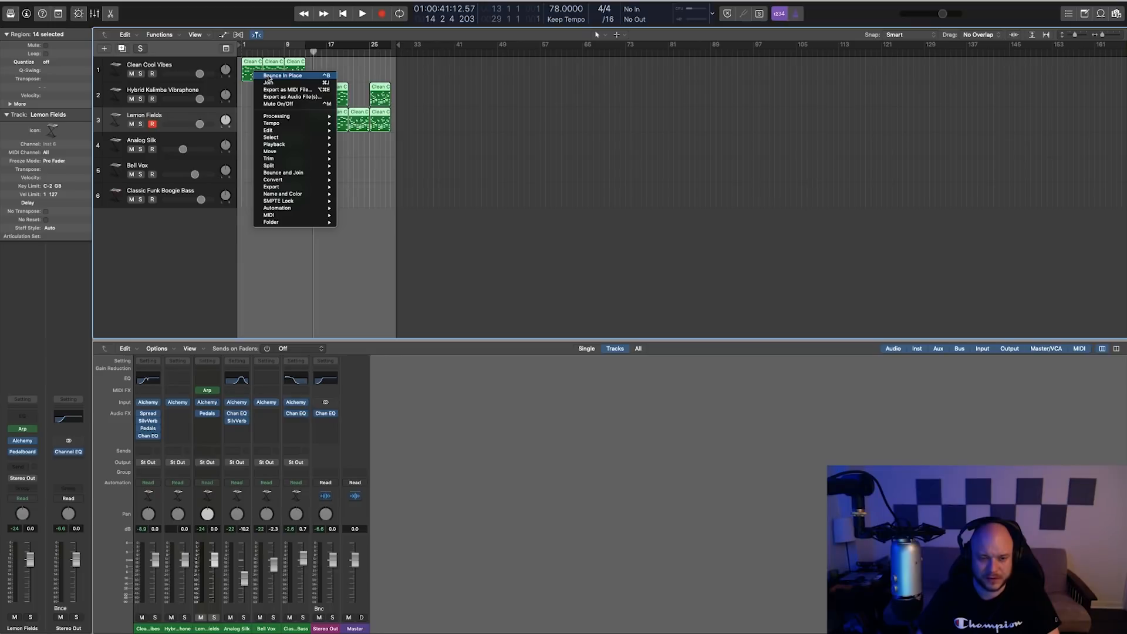
left_click(273, 77)
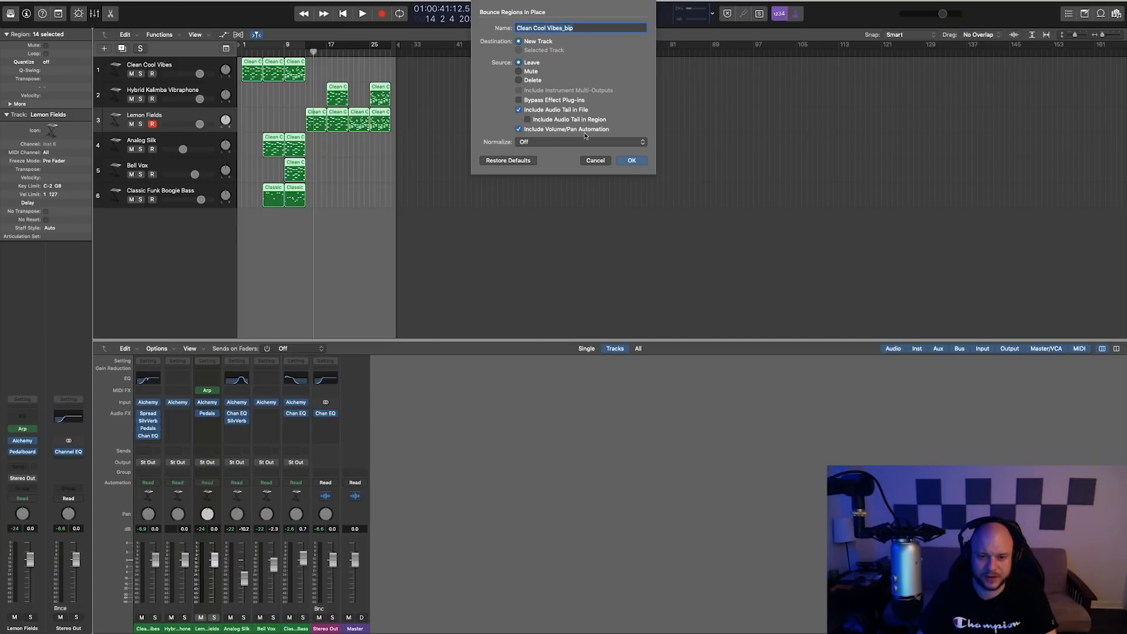
left_click(539, 130)
left_click(539, 145)
left_click(538, 143)
left_click(632, 160)
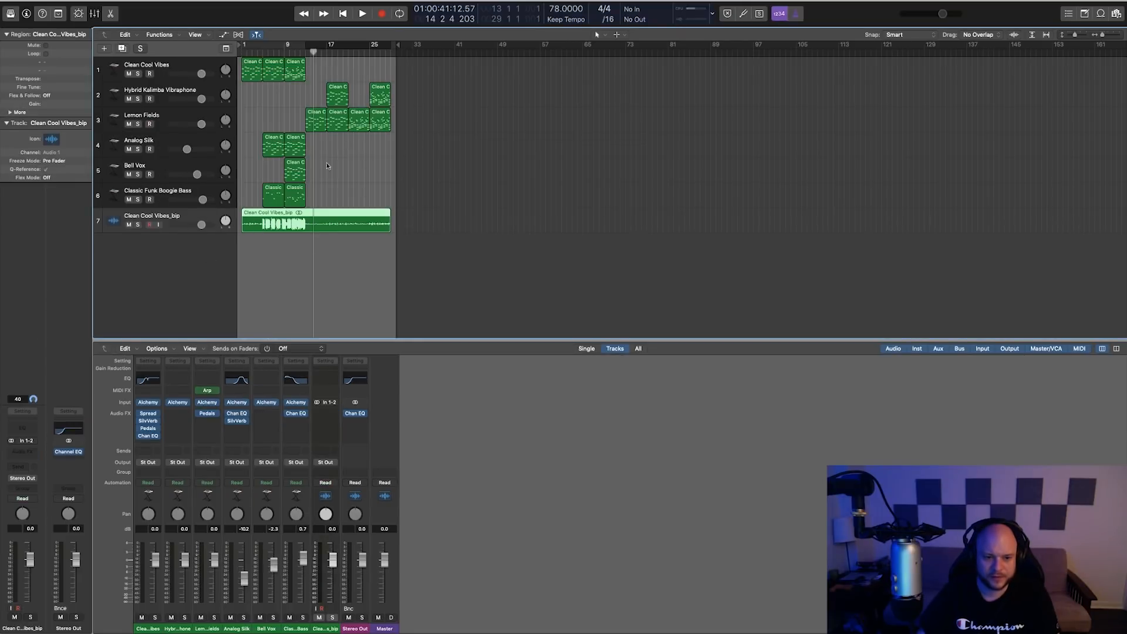
Step: Extend the project end to about bar 47 and lengthen the bounced audio region to about bar 32
left_click_drag(398, 45, 488, 45)
left_click_drag(390, 212, 463, 224)
left_click(440, 238)
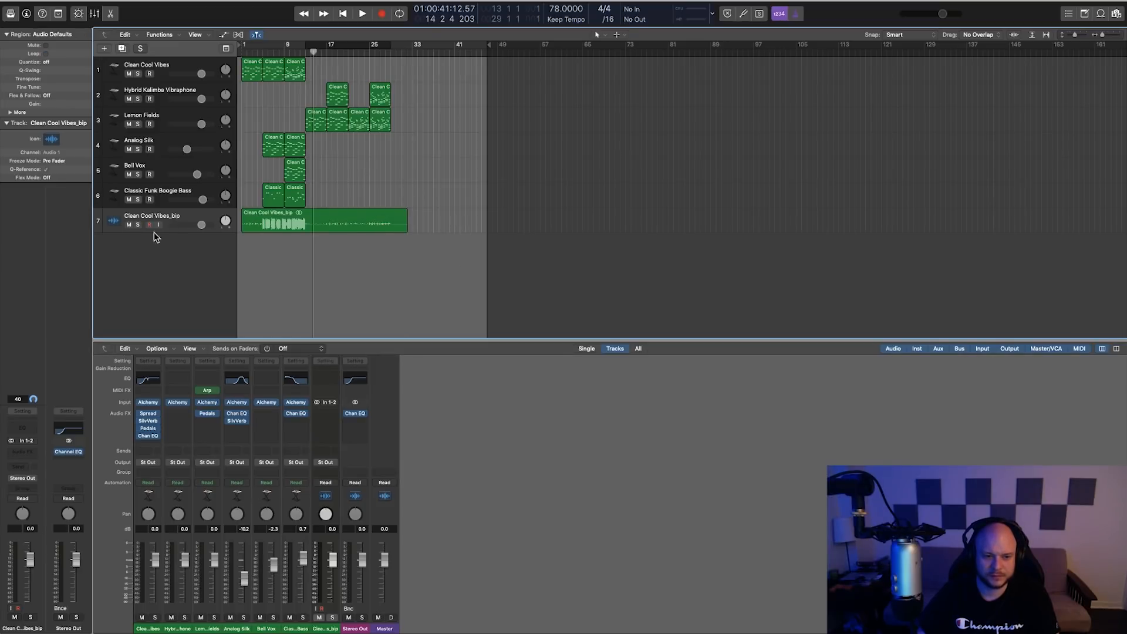
Step: Solo the Clean Cool Vibes_bip track and play it from the start of the project
left_click(137, 226)
key("Return")
key("space")
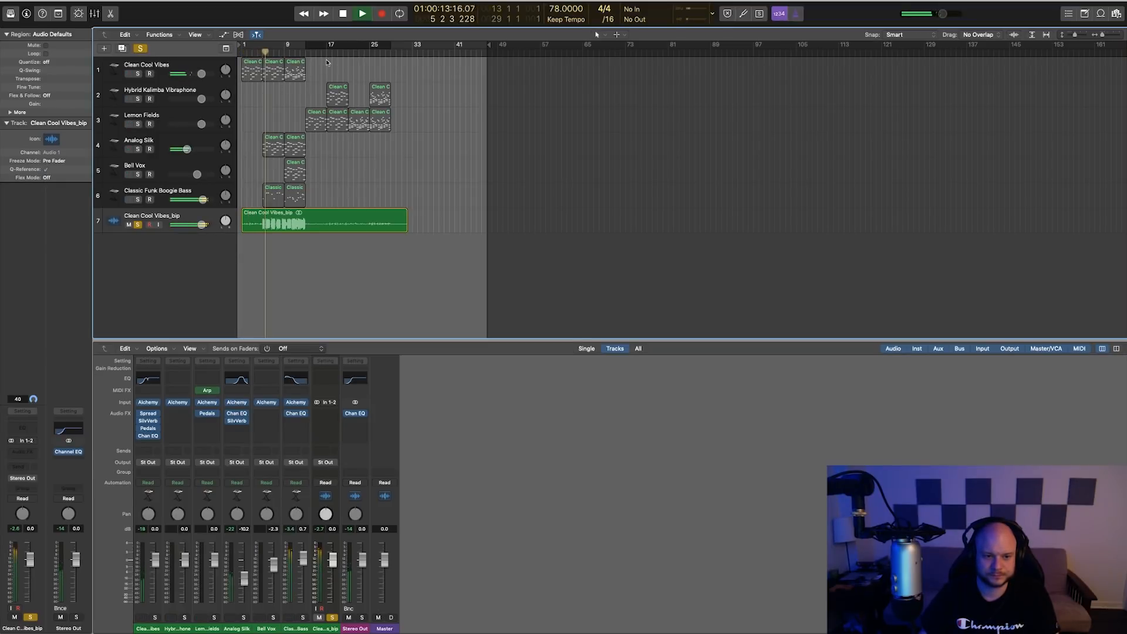
Step: Audition later parts of the bounced audio, jumping through the contrasting section up to about bar 25
left_click(322, 50)
left_click(337, 51)
left_click(371, 52)
scroll(392, 214, "up", 5)
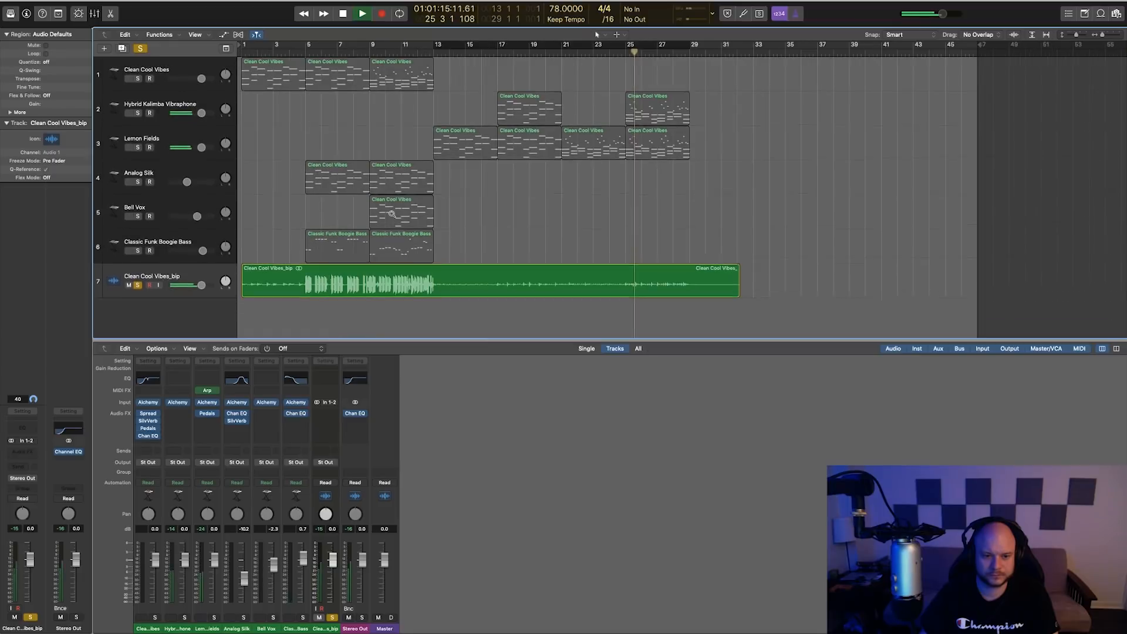
scroll(391, 213, "down", 2)
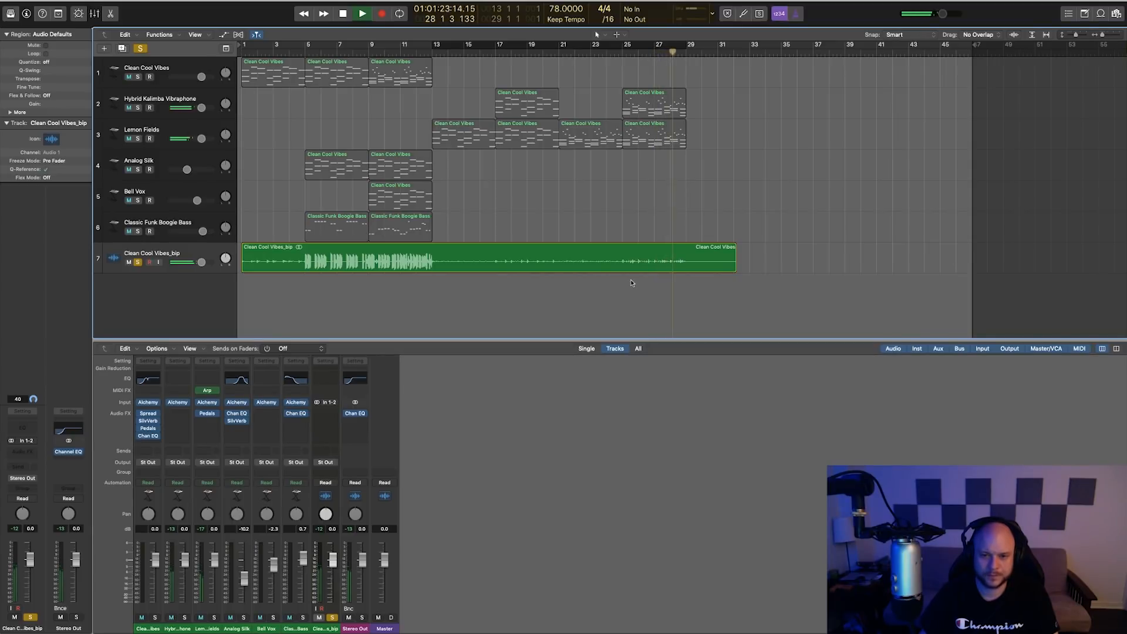
Step: Stop playback and start exporting the bounced Clean Cool Vibes_bip region as an audio file
key("space")
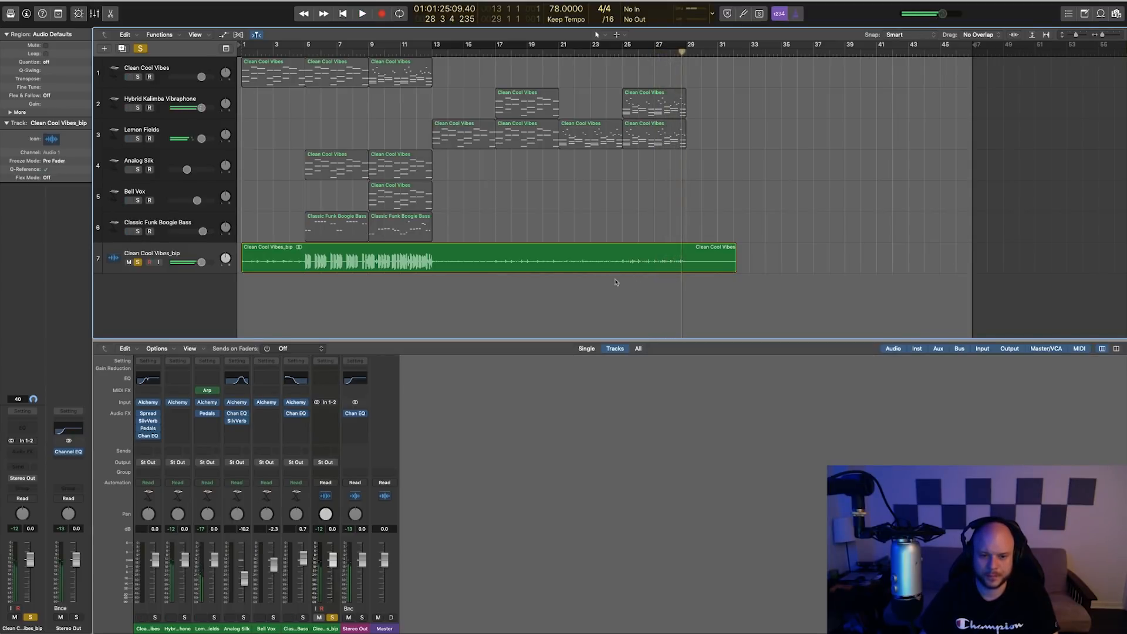
left_click(417, 265)
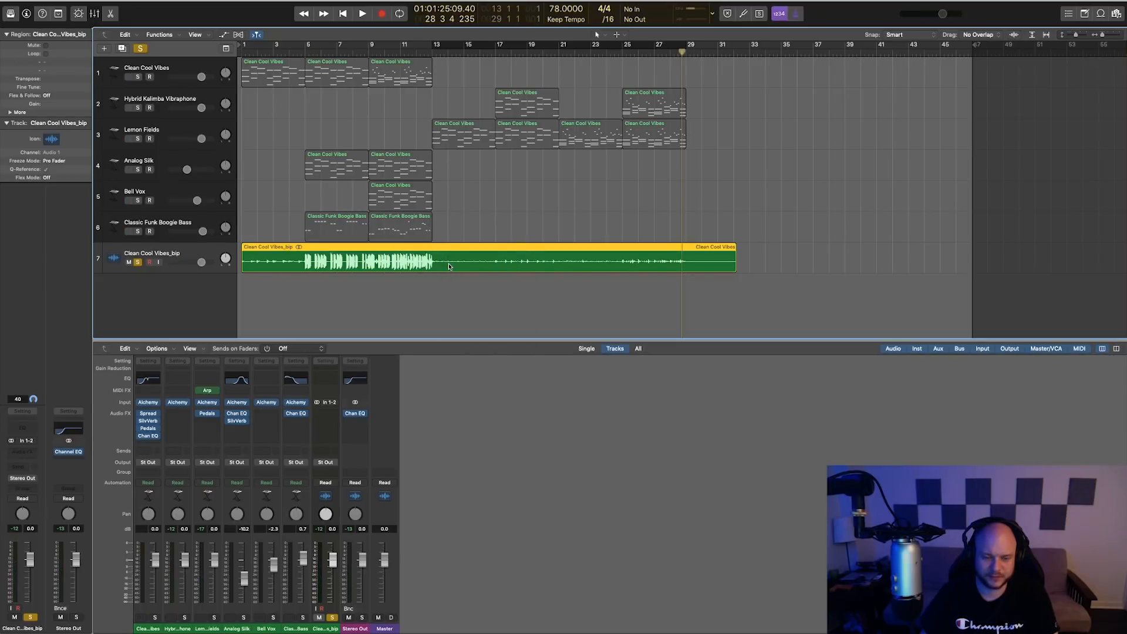
right_click(451, 265)
left_click(529, 276)
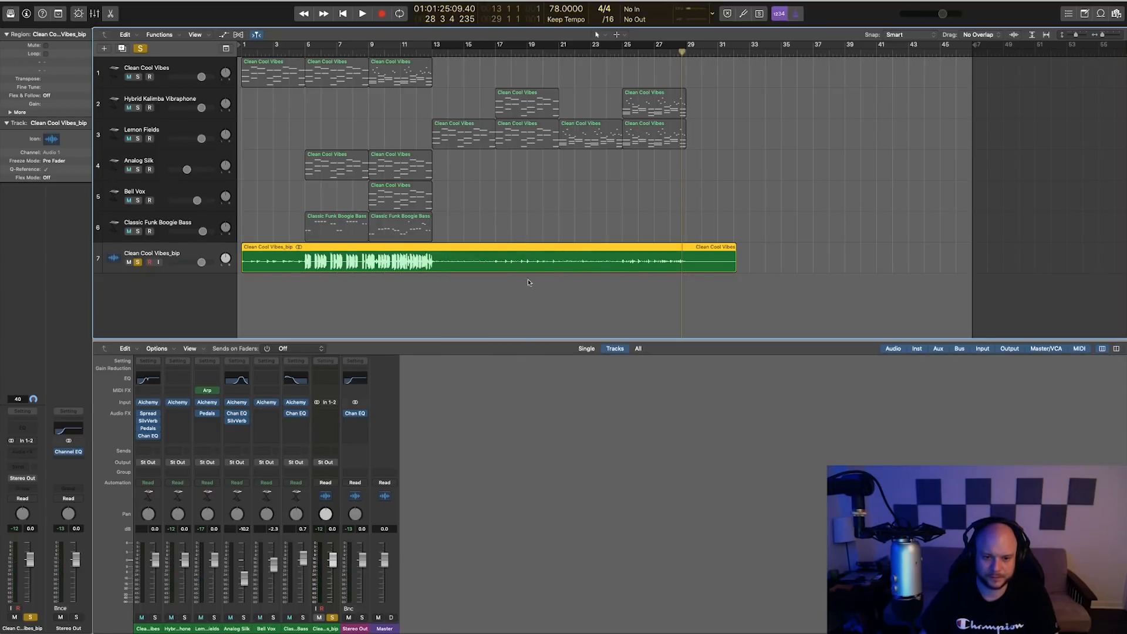
right_click(473, 260)
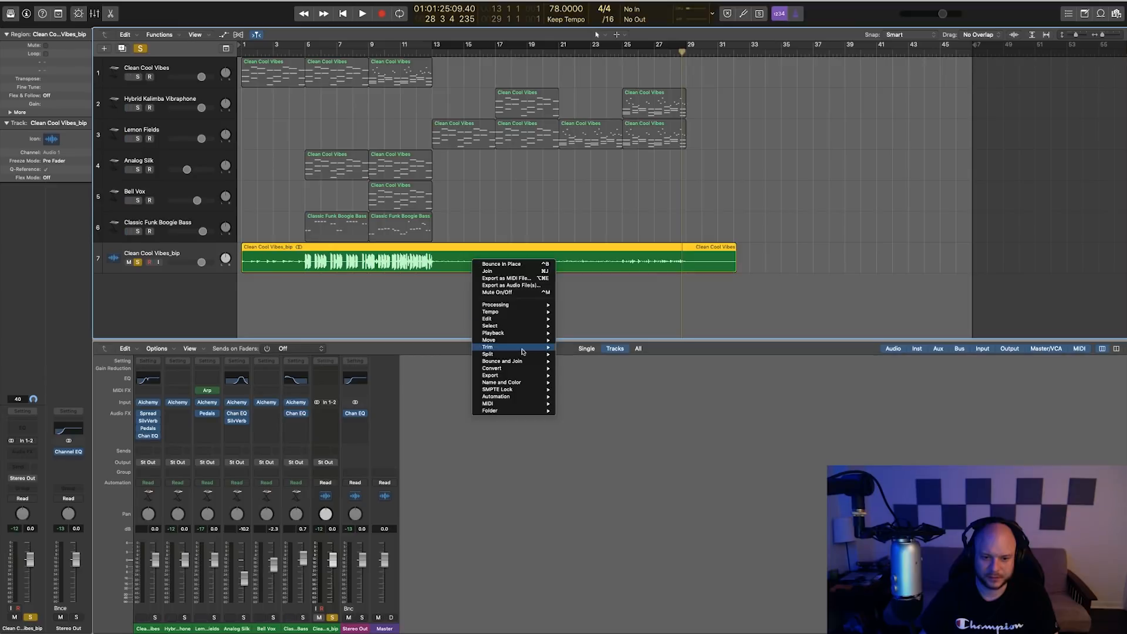
mouse_move(522, 351)
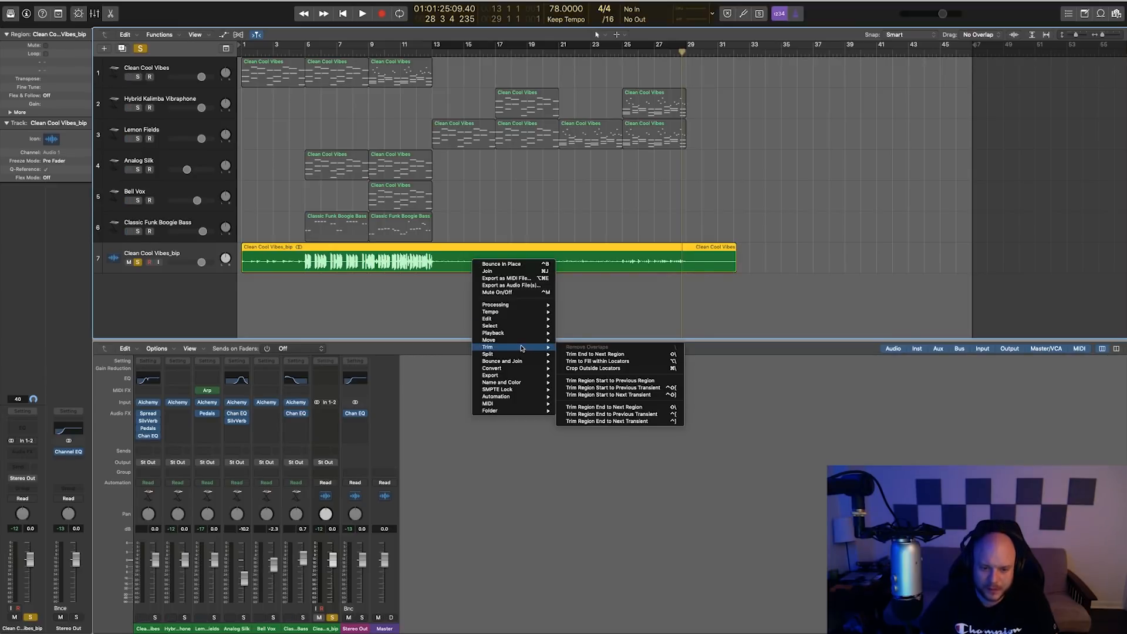
mouse_move(522, 376)
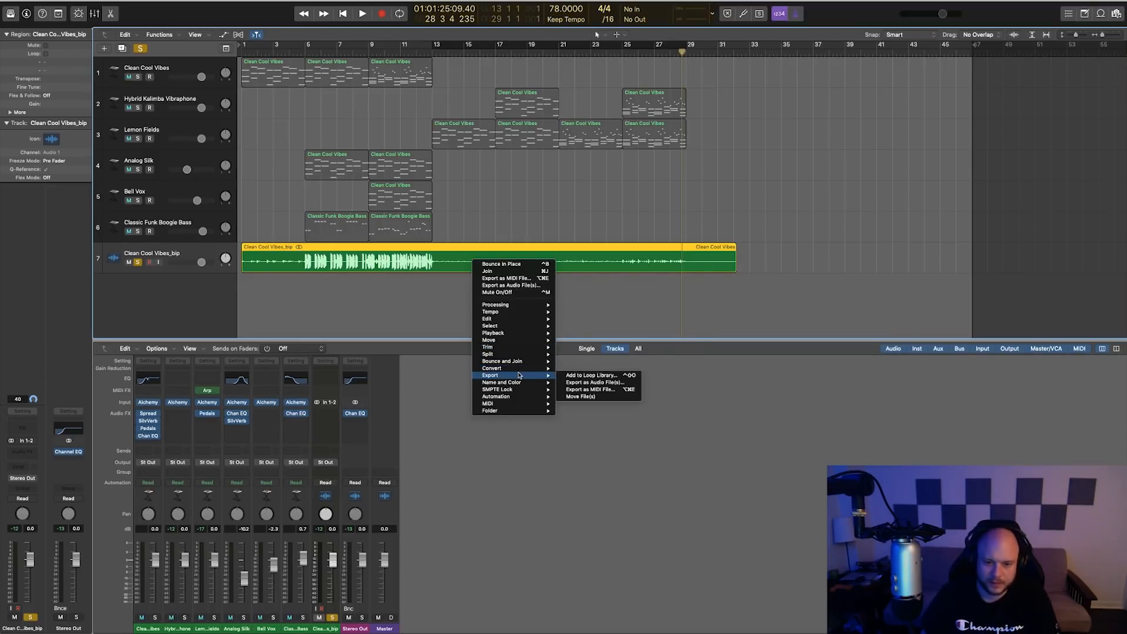
left_click(607, 385)
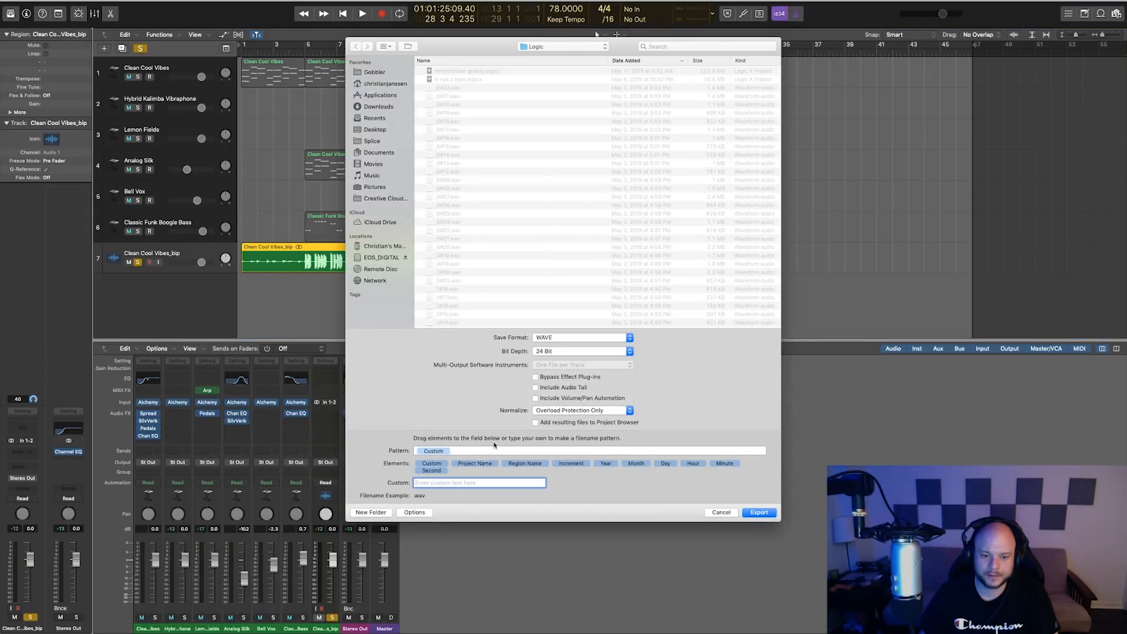
Step: Create a new folder named SAMPLE PACK TUTORIAL inside the Logic folder as the export location
left_click(370, 513)
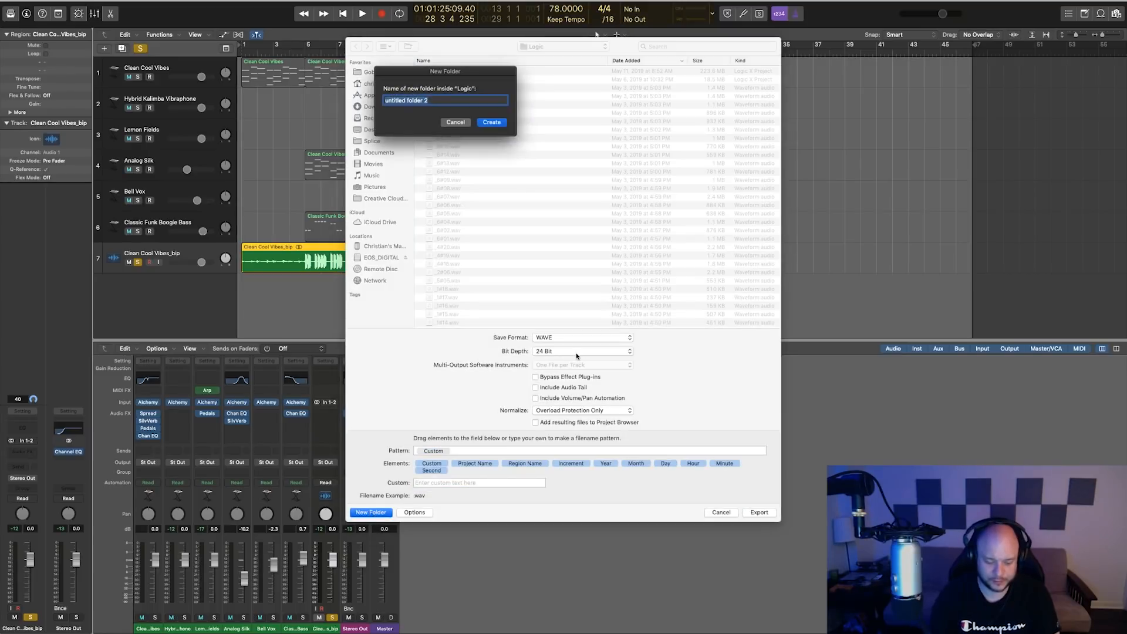
type("SAM")
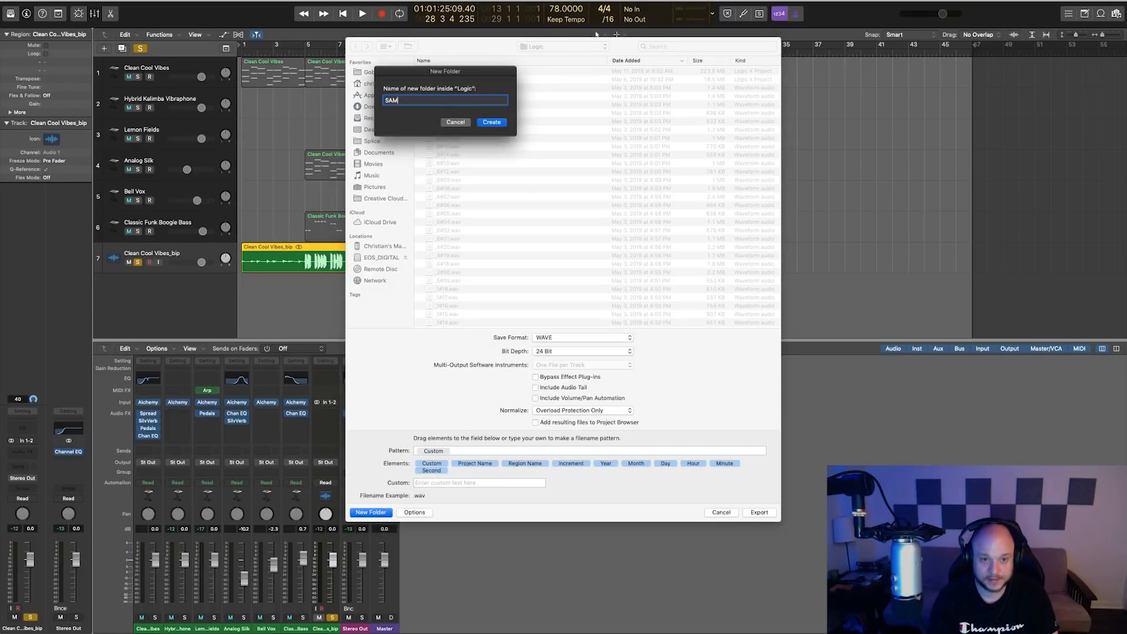
type("PLE PACK TUTORIAL")
key("Return")
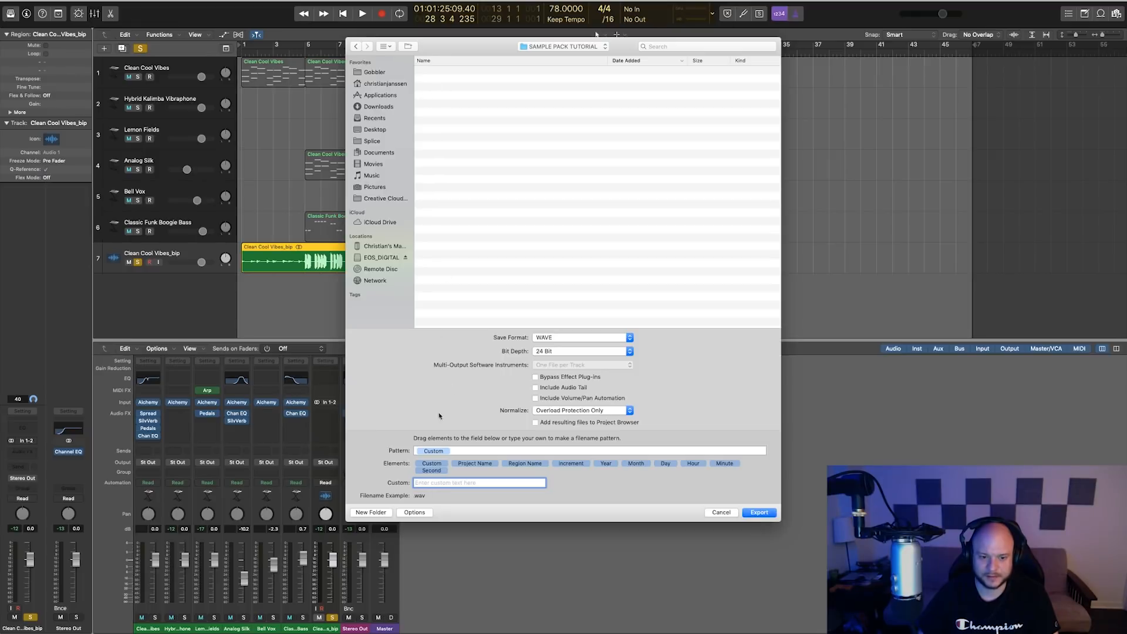
Step: Create a subfolder named VIBEZ (78 BPM) (G#MINOR) inside SAMPLE PACK TUTORIAL for the export
left_click(374, 512)
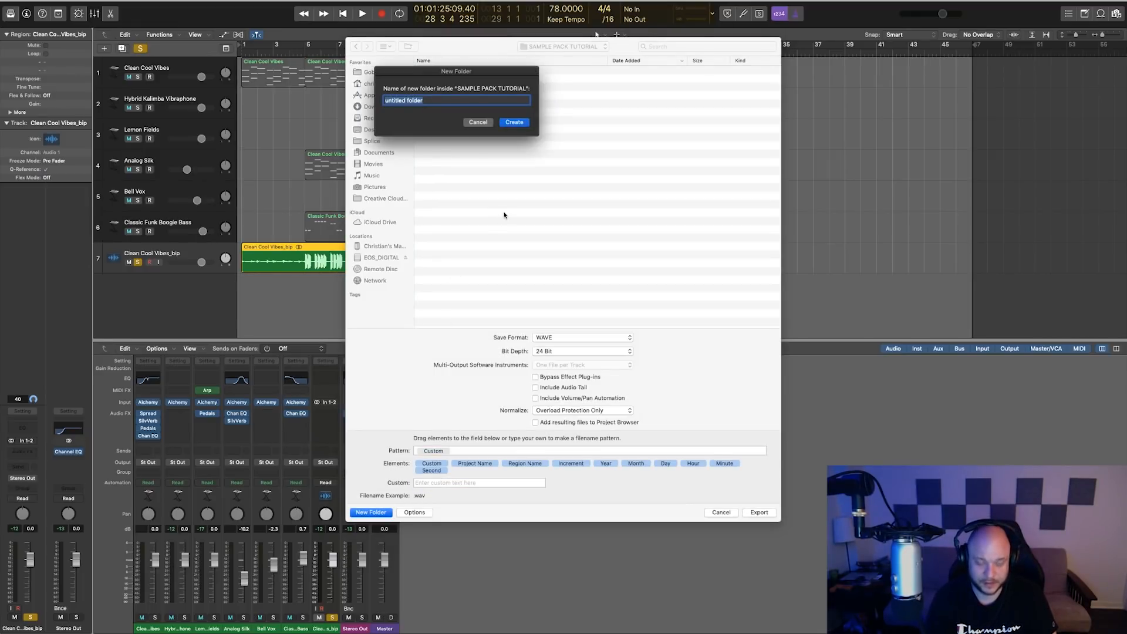
type("VIBEZ (")
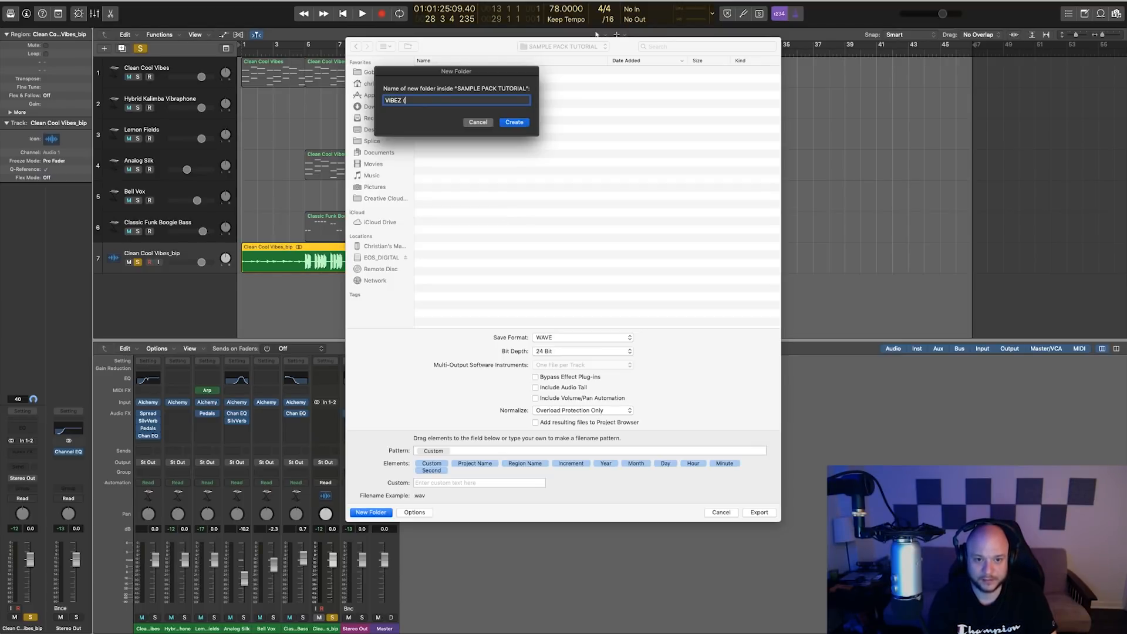
type("78 BPM) (G")
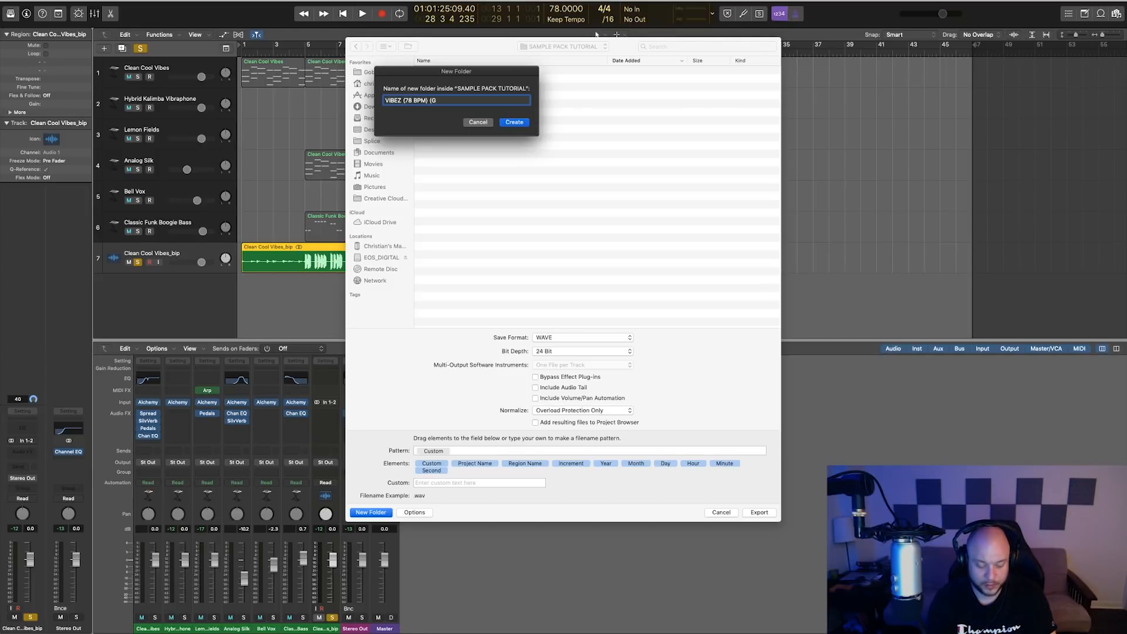
type("# MINO")
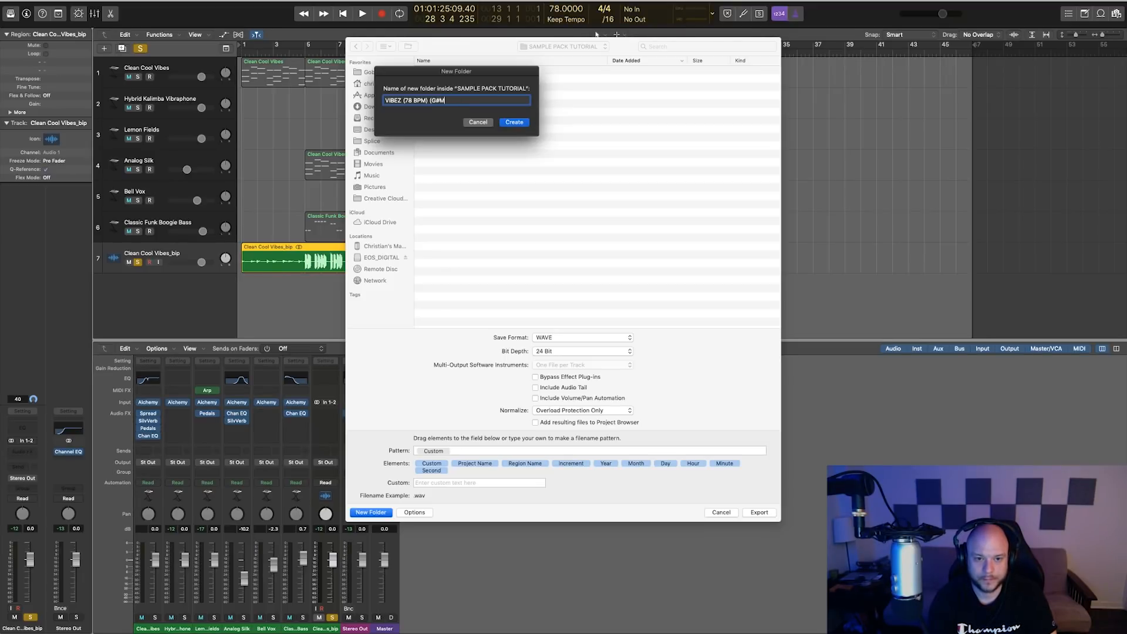
type("OR)")
key("Return")
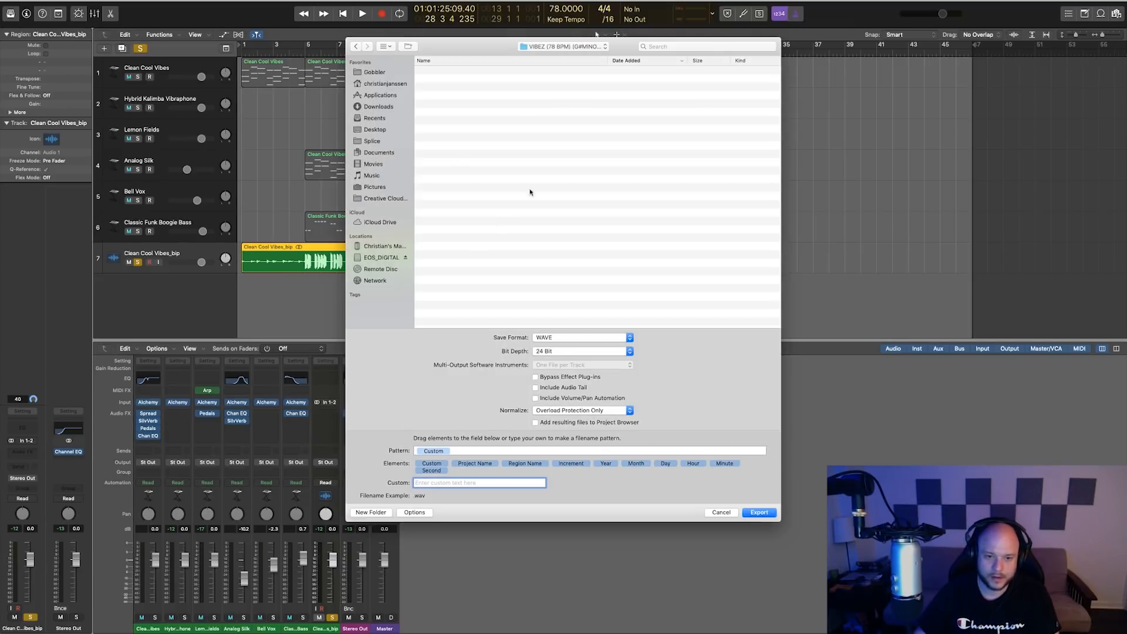
Step: Set normalizing to Off for the export and include the audio tail and volume/pan automation
left_click(576, 412)
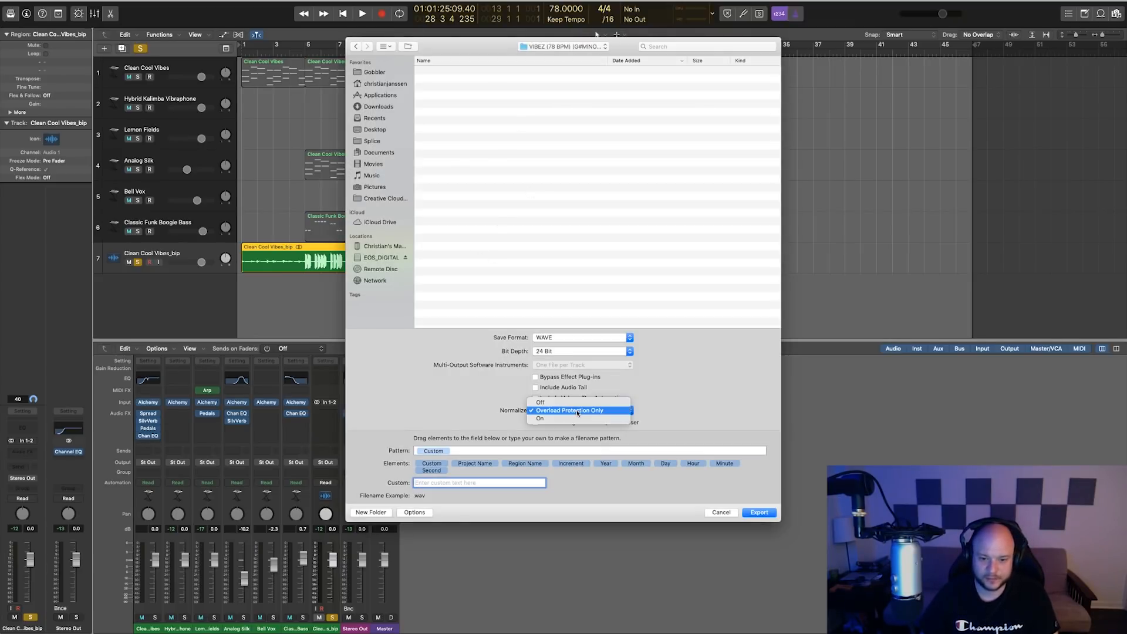
left_click(547, 405)
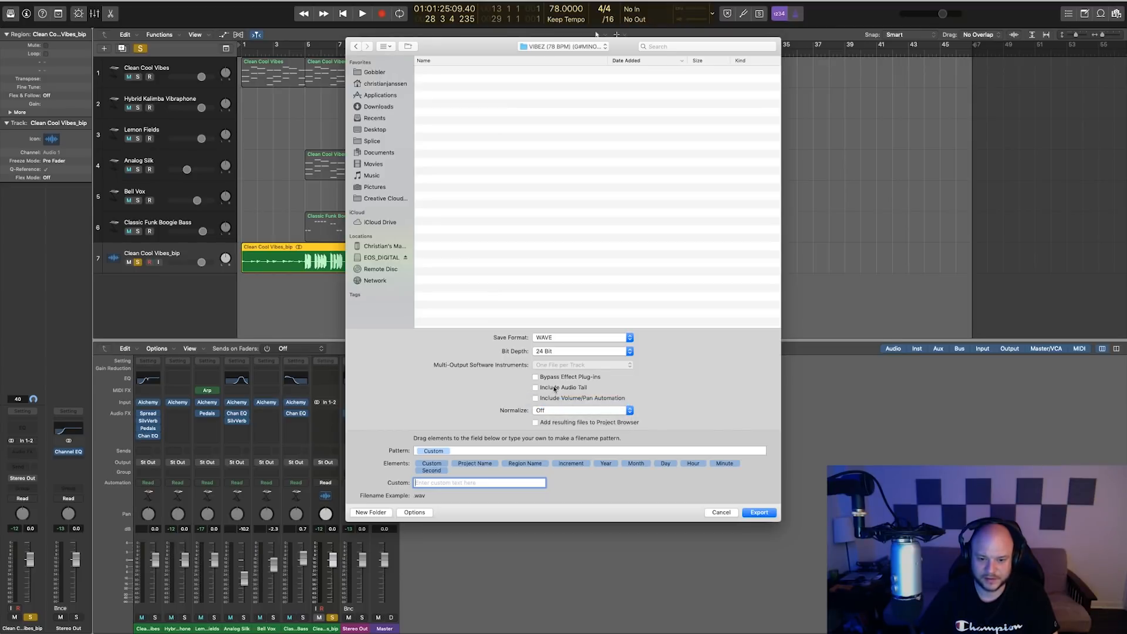
left_click(551, 399)
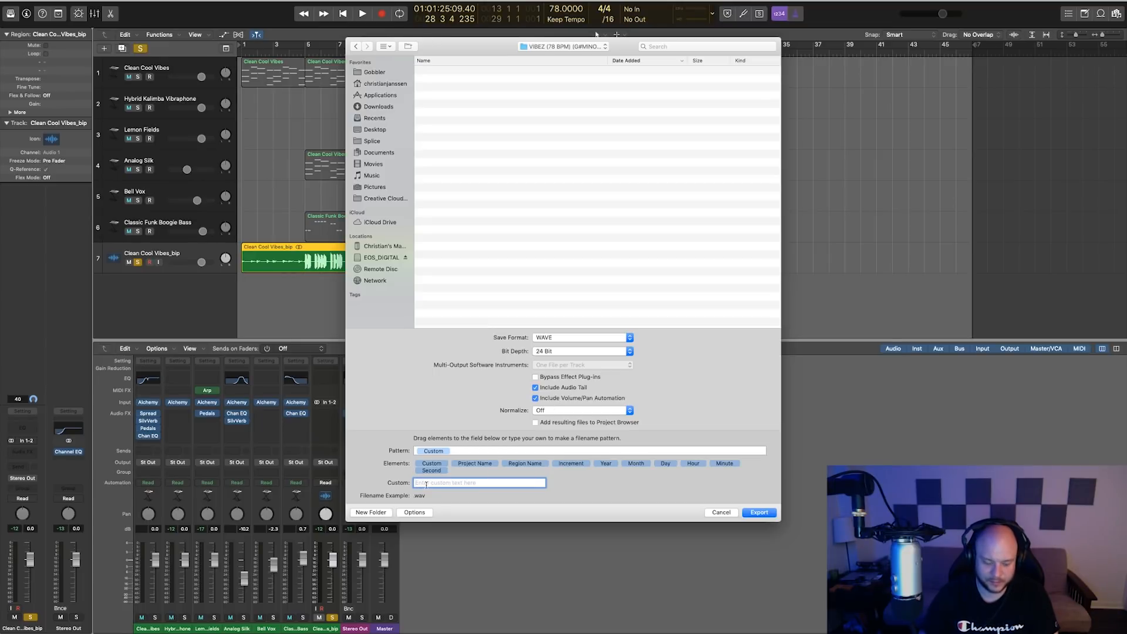
Step: Name the file VIBEZ (78 BPM) (G#MINOR), export the bounced region, and deselect it
type("VIBEZ (78 B[")
key("BackSpace")
key("BackSpace")
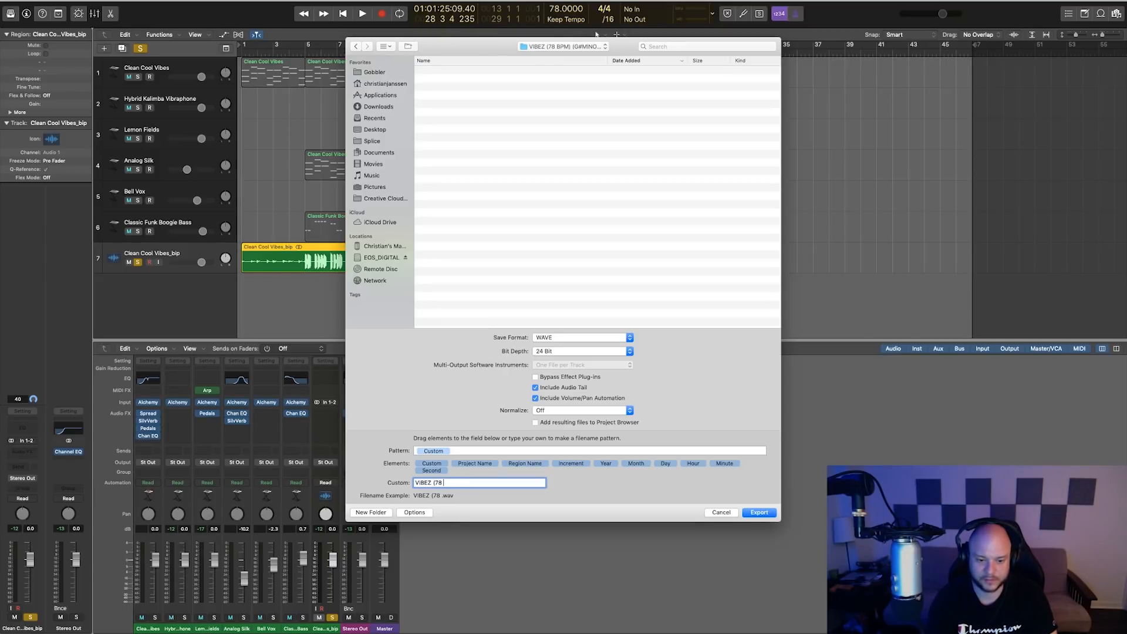
type("BPM) (G")
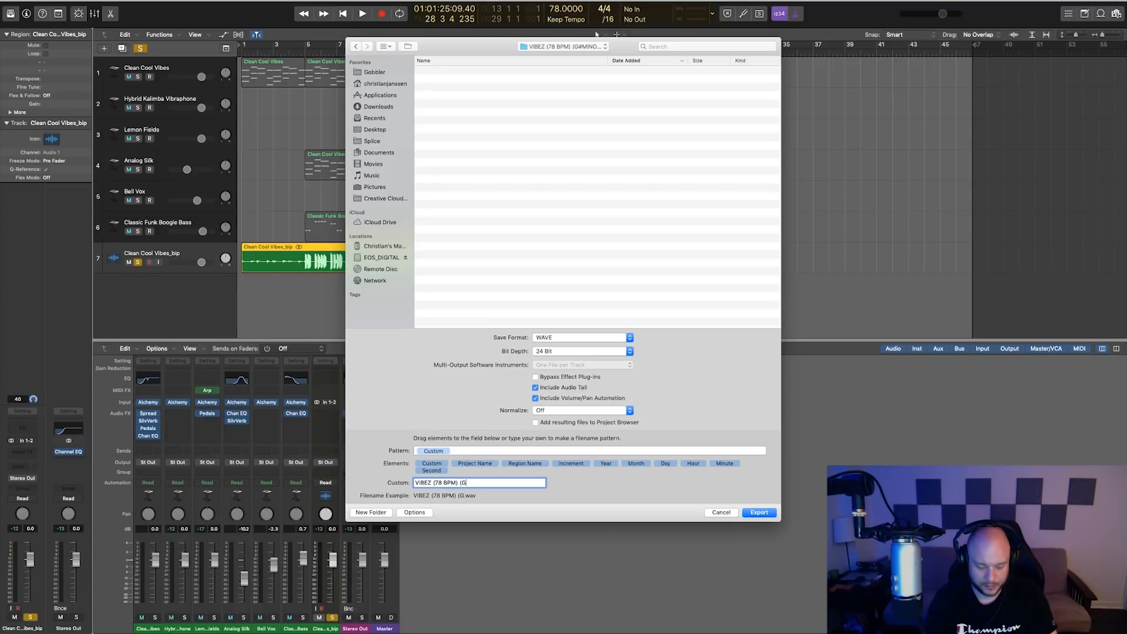
type("#MINOR")
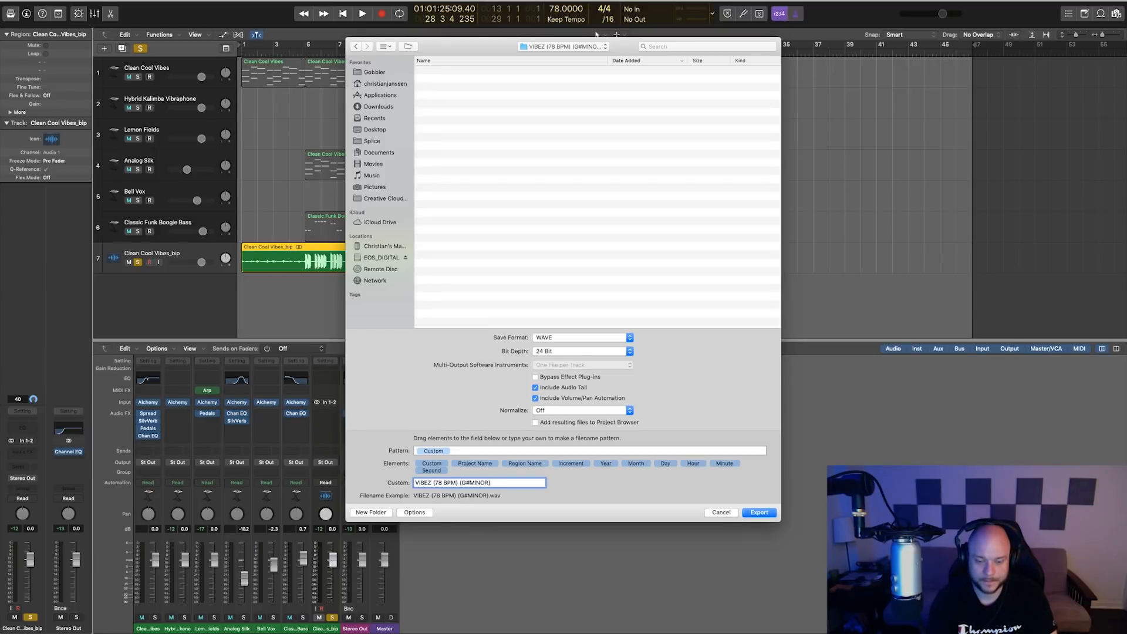
key("Return")
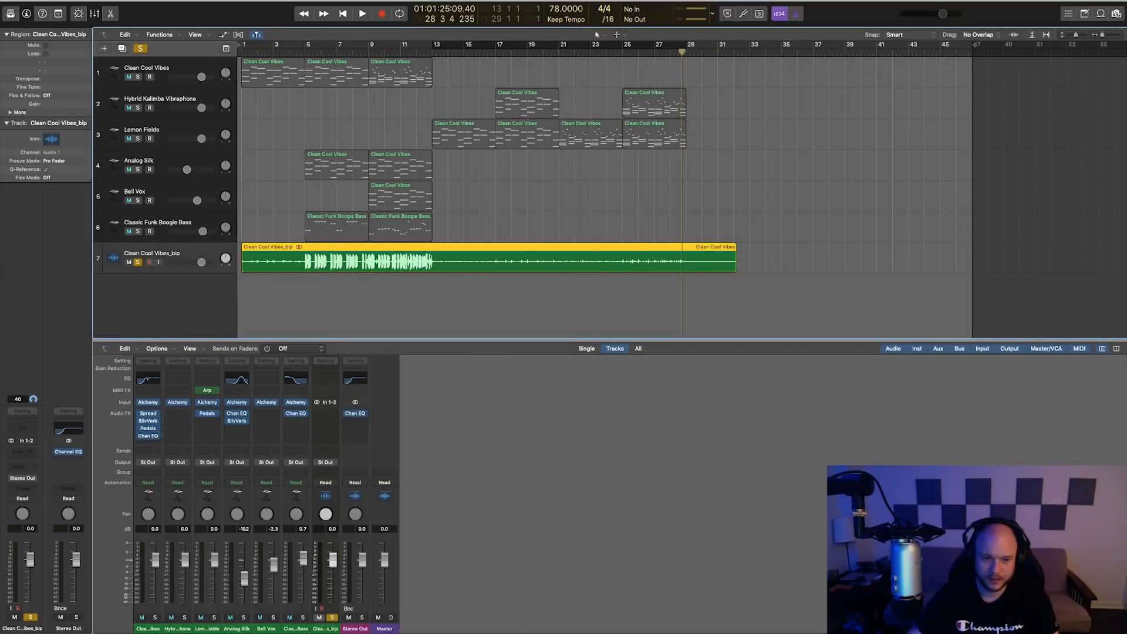
left_click(416, 309)
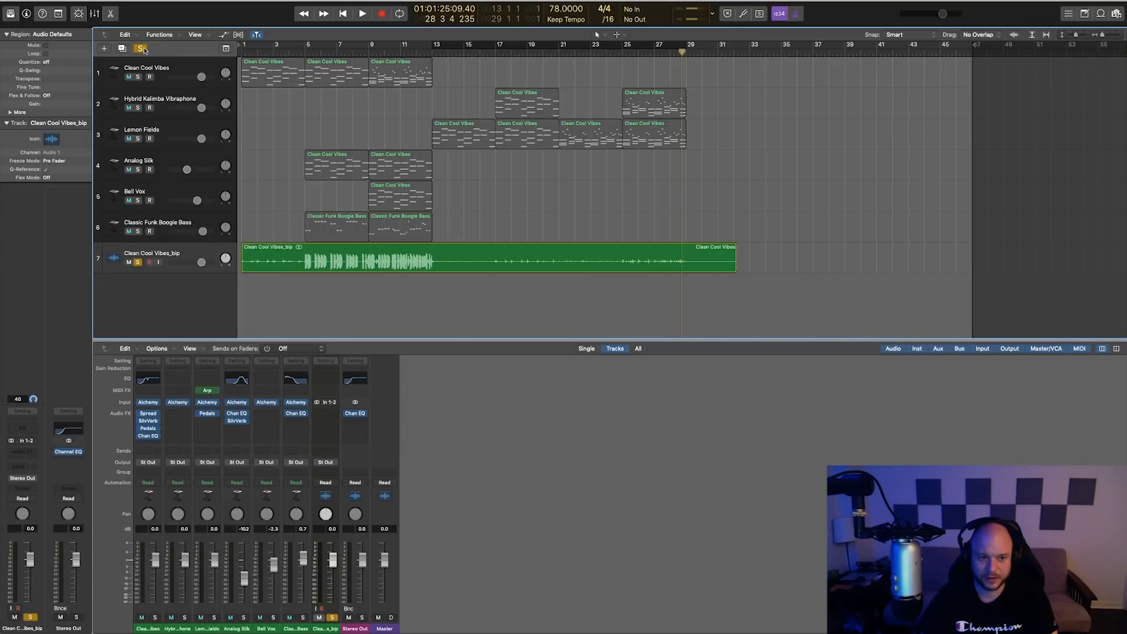
Step: Unsolo the Clean Cool Vibes_bip track, solo the six instrument tracks, and return the playhead to the project start
left_click(137, 262)
left_click_drag(138, 231, 137, 77)
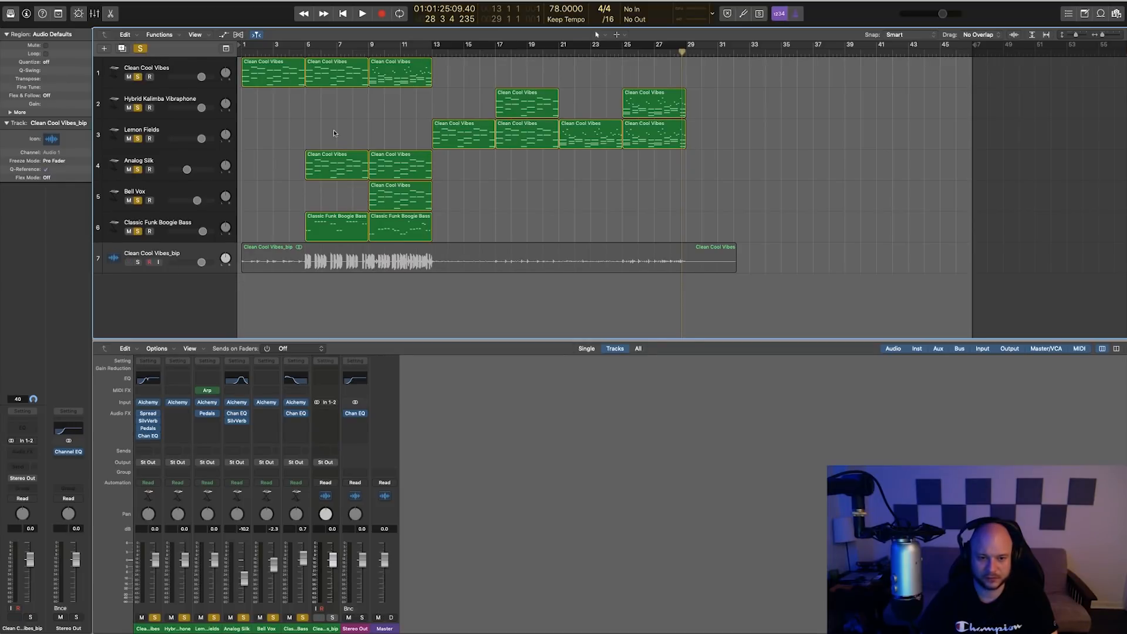
left_click_drag(328, 51, 203, 53)
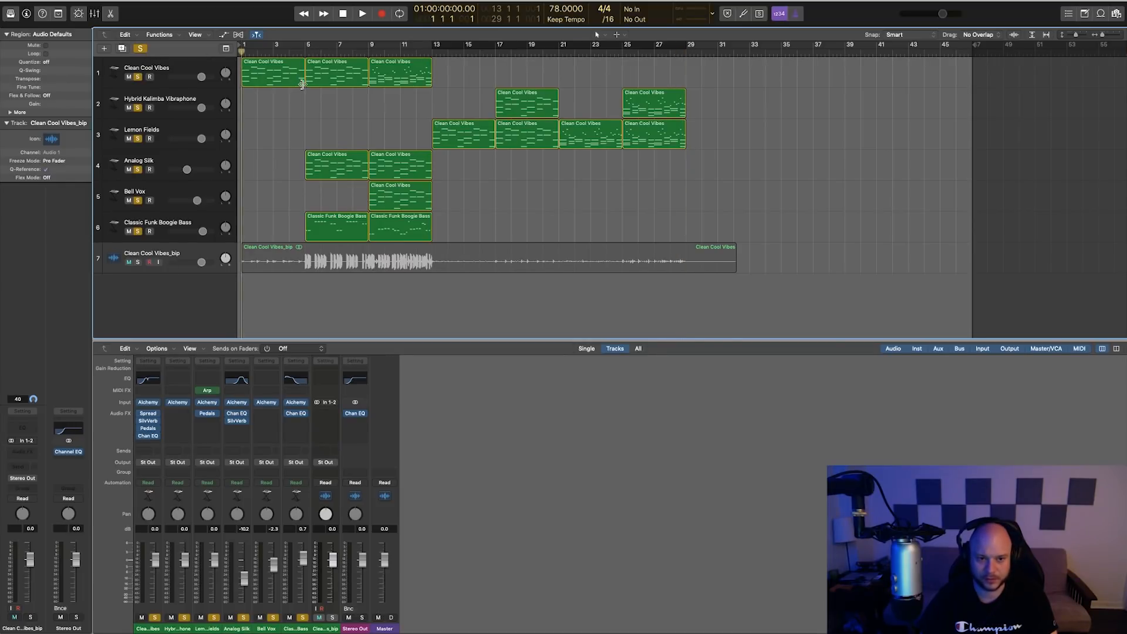
Step: Select all six instrument tracks, from Classic Funk Boogie Bass up to Clean Cool Vibes, and start exporting them as audio files
left_click(199, 225)
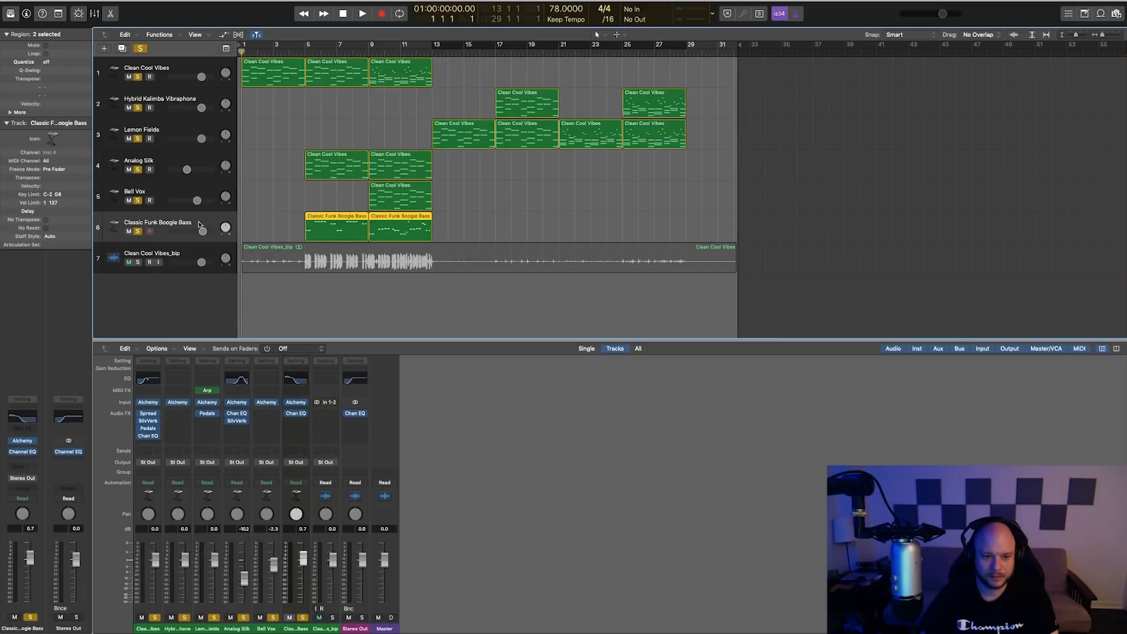
left_click(185, 66, "shift")
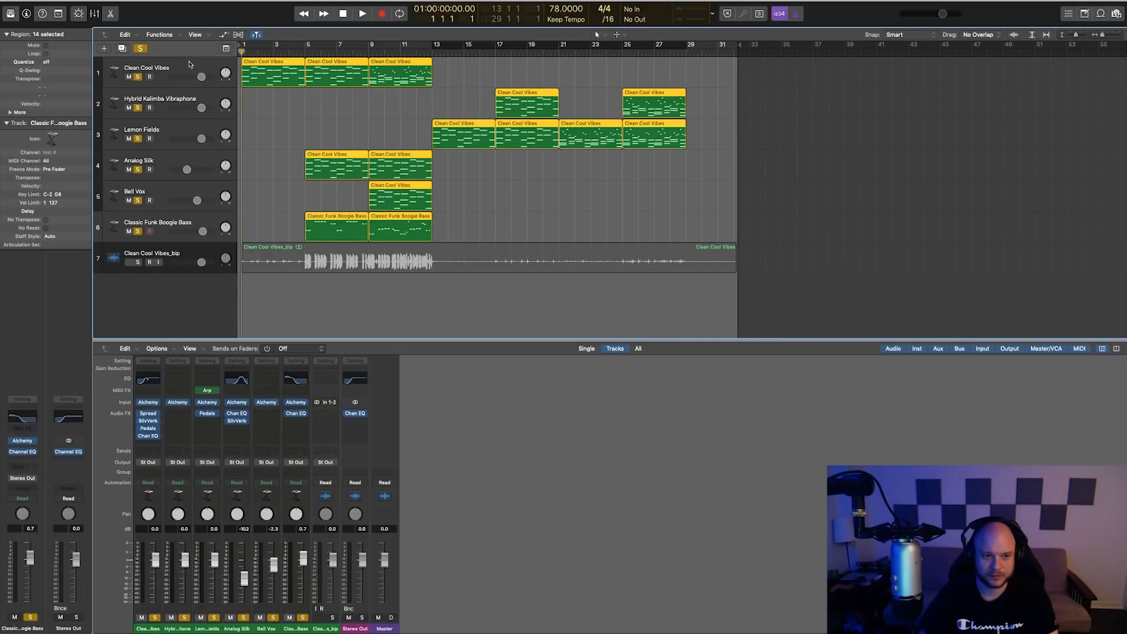
left_click(69, 4)
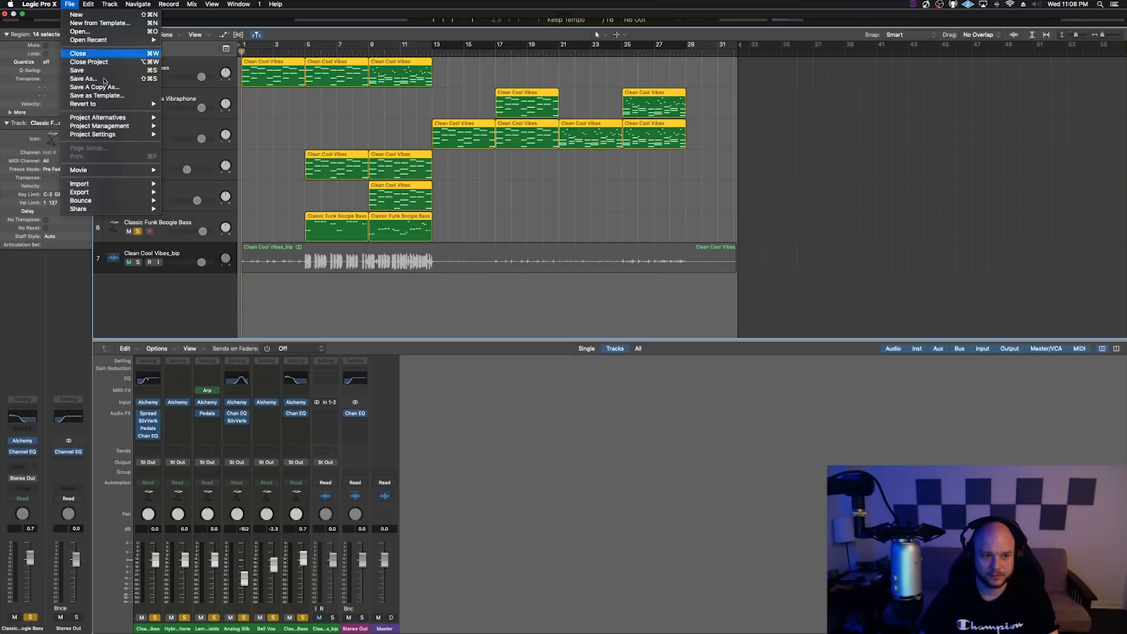
mouse_move(121, 193)
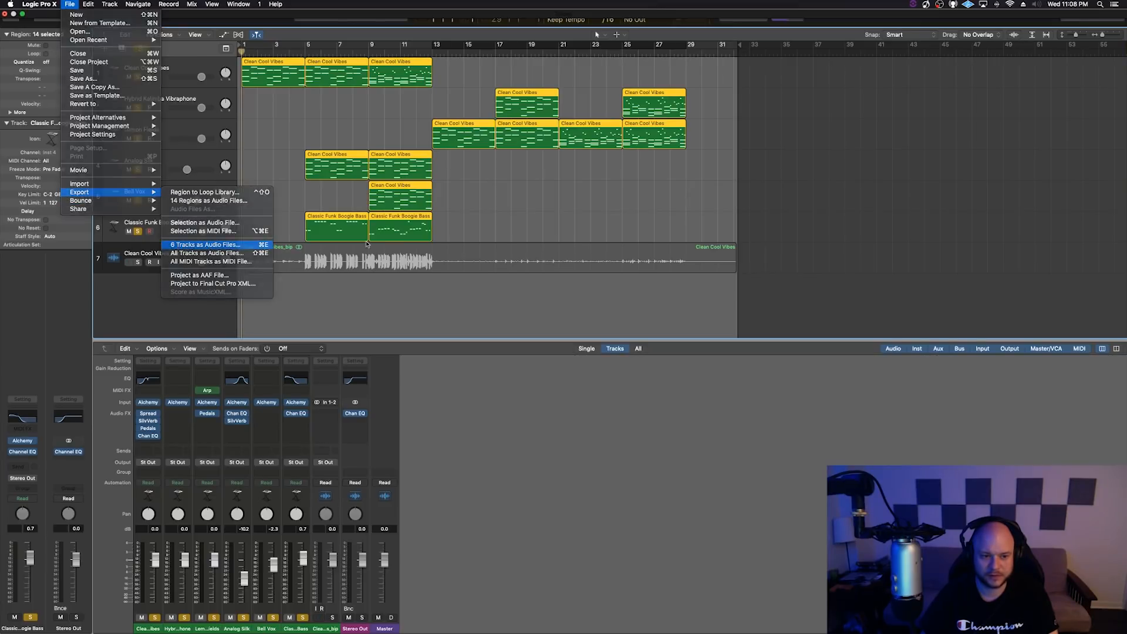
left_click(209, 252)
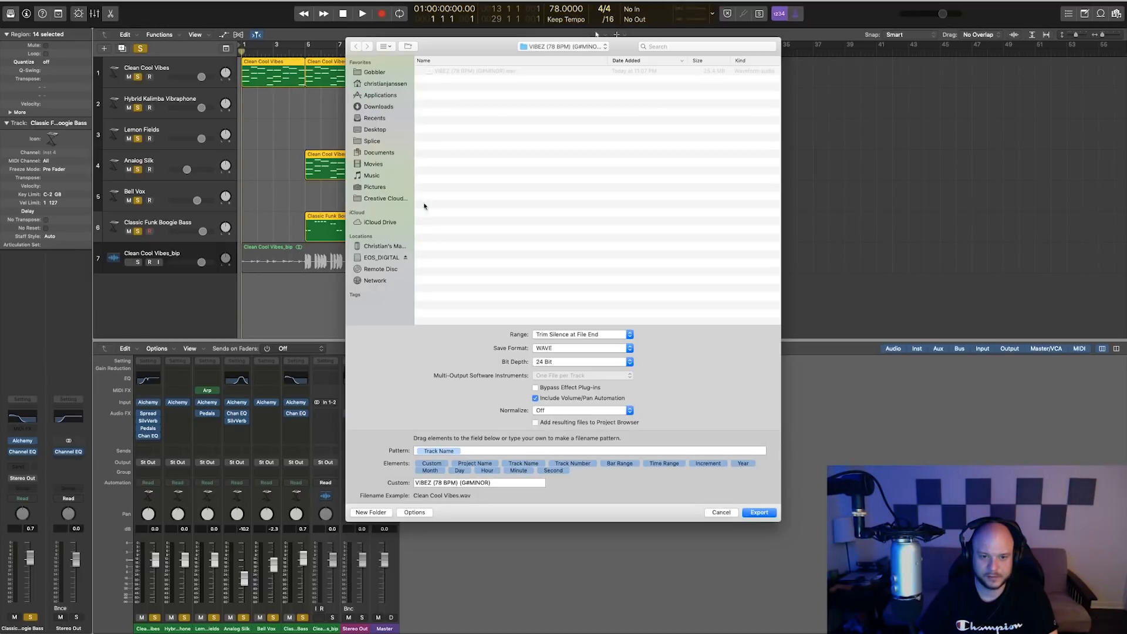
Step: Create a subfolder named STEMS inside VIBEZ (78 BPM) (G#MINOR) for the track exports
left_click(370, 512)
type("STE<P")
key("BackSpace")
key("BackSpace")
type("M")
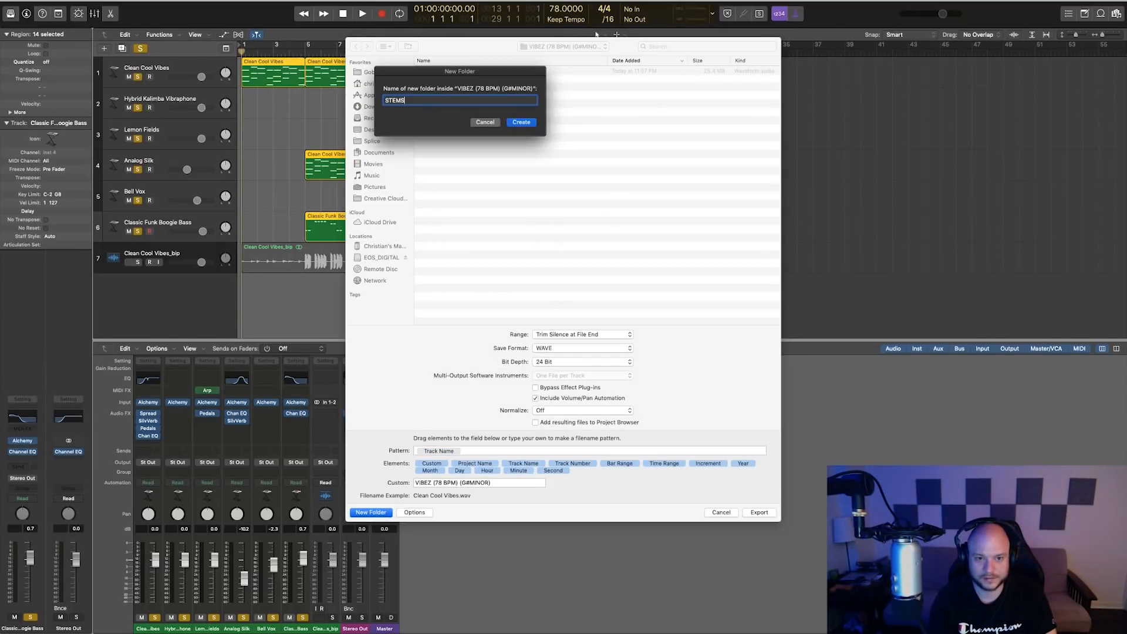
type("S")
key("Return")
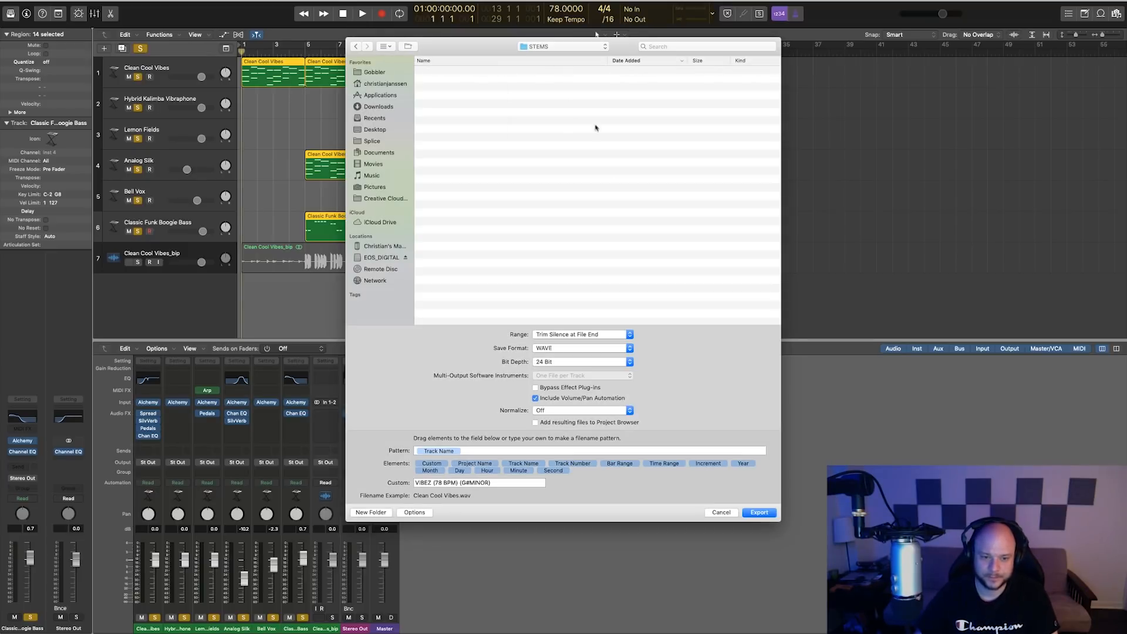
Step: Move the export dialog aside, export the instrument tracks into the STEMS folder, and deselect all regions
left_click_drag(464, 46, 674, 58)
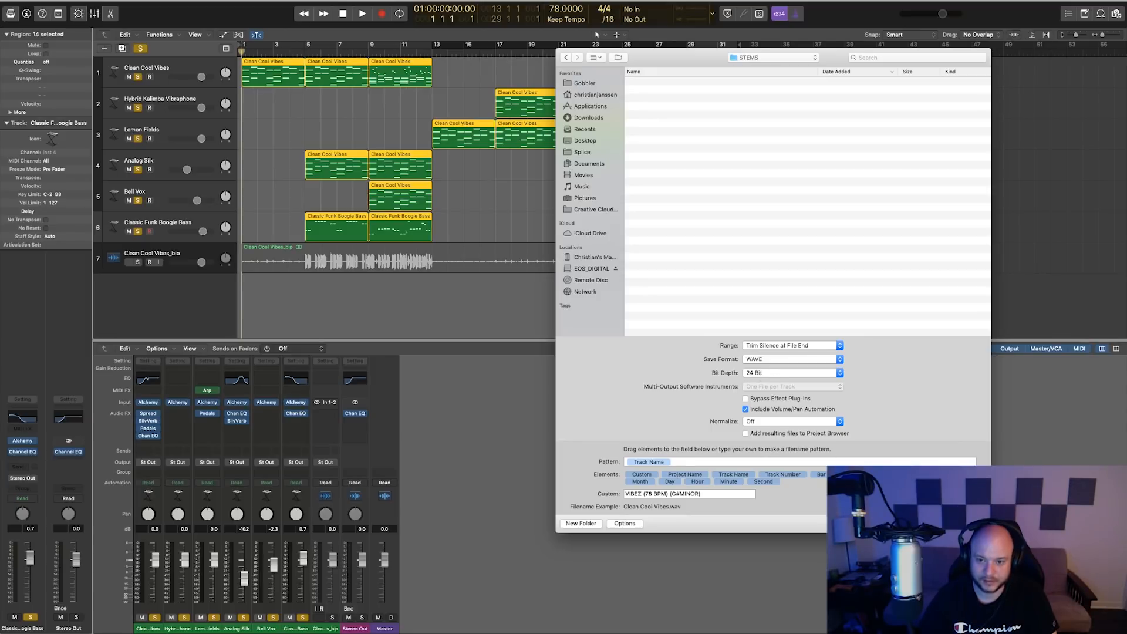
key("Return")
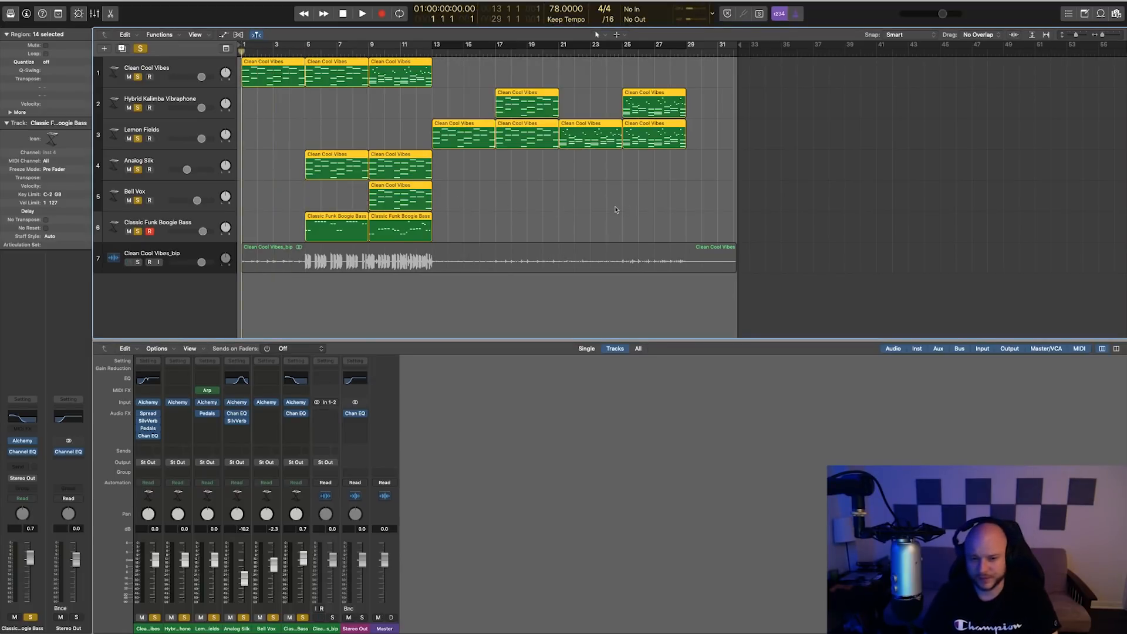
left_click(460, 210)
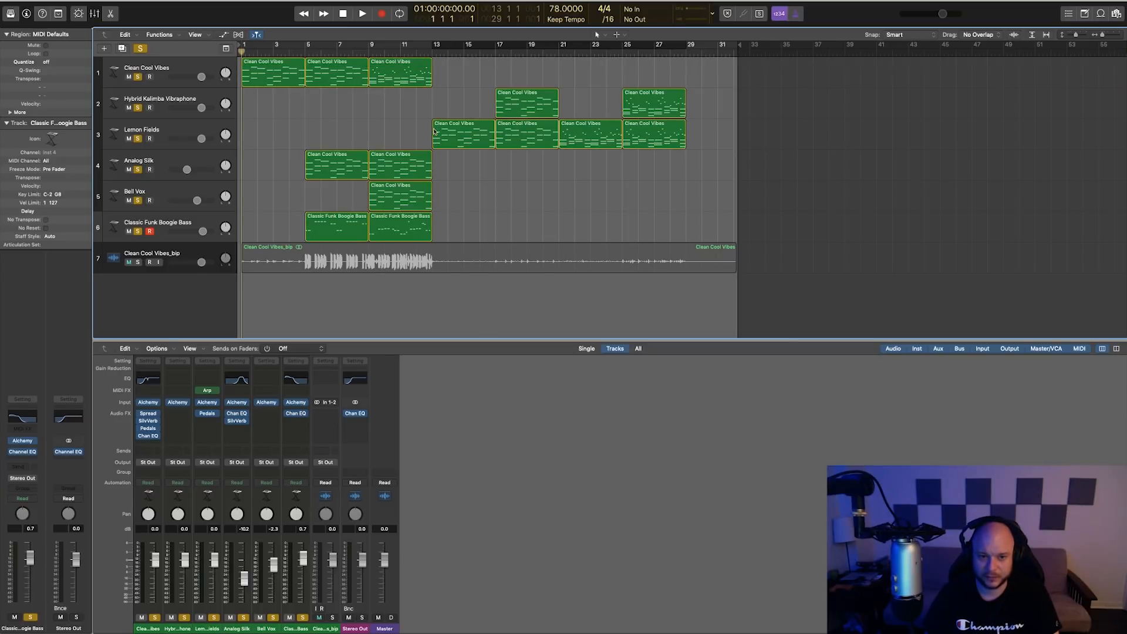
Step: Start exporting the second Clean Cool Vibes region on track 1 as MIDI and create a MIDI subfolder inside VIBEZ (78 BPM) (G#MINOR)
left_click(355, 85)
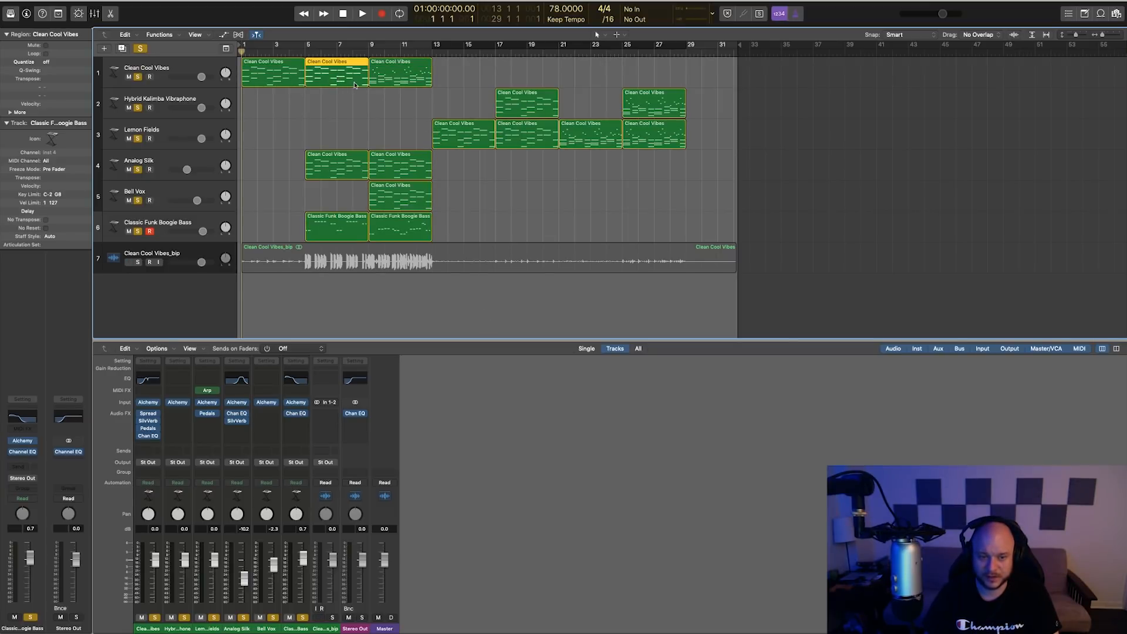
right_click(336, 79)
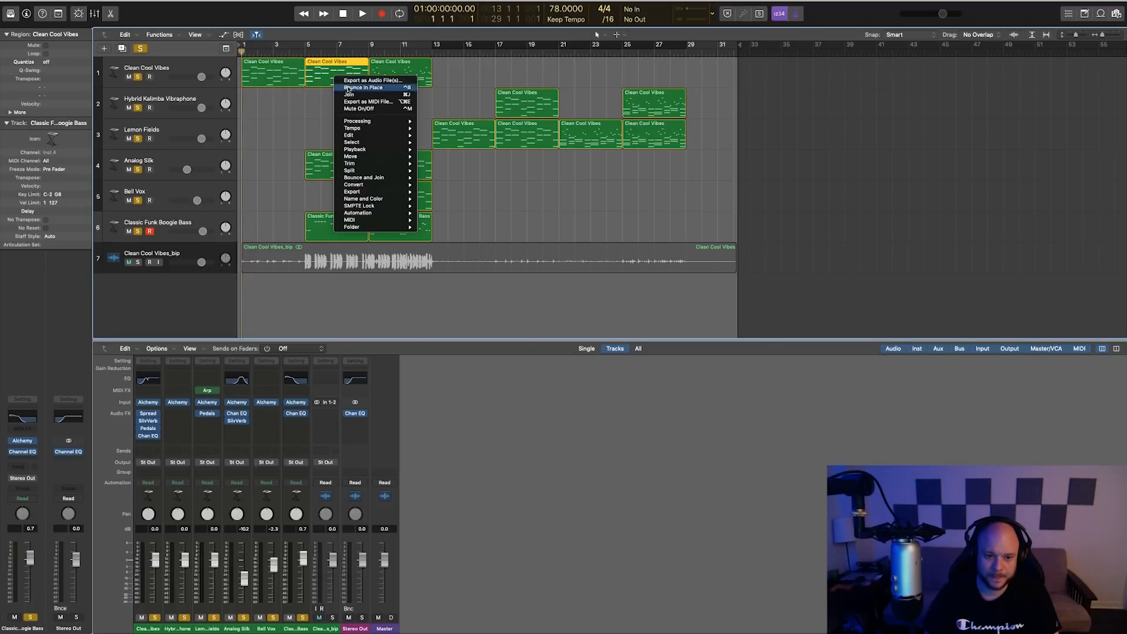
mouse_move(381, 193)
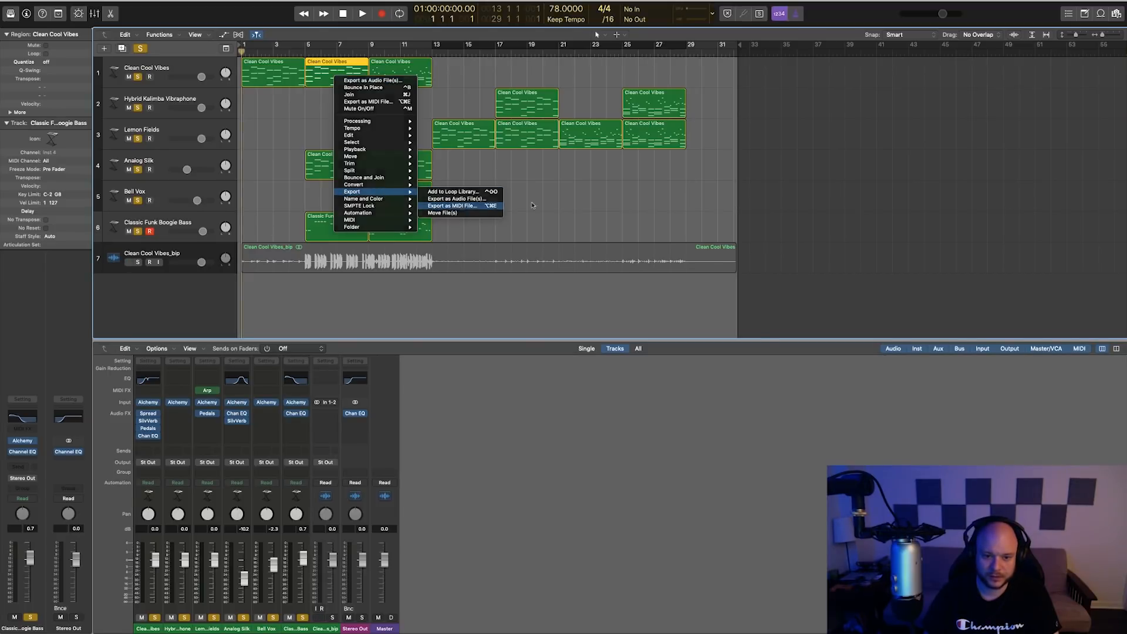
left_click(494, 208)
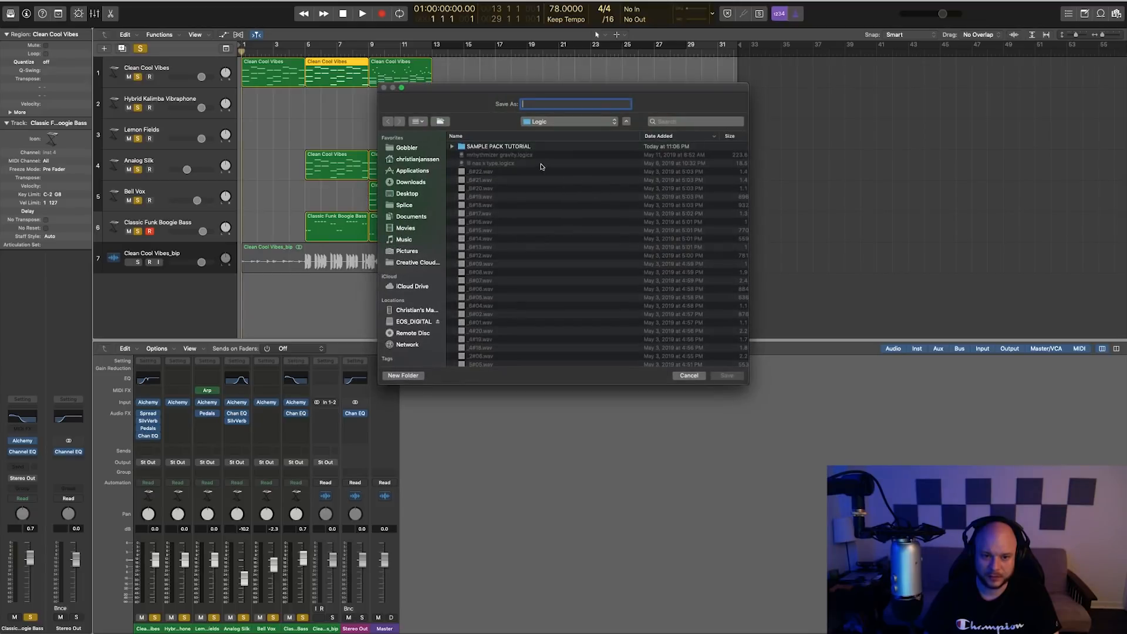
double_click(508, 146)
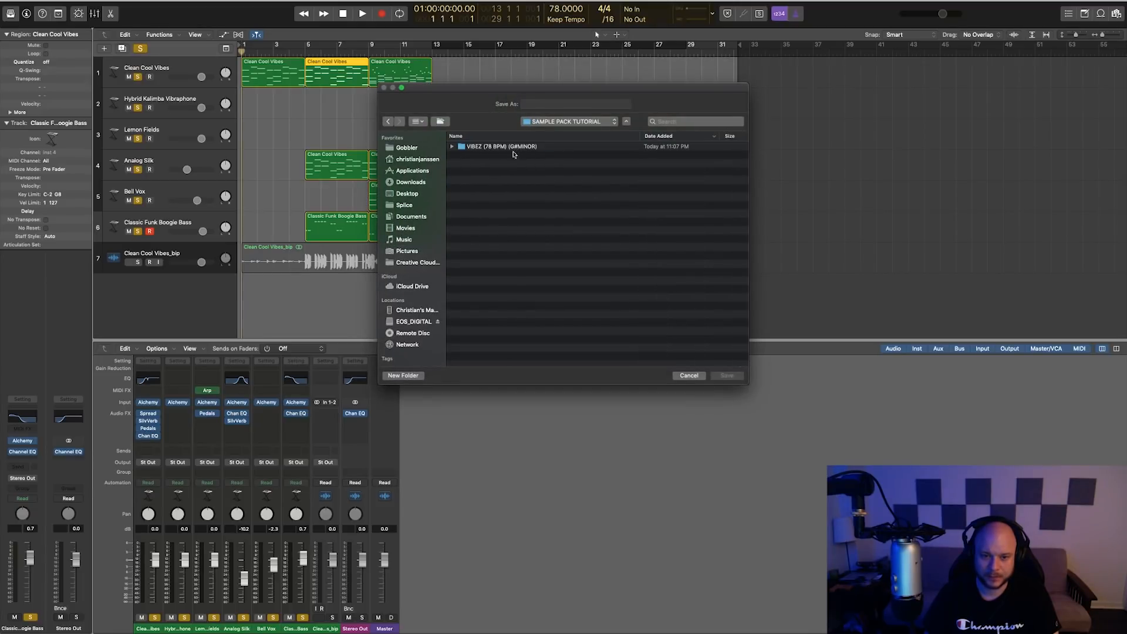
left_click(418, 375)
type("MIDI")
key("Return")
Step: Name the MIDI export KEYS1 and save it in the MIDI folder
left_click(551, 105)
type("KEYUS")
key("BackSpace")
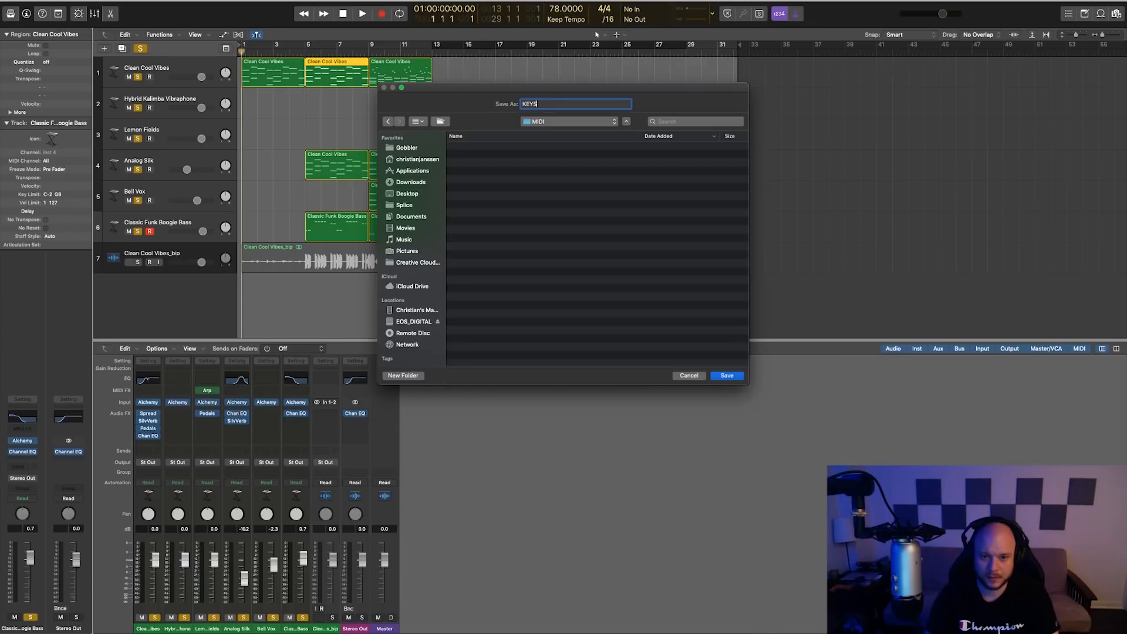
key("Return")
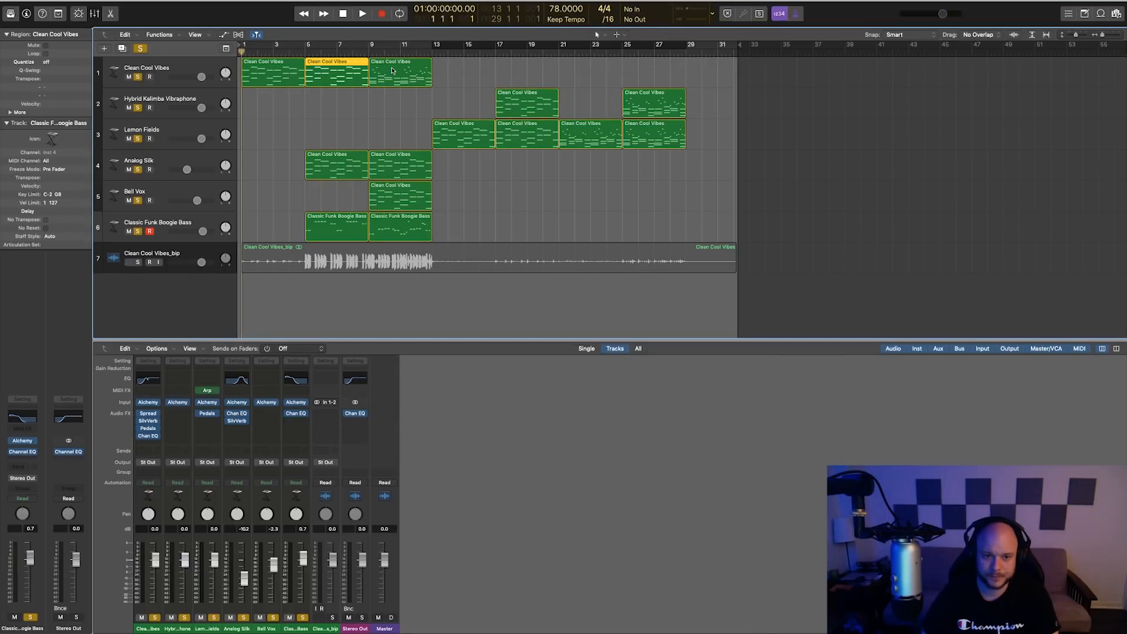
Step: Export the third Clean Cool Vibes region on track 1 to the MIDI folder as KEYS2.mid
right_click(392, 70)
left_click(452, 72)
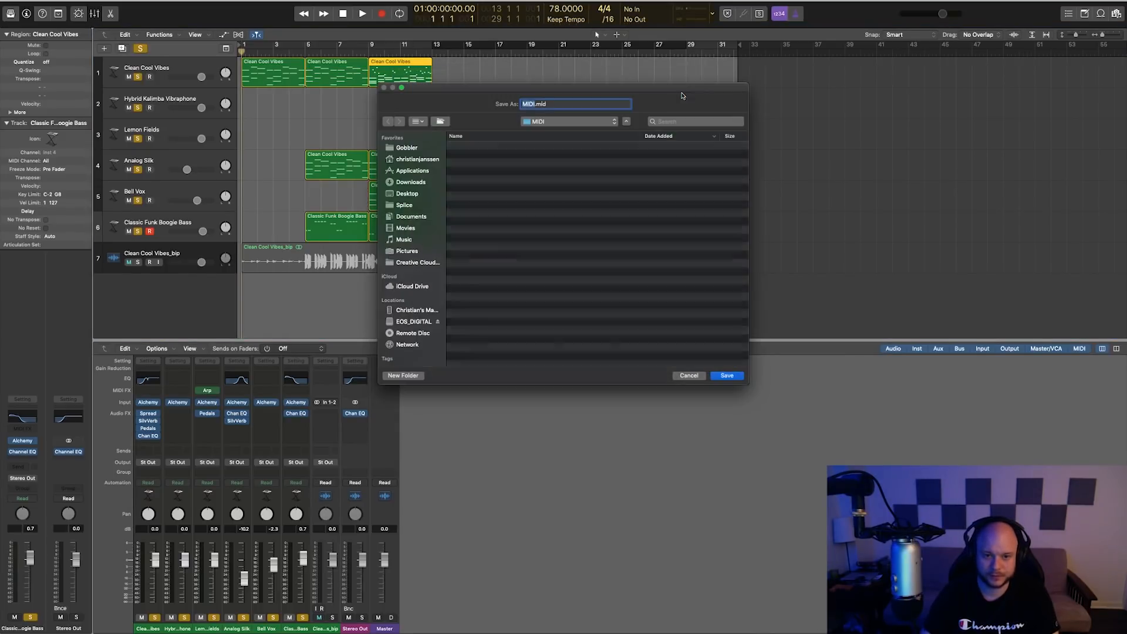
key("Right")
key("BackSpace")
key("BackSpace")
key("BackSpace")
key("BackSpace")
type("K")
type("EUS1")
key("BackSpace")
key("BackSpace")
key("BackSpace")
type("US")
key("BackSpace")
key("BackSpace")
type("YS2")
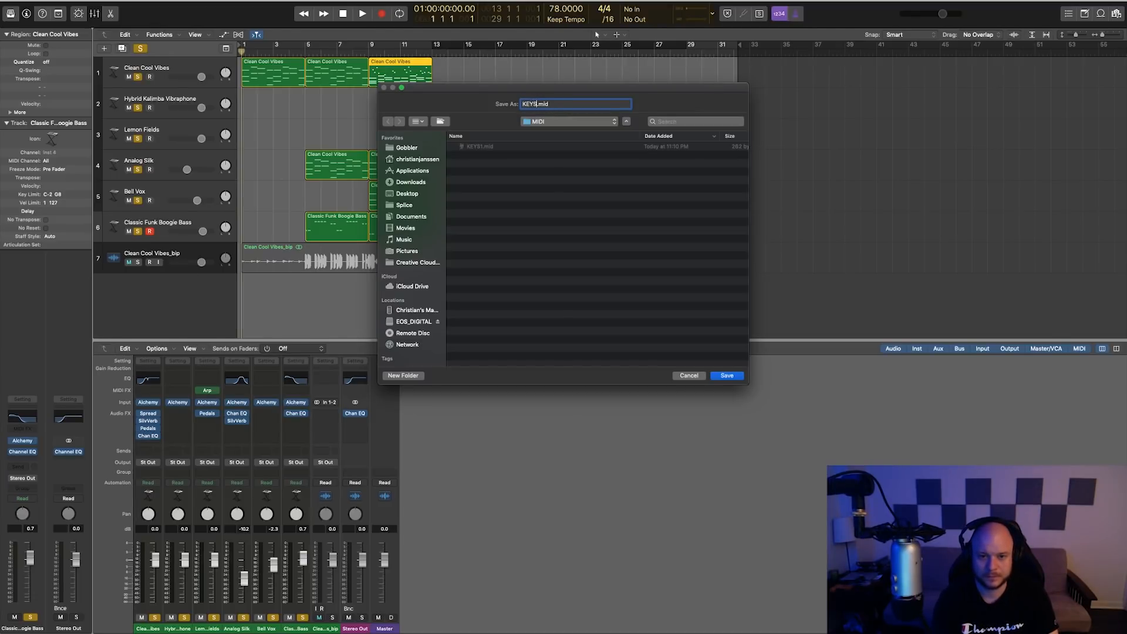
key("Return")
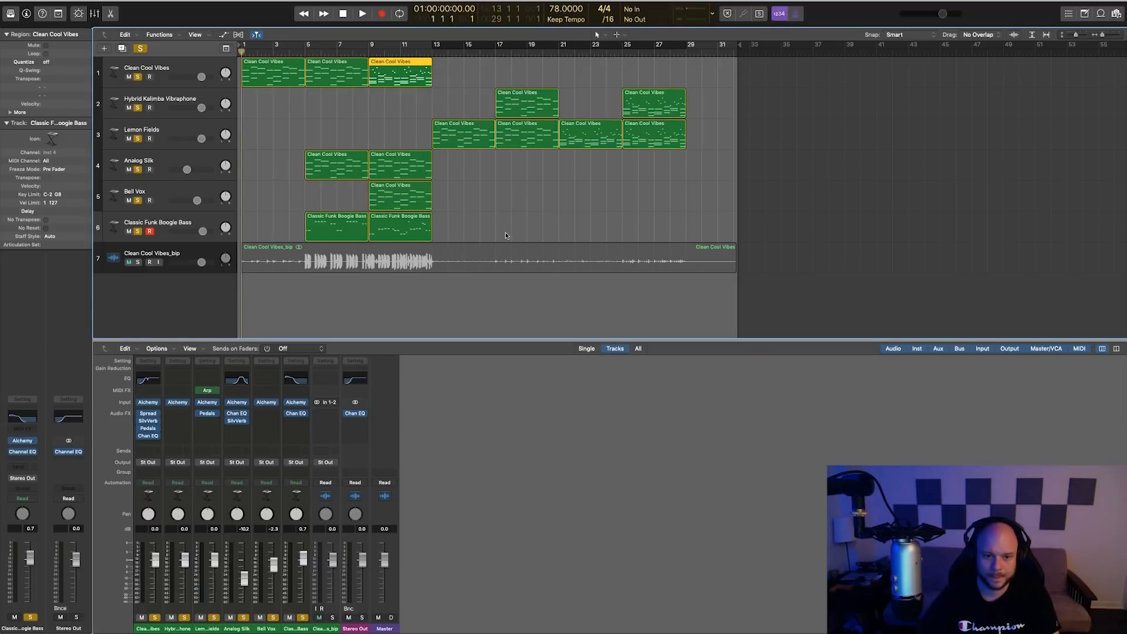
Step: Join the two Classic Funk Boogie Bass regions on track 6 into one region
left_click(507, 235)
left_click(405, 235)
right_click(394, 233)
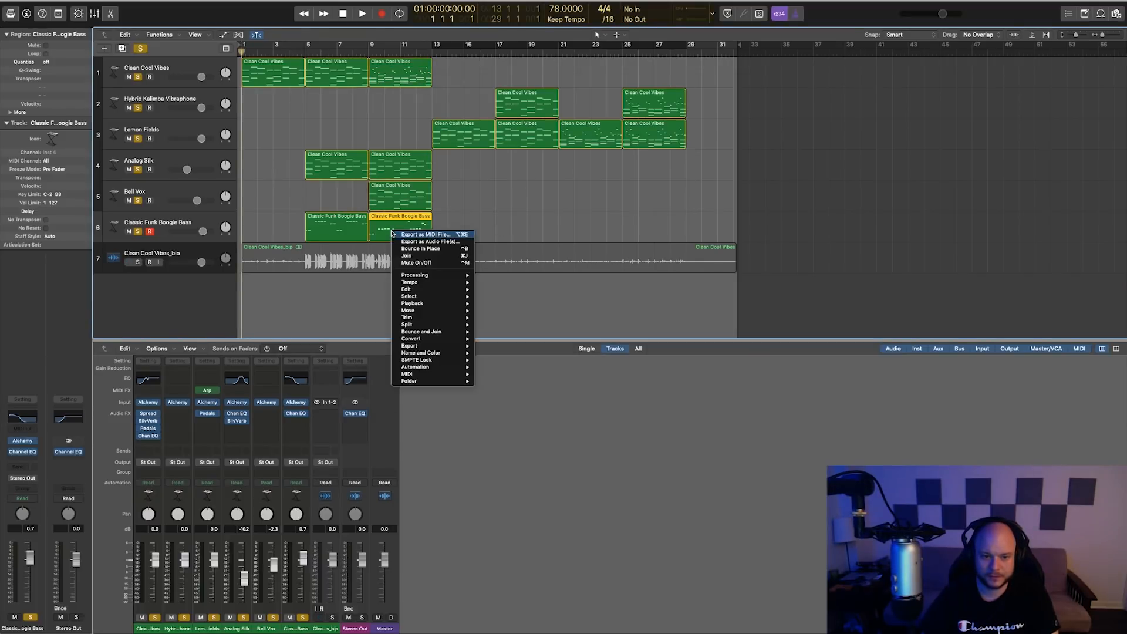
left_click(366, 229, "shift")
right_click(348, 230)
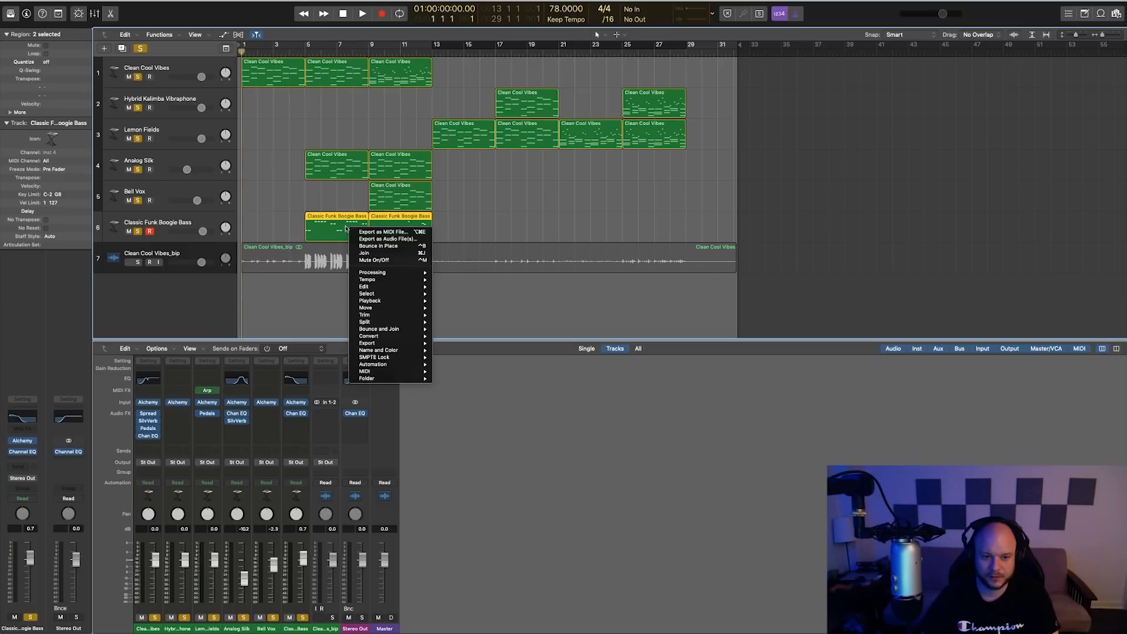
left_click(368, 254)
Step: Export the joined Classic Funk Boogie Bass region to the MIDI folder as BASS1.mid
right_click(334, 233)
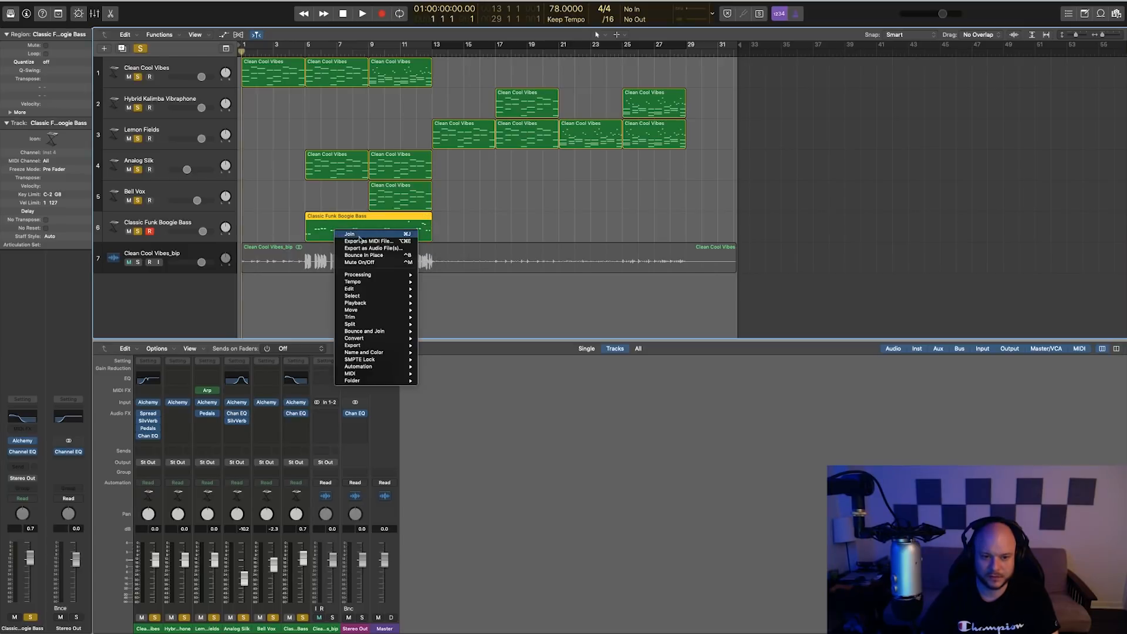
left_click(352, 245)
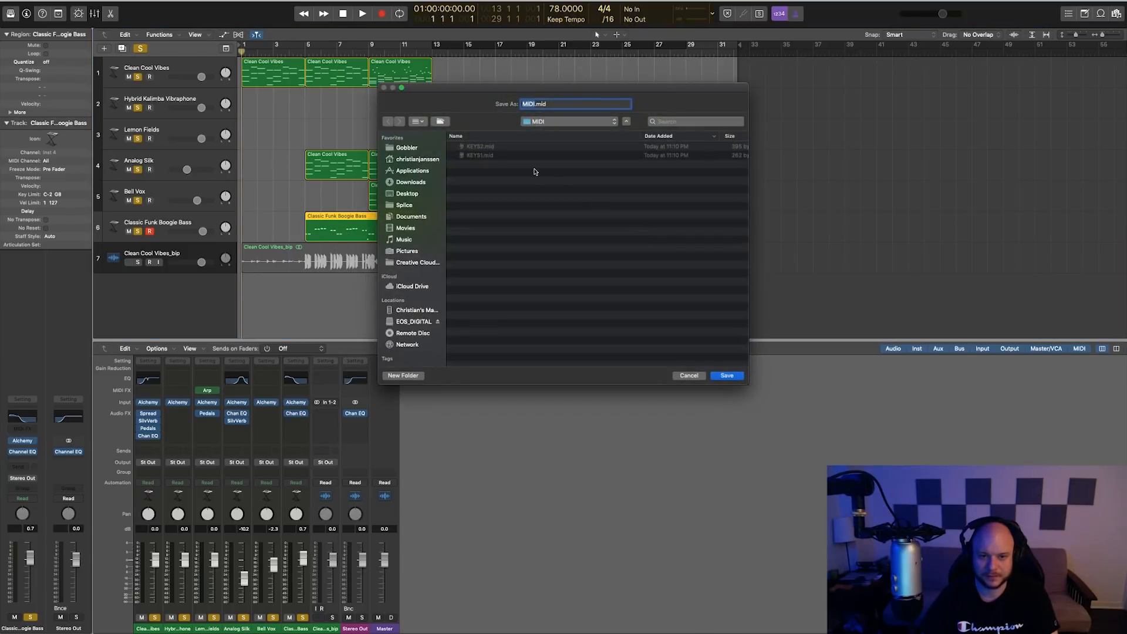
type("BASS")
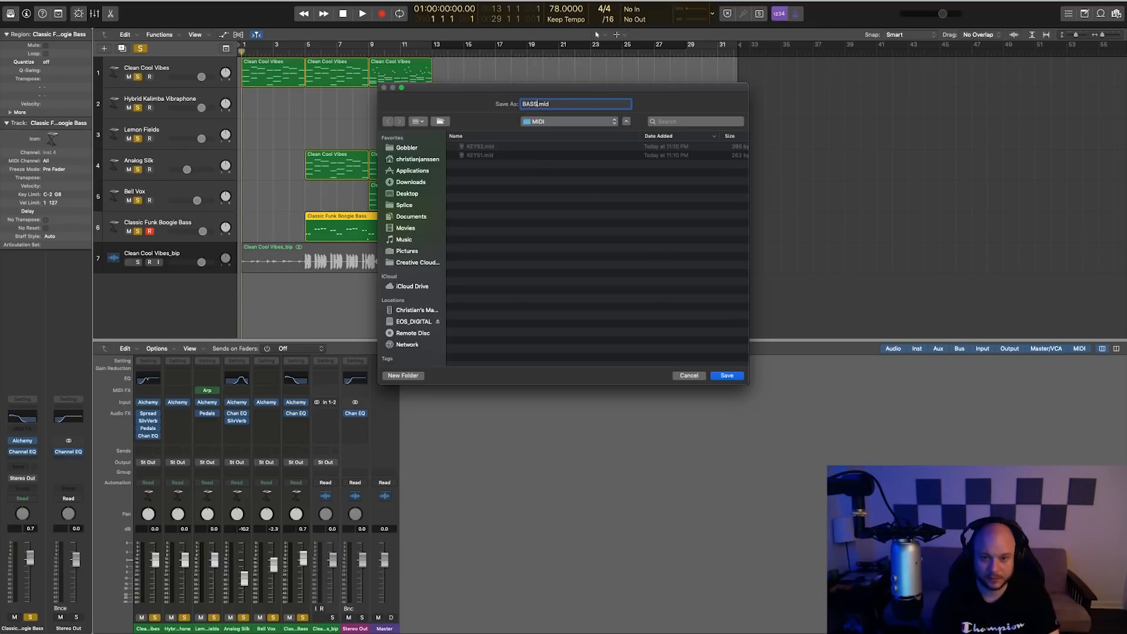
key("Return")
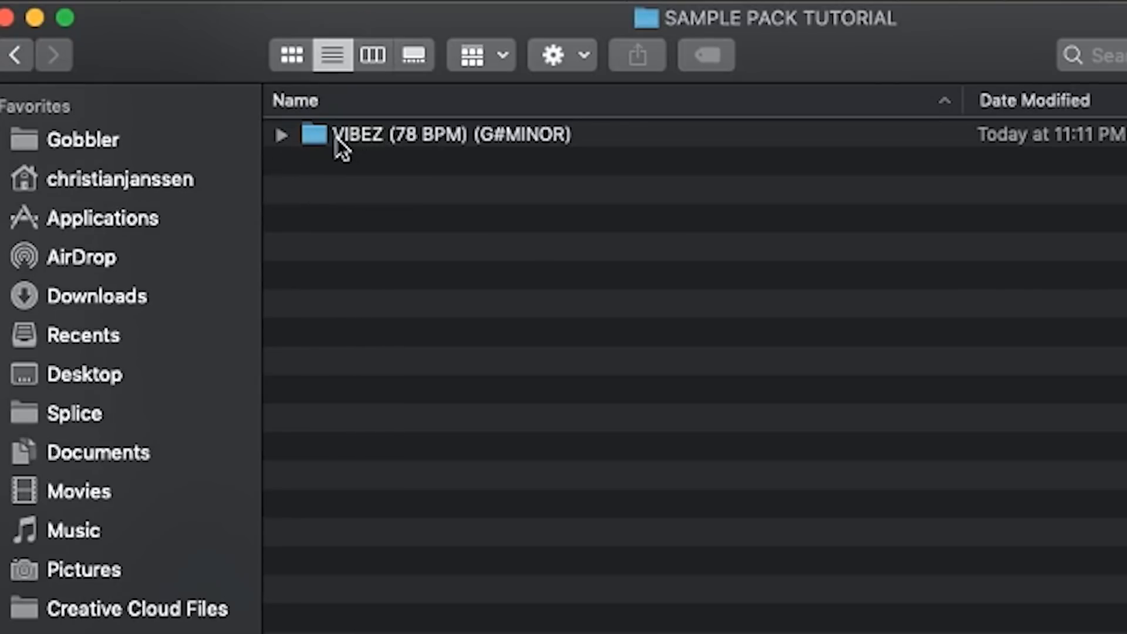
Step: In Finder, expand the VIBEZ (78 BPM) (G#MINOR) folder and its MIDI and STEMS subfolders to check the exported files
left_click(281, 135)
left_click(312, 162)
left_click(312, 275)
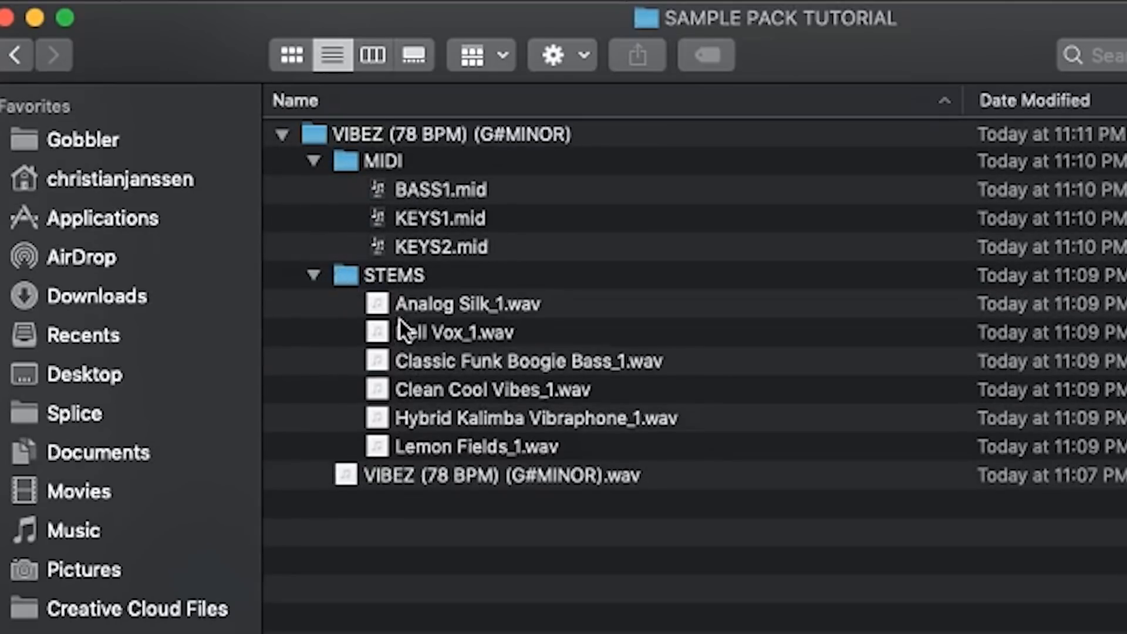
Step: Preview the full mix file VIBEZ (78 BPM) (G#MINOR).wav
left_click(416, 475)
right_click(414, 475)
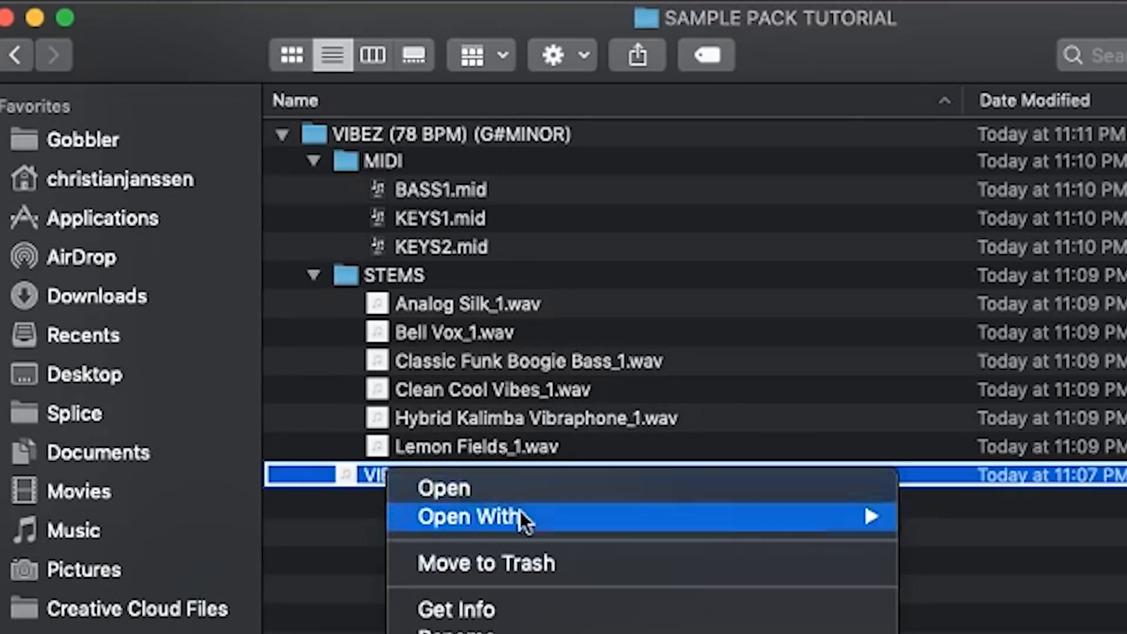
left_click(477, 490)
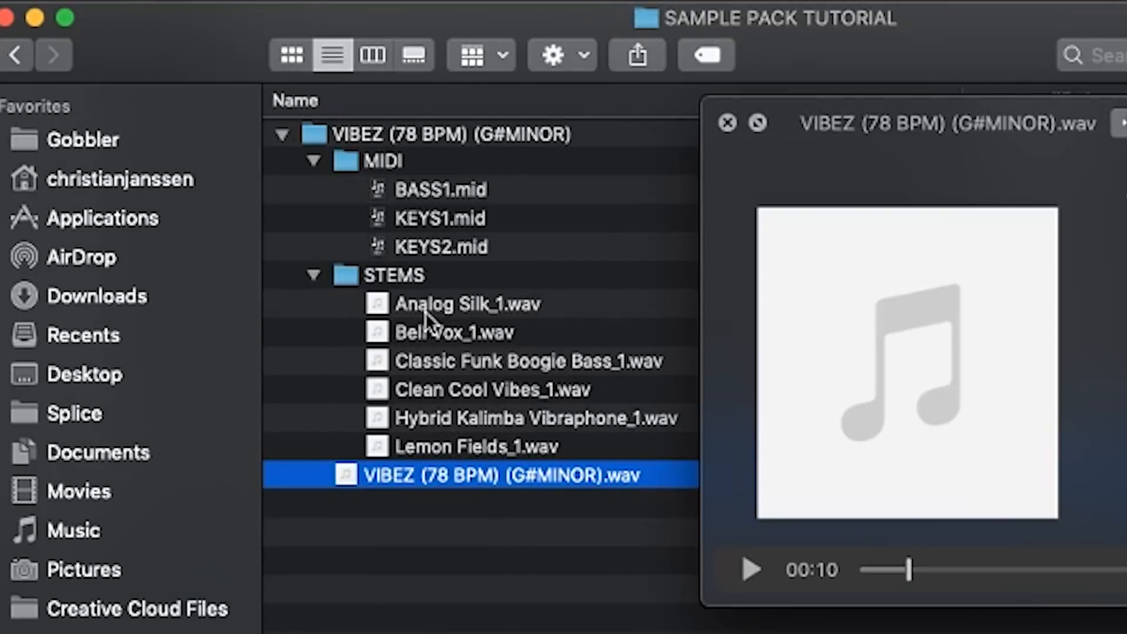